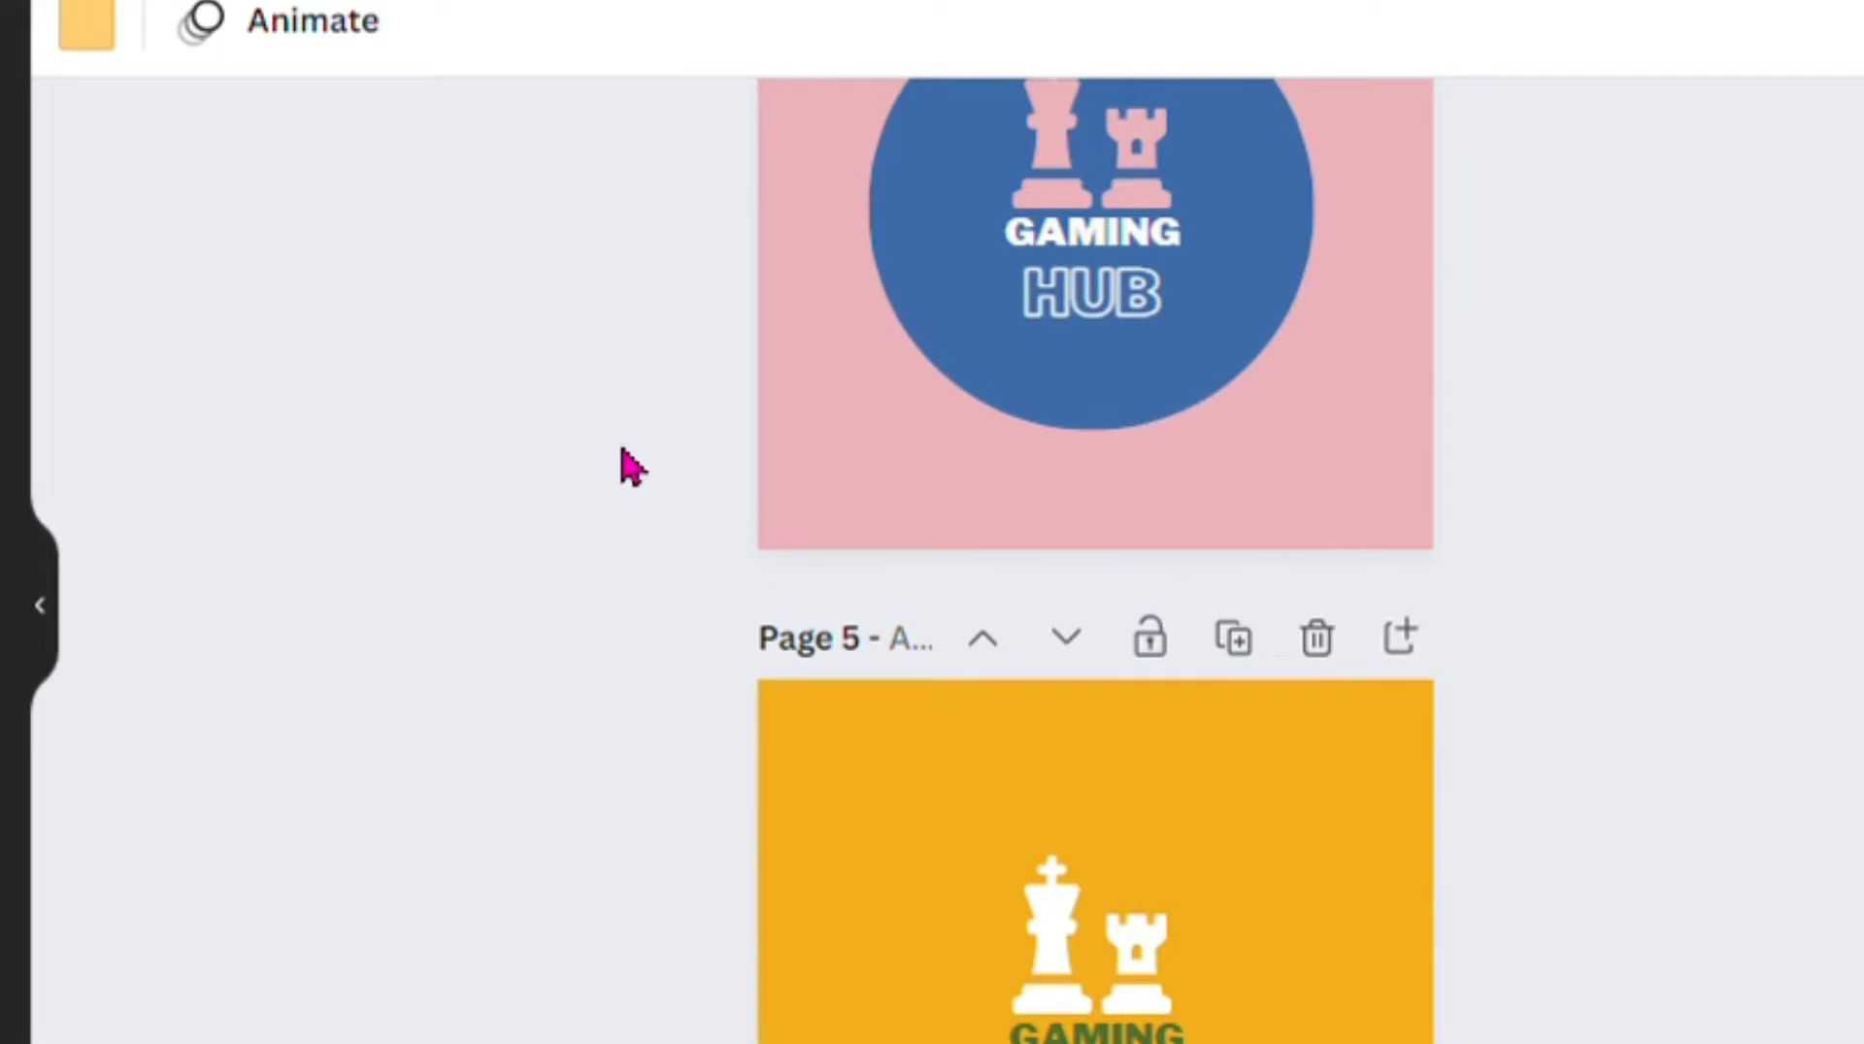
- Examine the Gaming Hub chess logo colour variations across all six pages of the design
scroll(923, 878, down, 8)
scroll(923, 877, down, 5)
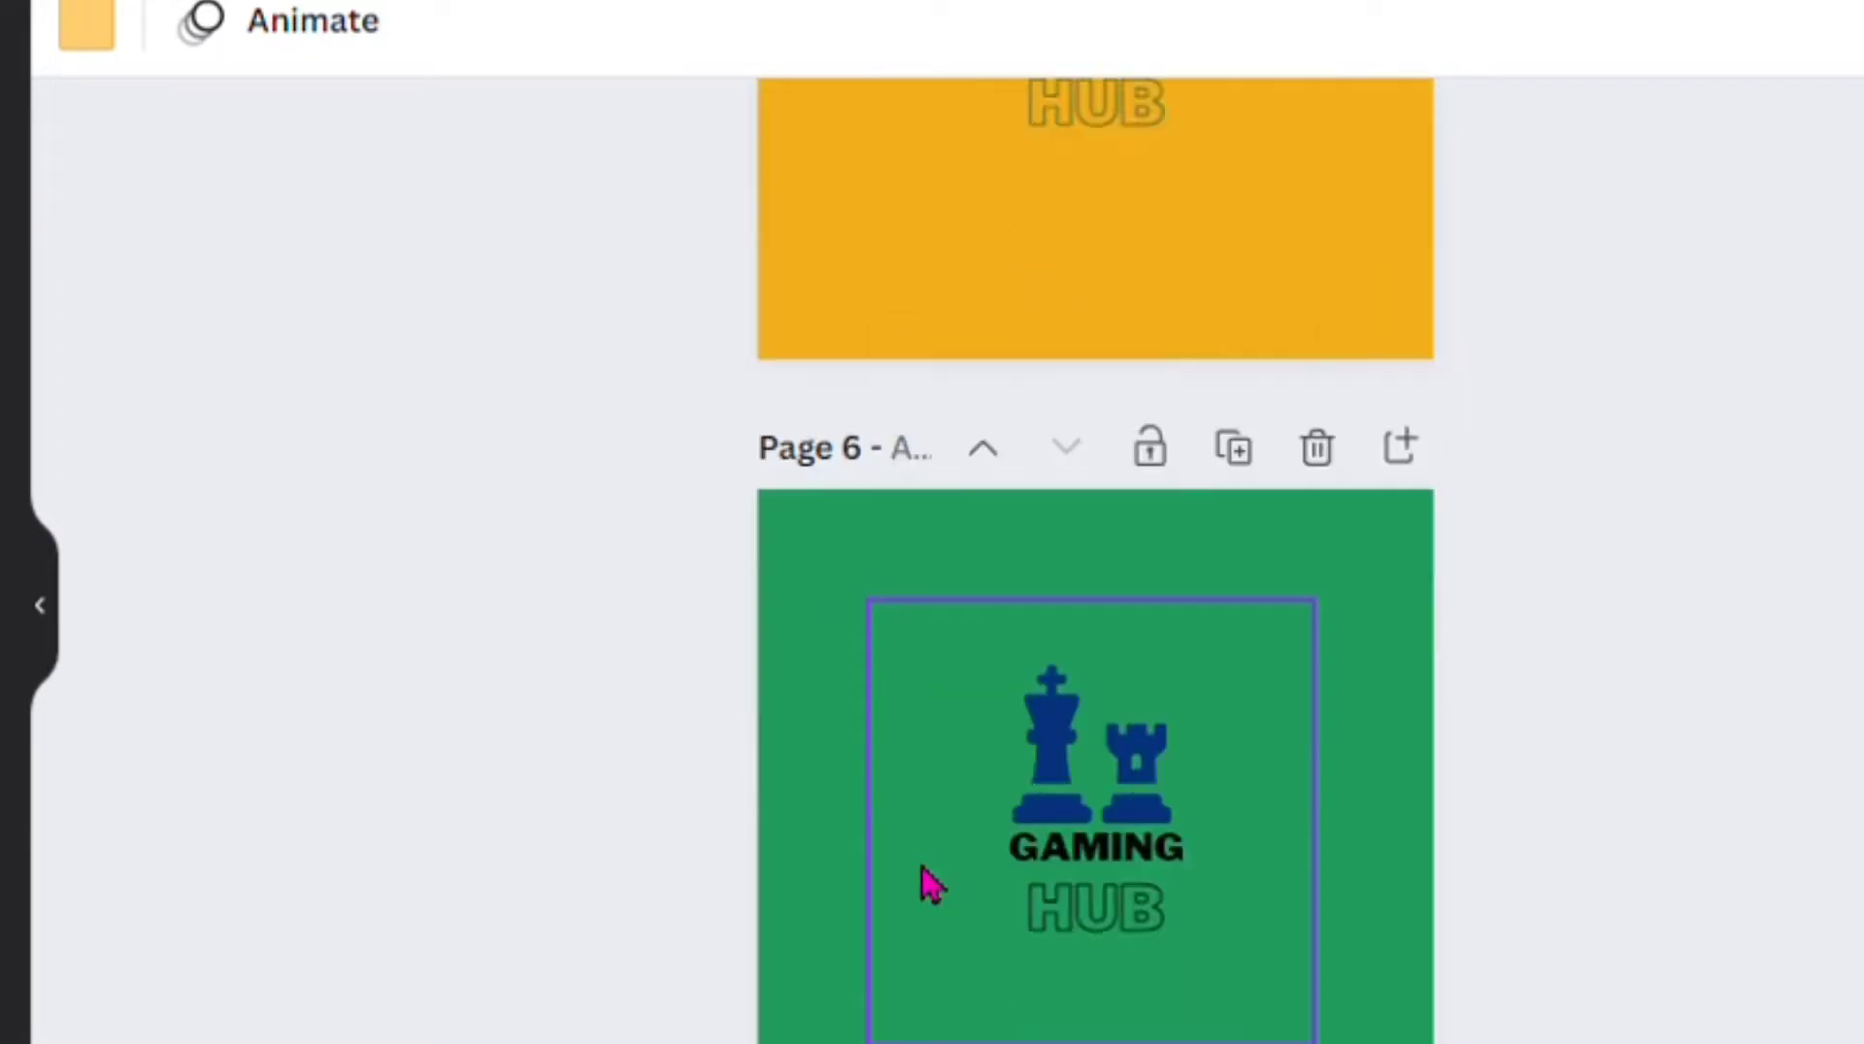
scroll(923, 878, up, 17)
scroll(923, 877, up, 18)
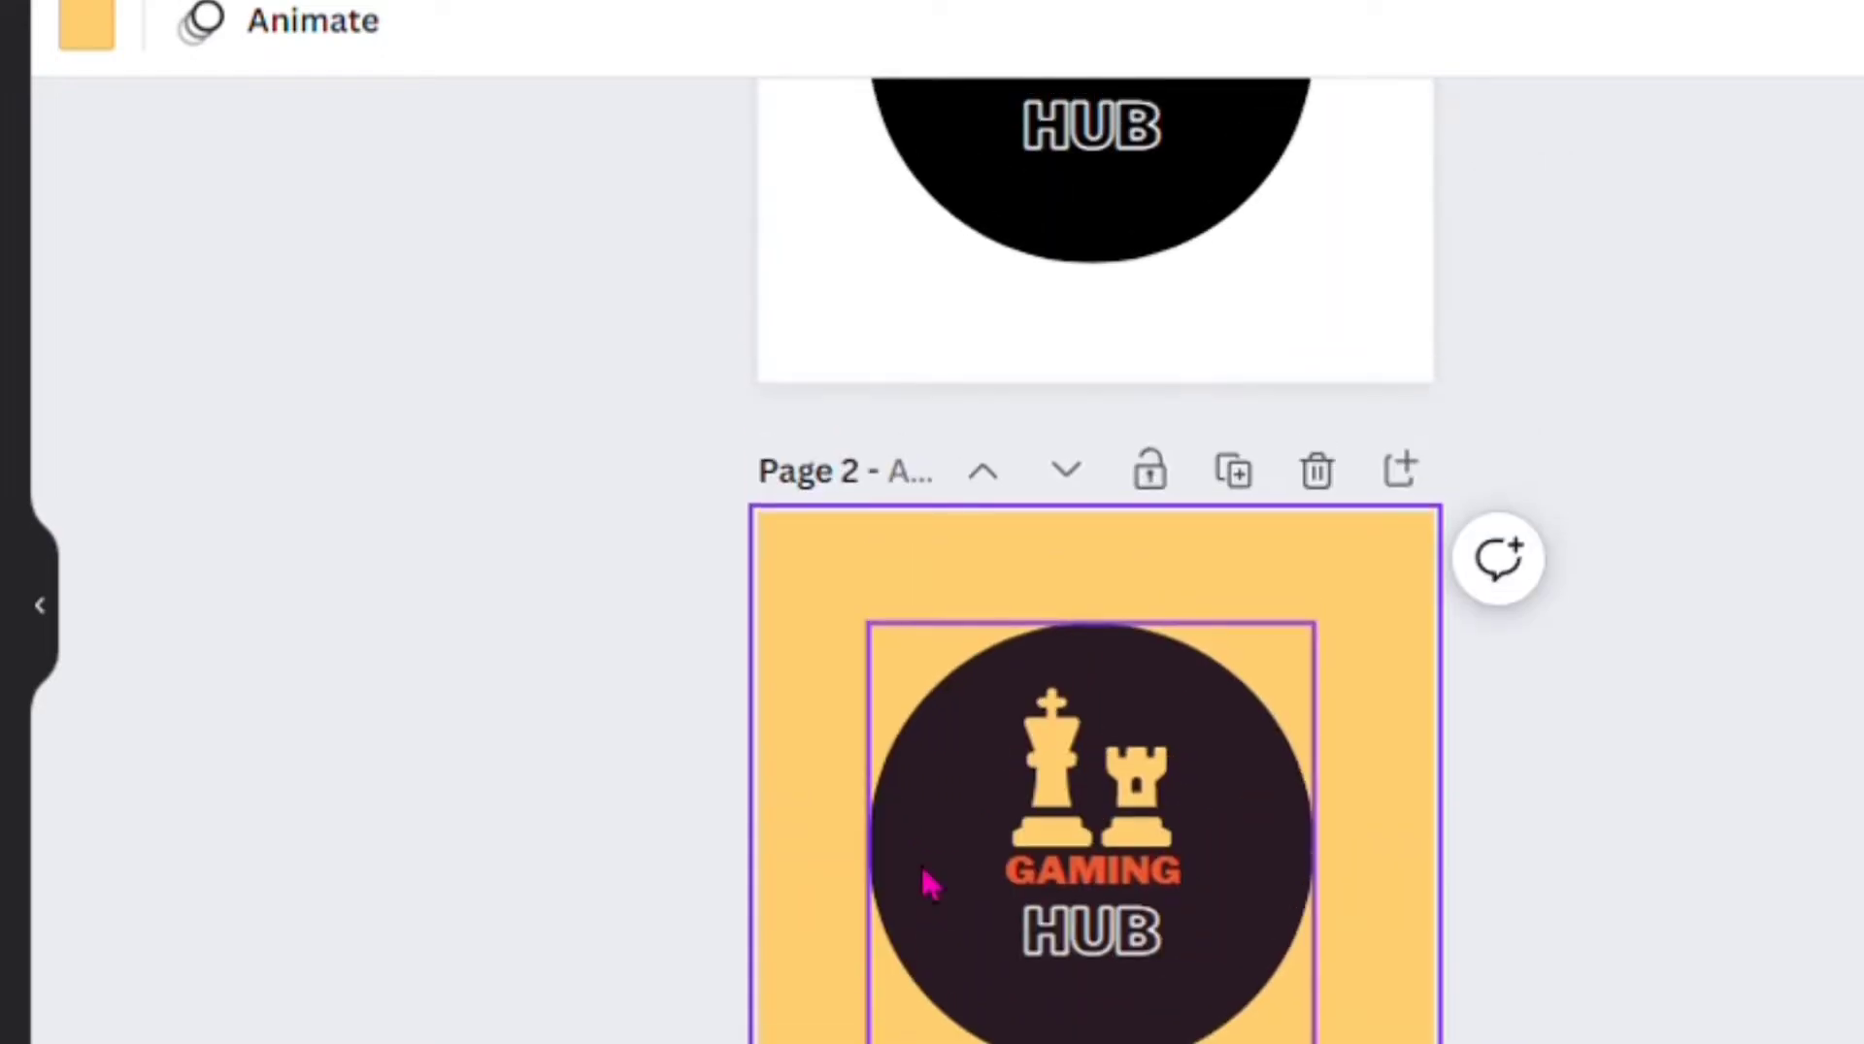
scroll(927, 882, up, 5)
scroll(930, 883, down, 14)
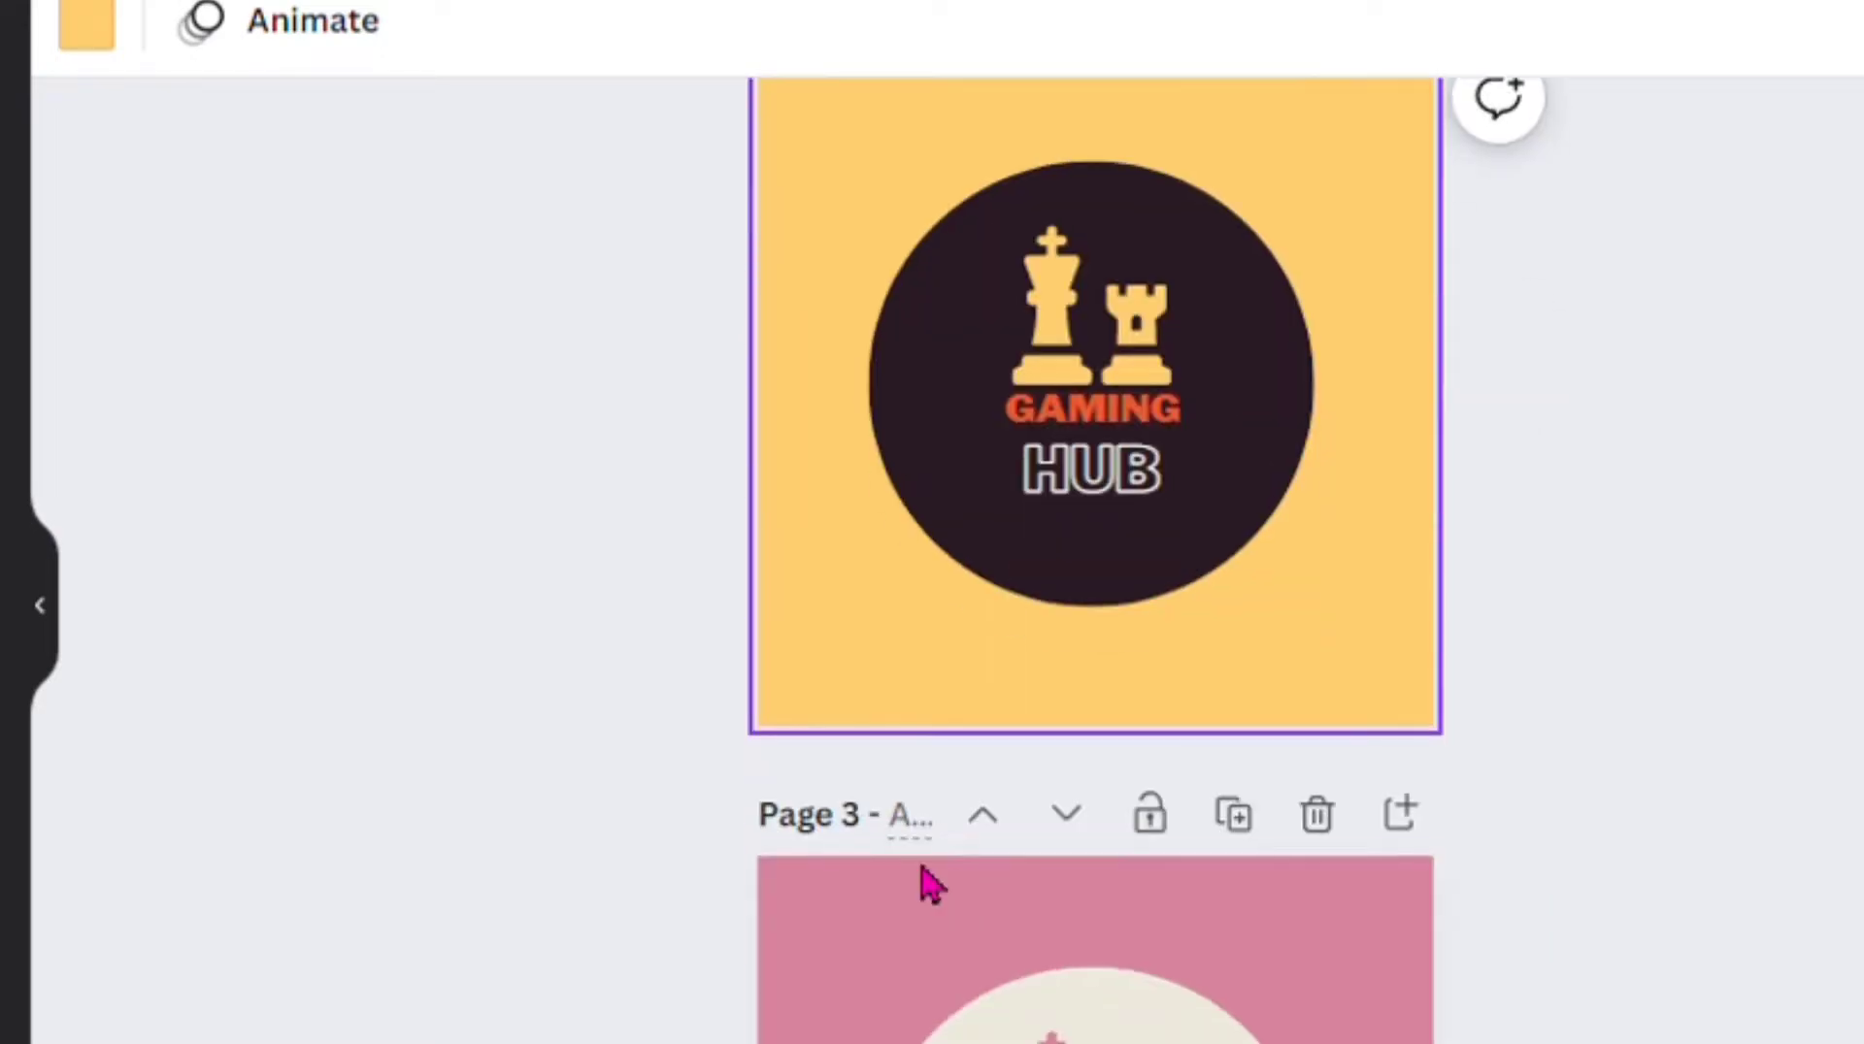
scroll(930, 884, down, 2)
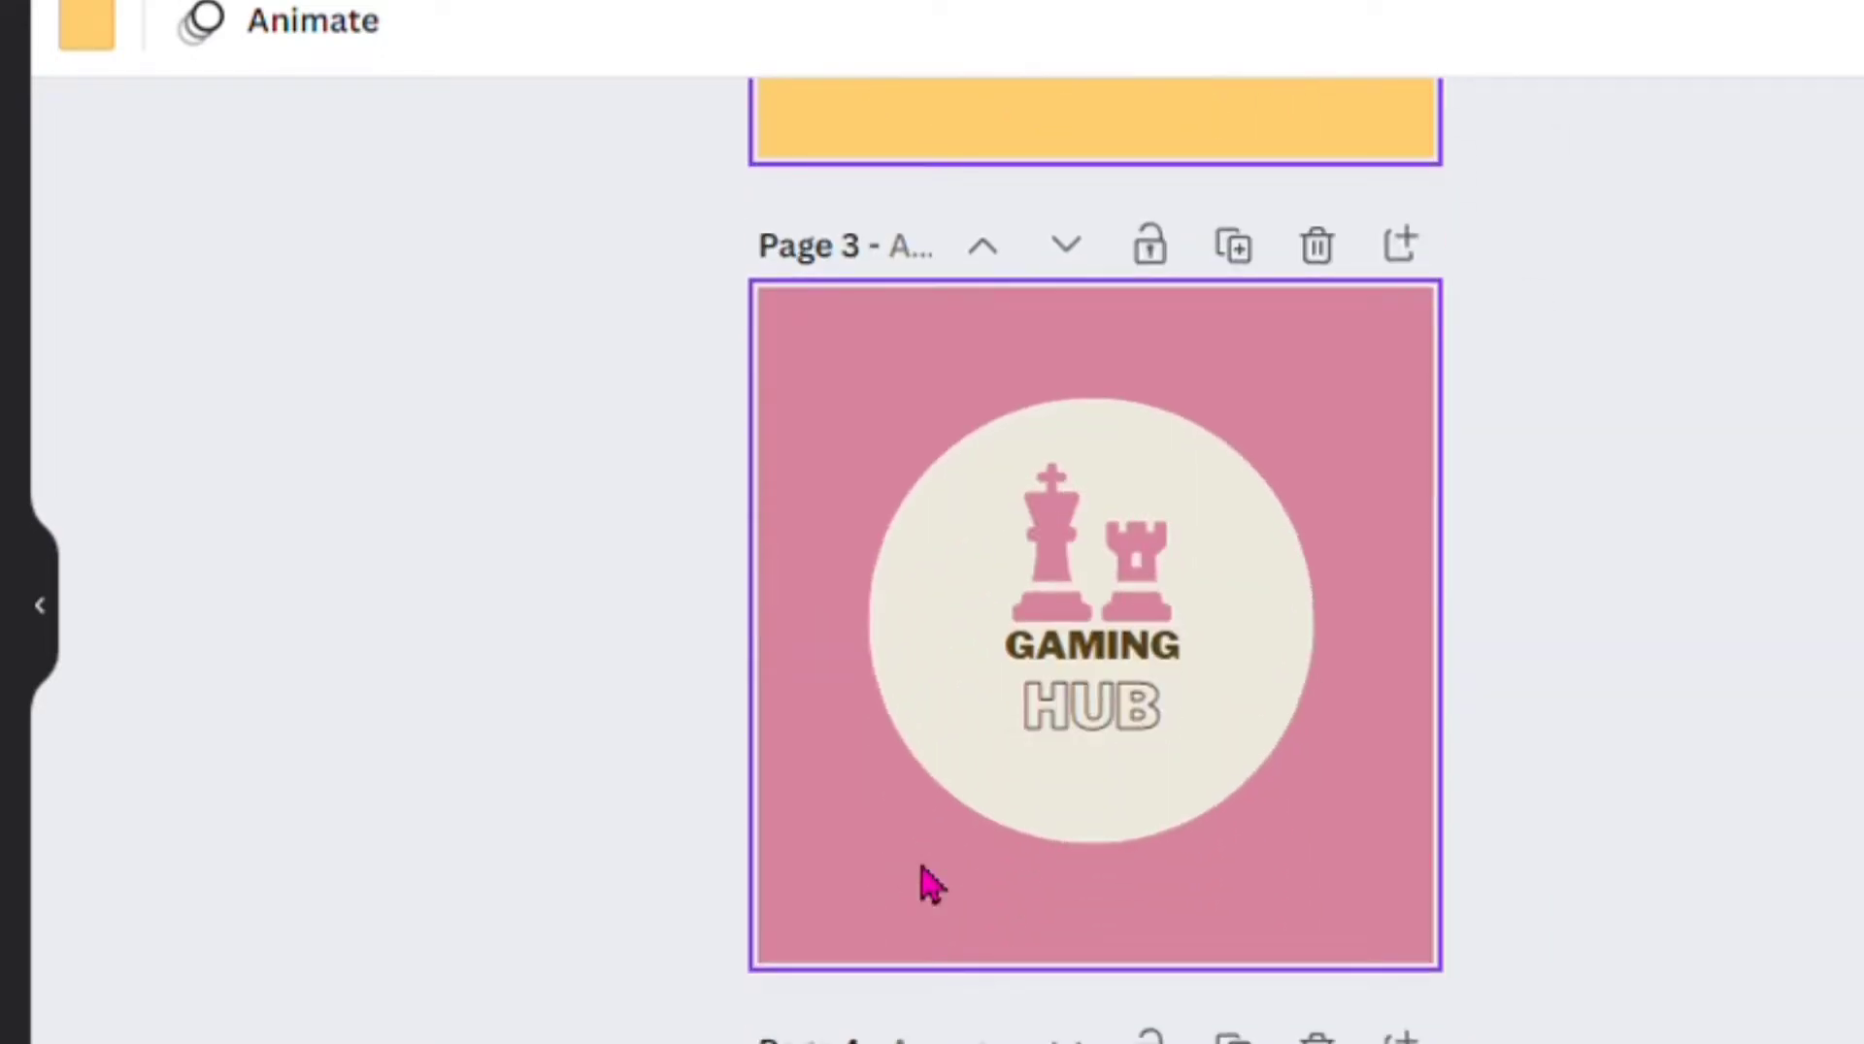
scroll(930, 883, down, 5)
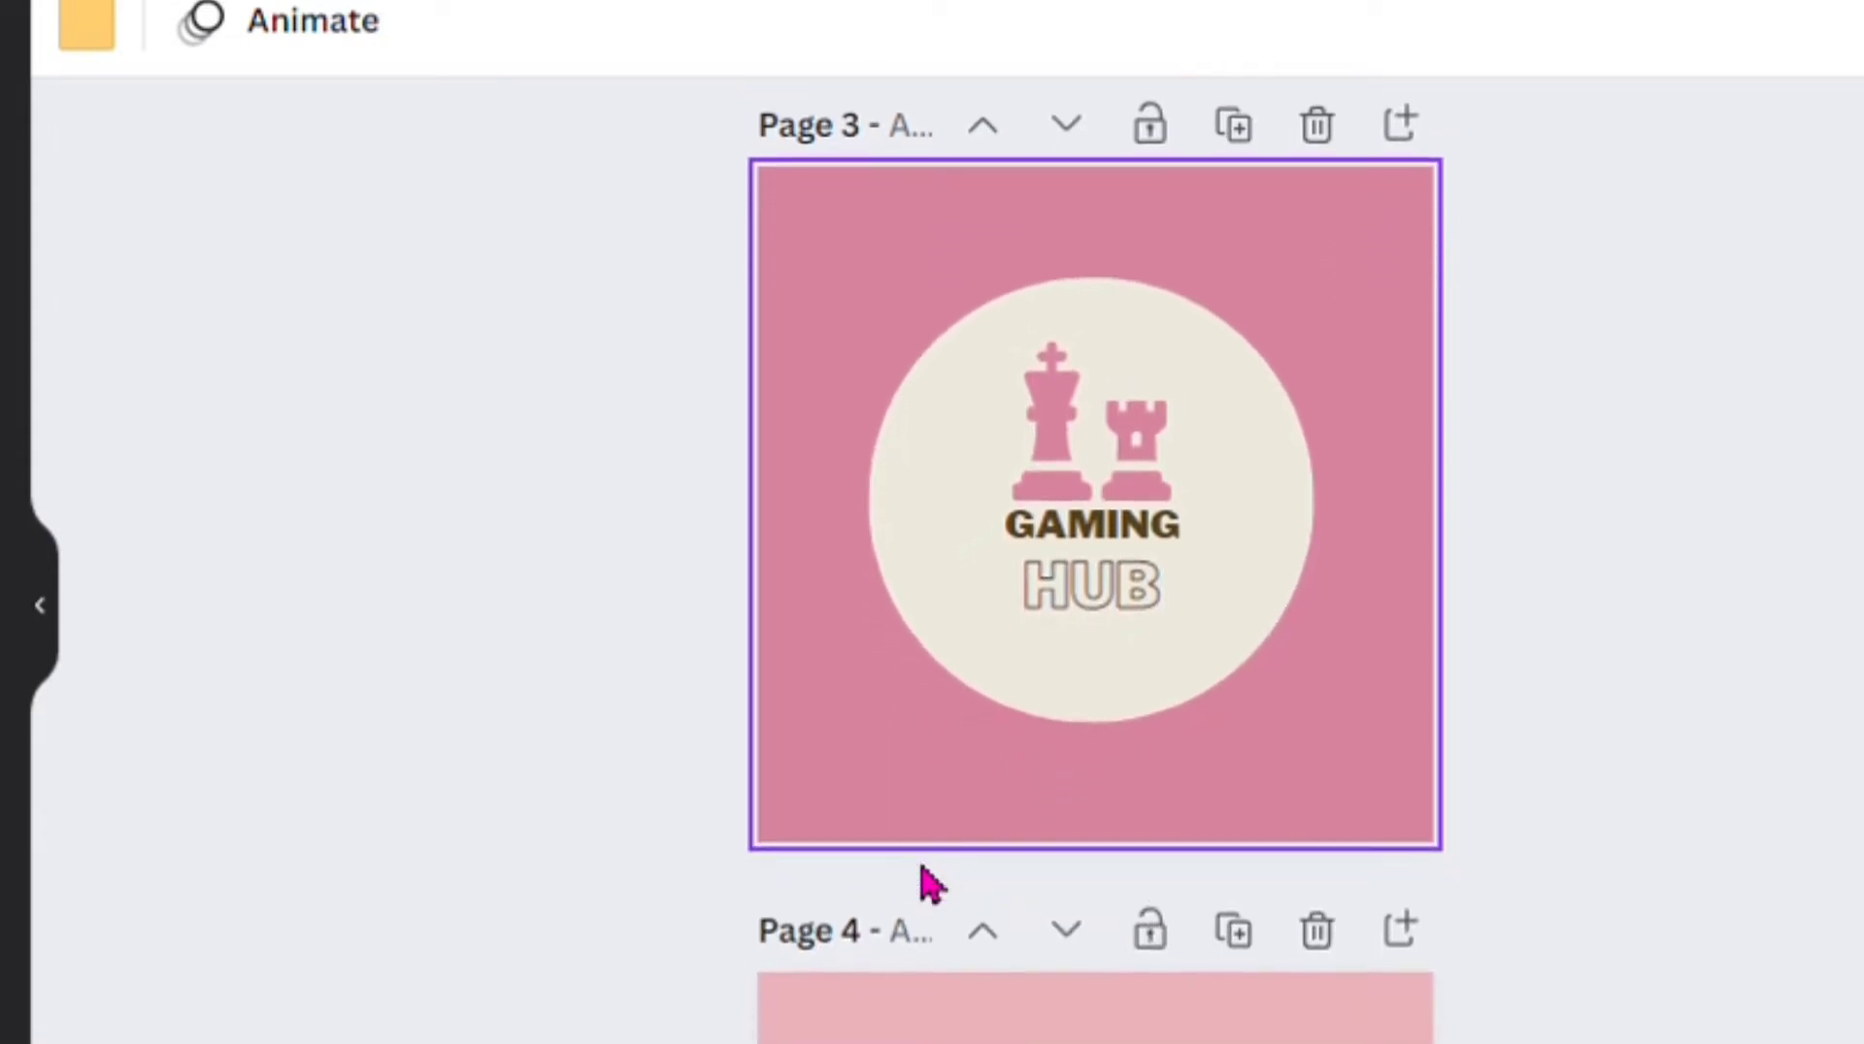
scroll(924, 874, down, 5)
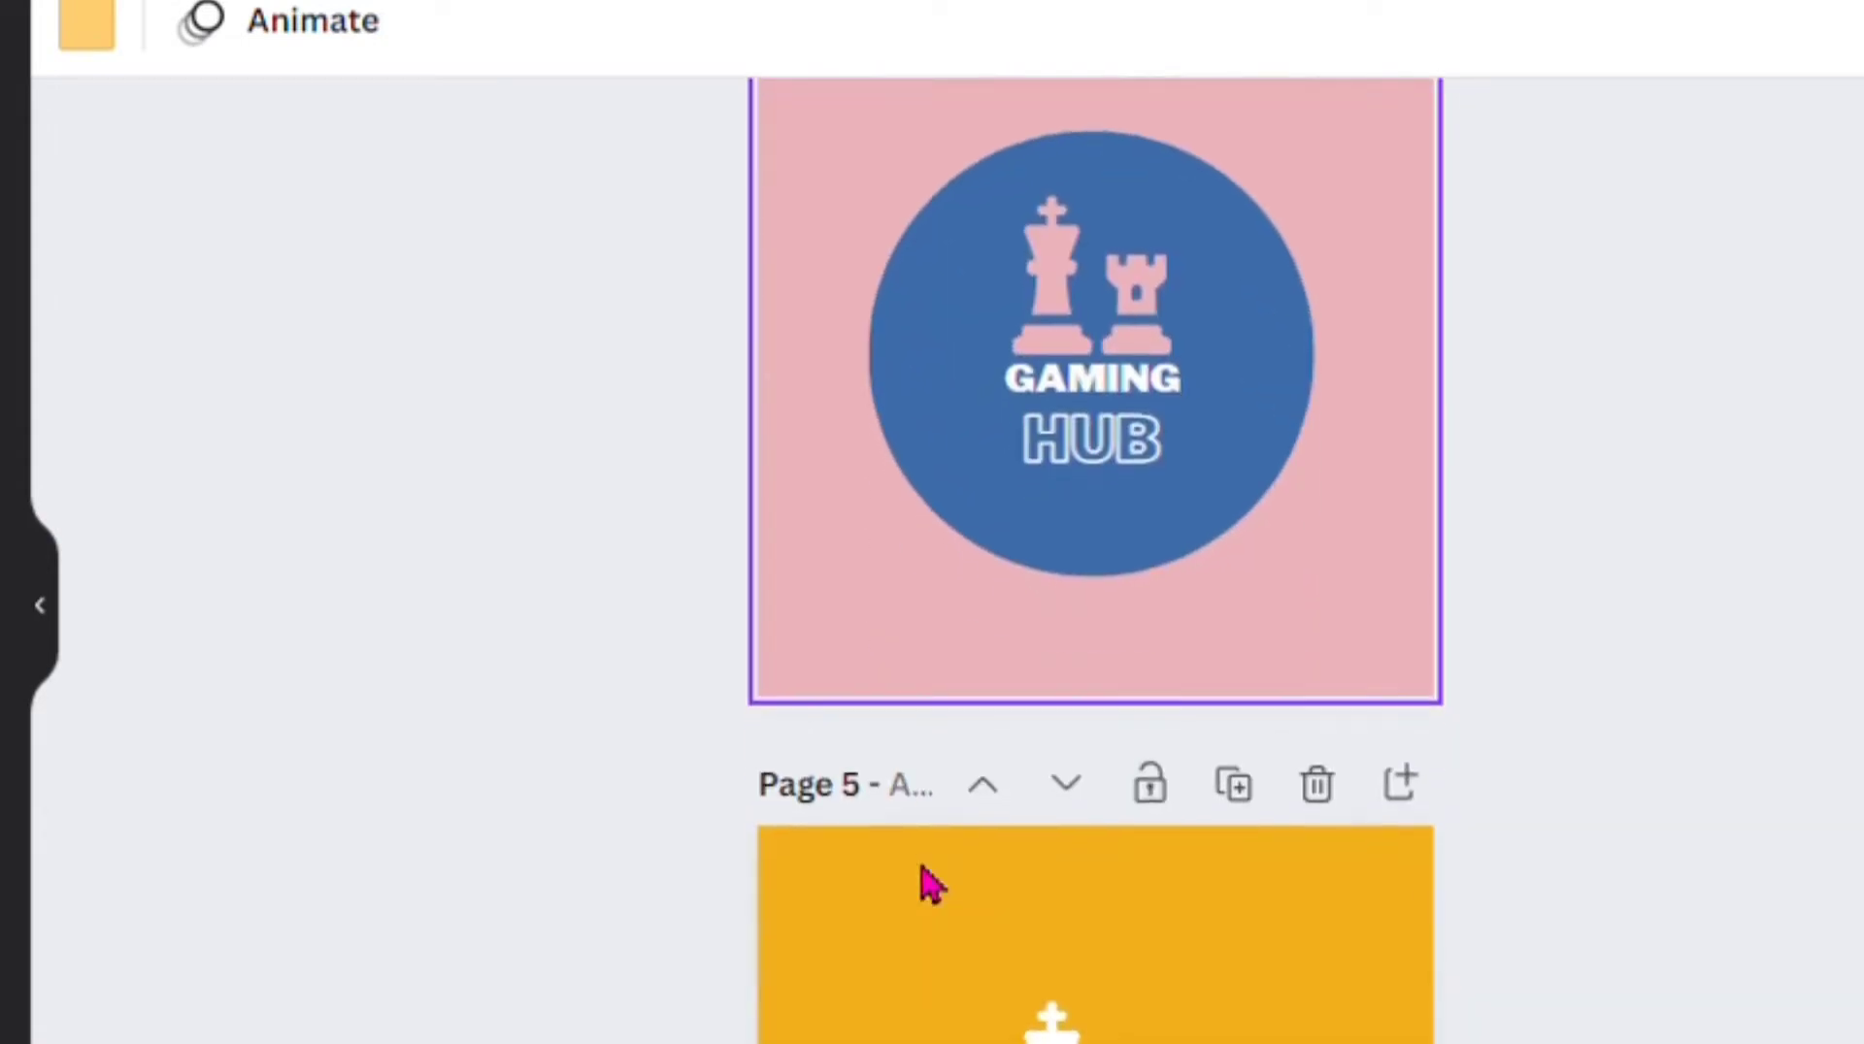
scroll(924, 874, down, 13)
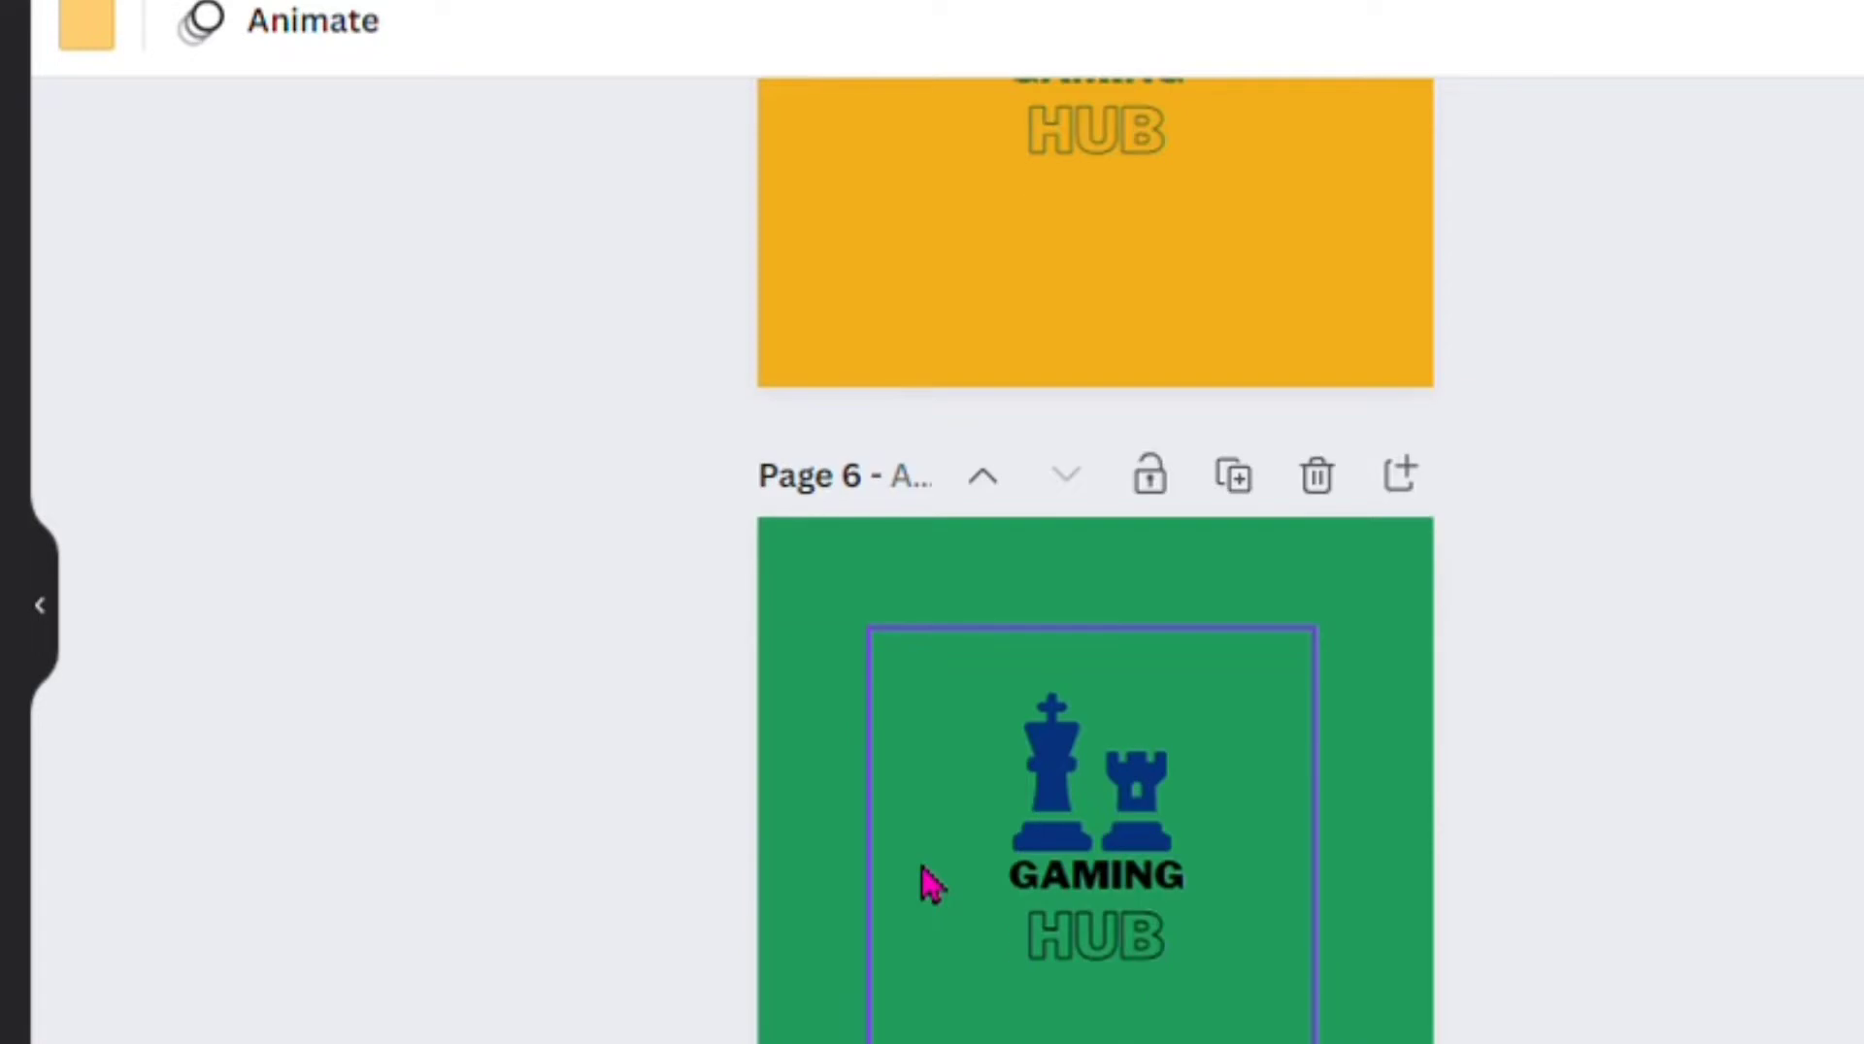
scroll(927, 878, up, 20)
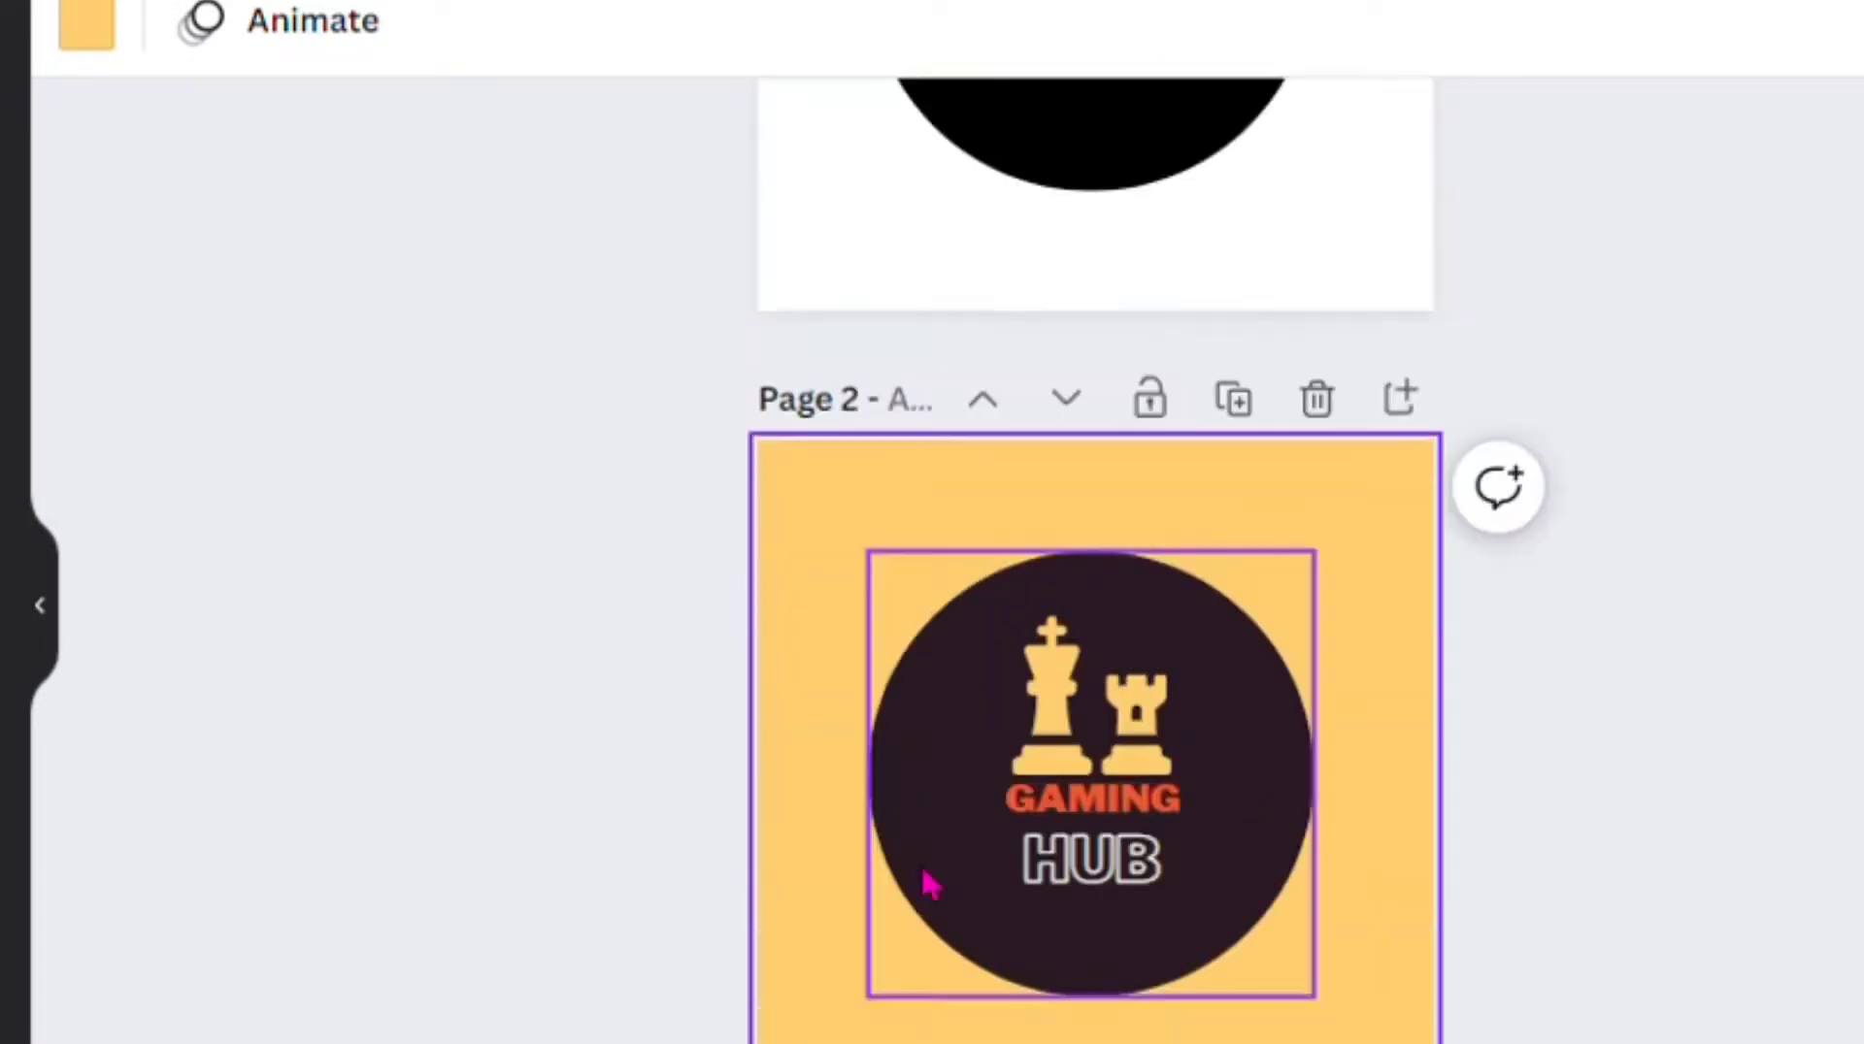
scroll(927, 879, up, 1)
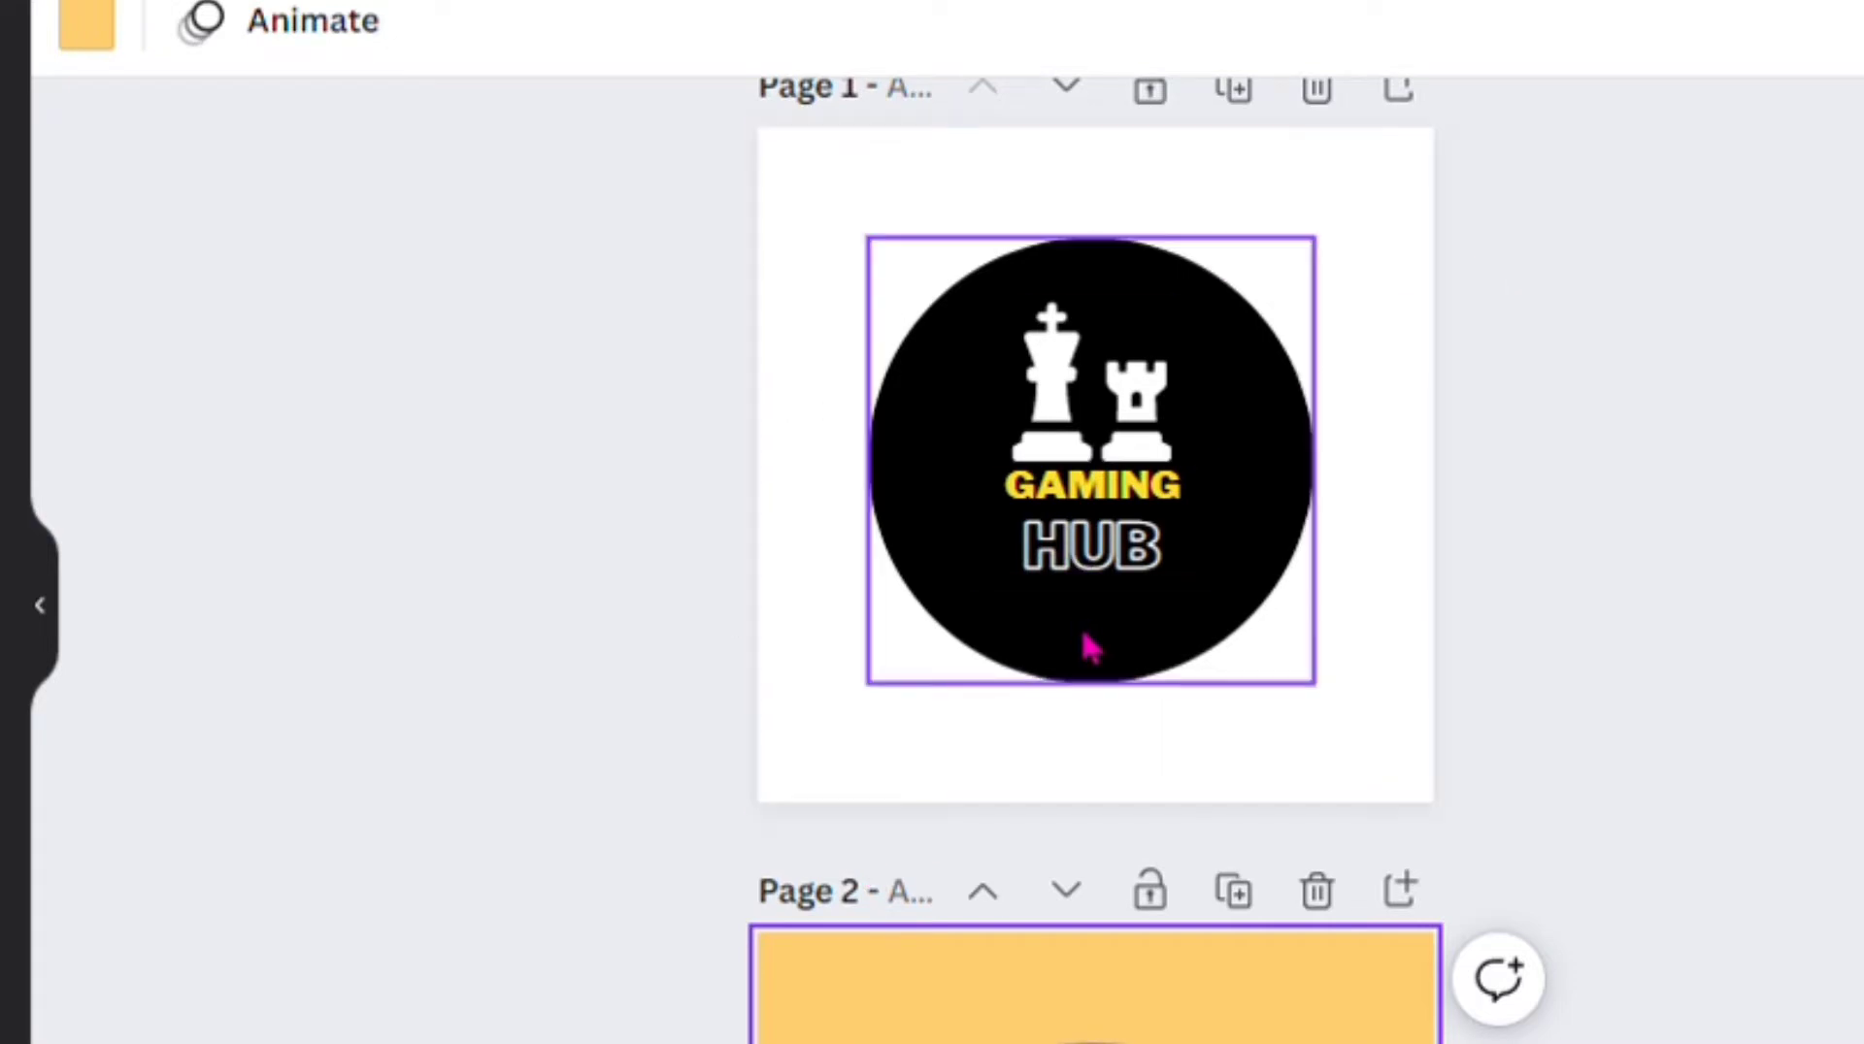
scroll(1089, 645, down, 20)
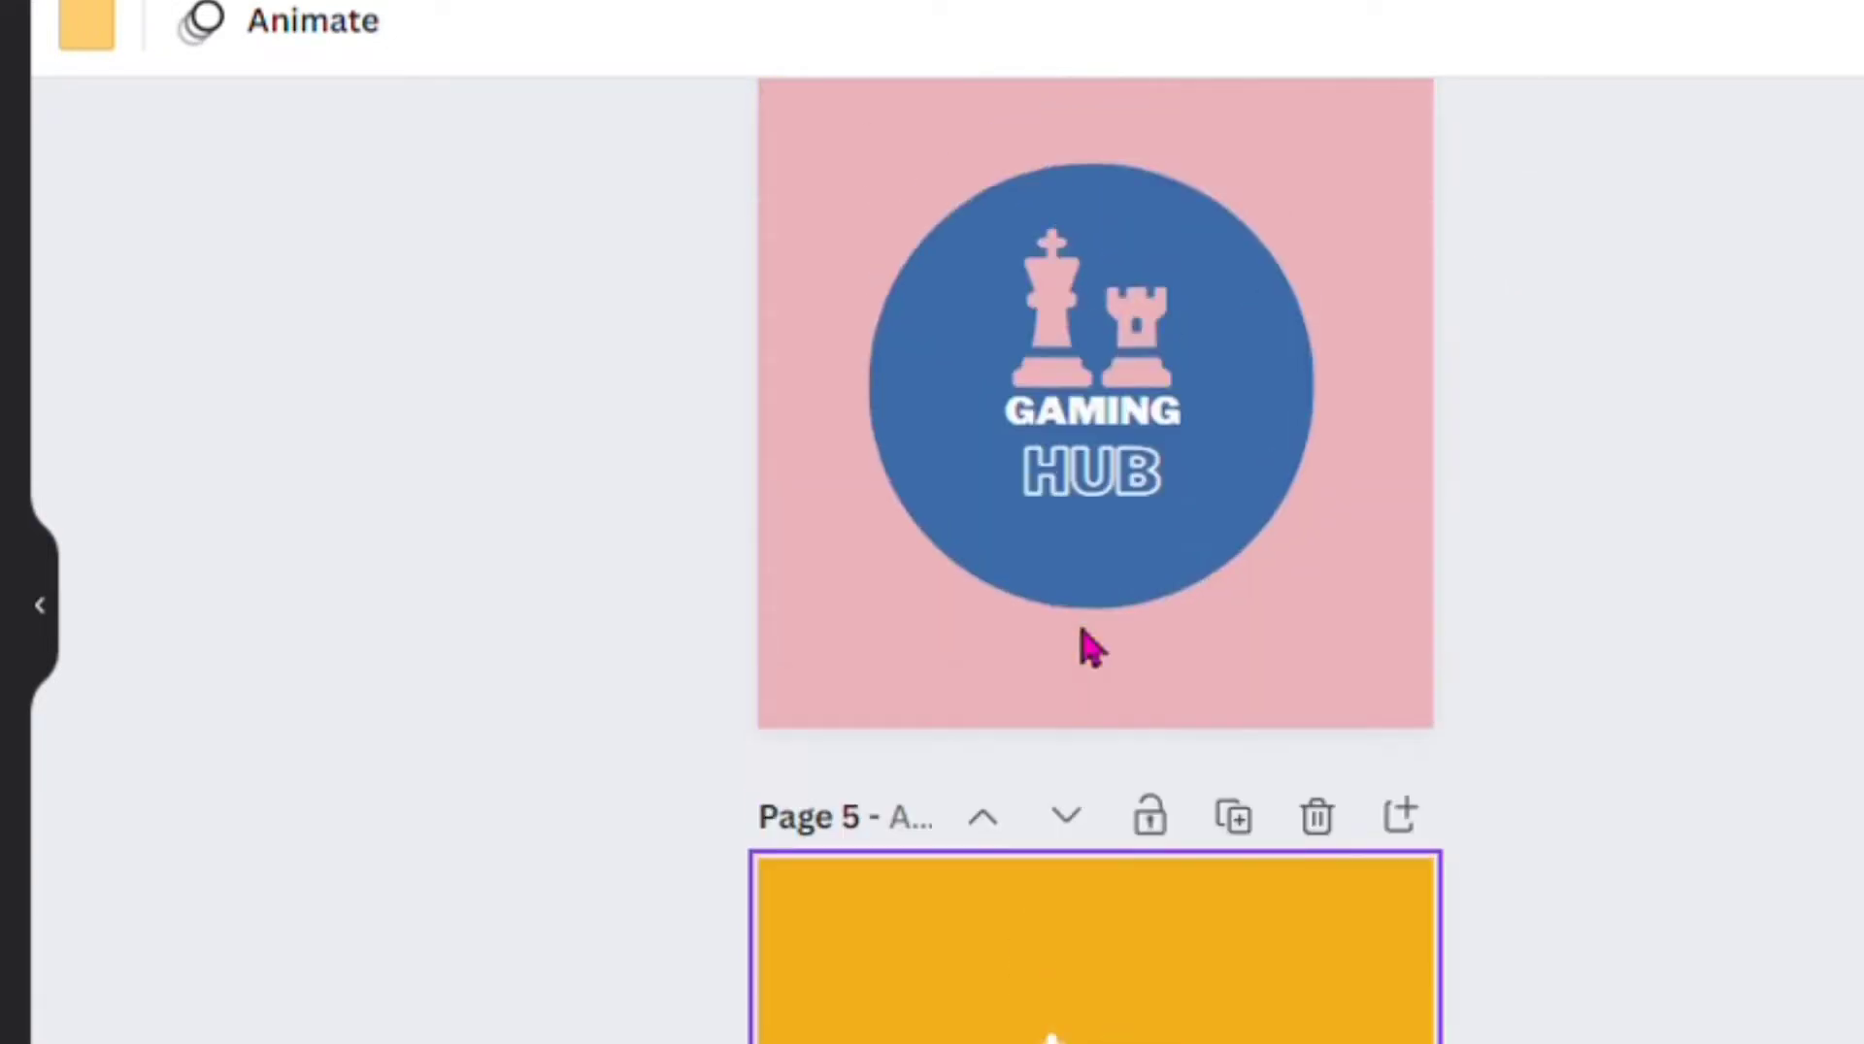
scroll(1089, 645, up, 12)
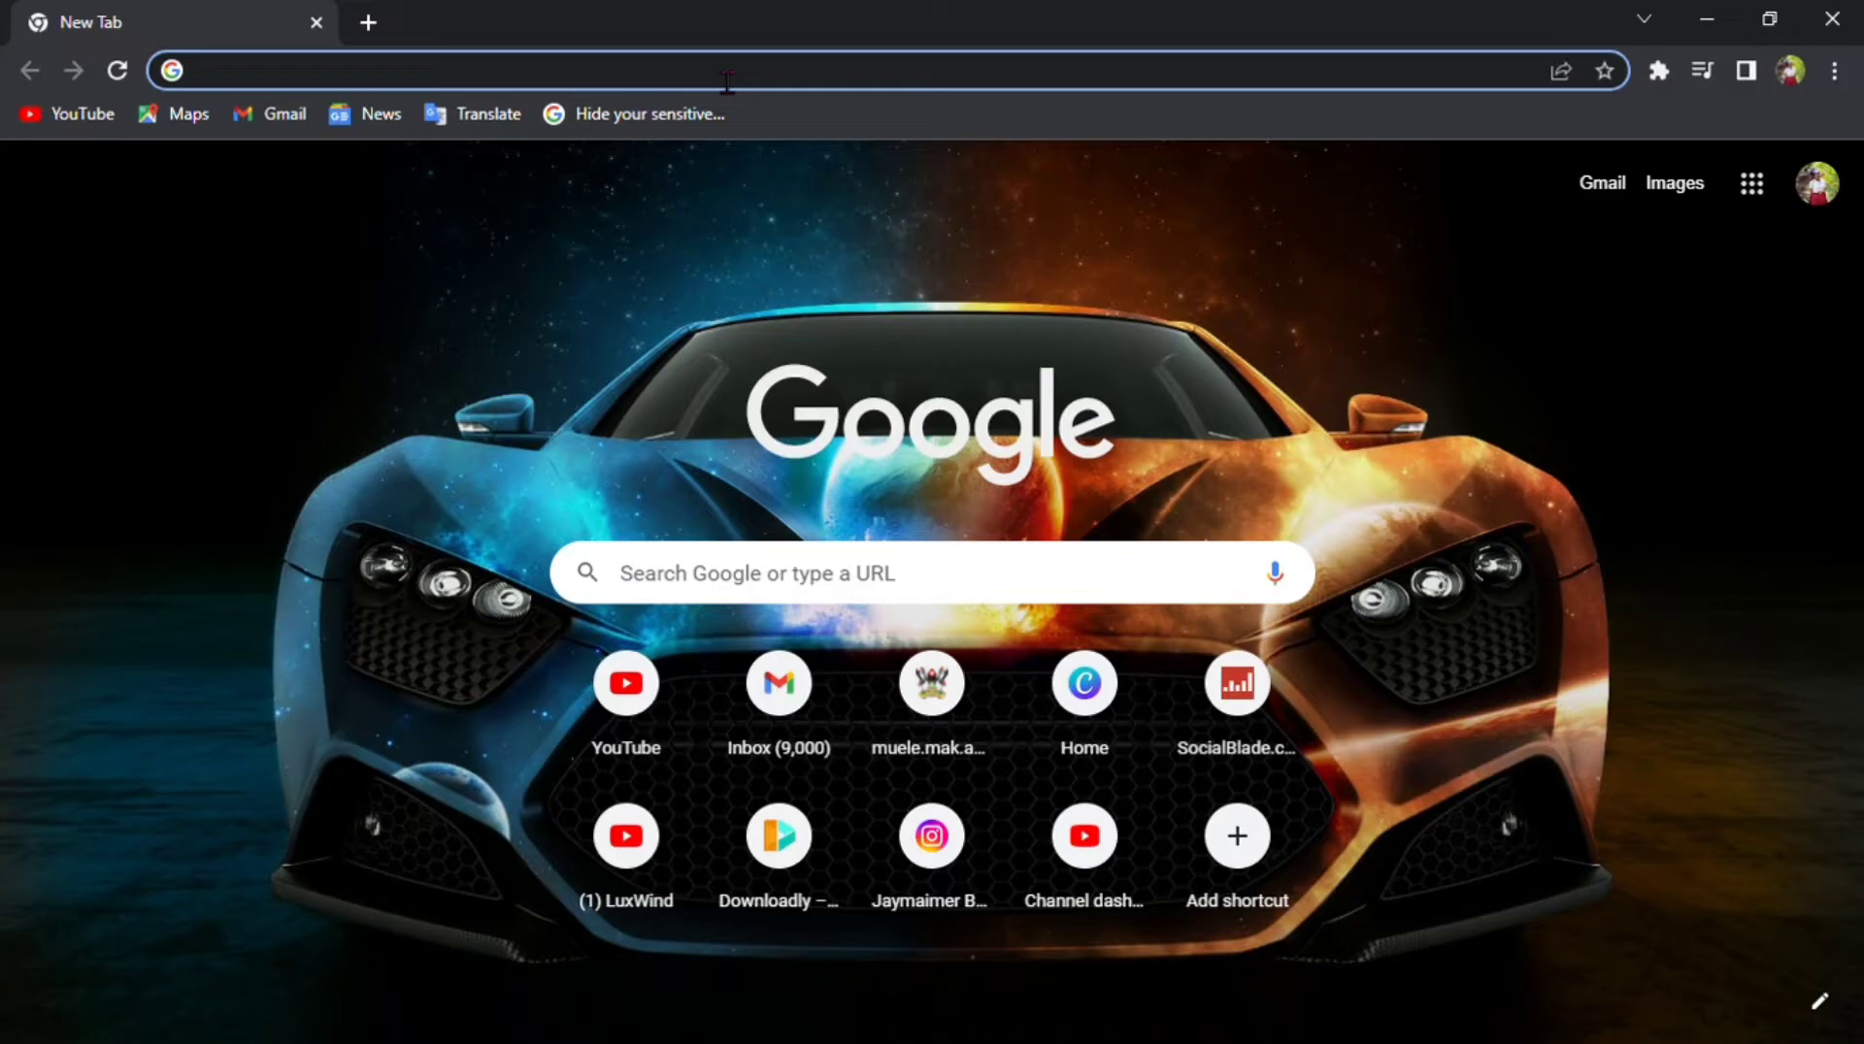
- Search Google for "font awesome" in a new Chrome tab
text(f)
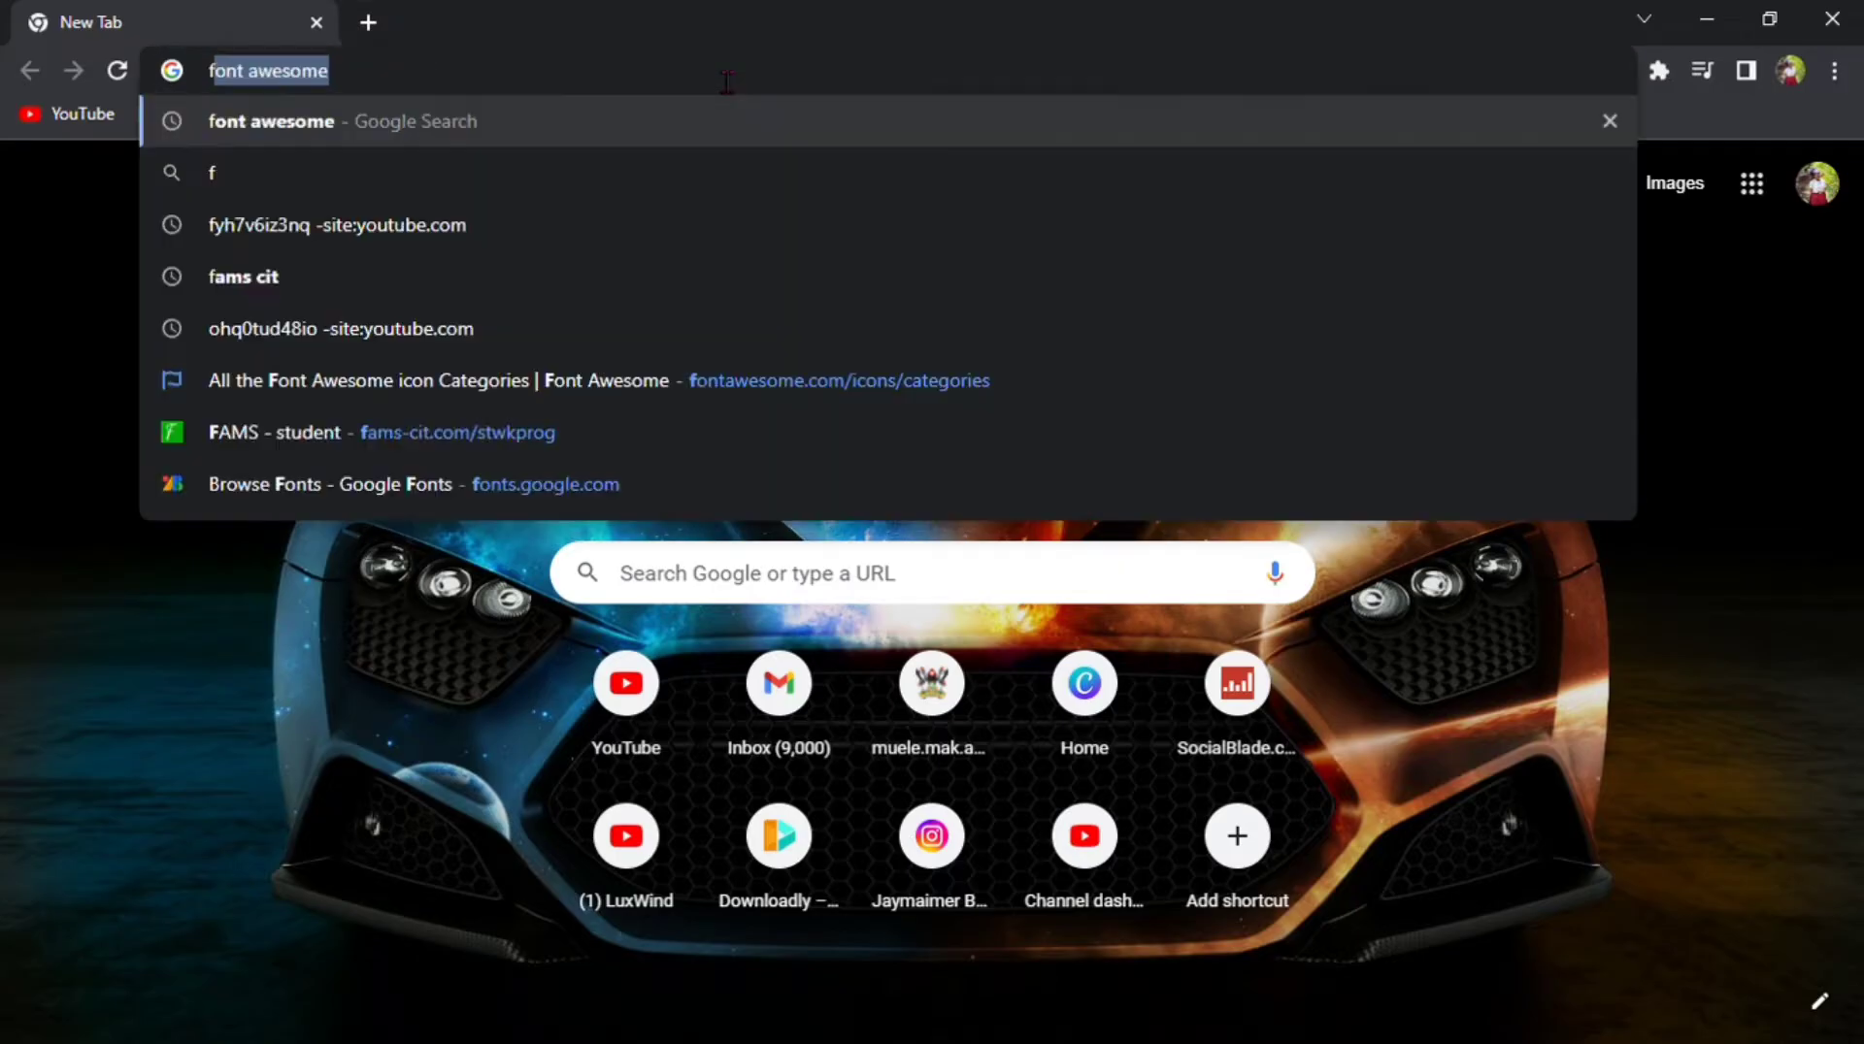
text(ont)
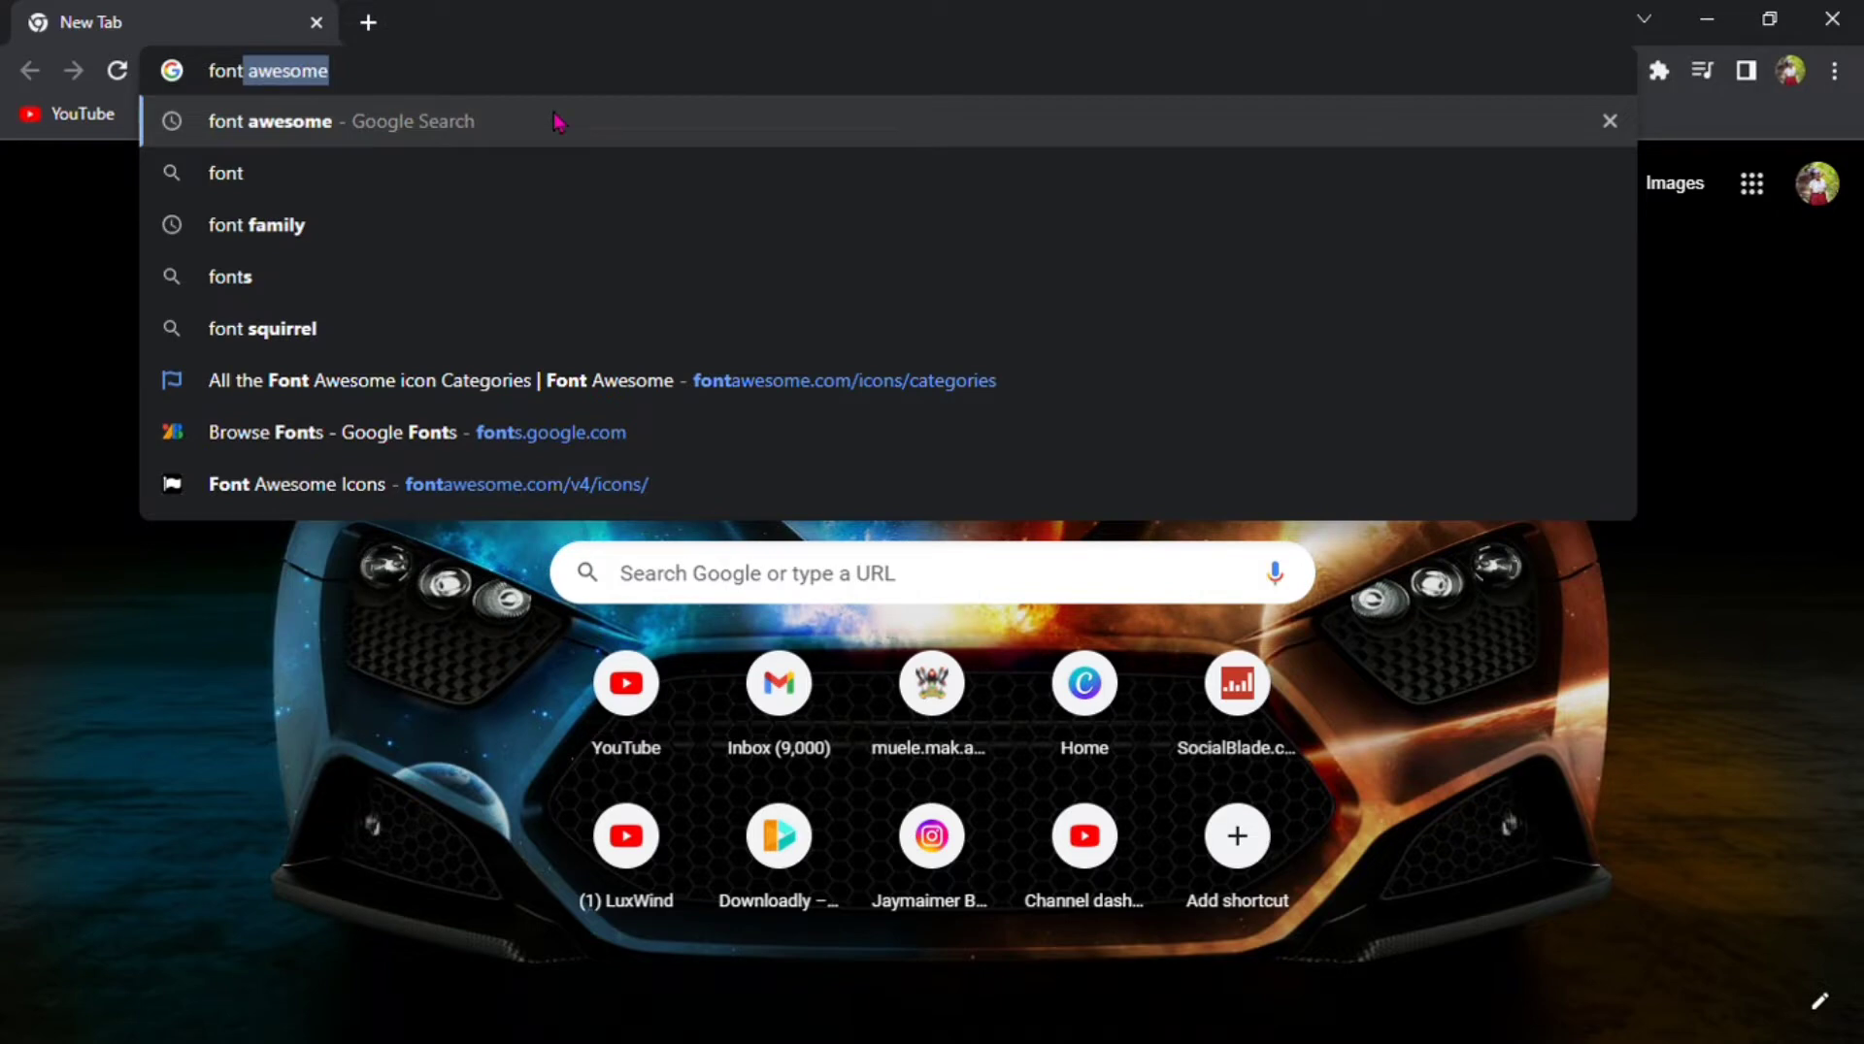
text( aw)
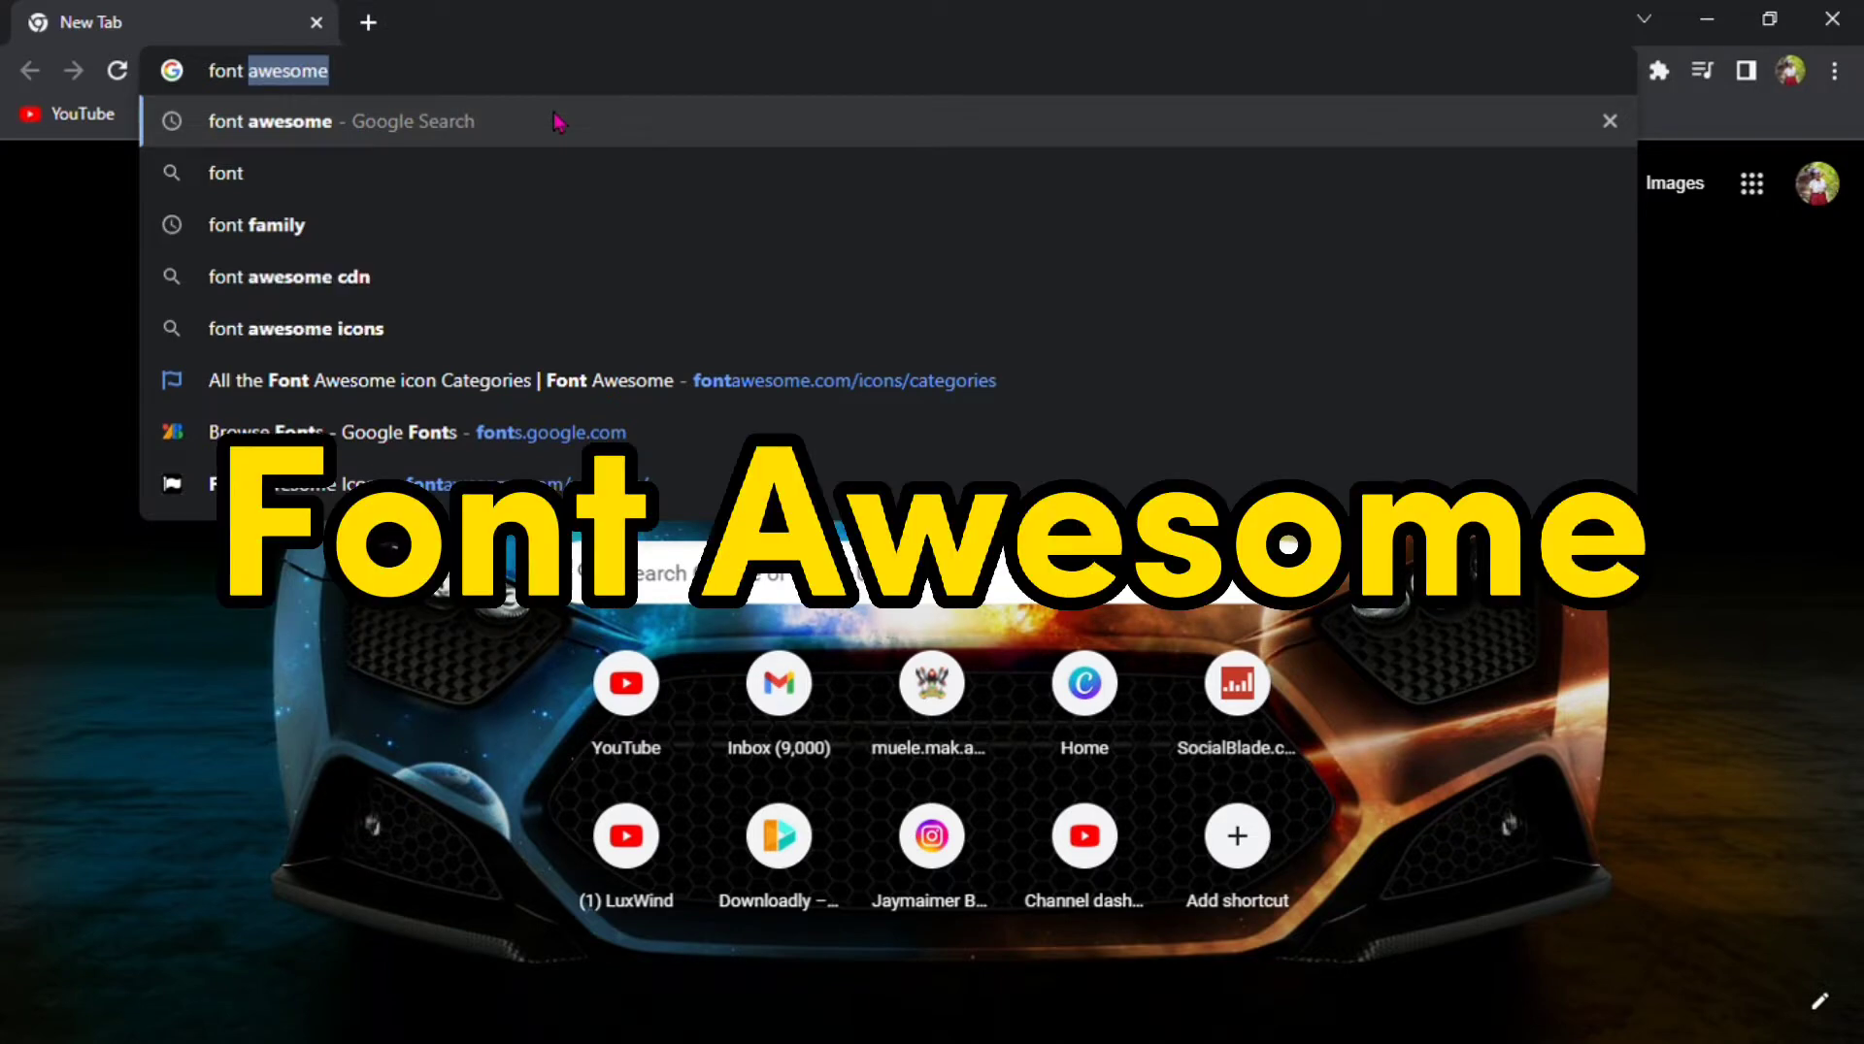
text(esome)
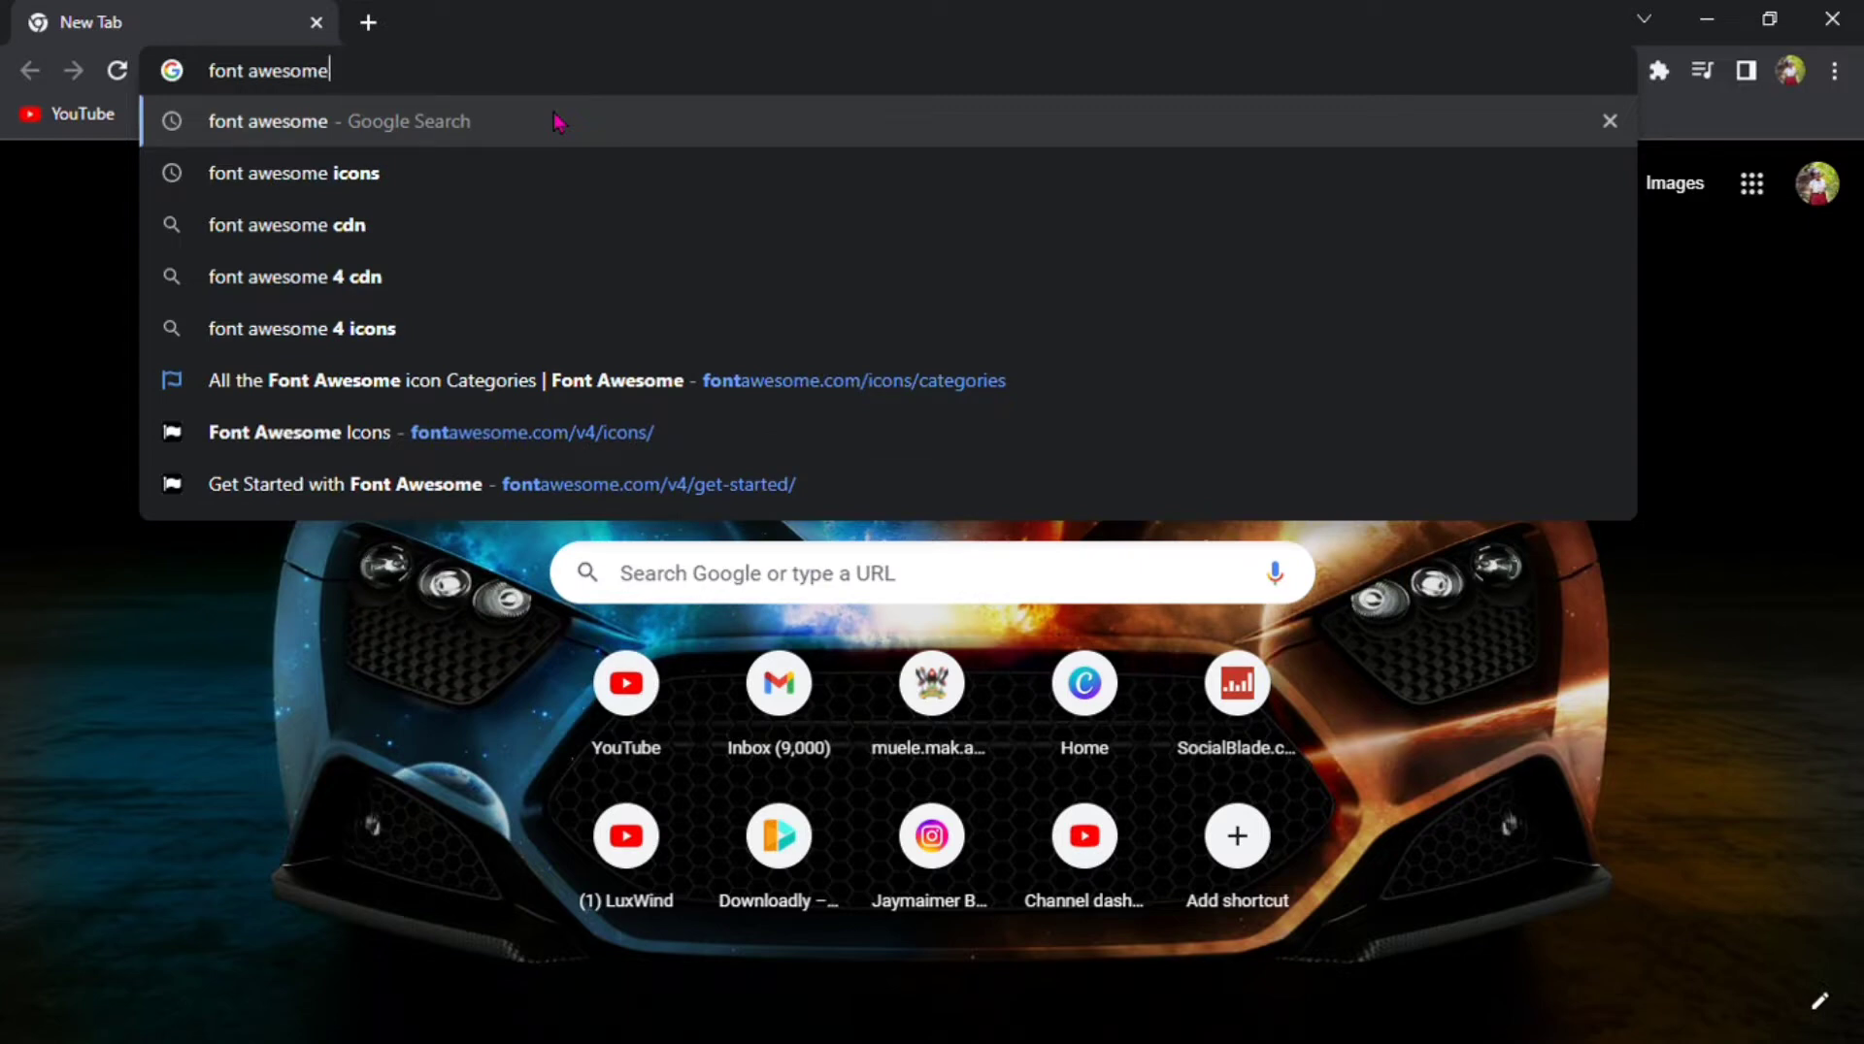
click(553, 120)
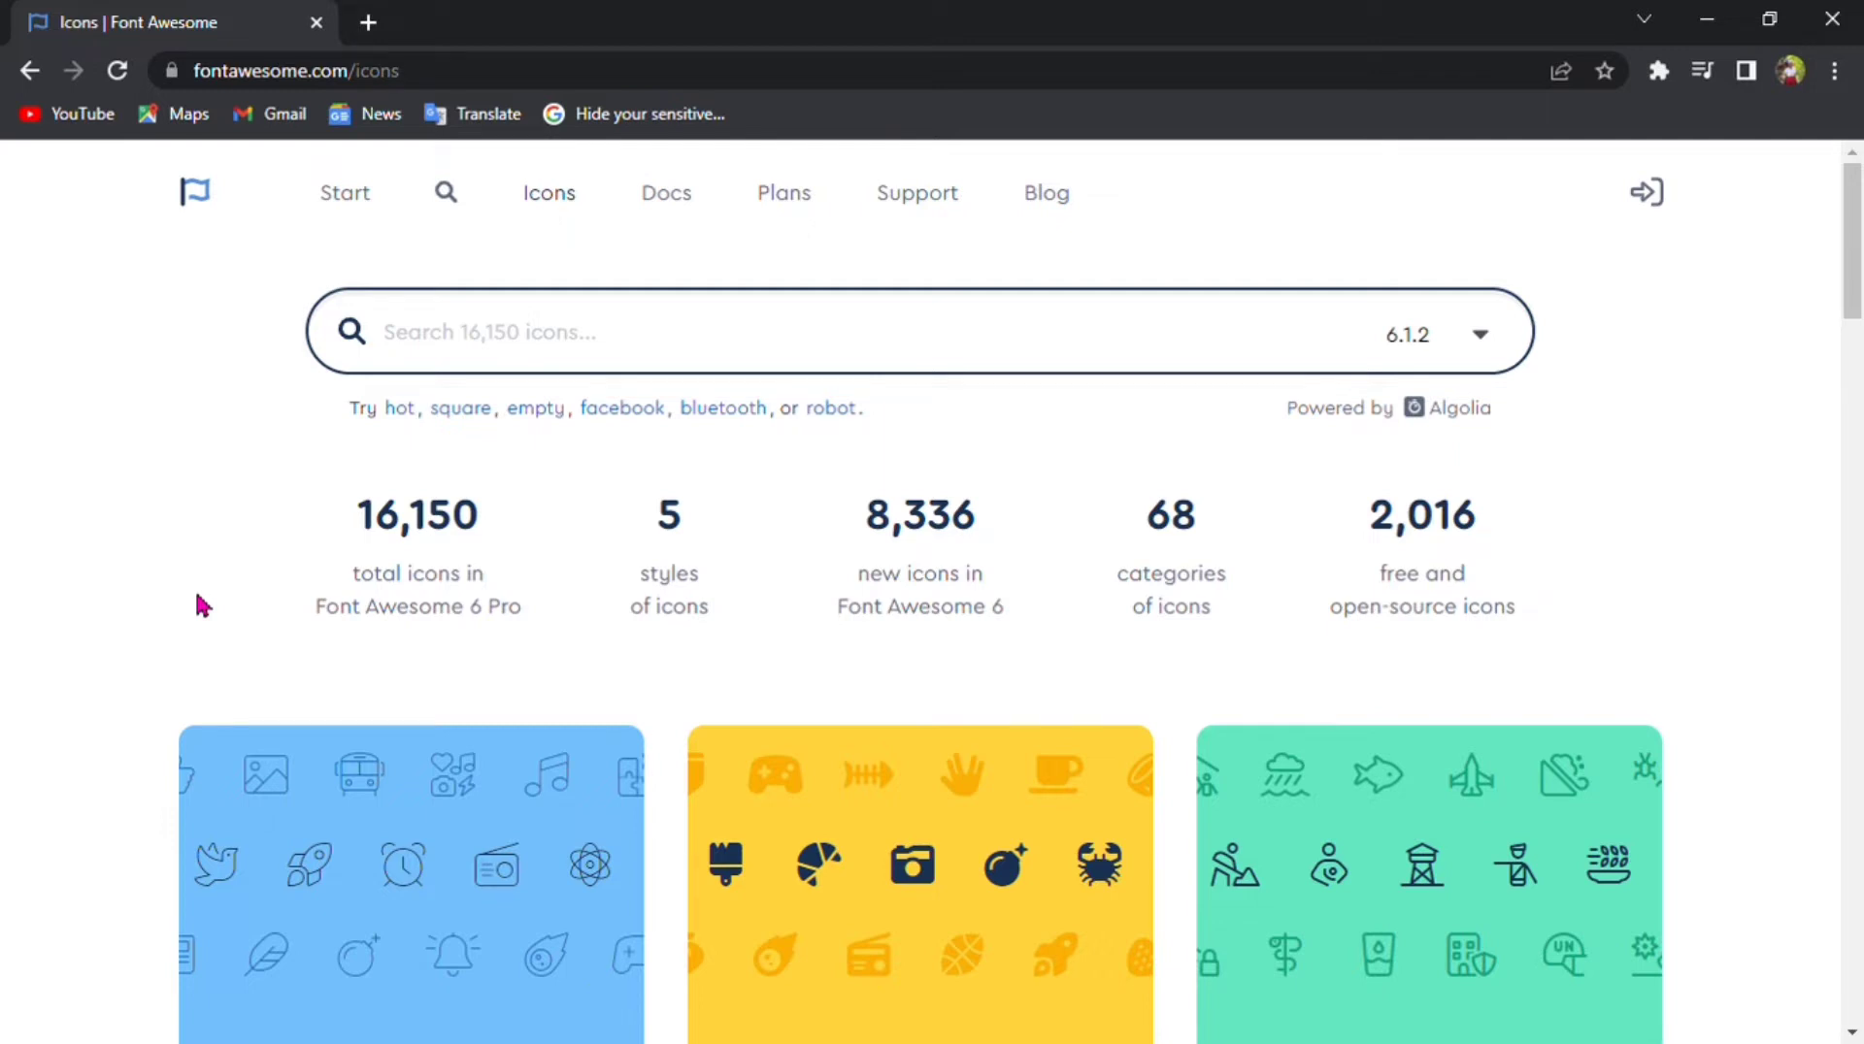
- Open the full list of icon categories from the Font Awesome icons page
scroll(780, 772, down, 10)
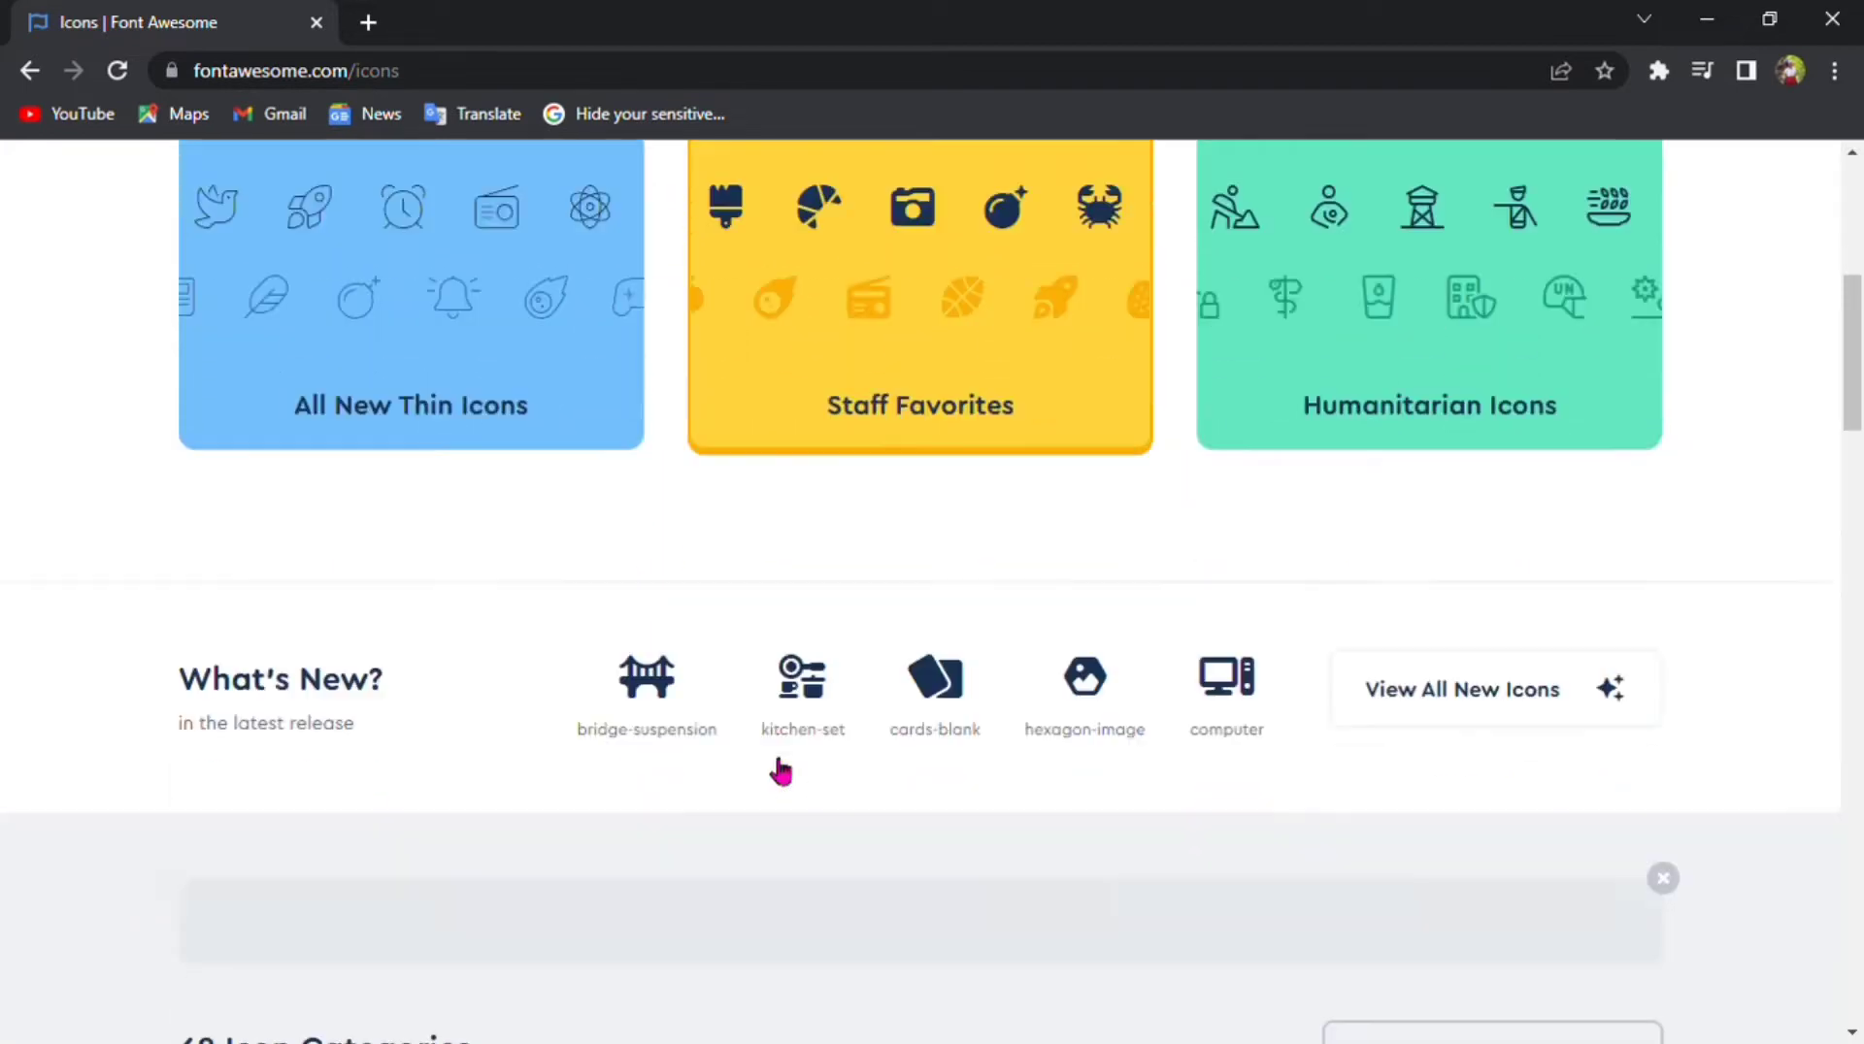
scroll(908, 467, down, 1)
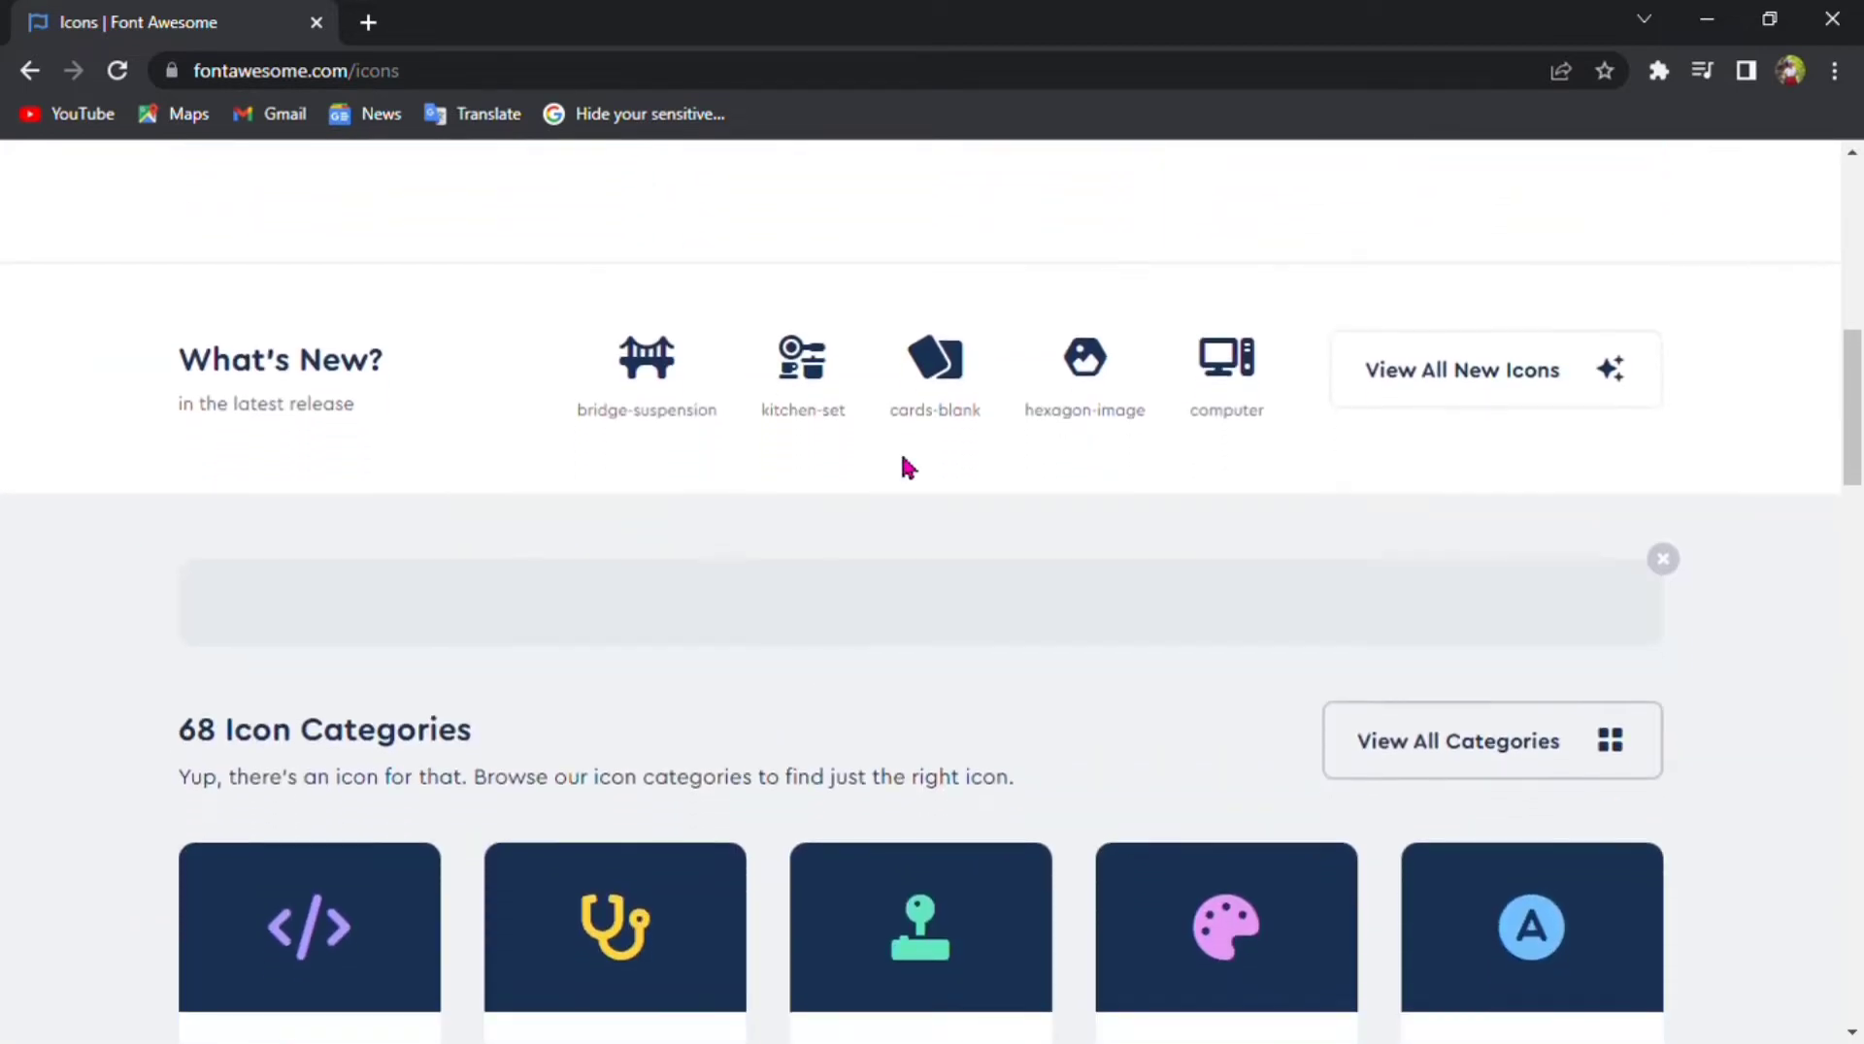
scroll(1077, 631, down, 5)
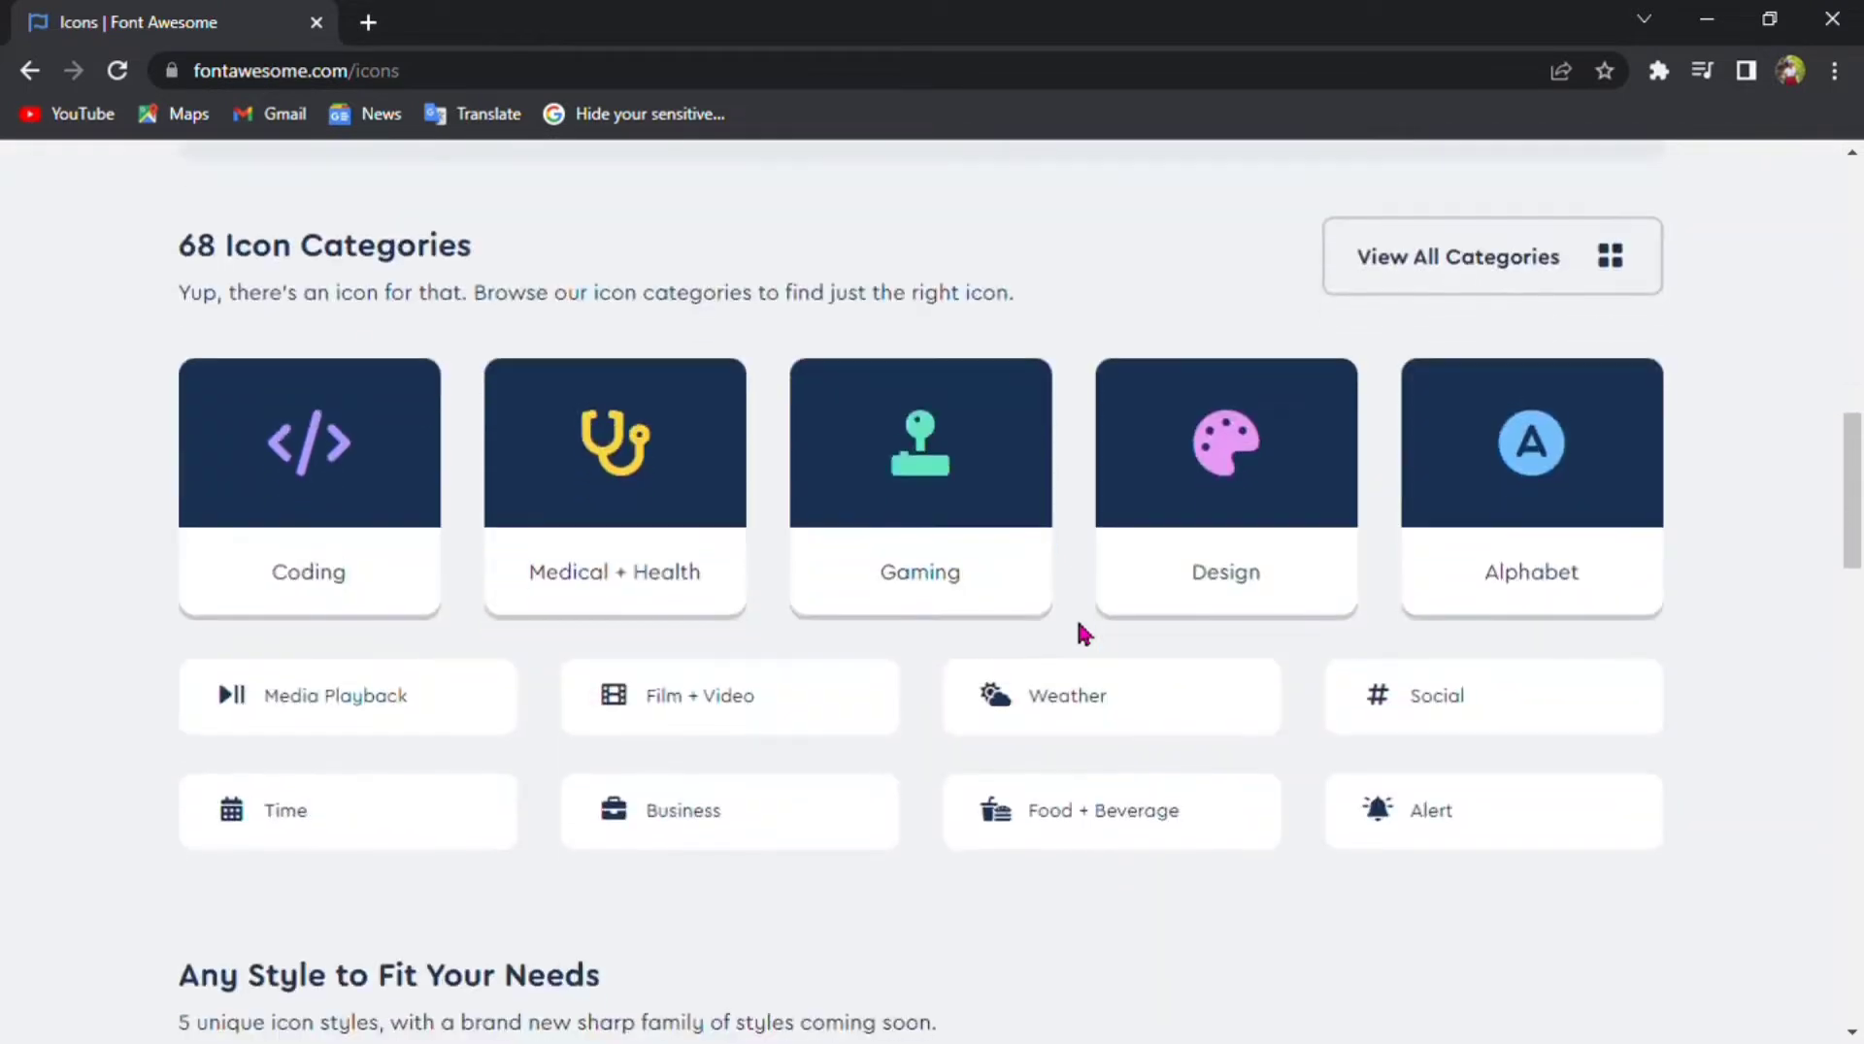
click(1461, 258)
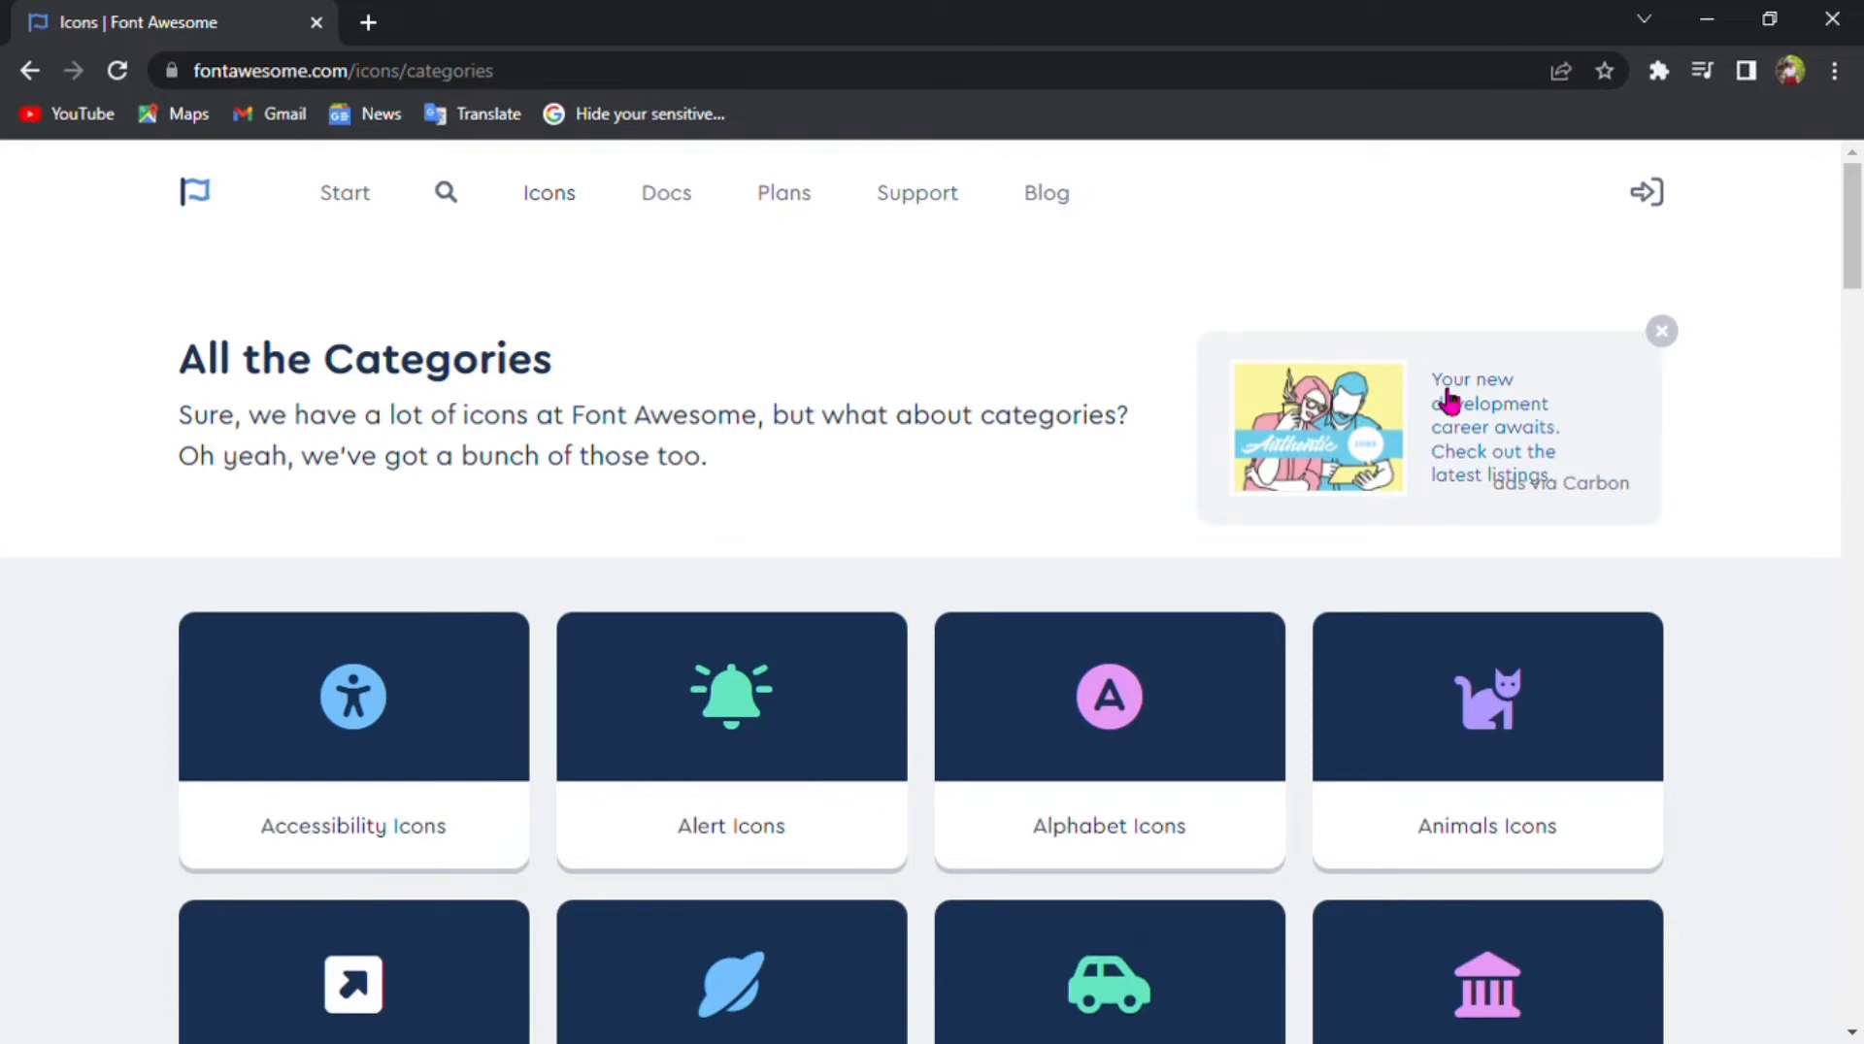
- Find the Gaming Icons category among all the categories and open it
scroll(1446, 398, down, 20)
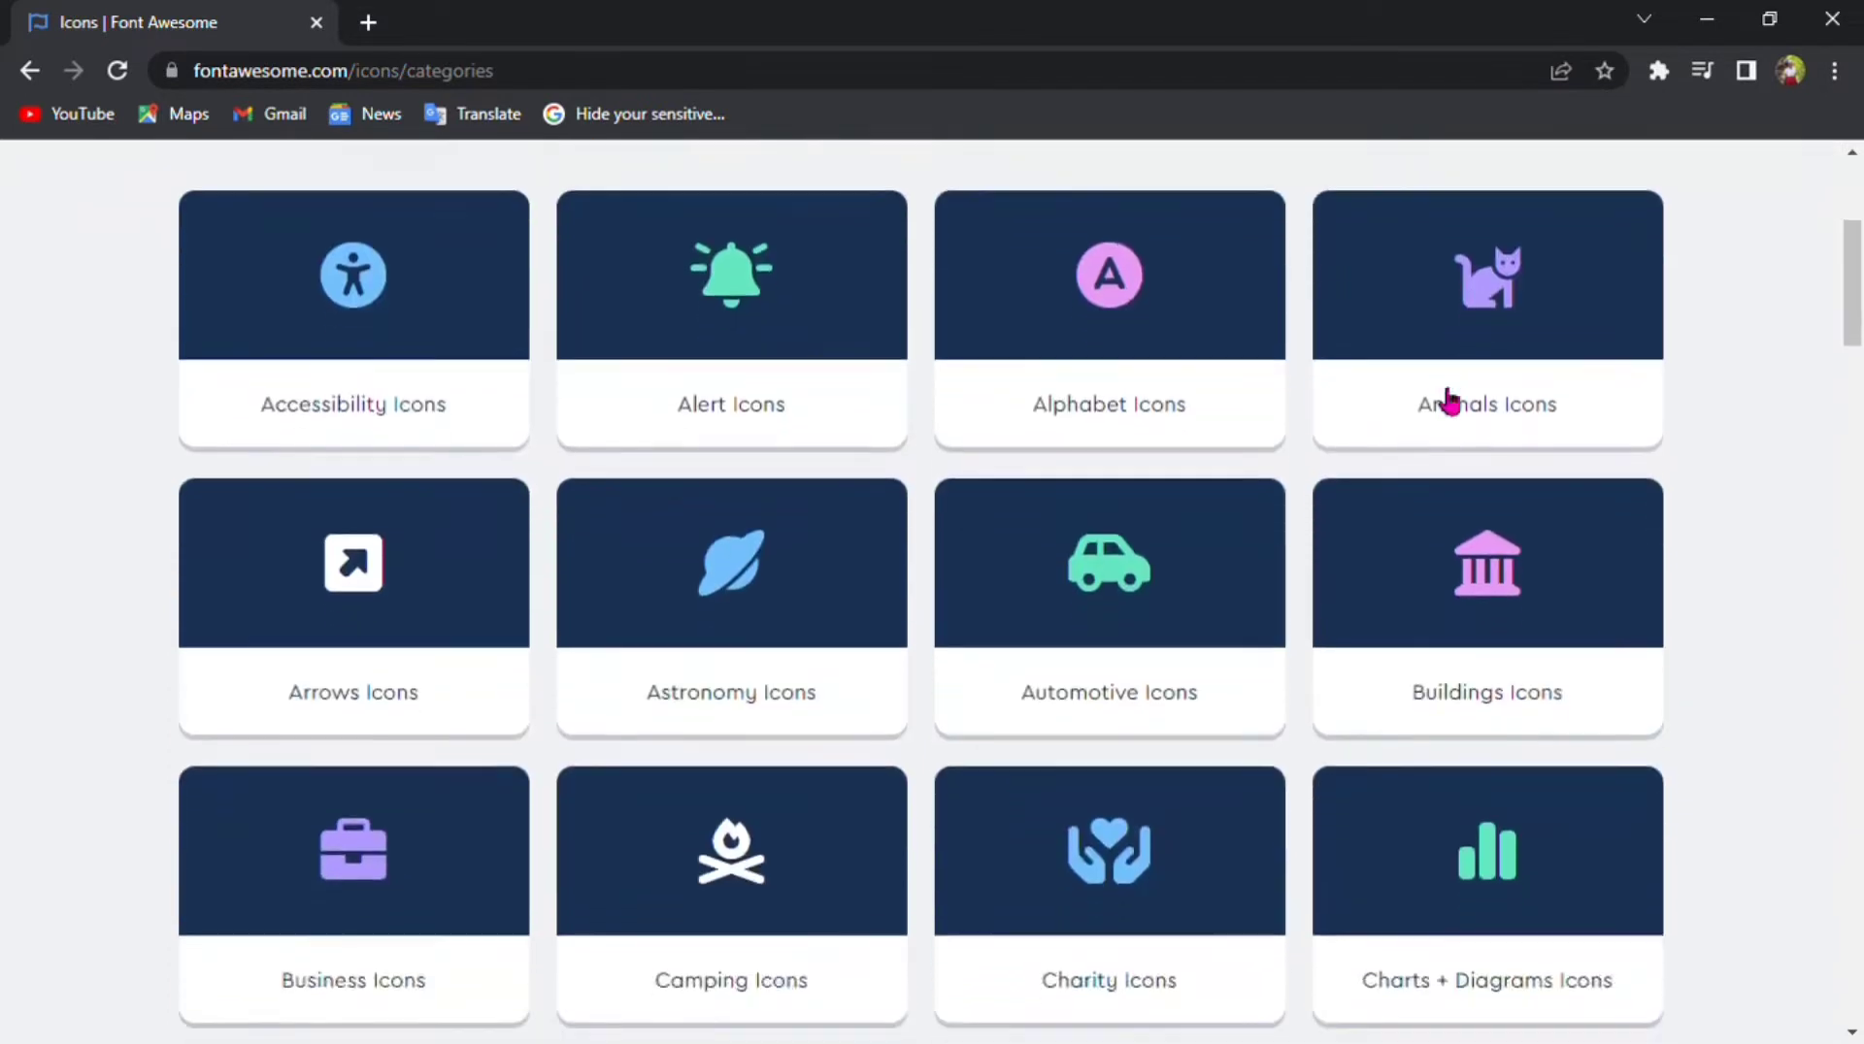
scroll(494, 371, up, 1)
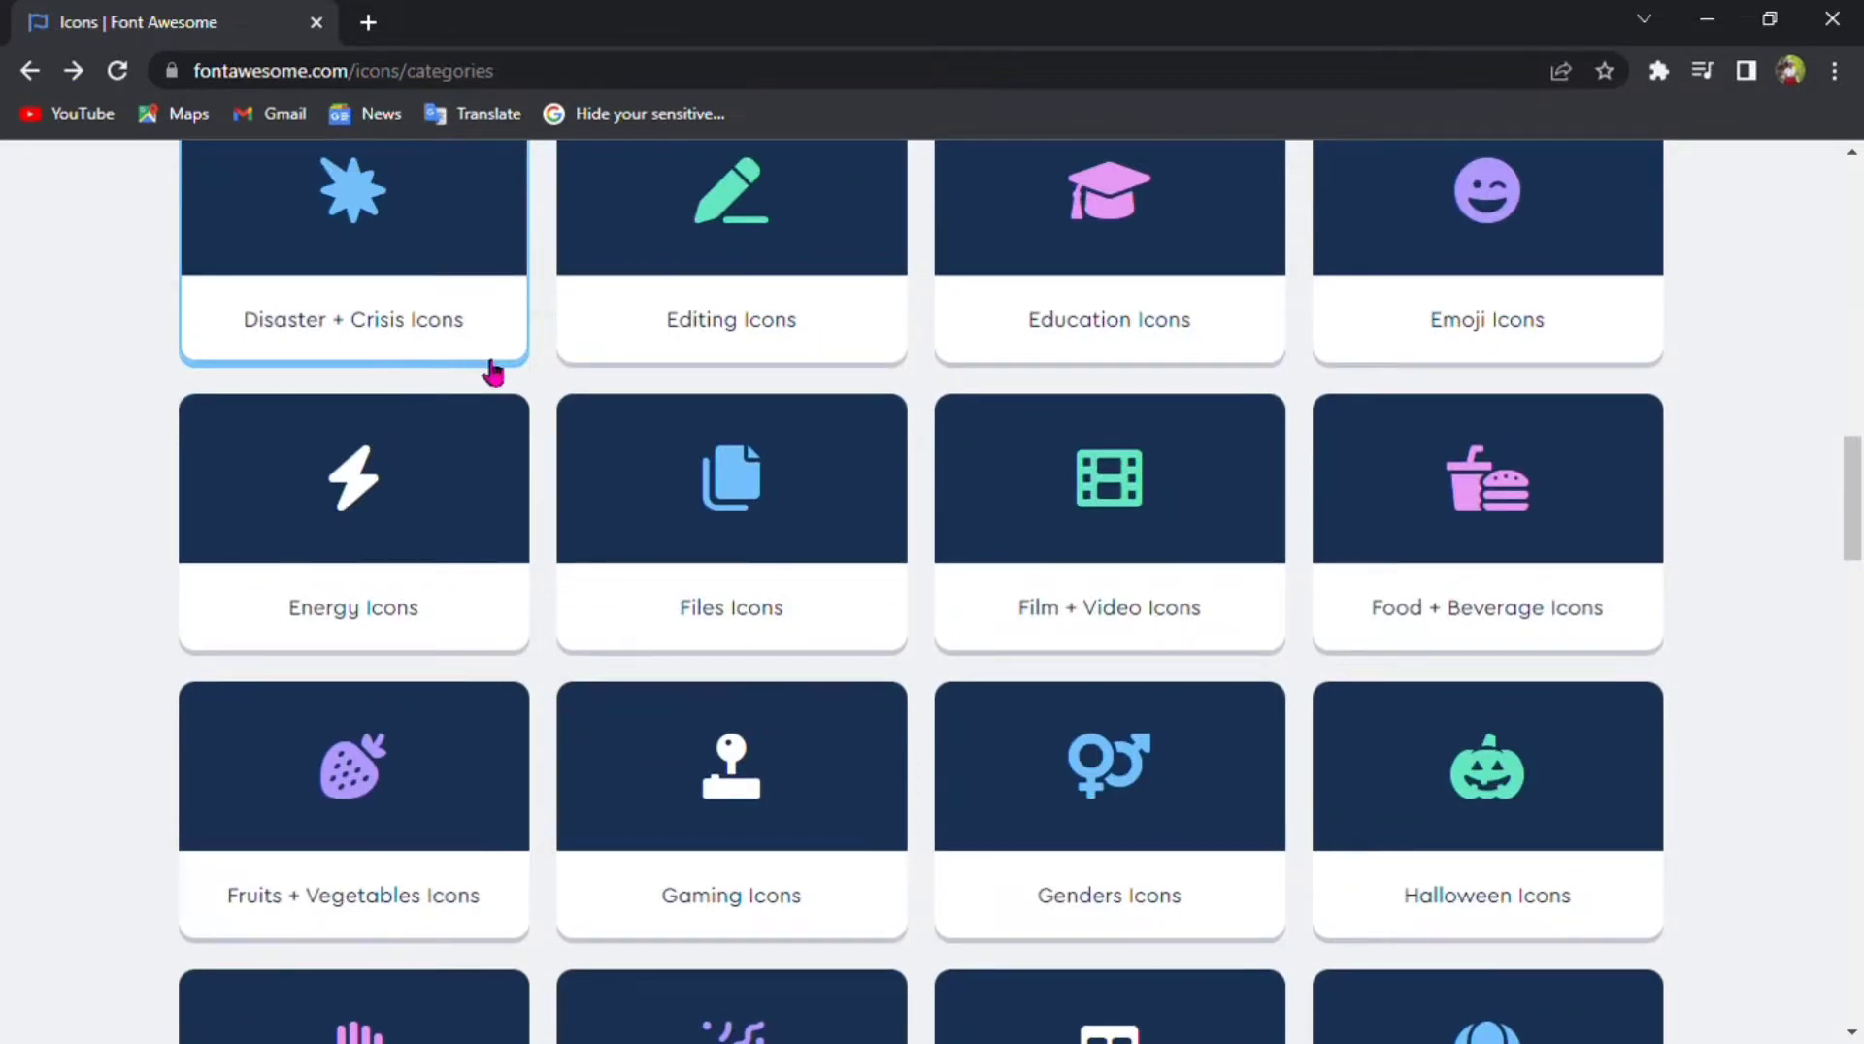
click(648, 847)
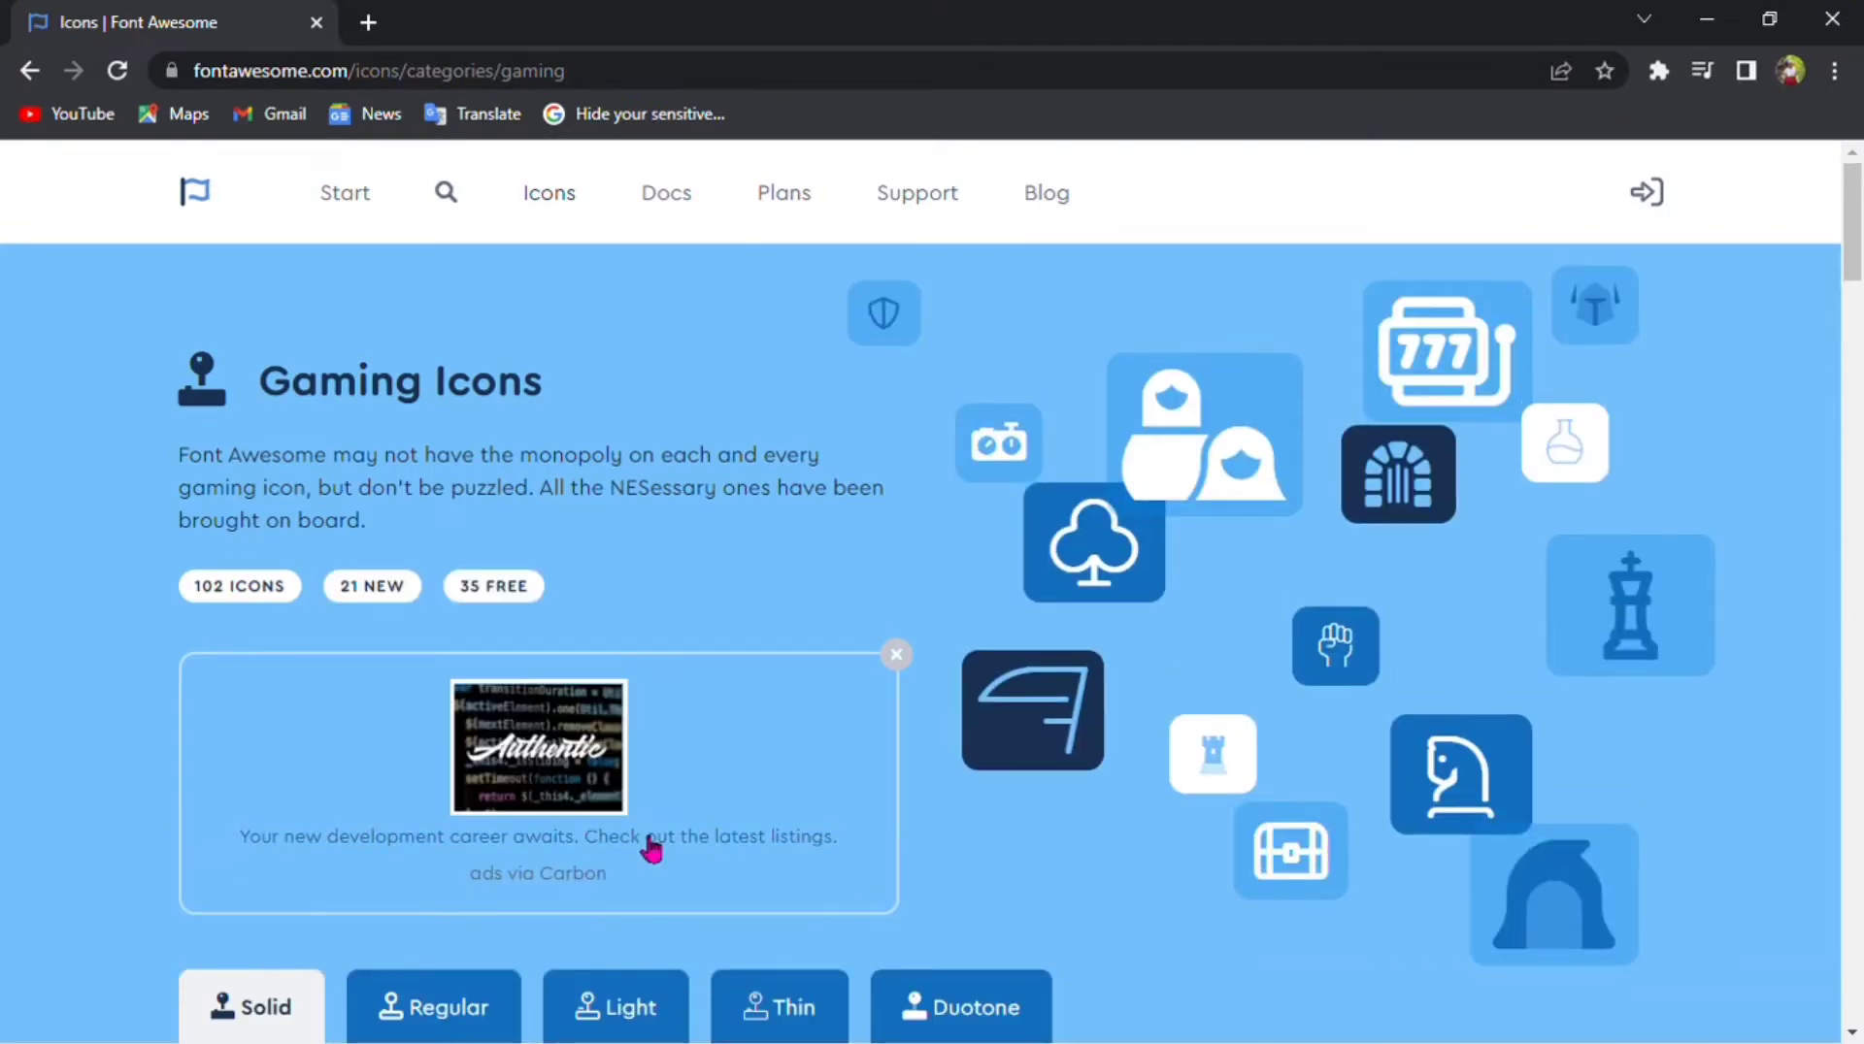
- Examine the solid-style icons in the Gaming category for one that suits a gaming logo
scroll(651, 849, down, 8)
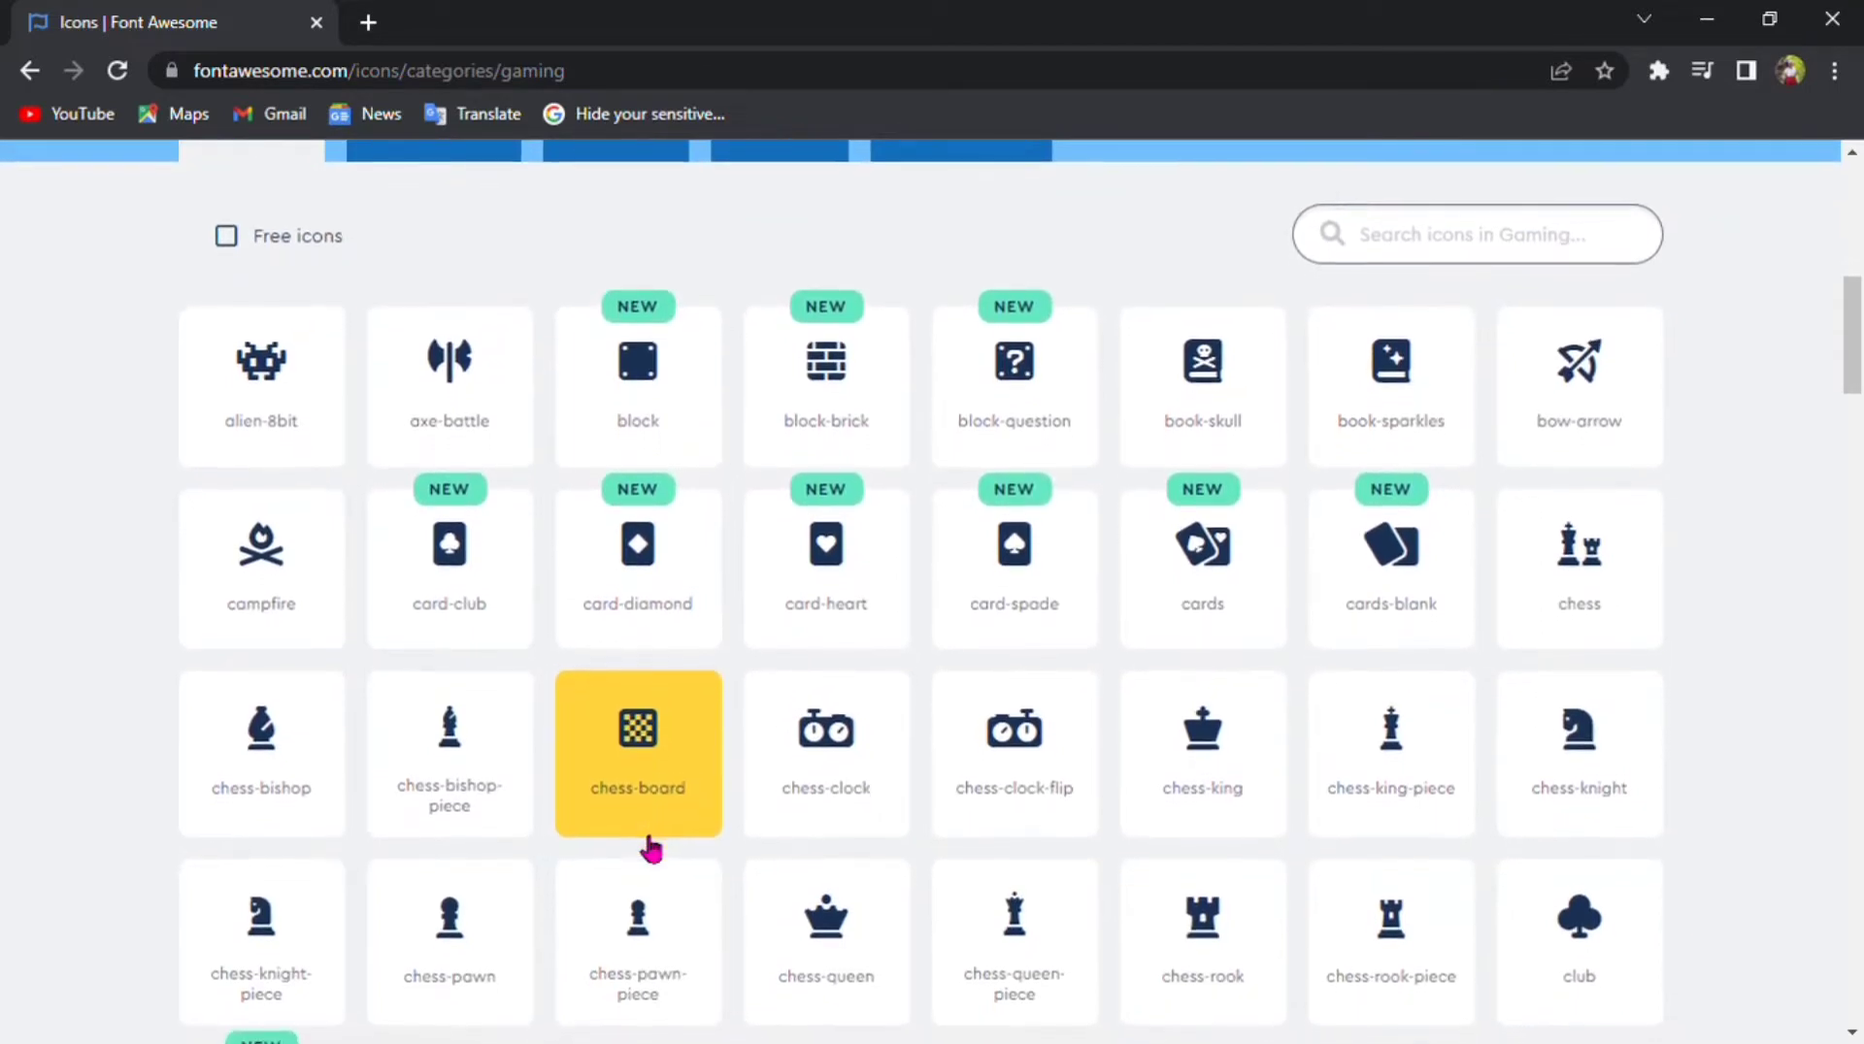
scroll(650, 849, down, 1)
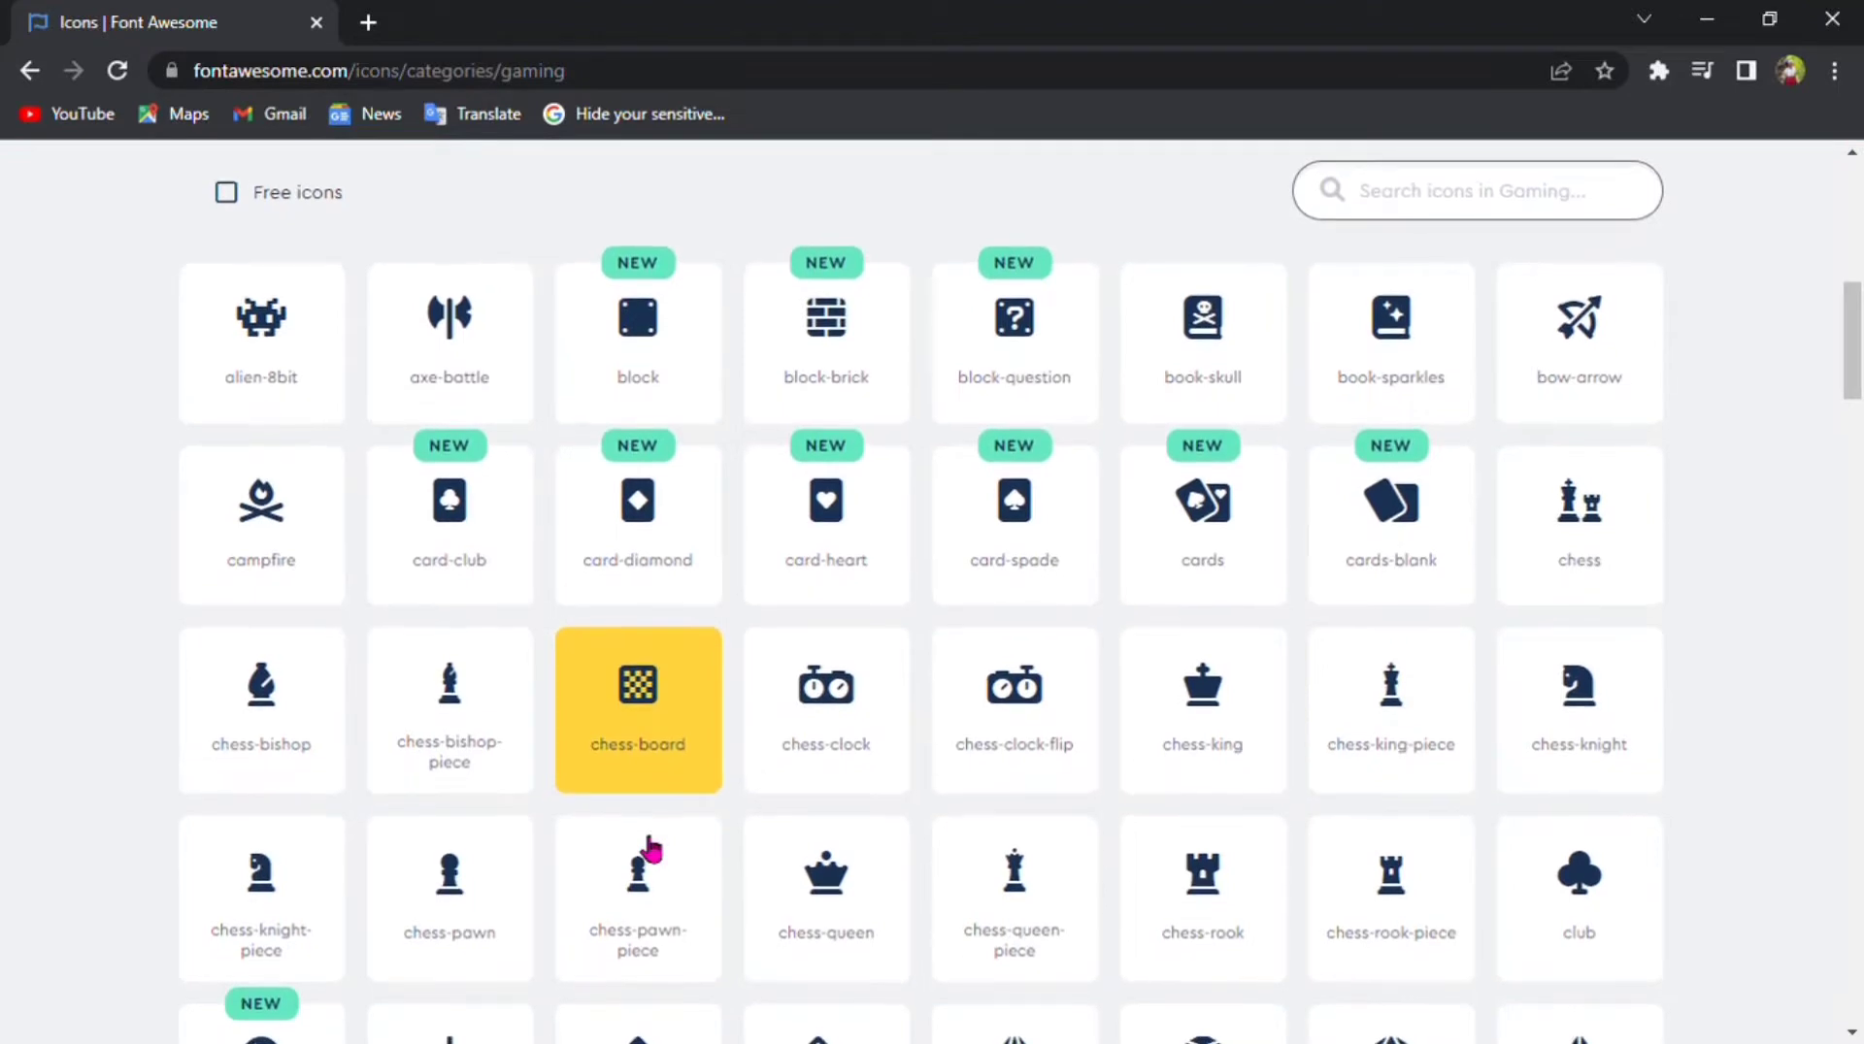
scroll(651, 849, down, 2)
scroll(651, 850, down, 4)
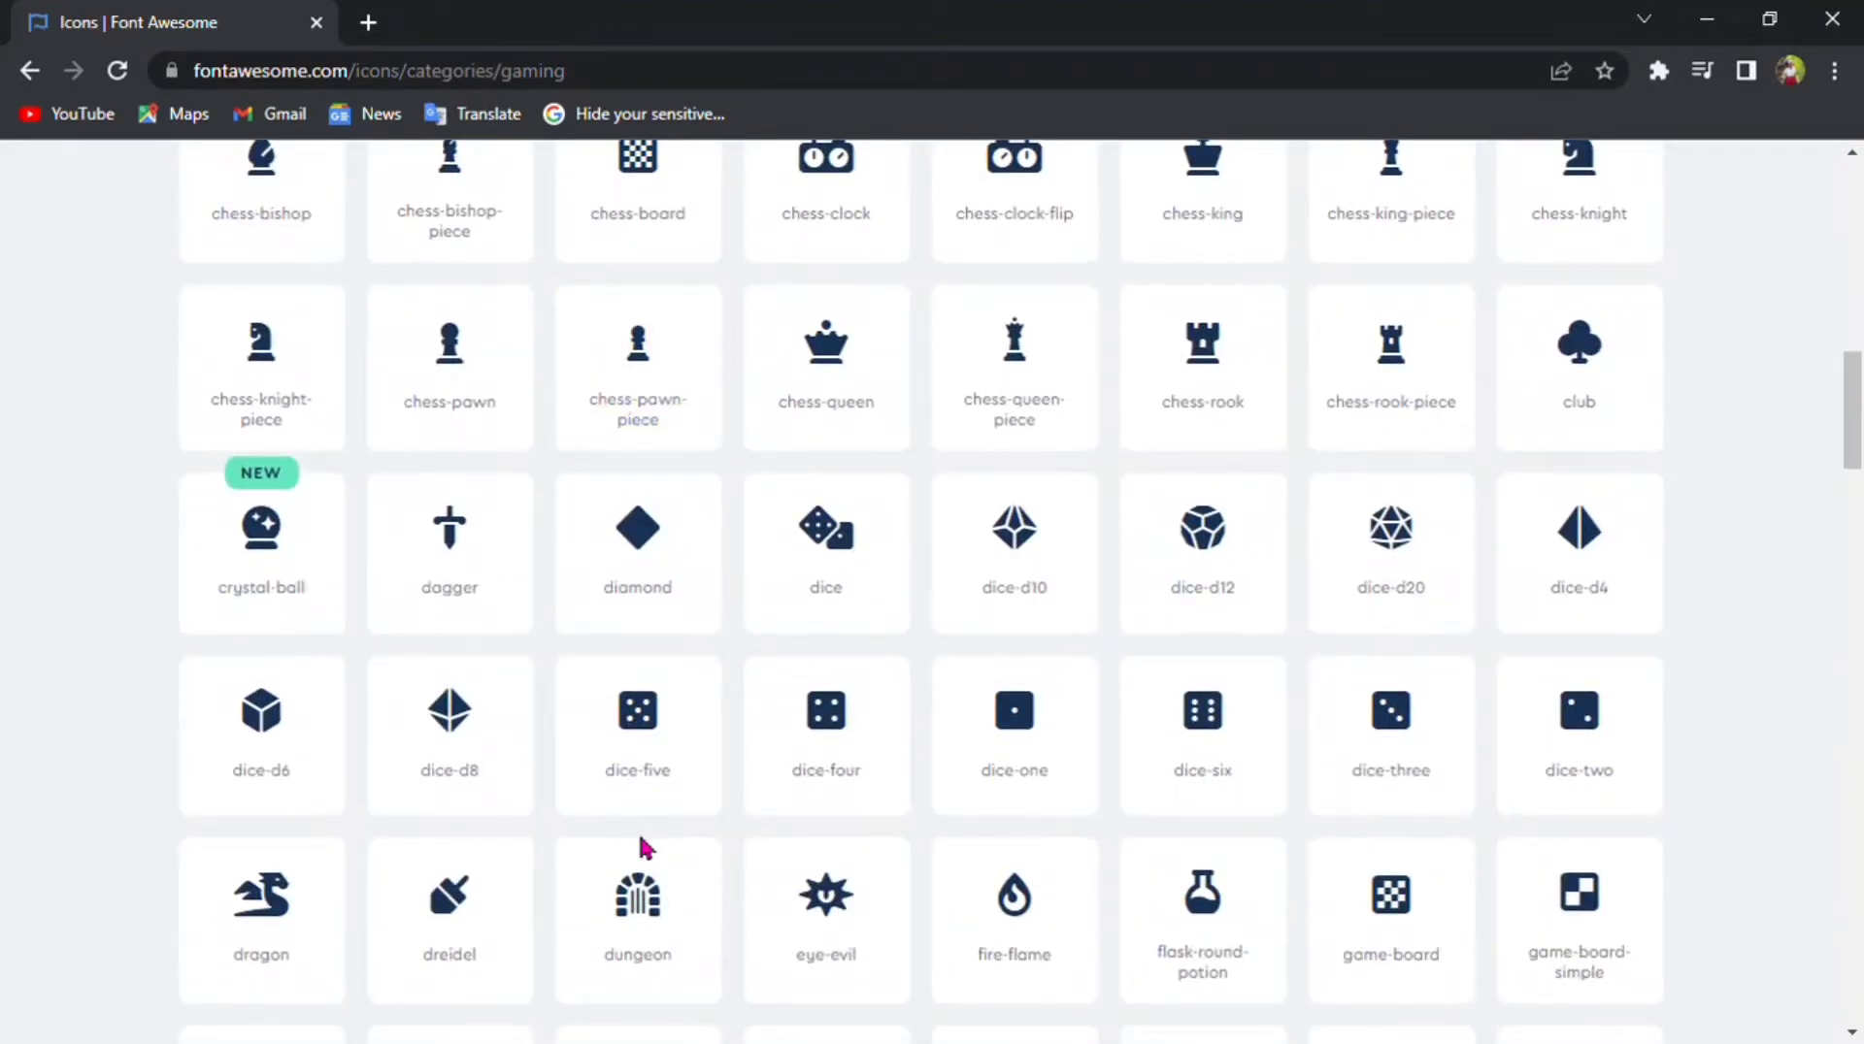
scroll(640, 847, down, 3)
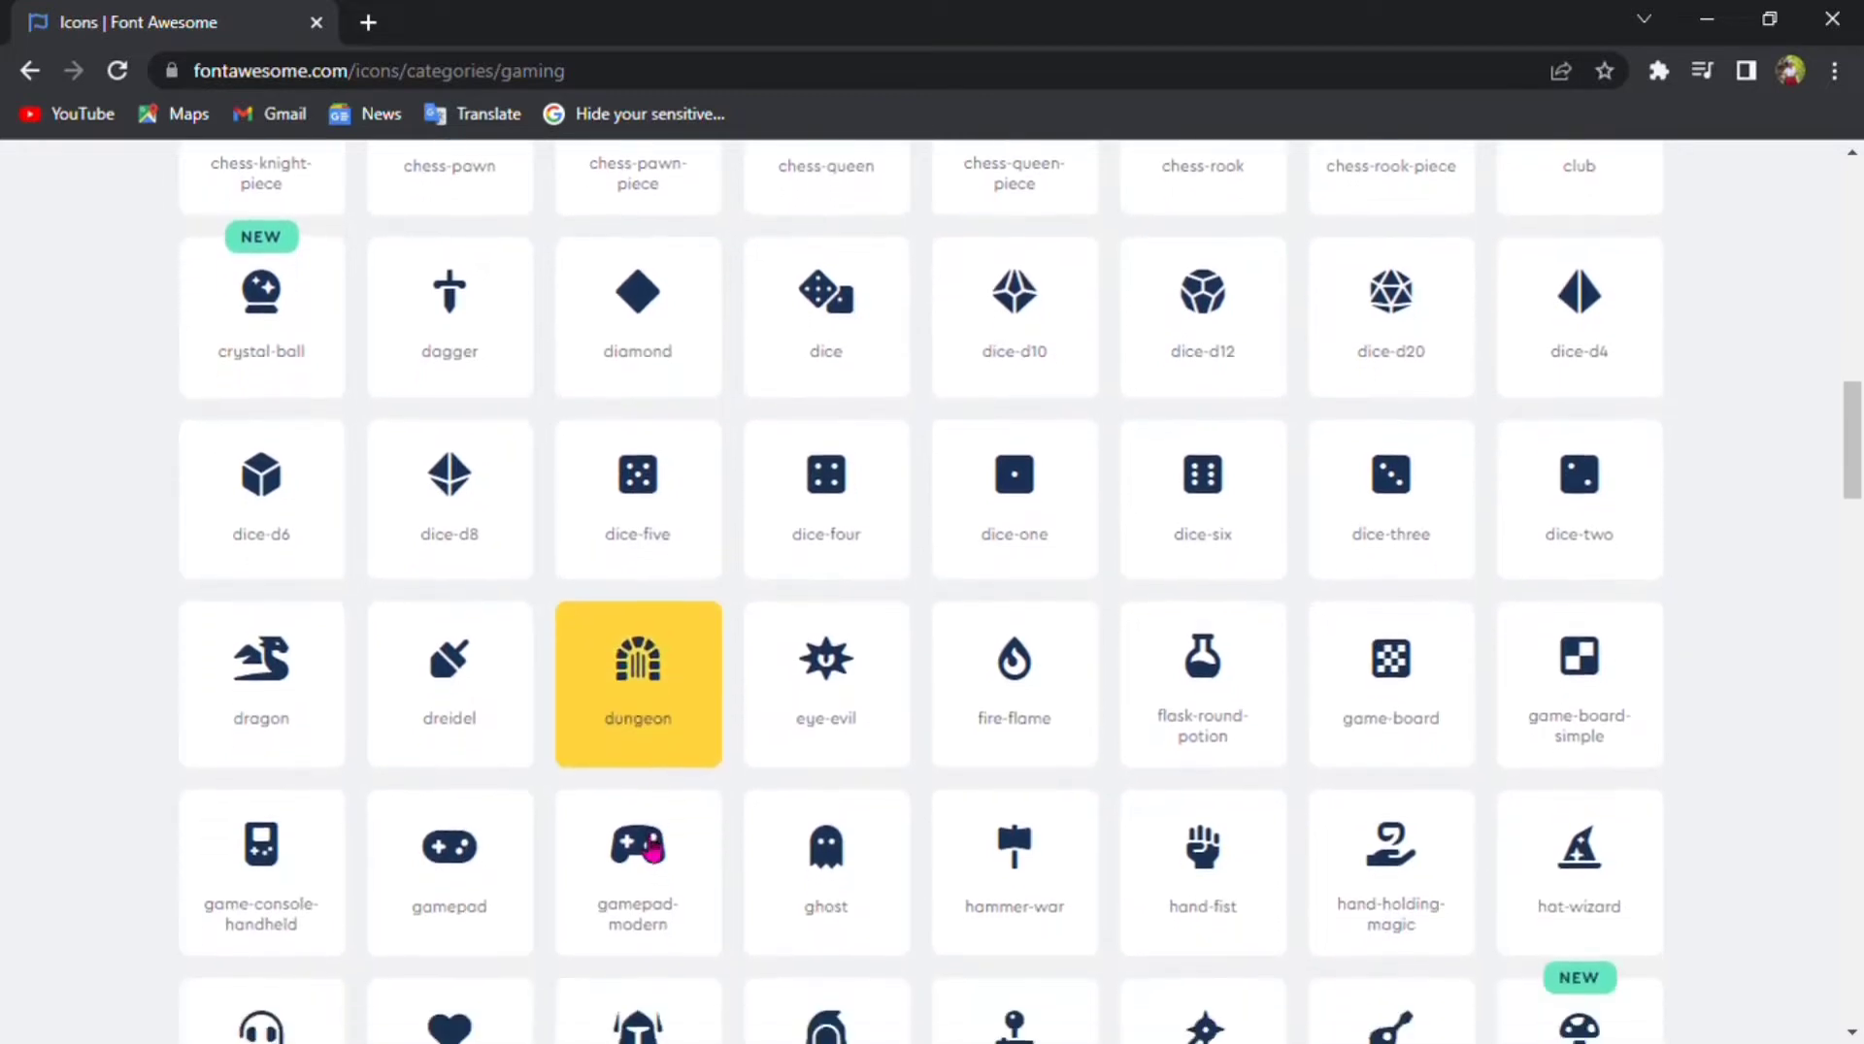
scroll(651, 851, down, 2)
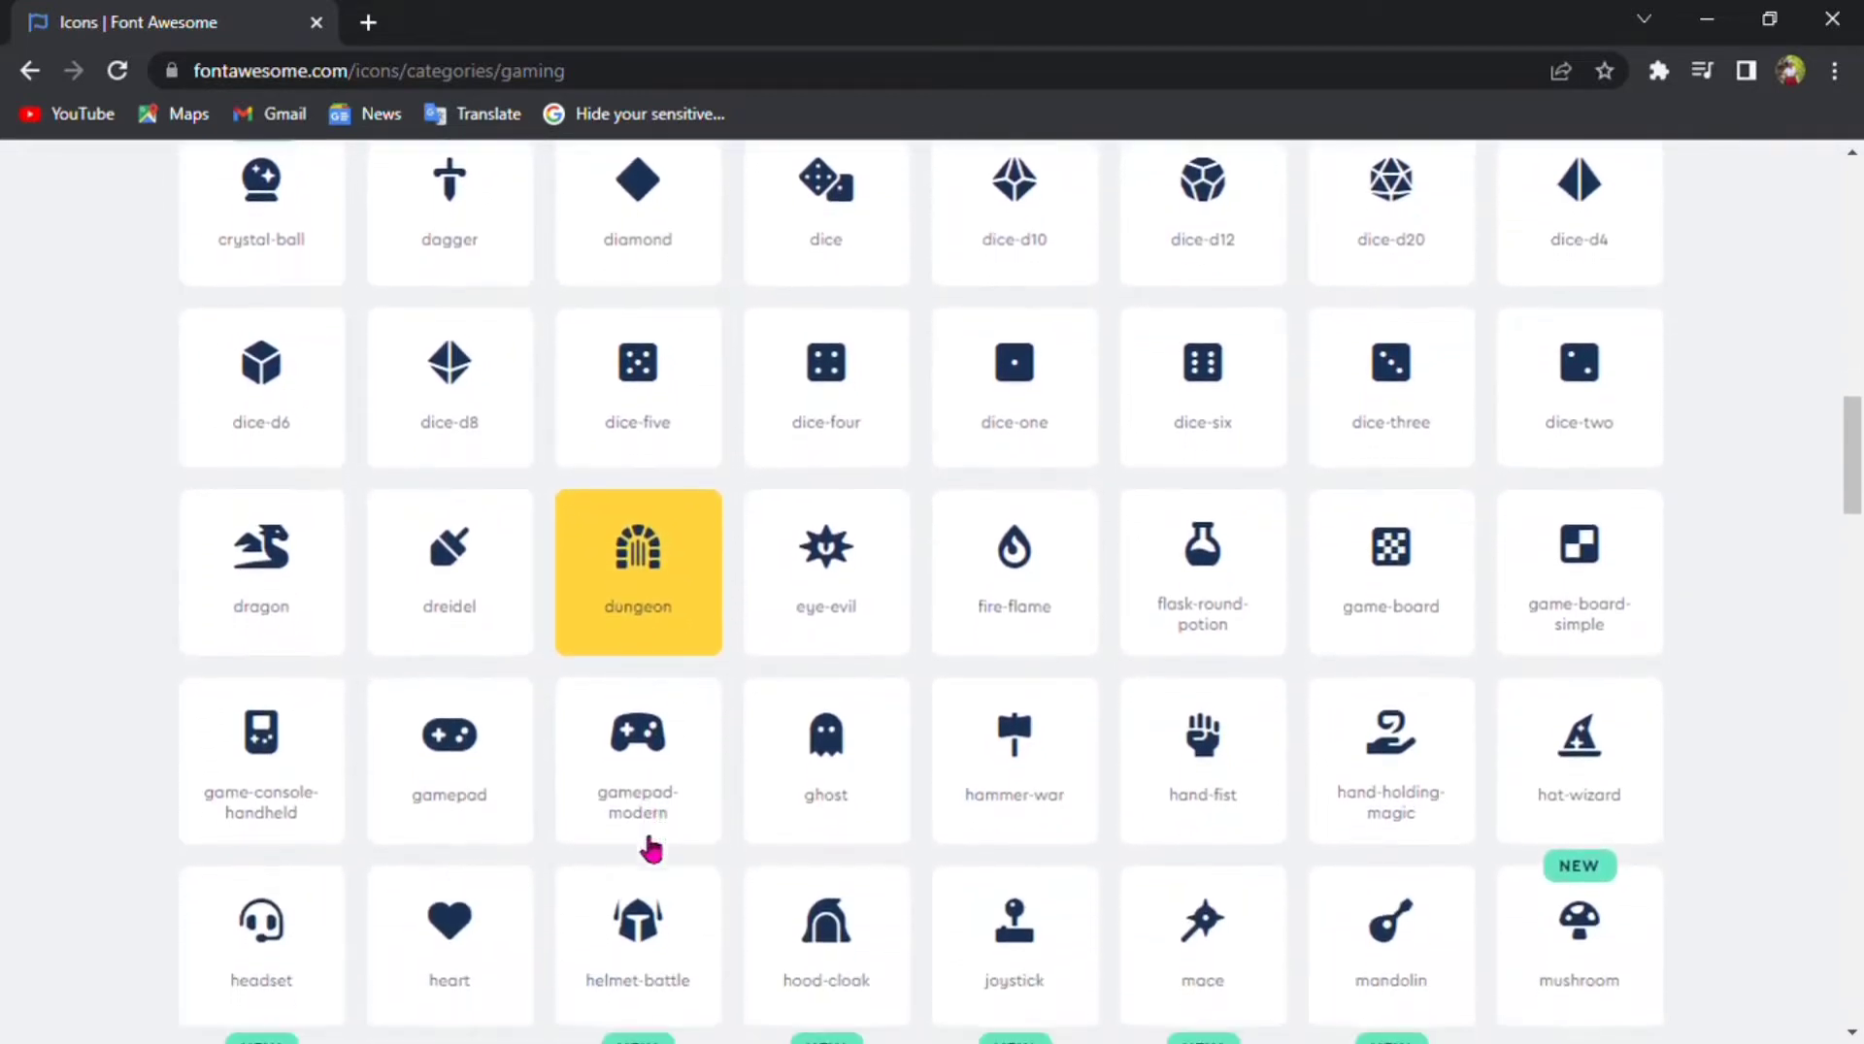
scroll(650, 850, down, 4)
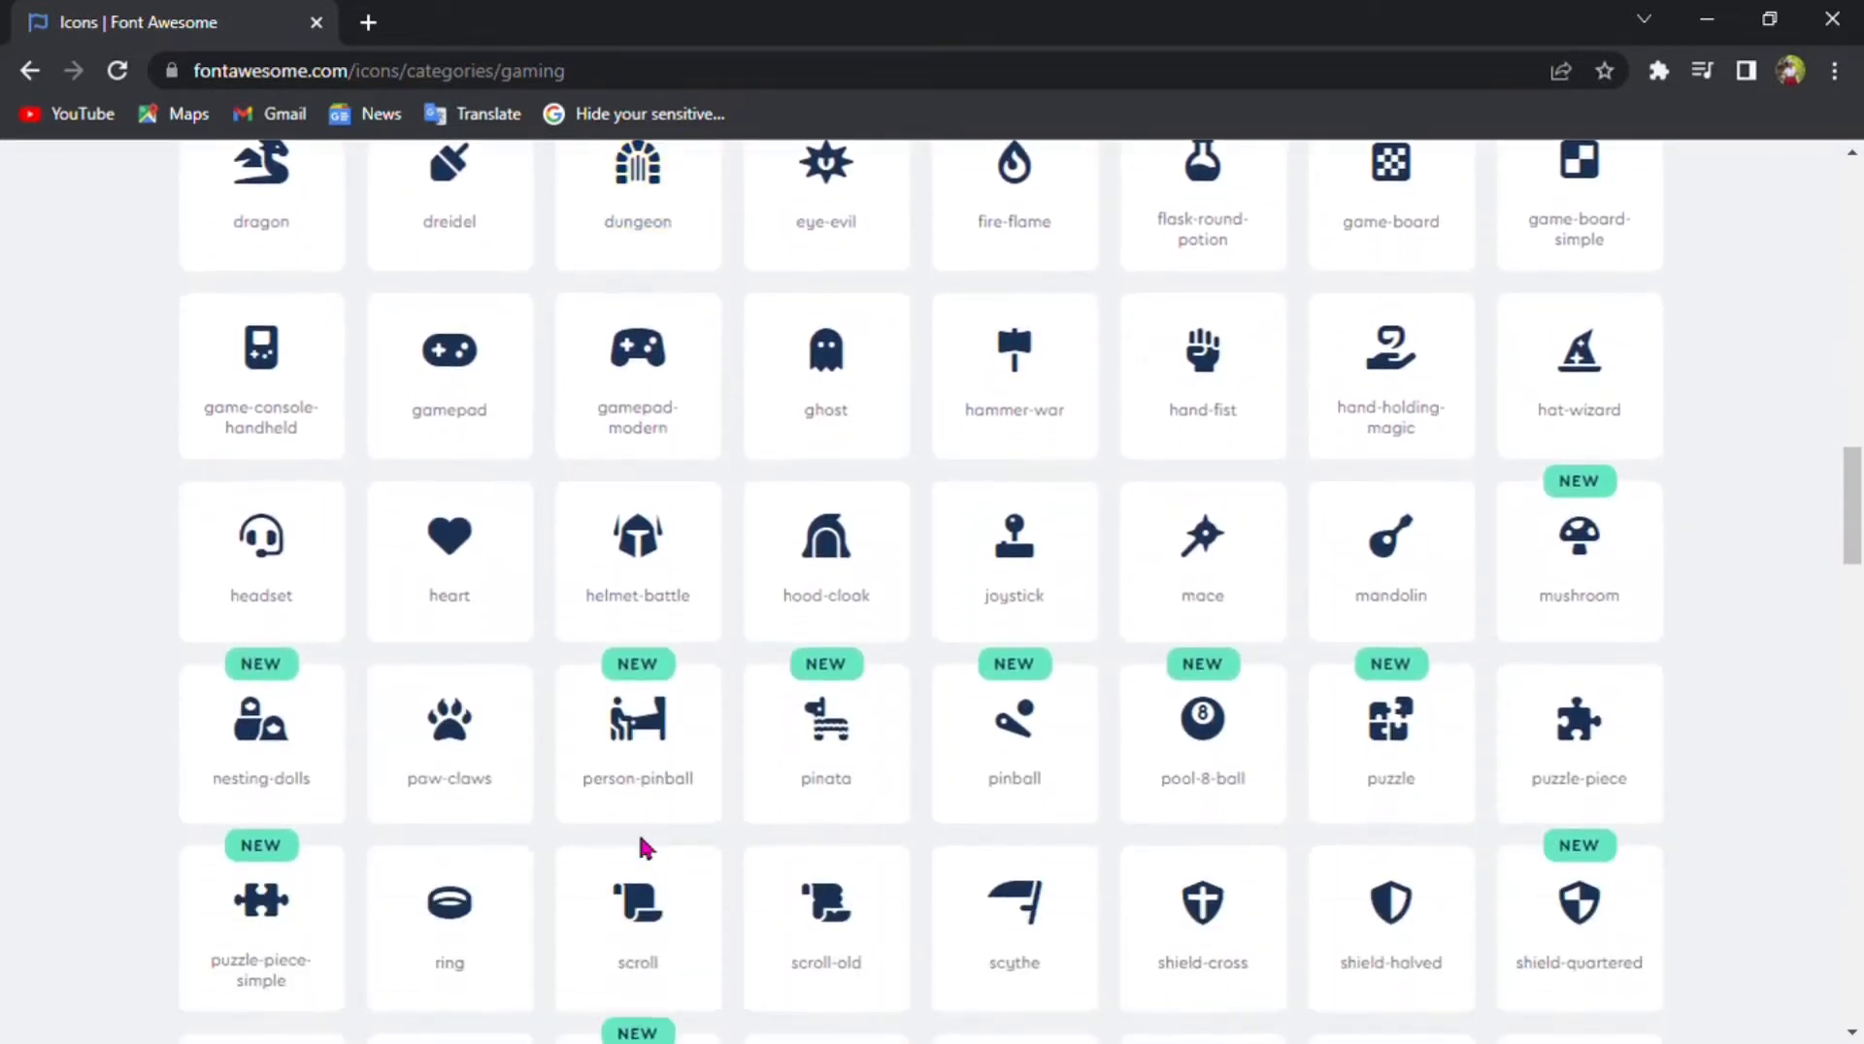
scroll(646, 848, down, 2)
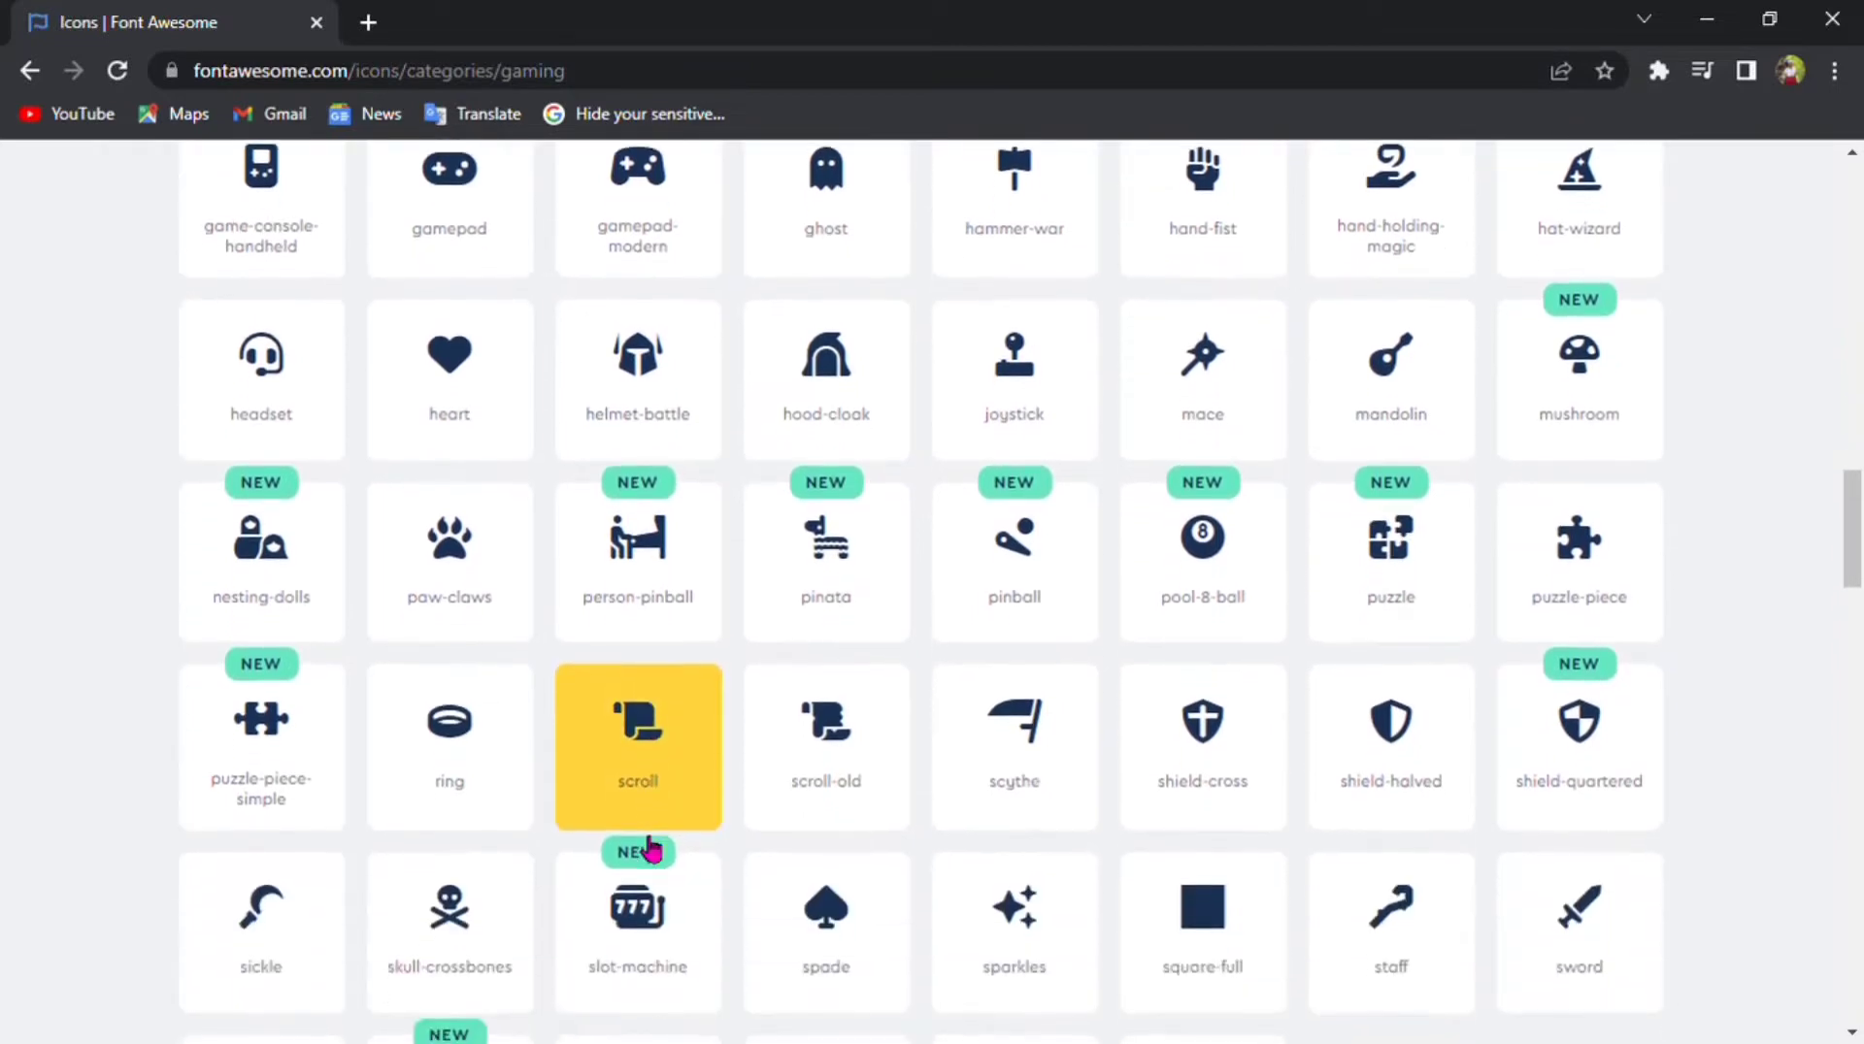
scroll(655, 854, down, 1)
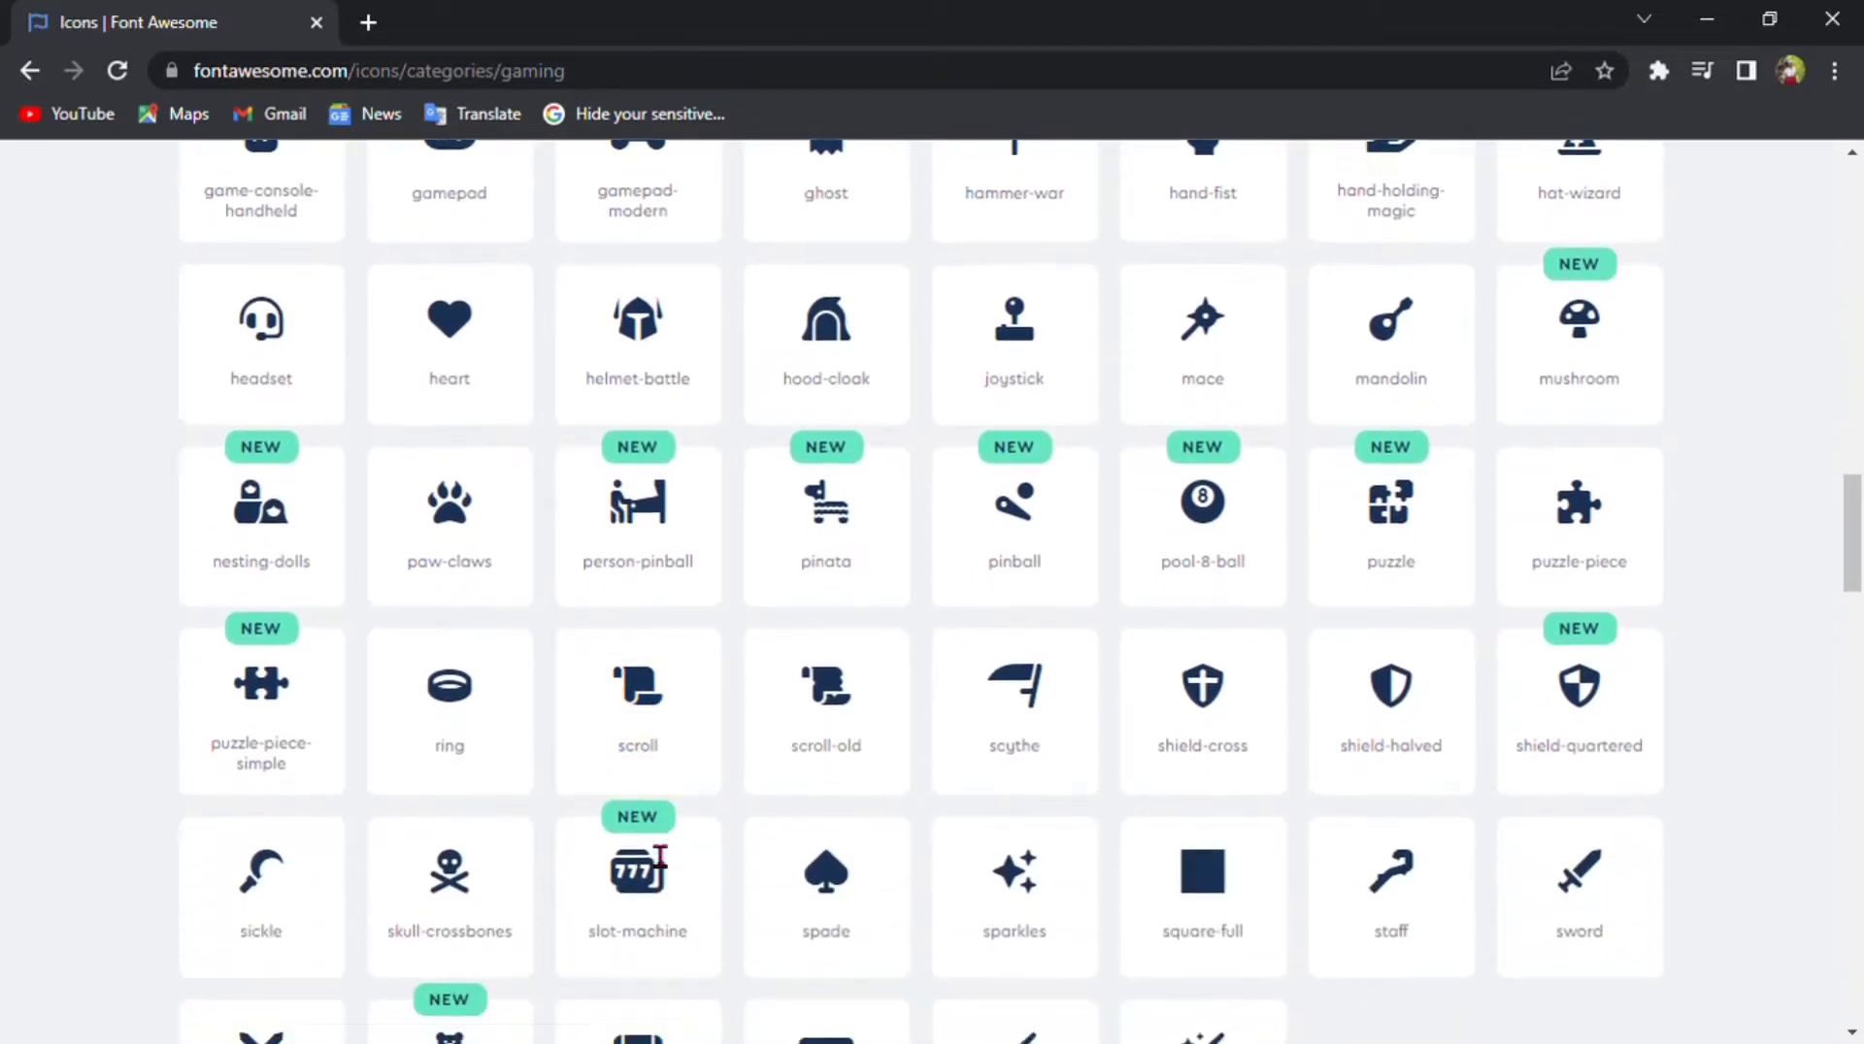
scroll(660, 859, down, 1)
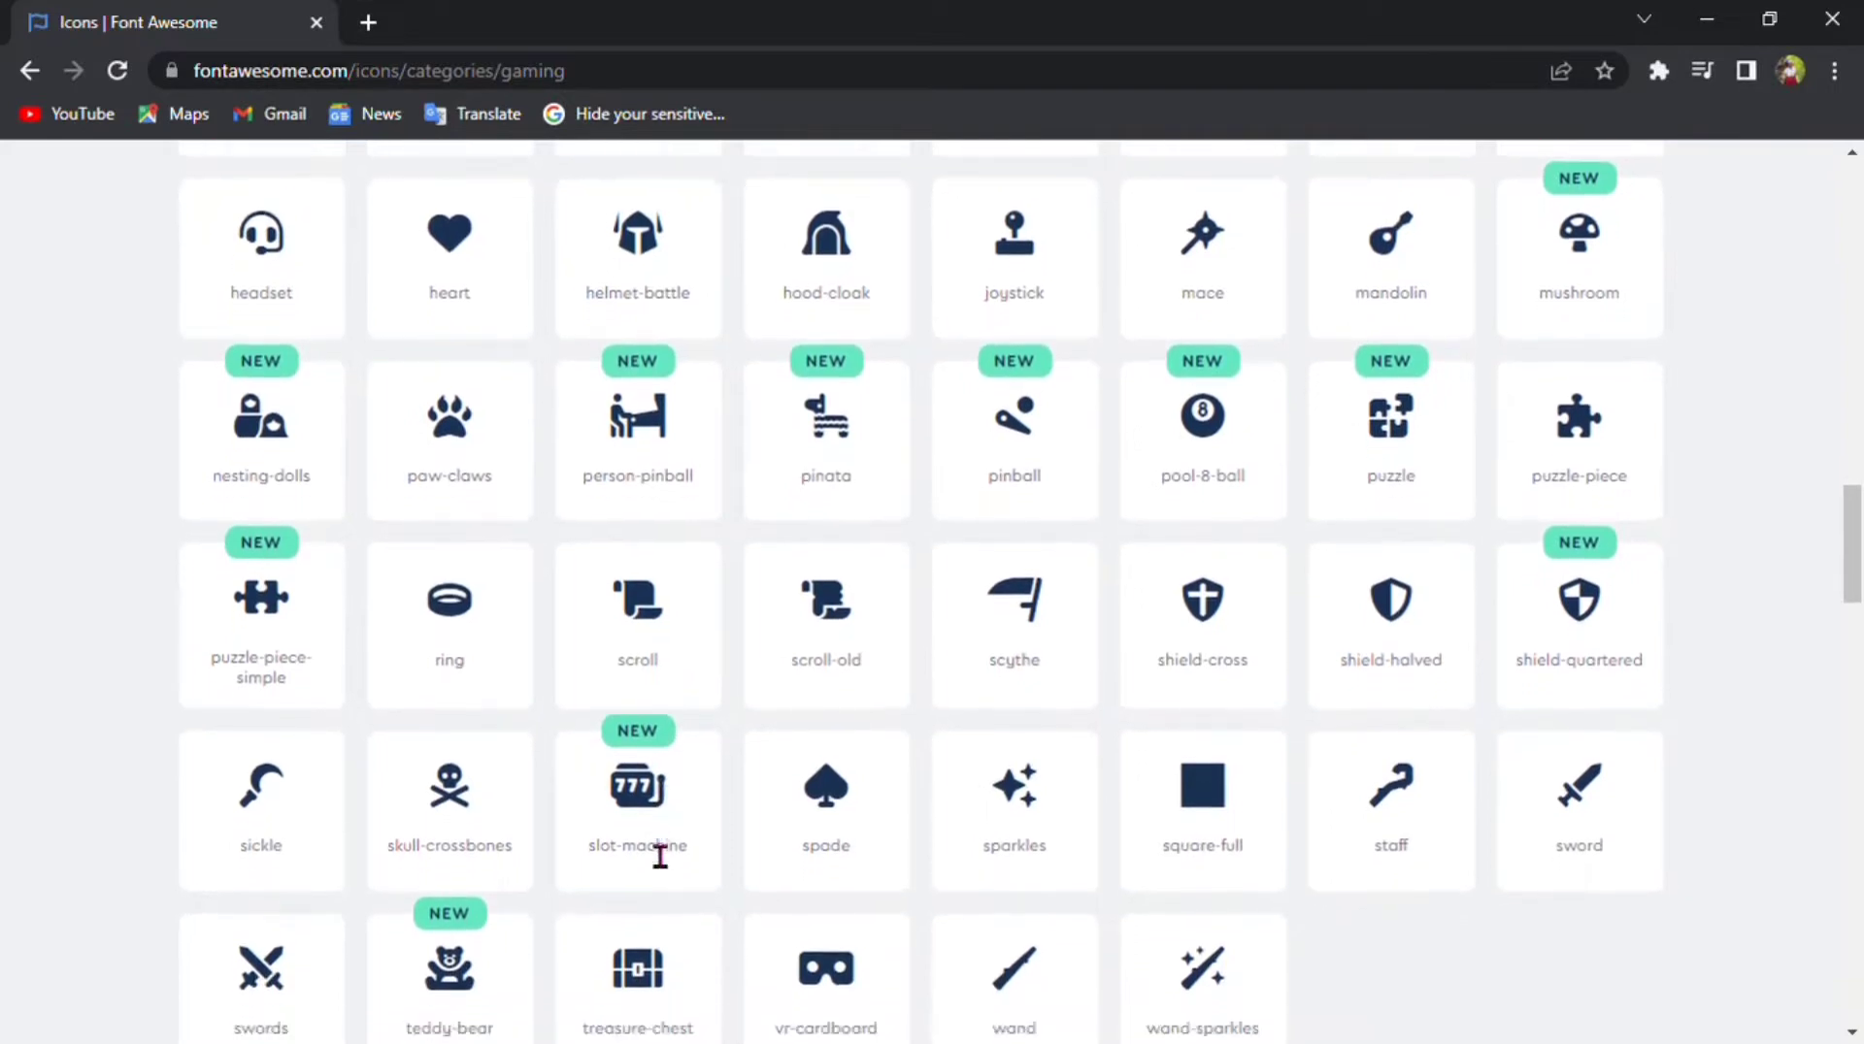
scroll(660, 859, down, 3)
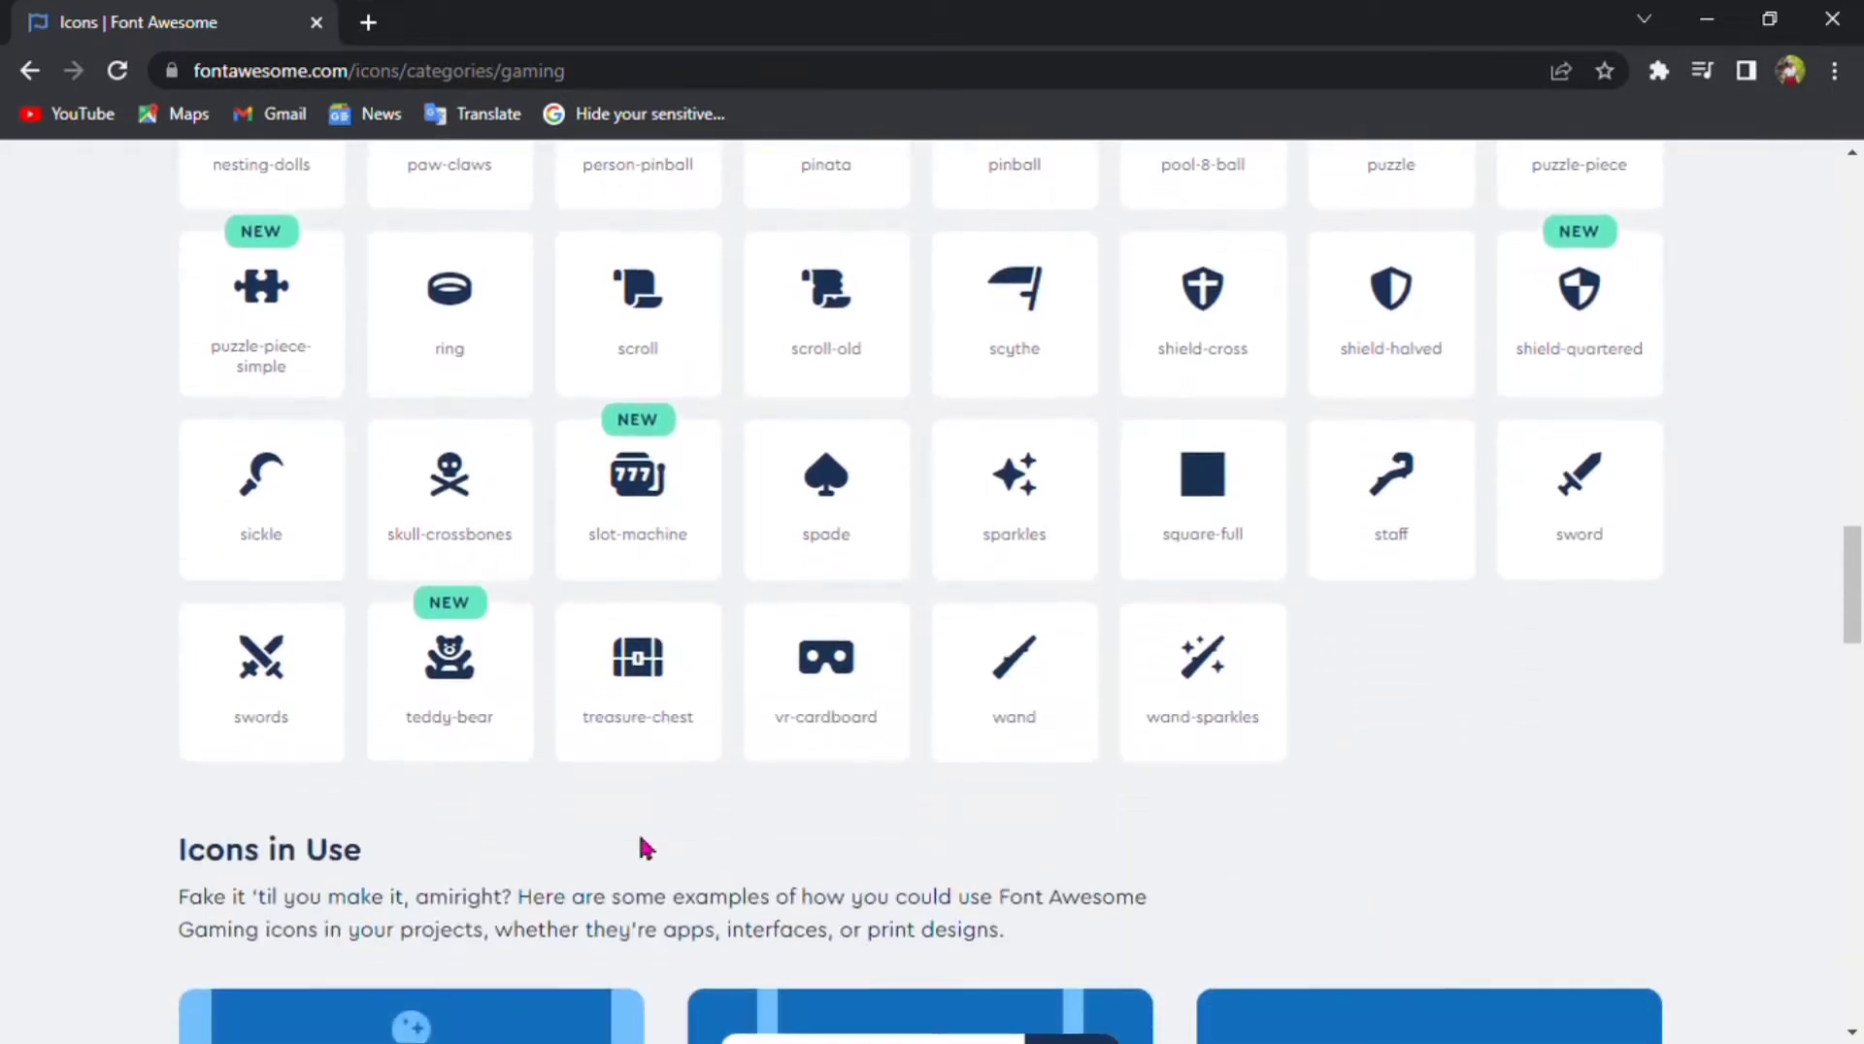
scroll(645, 849, up, 1)
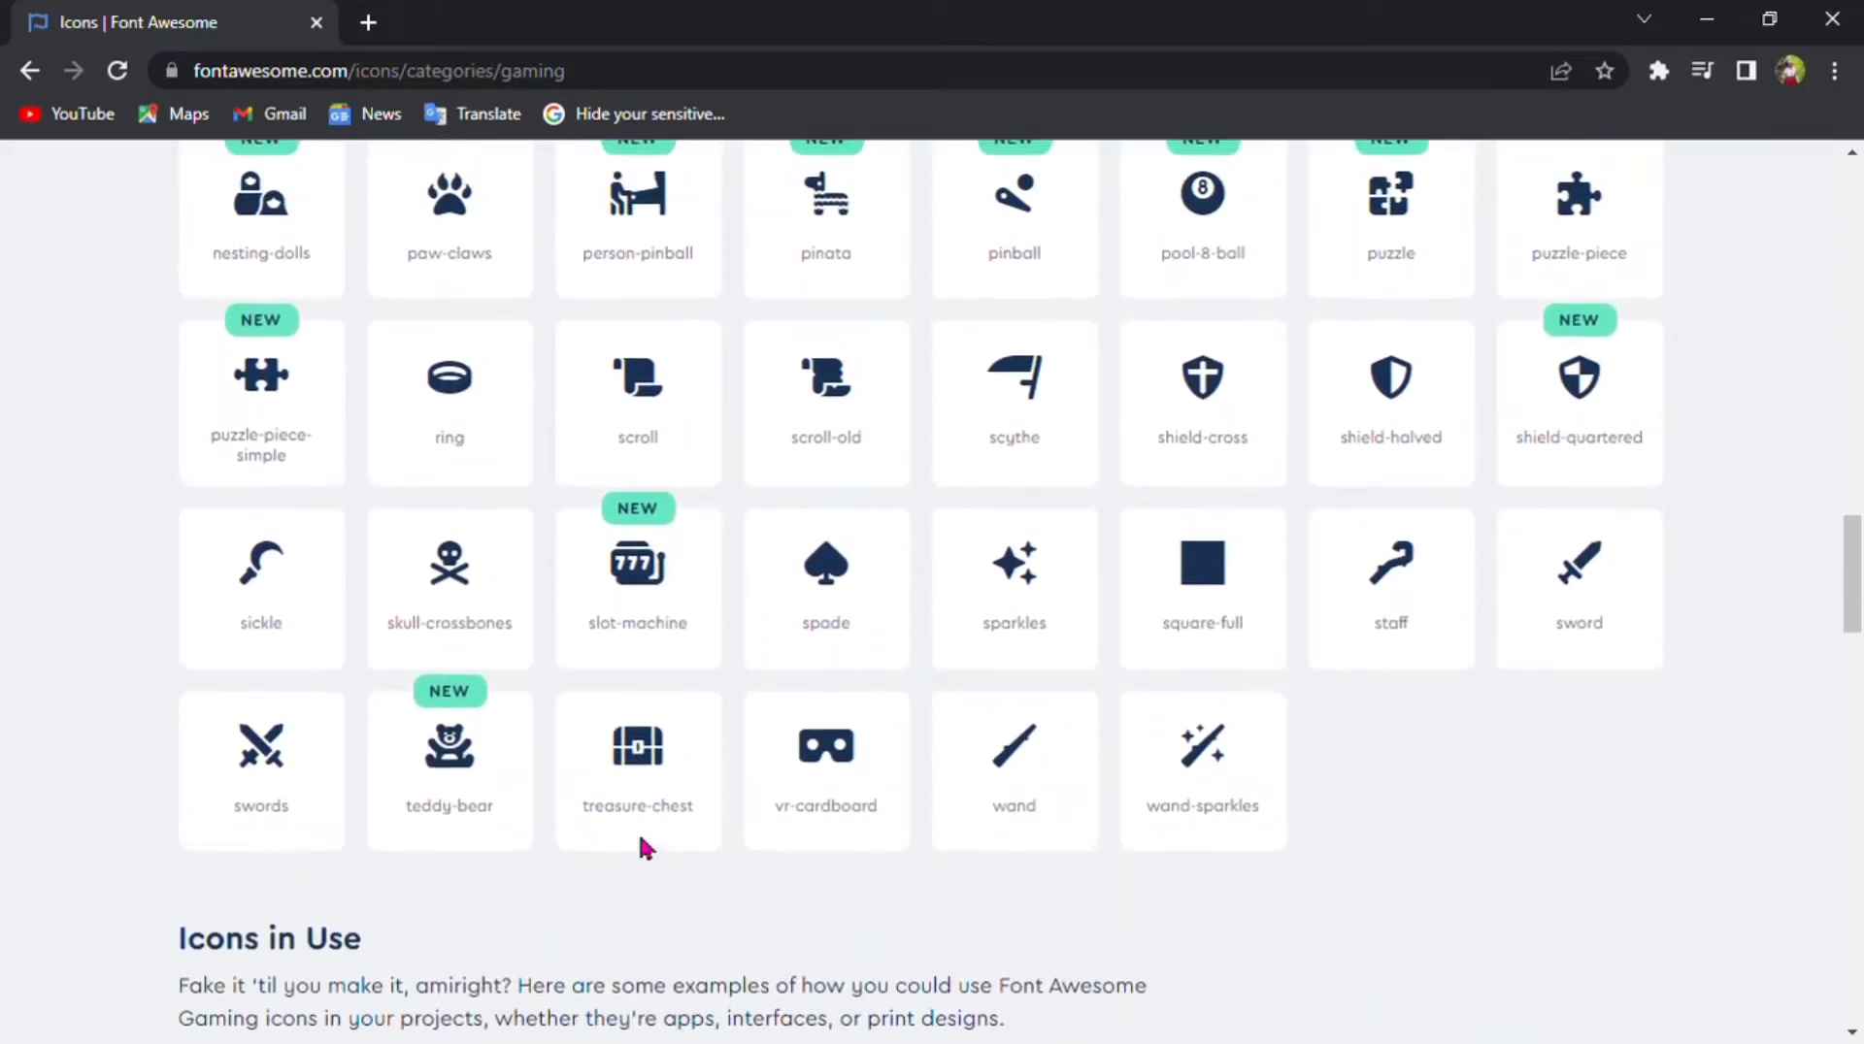
scroll(645, 849, up, 6)
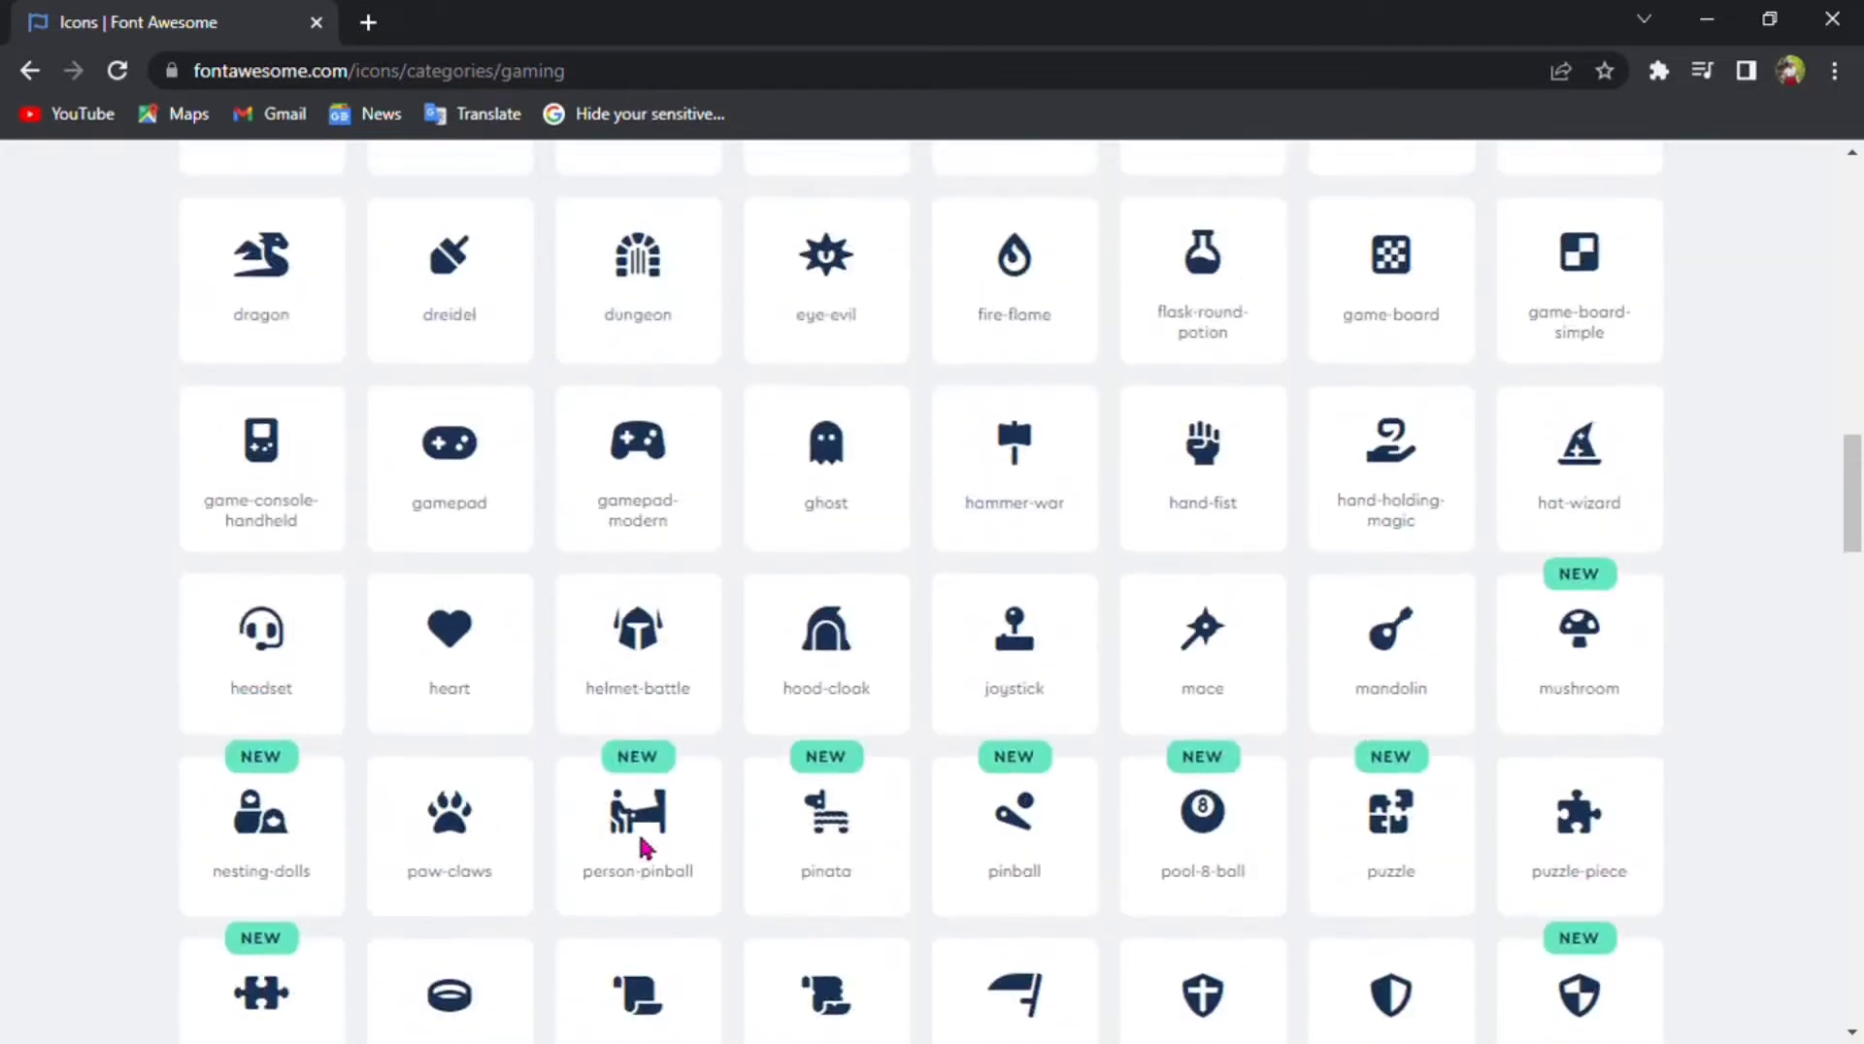
- Find the solid-style chess icon in the Gaming category and download it as an SVG file
scroll(643, 849, up, 3)
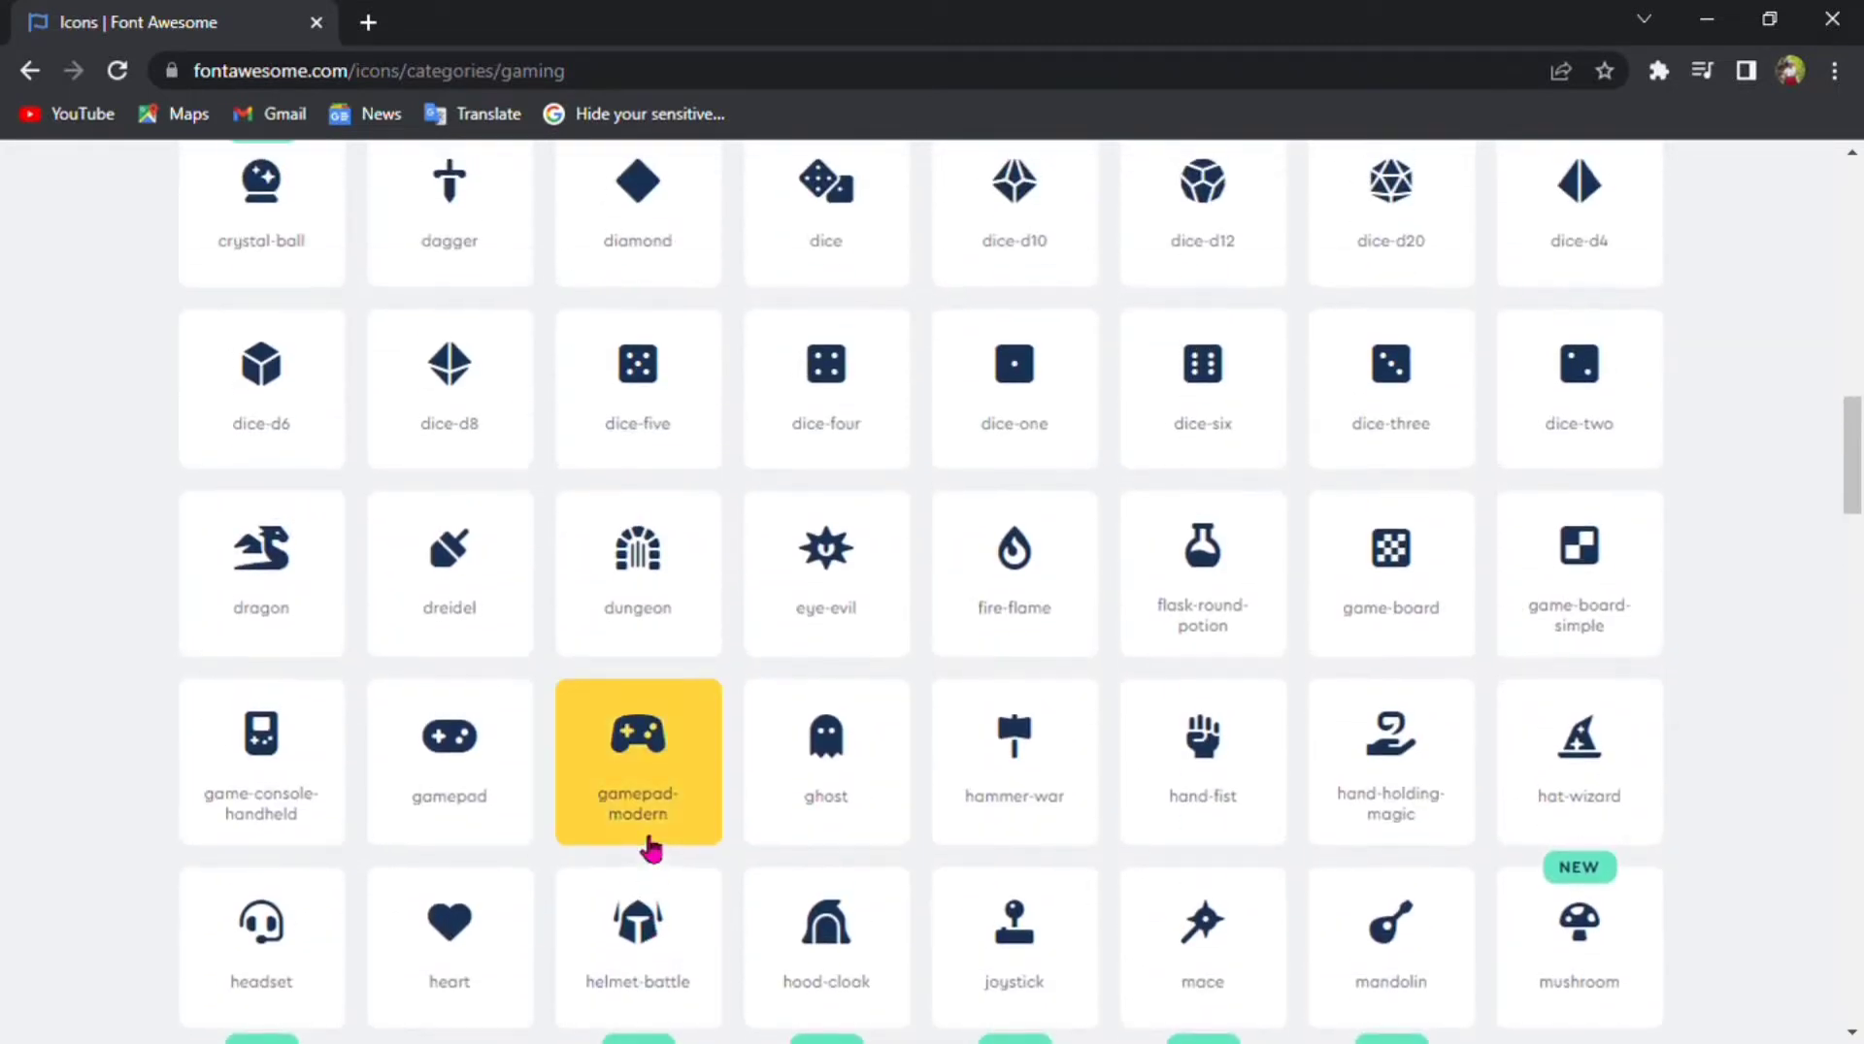
scroll(651, 849, up, 2)
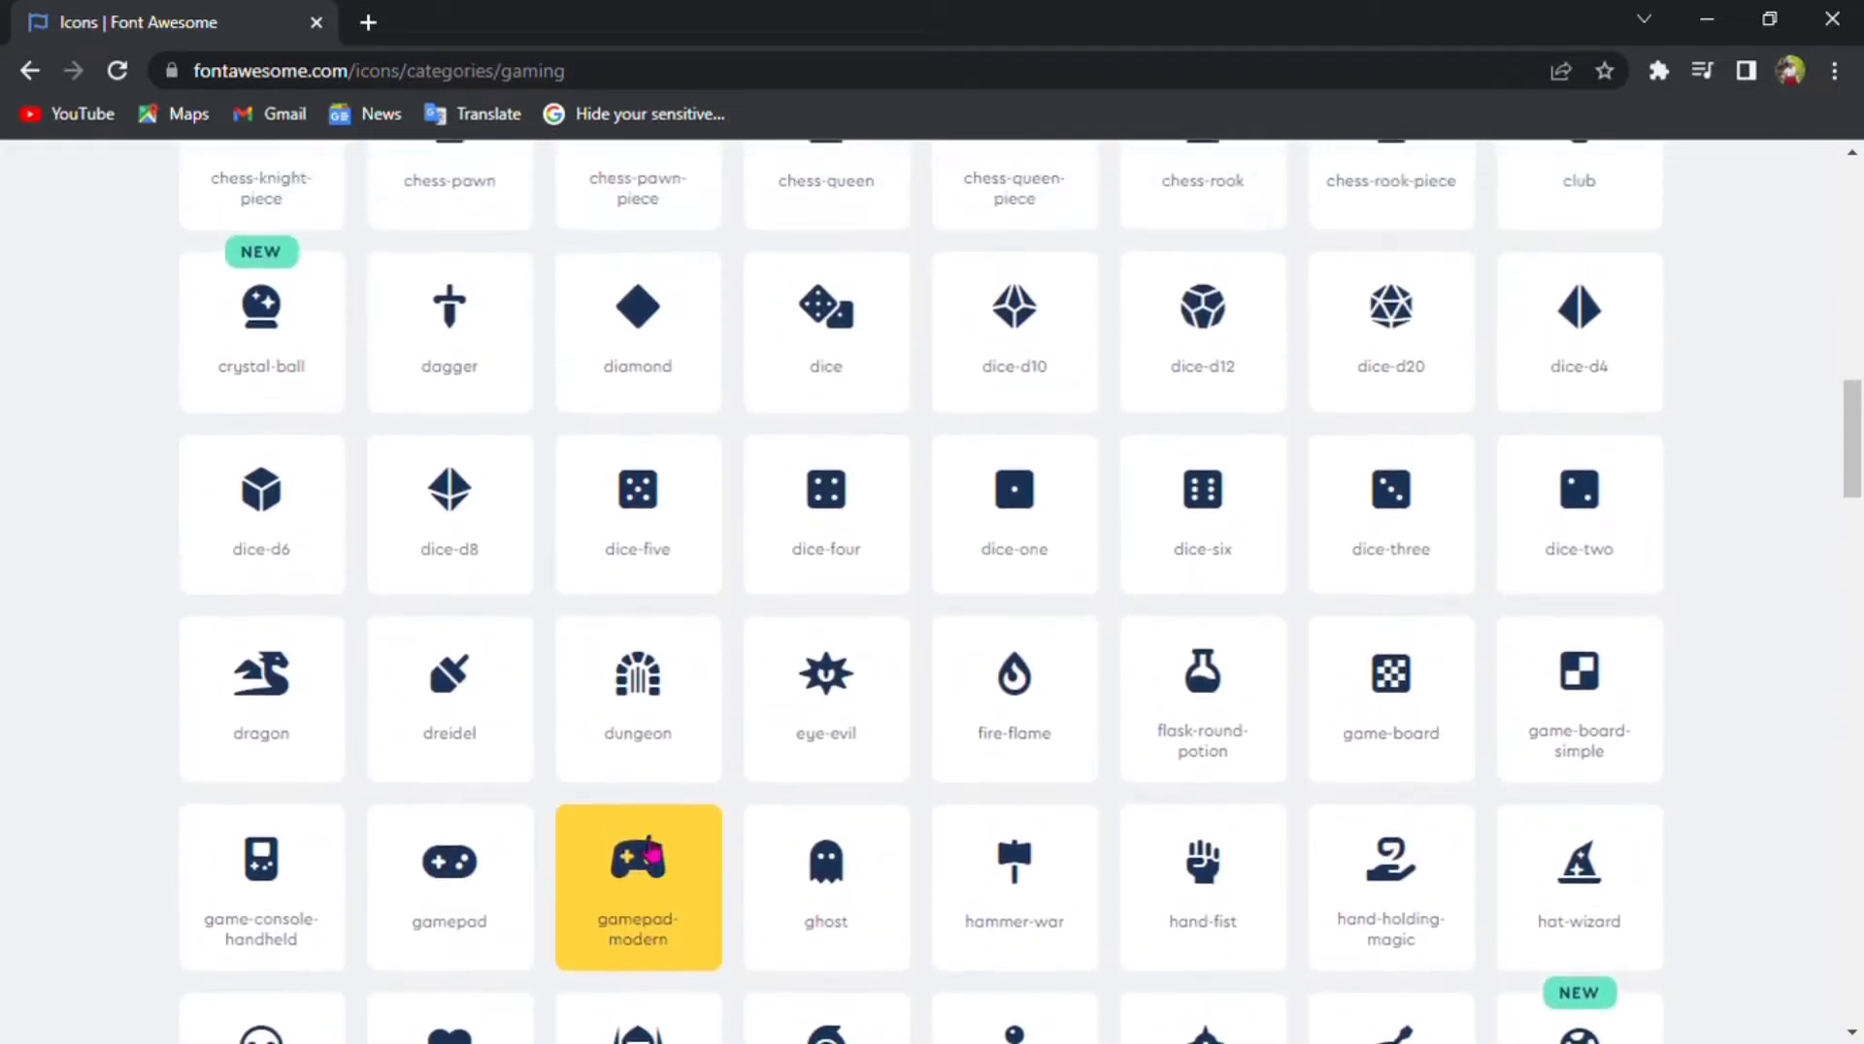
scroll(651, 850, up, 3)
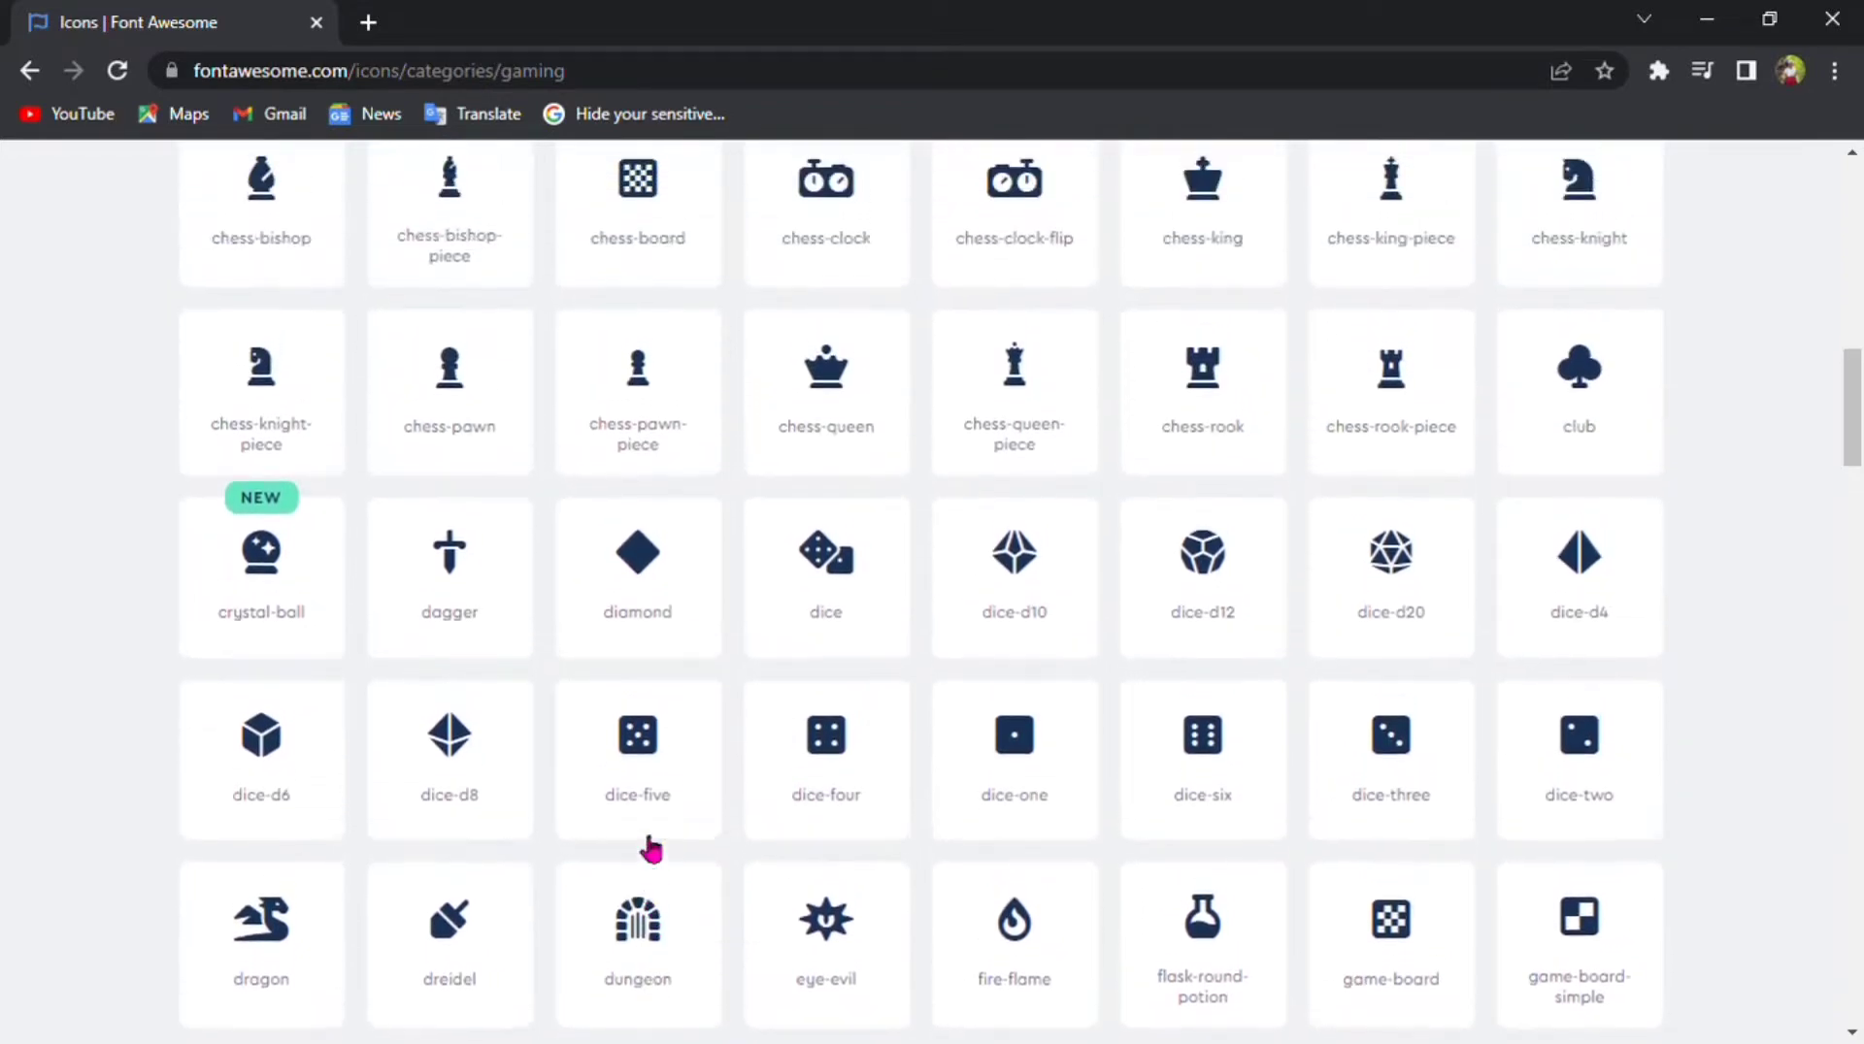
scroll(650, 850, up, 1)
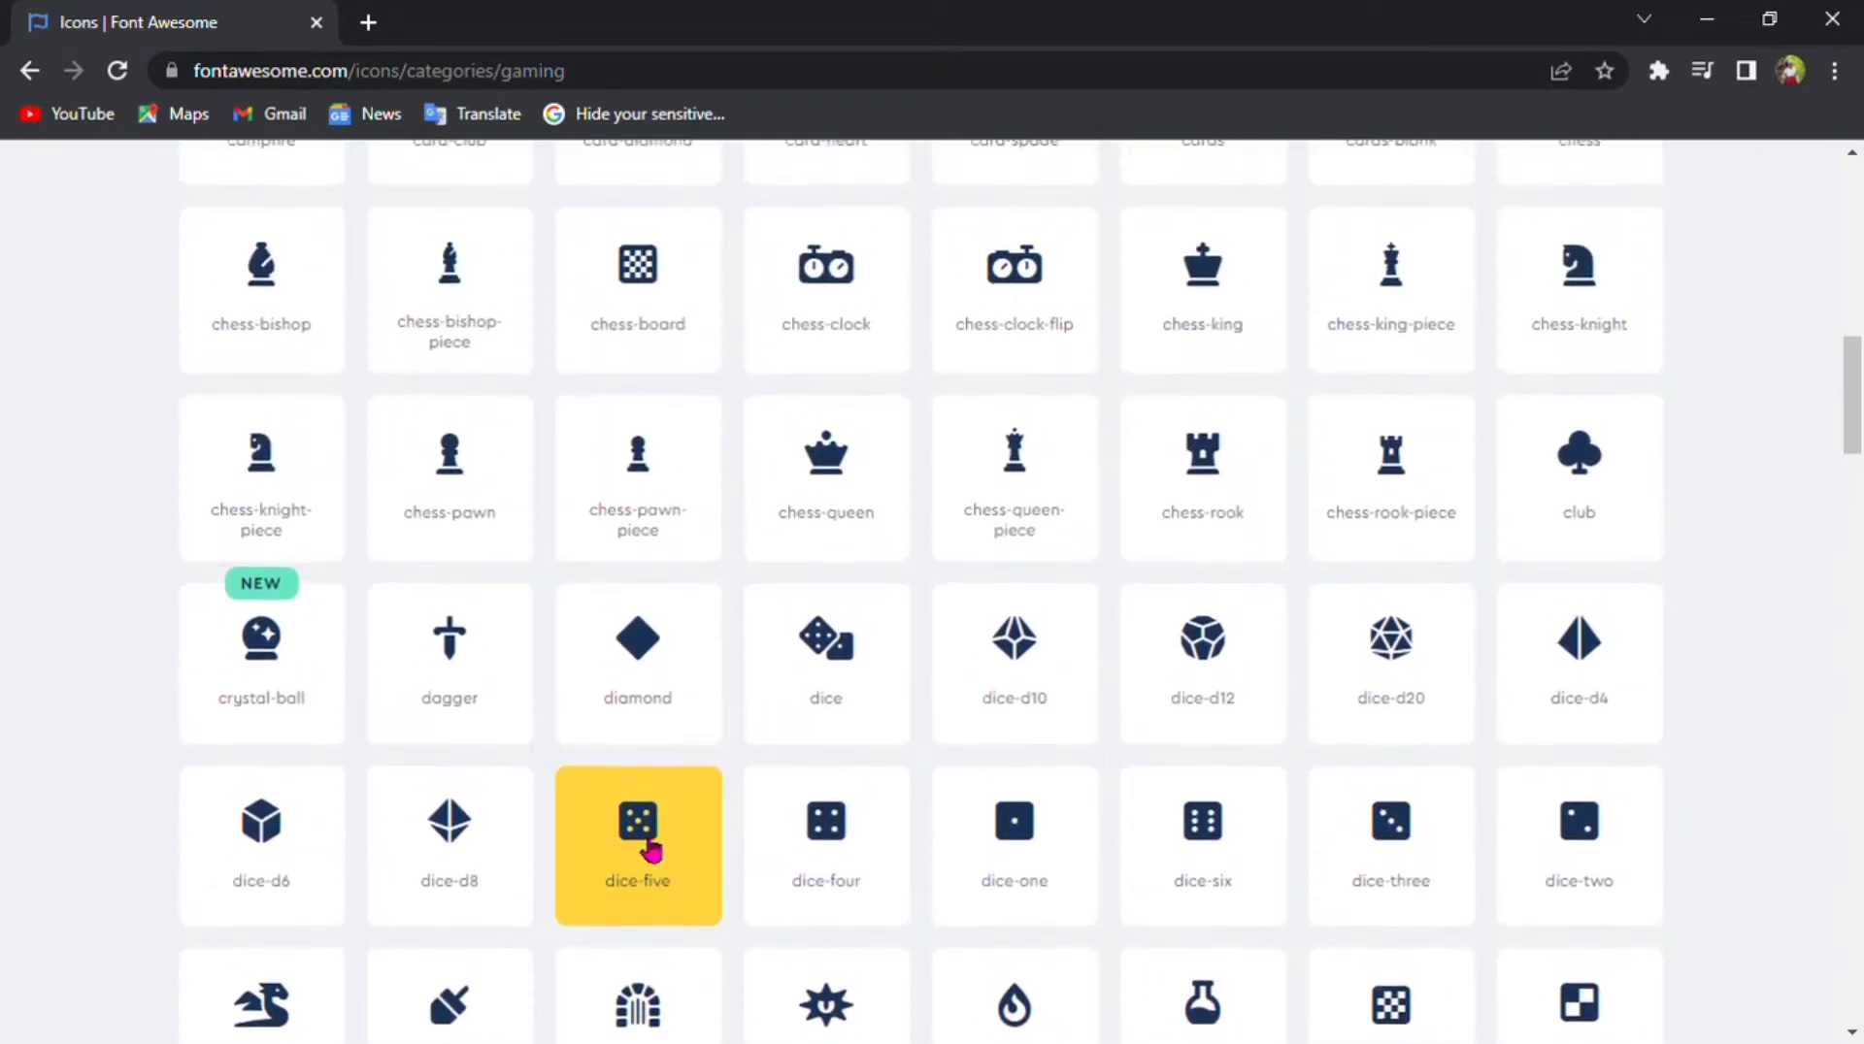
scroll(651, 850, up, 1)
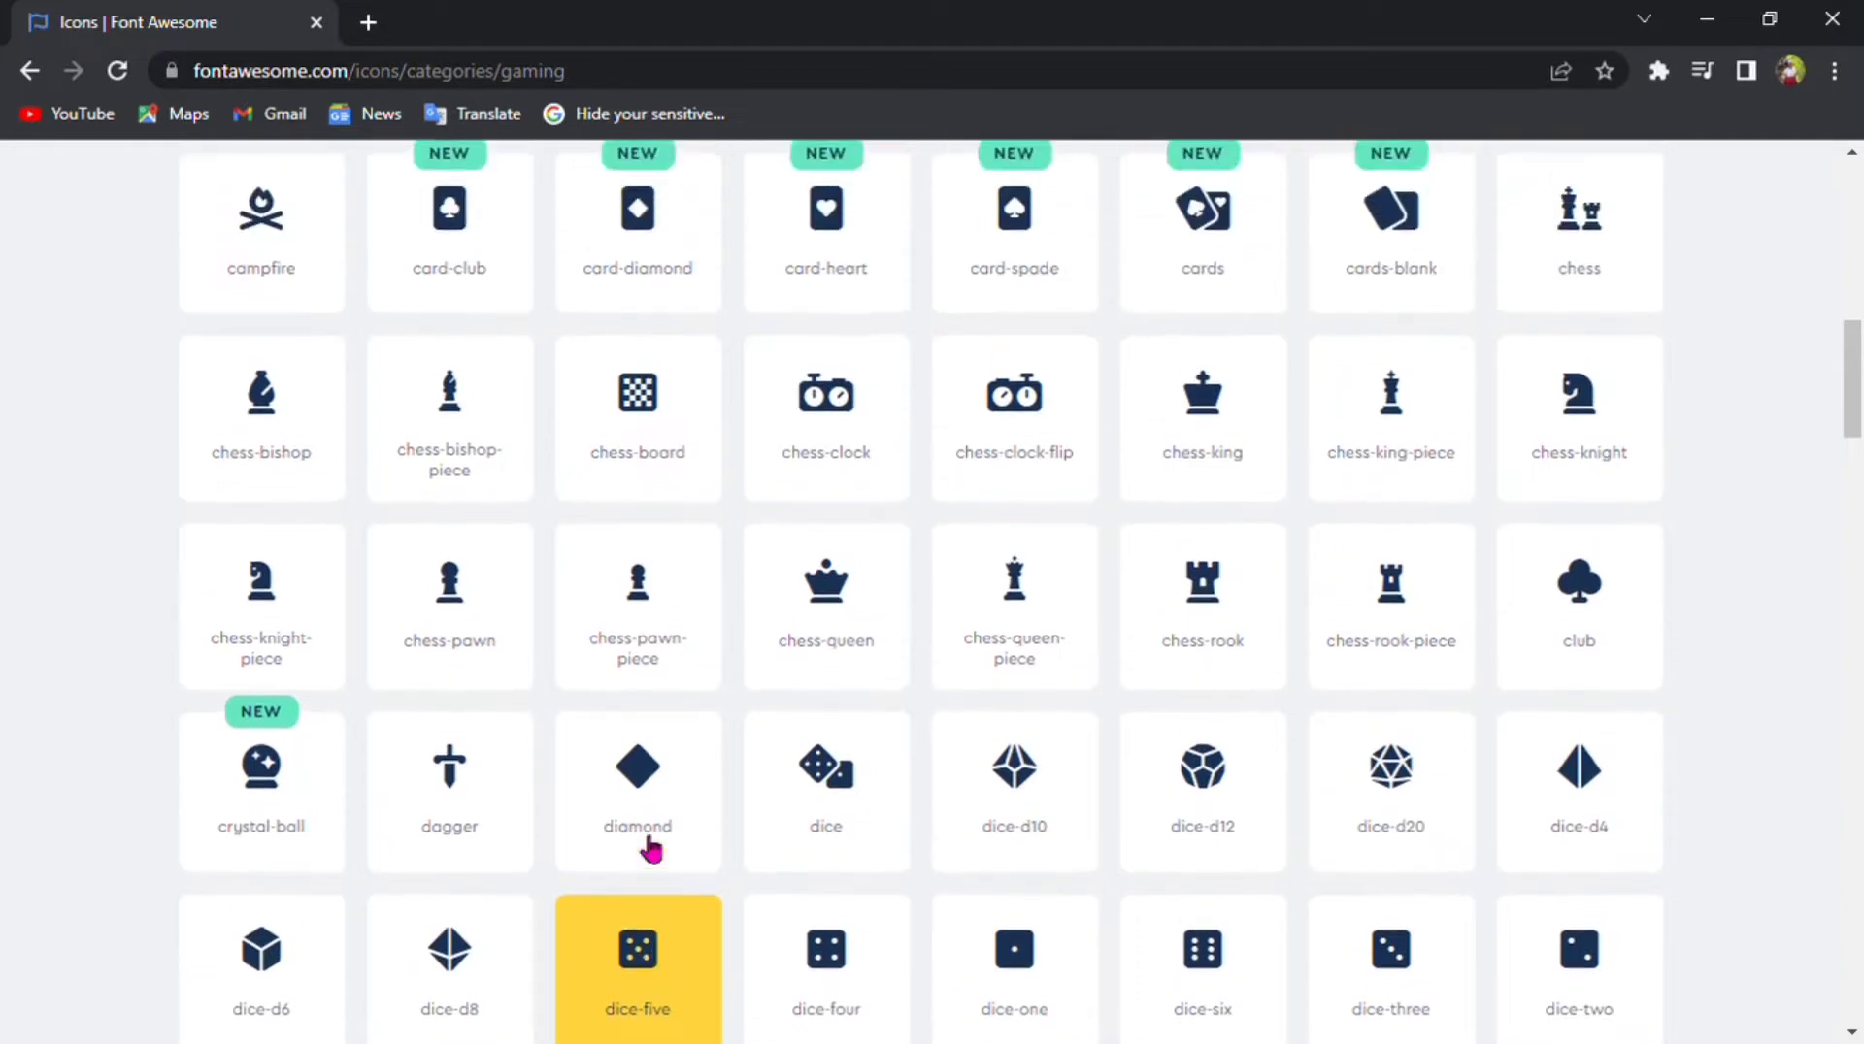
scroll(650, 850, up, 1)
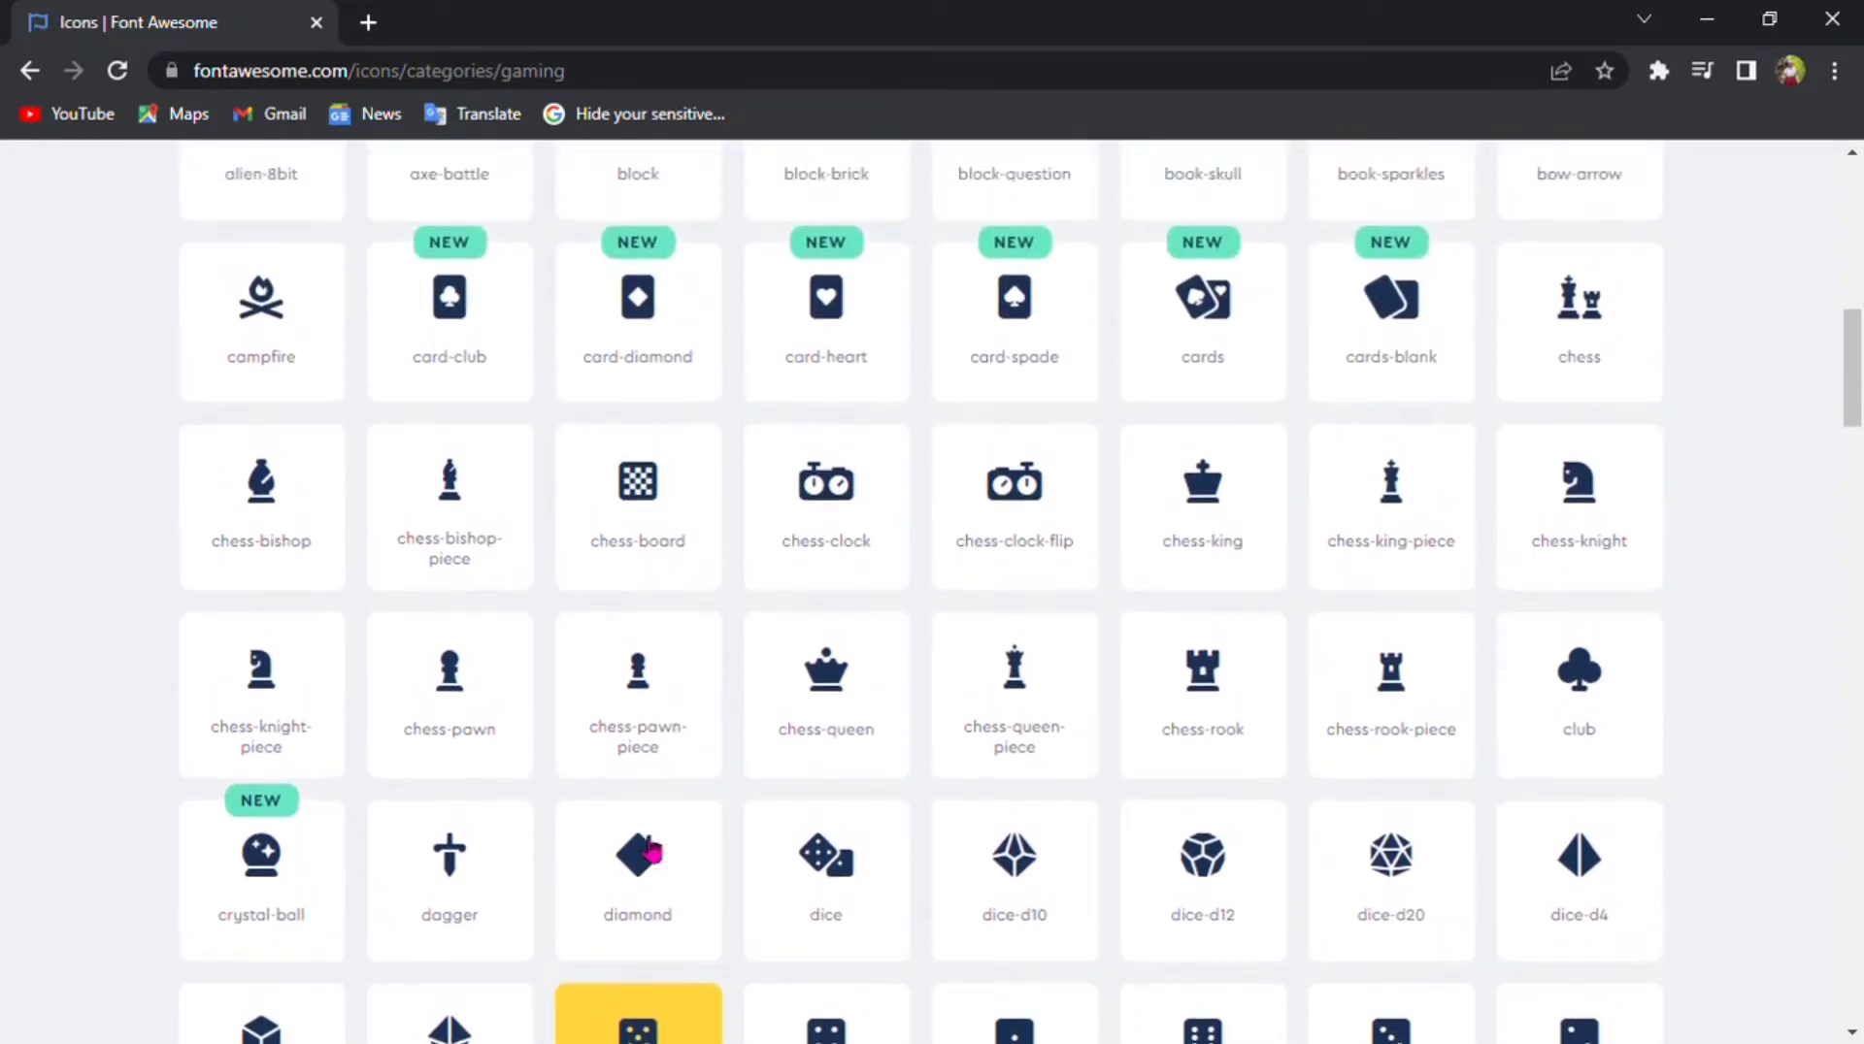
scroll(648, 848, up, 2)
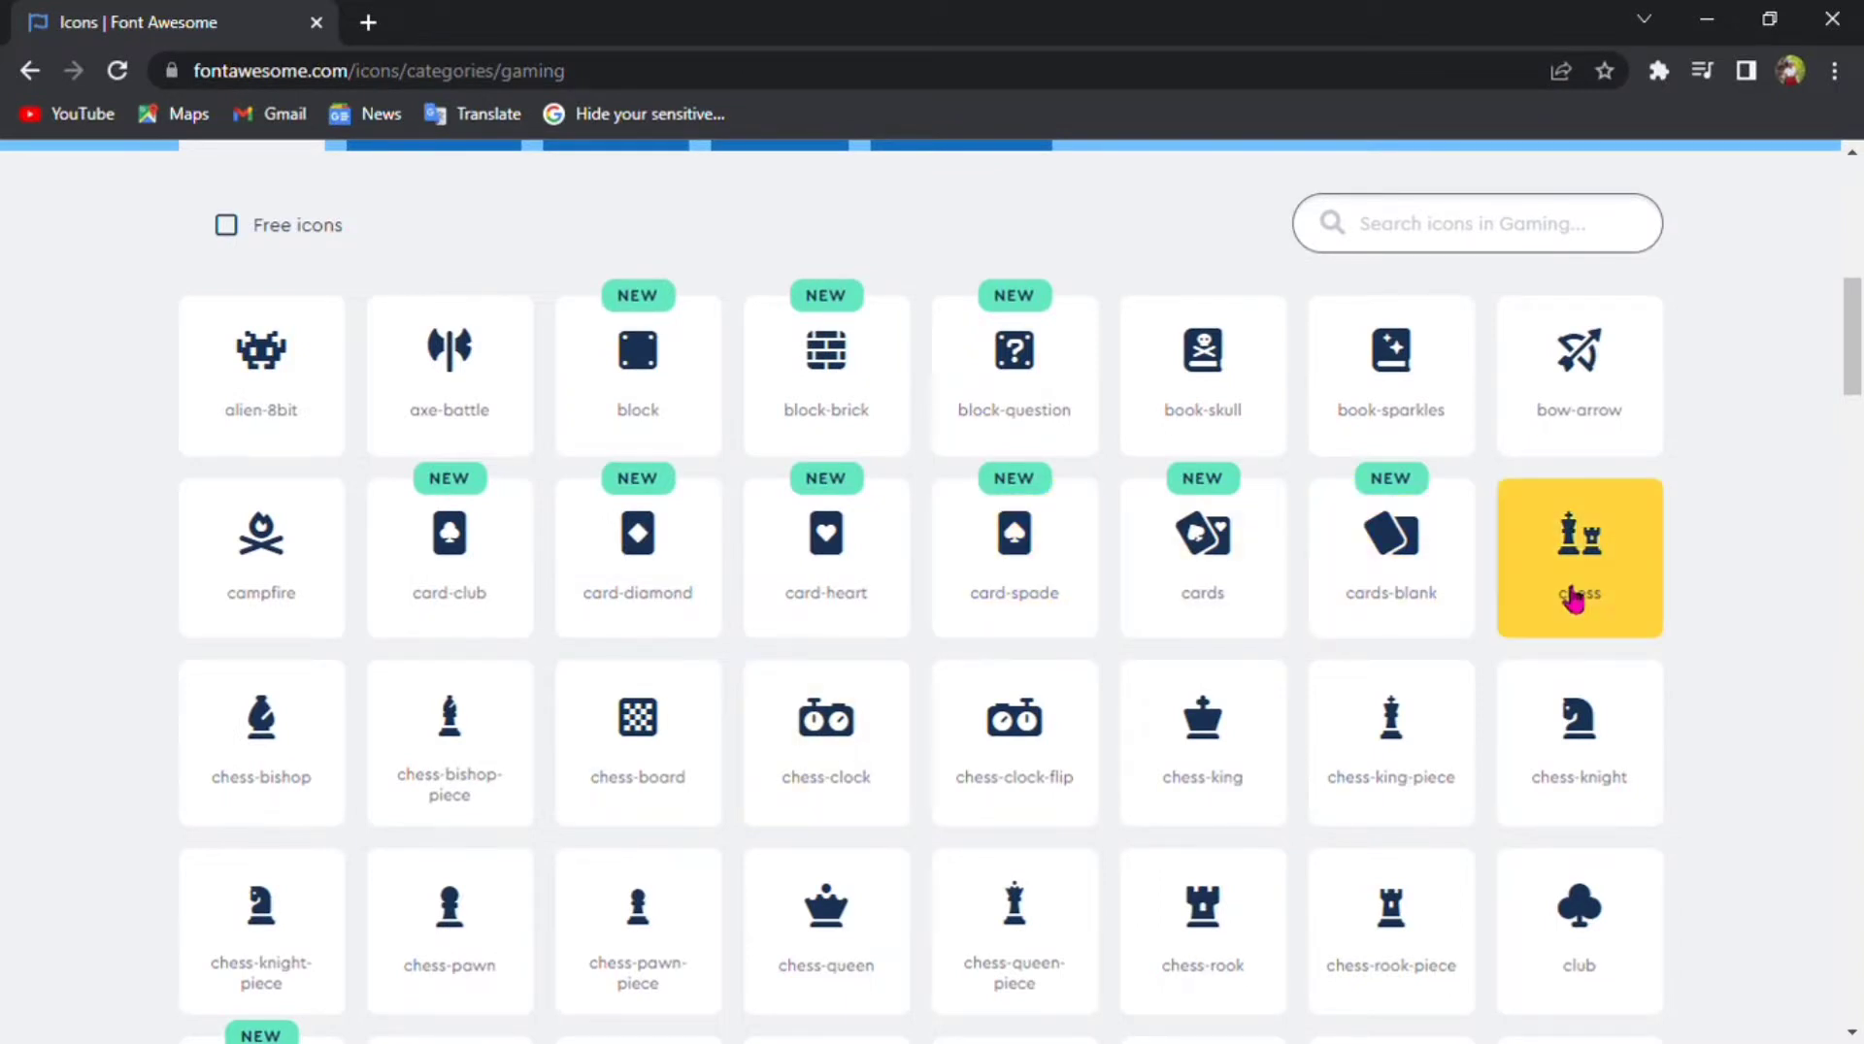
click(1573, 597)
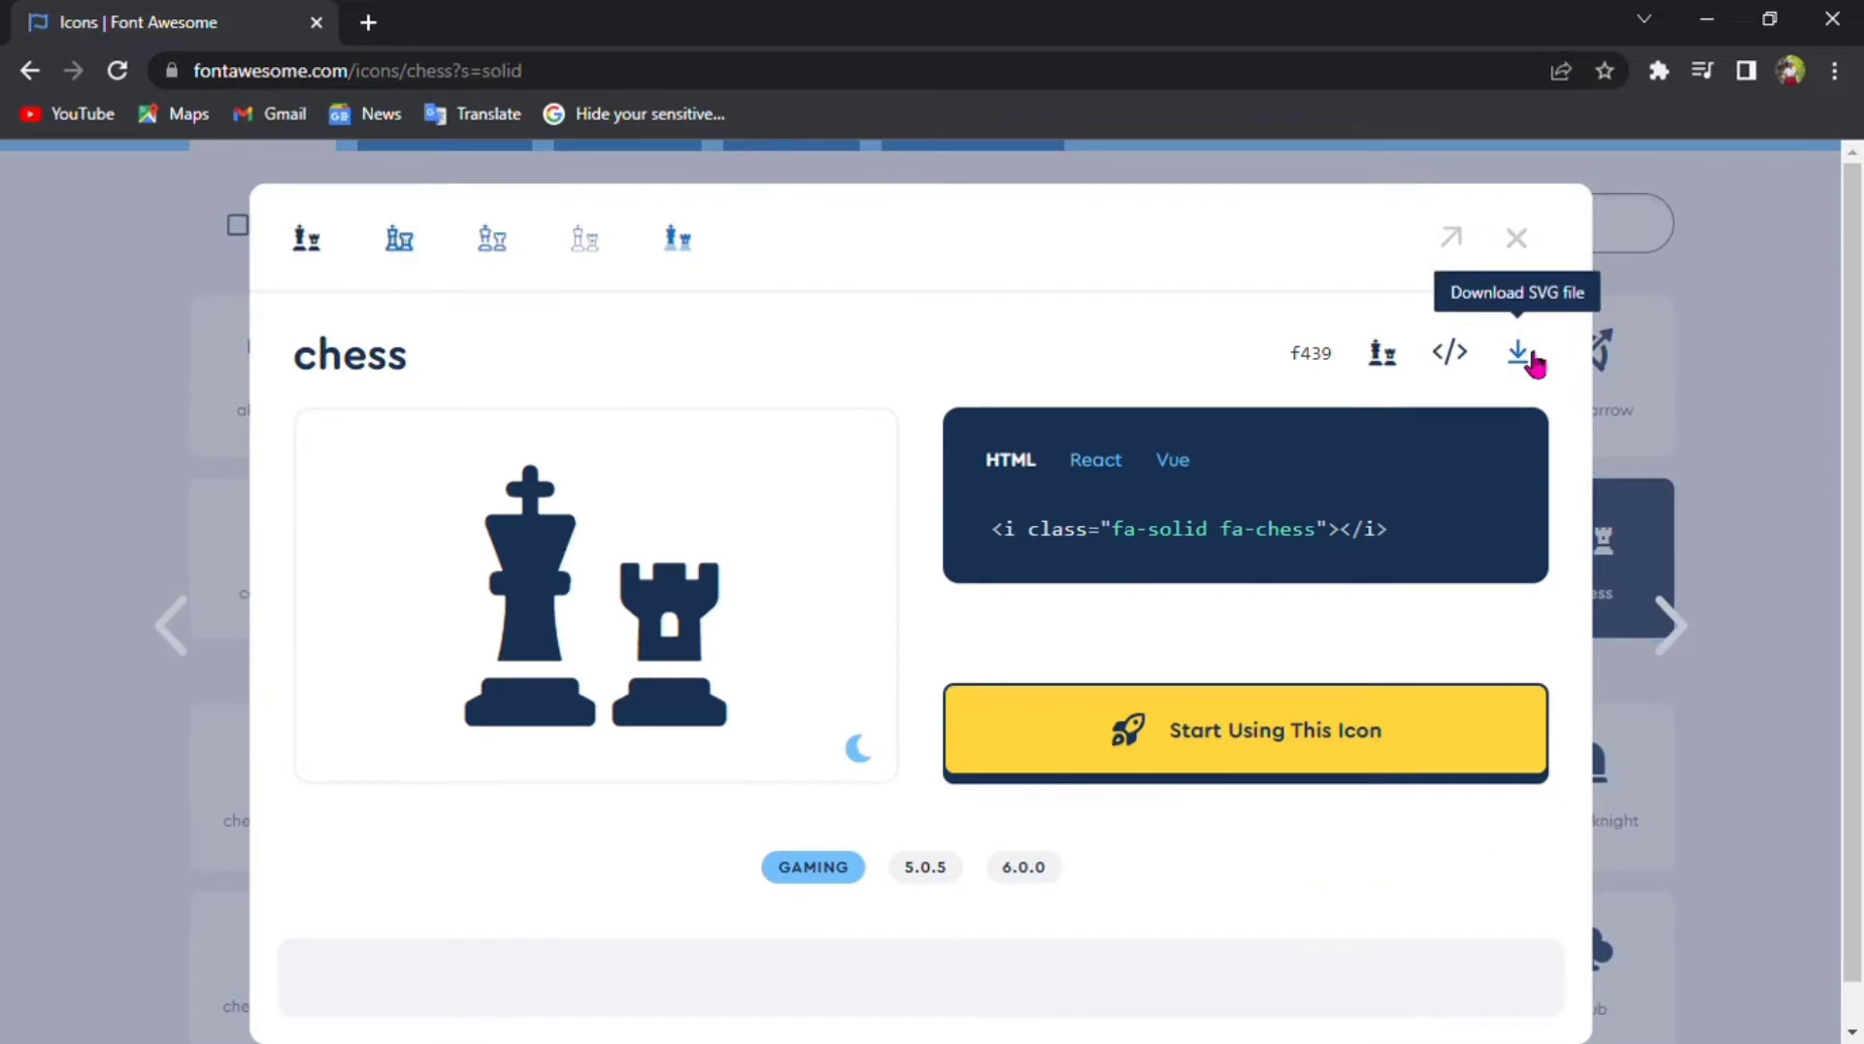
click(1518, 355)
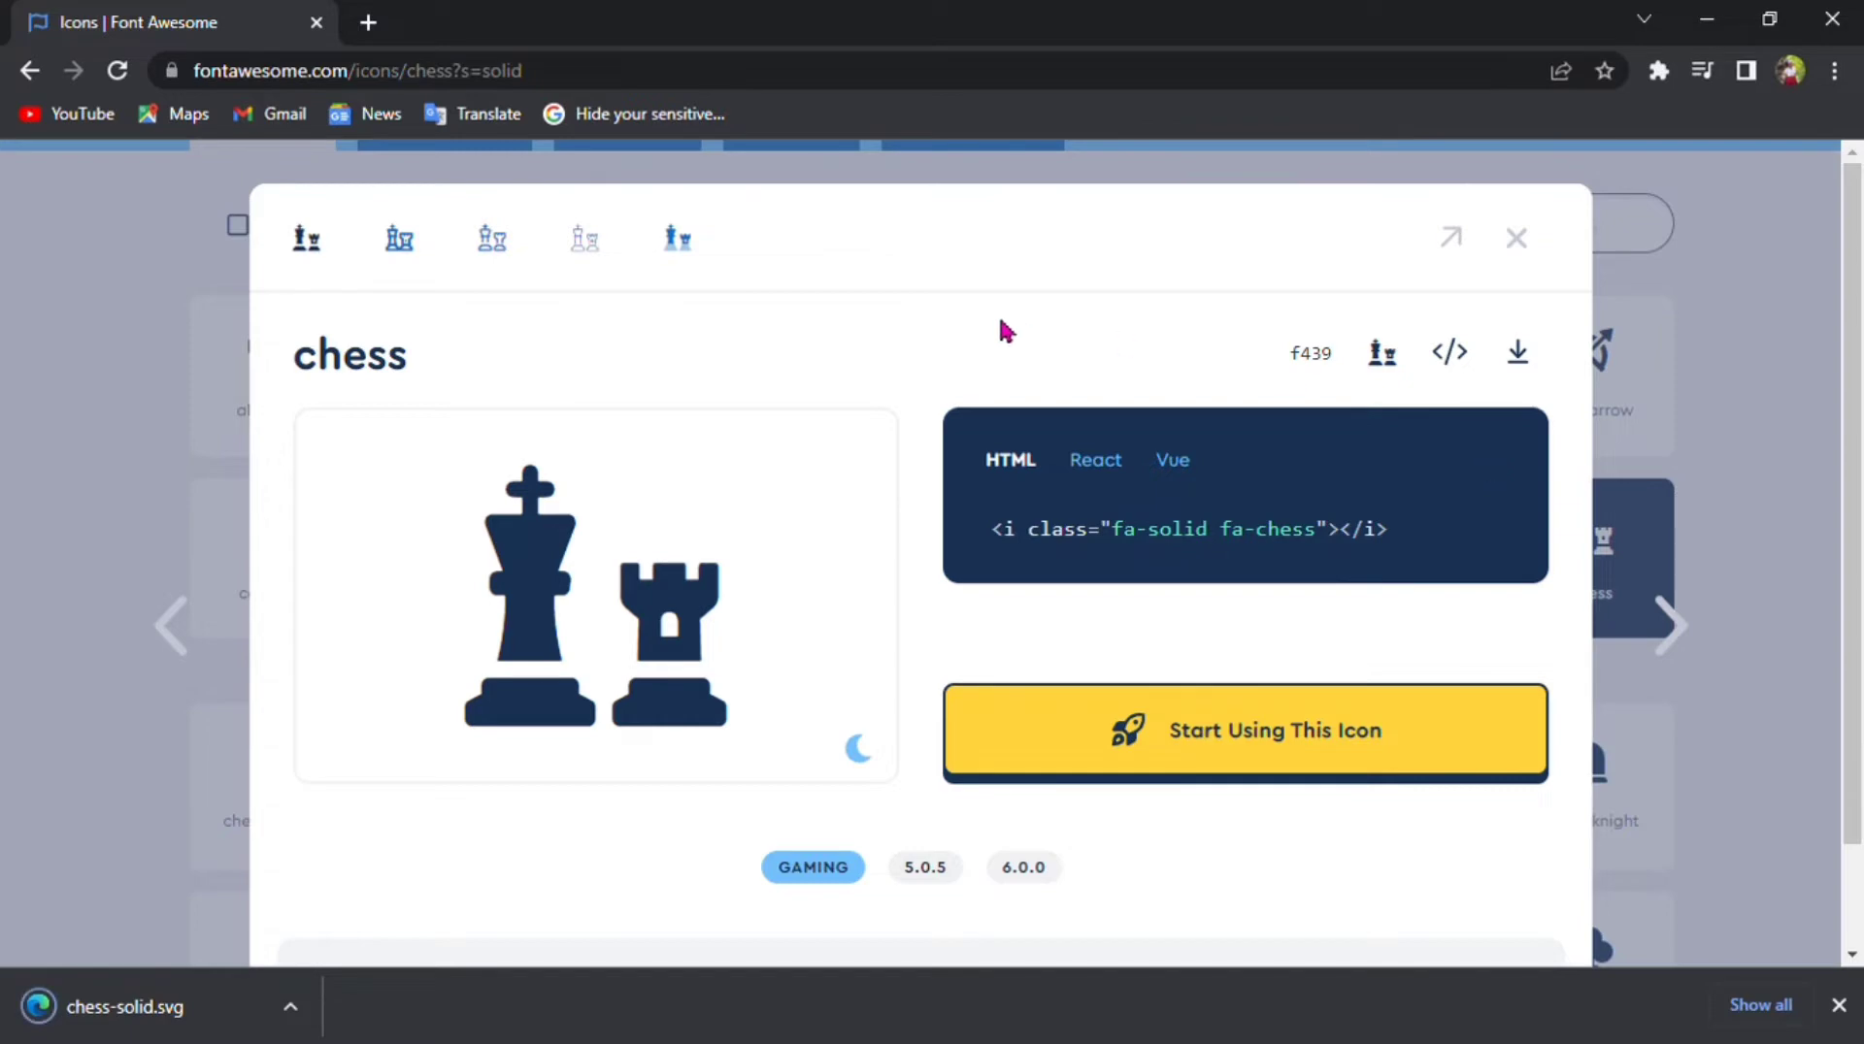
- Open canva.com in a new browser tab
click(367, 21)
text(canv)
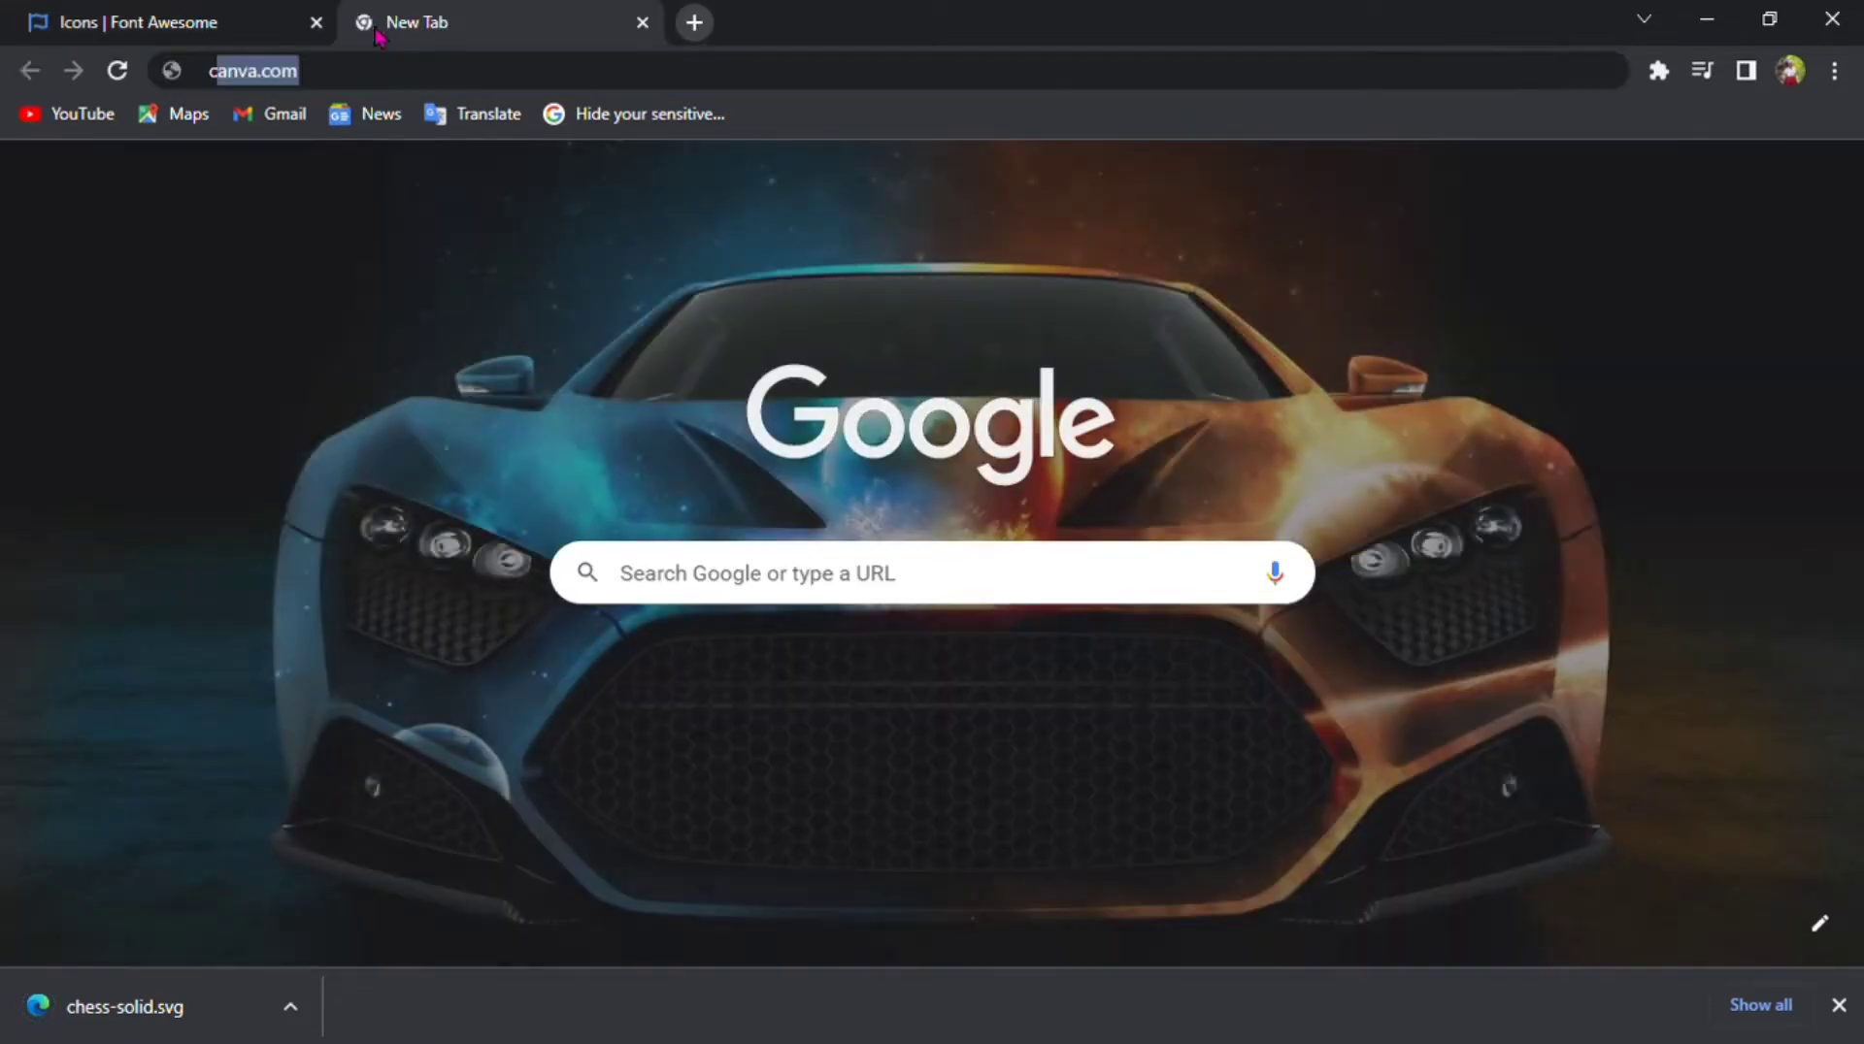
text(a)
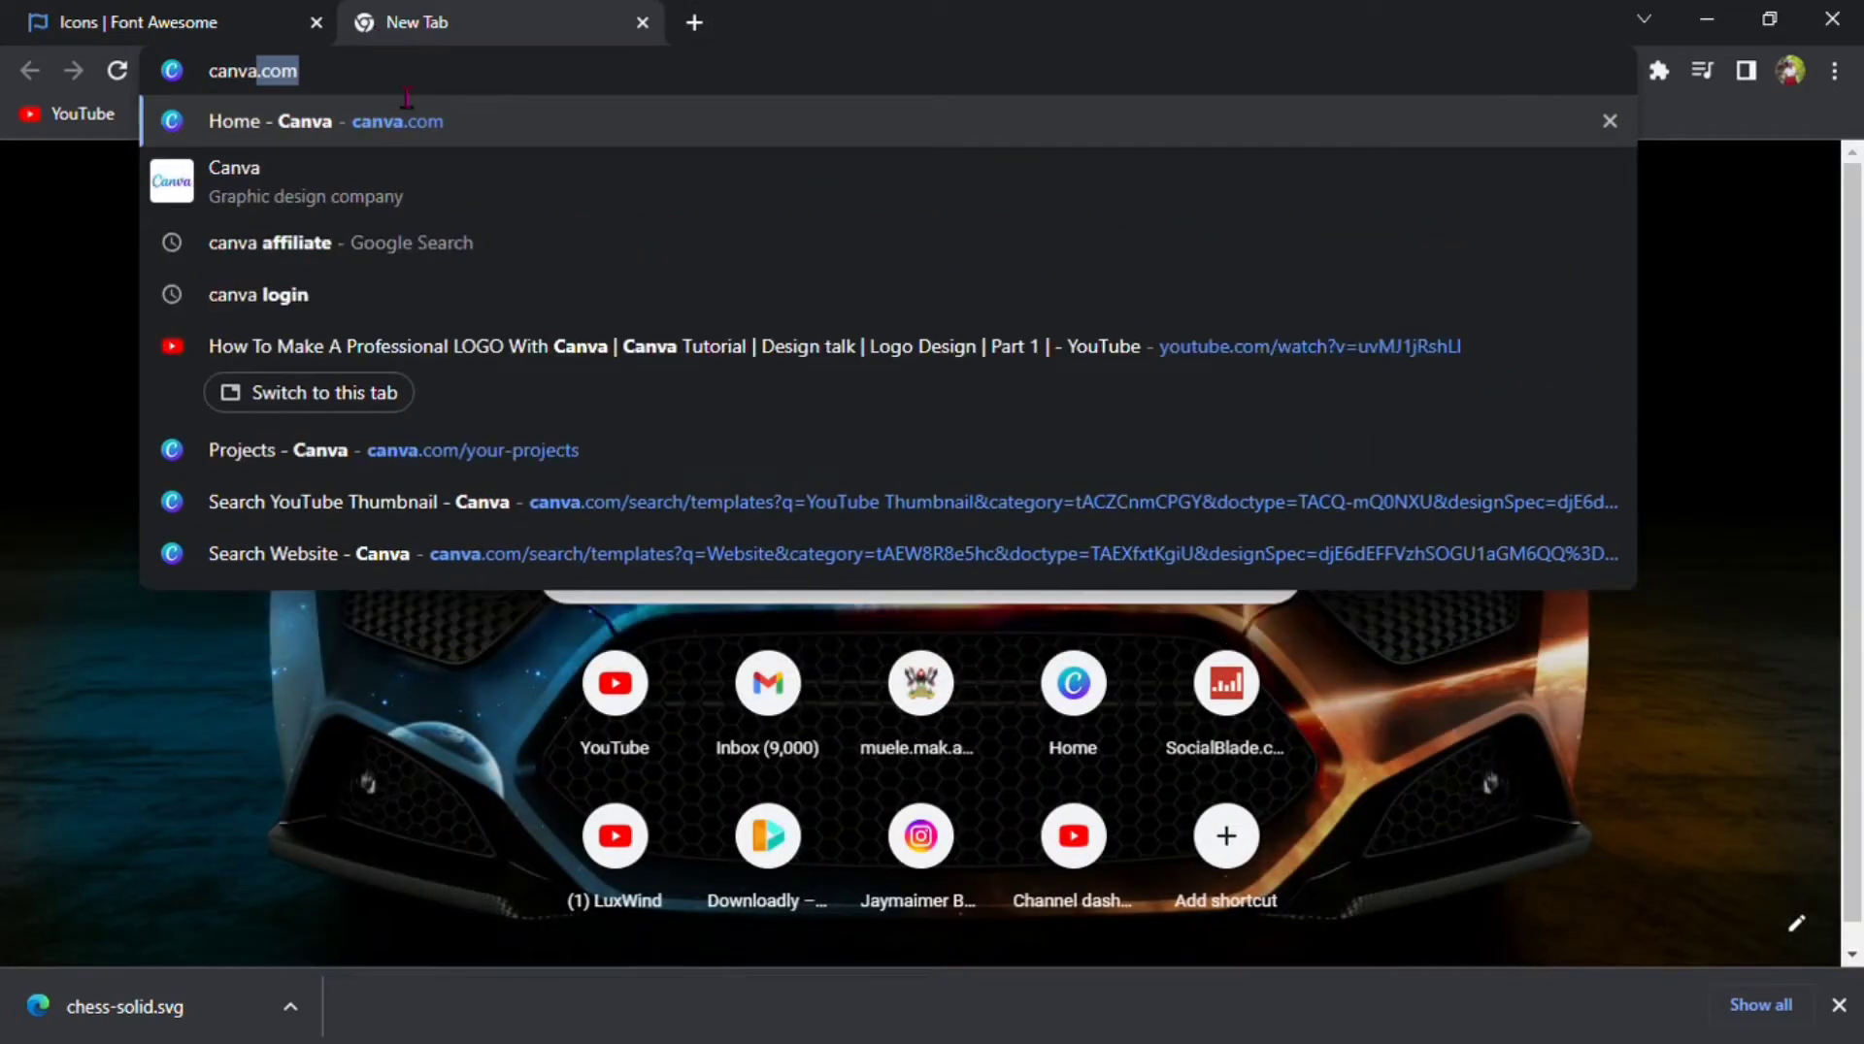
key(Return)
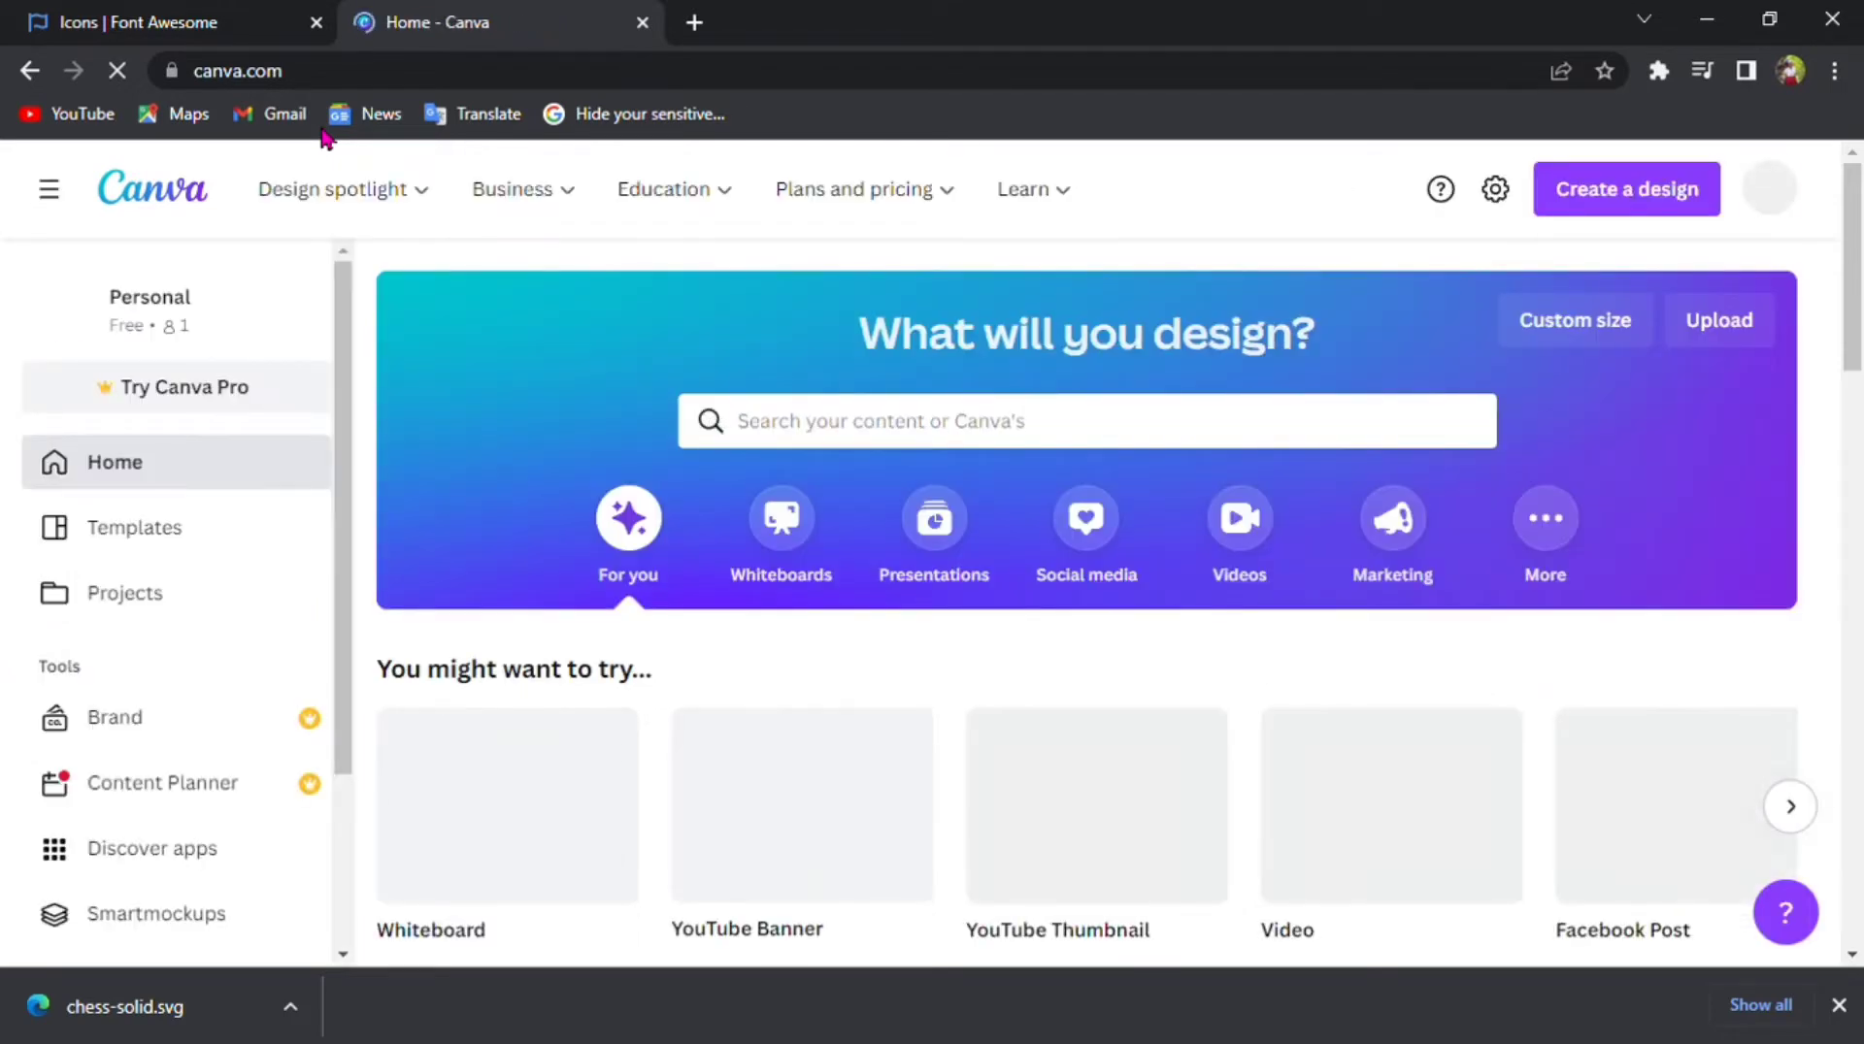
- Search Canva's templates for "gaming logo" and create a blank Gaming Logo design
click(884, 421)
text(logo)
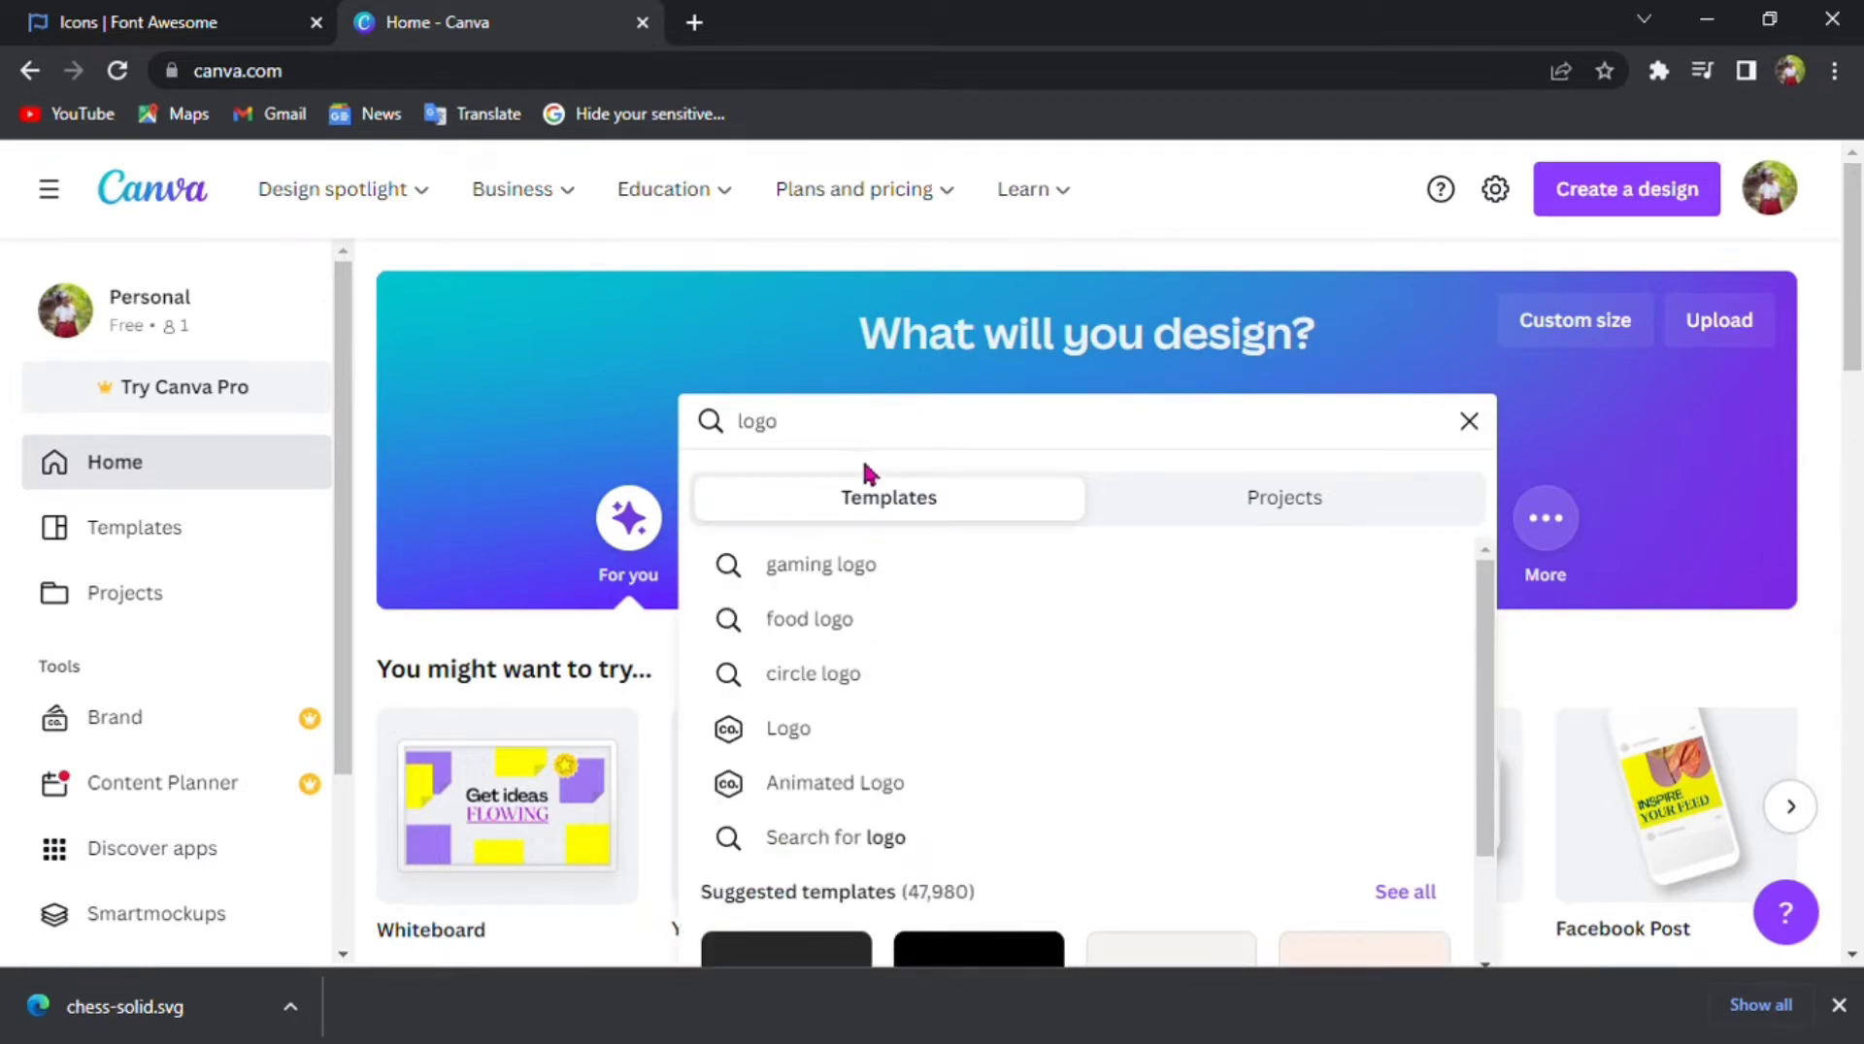
click(939, 588)
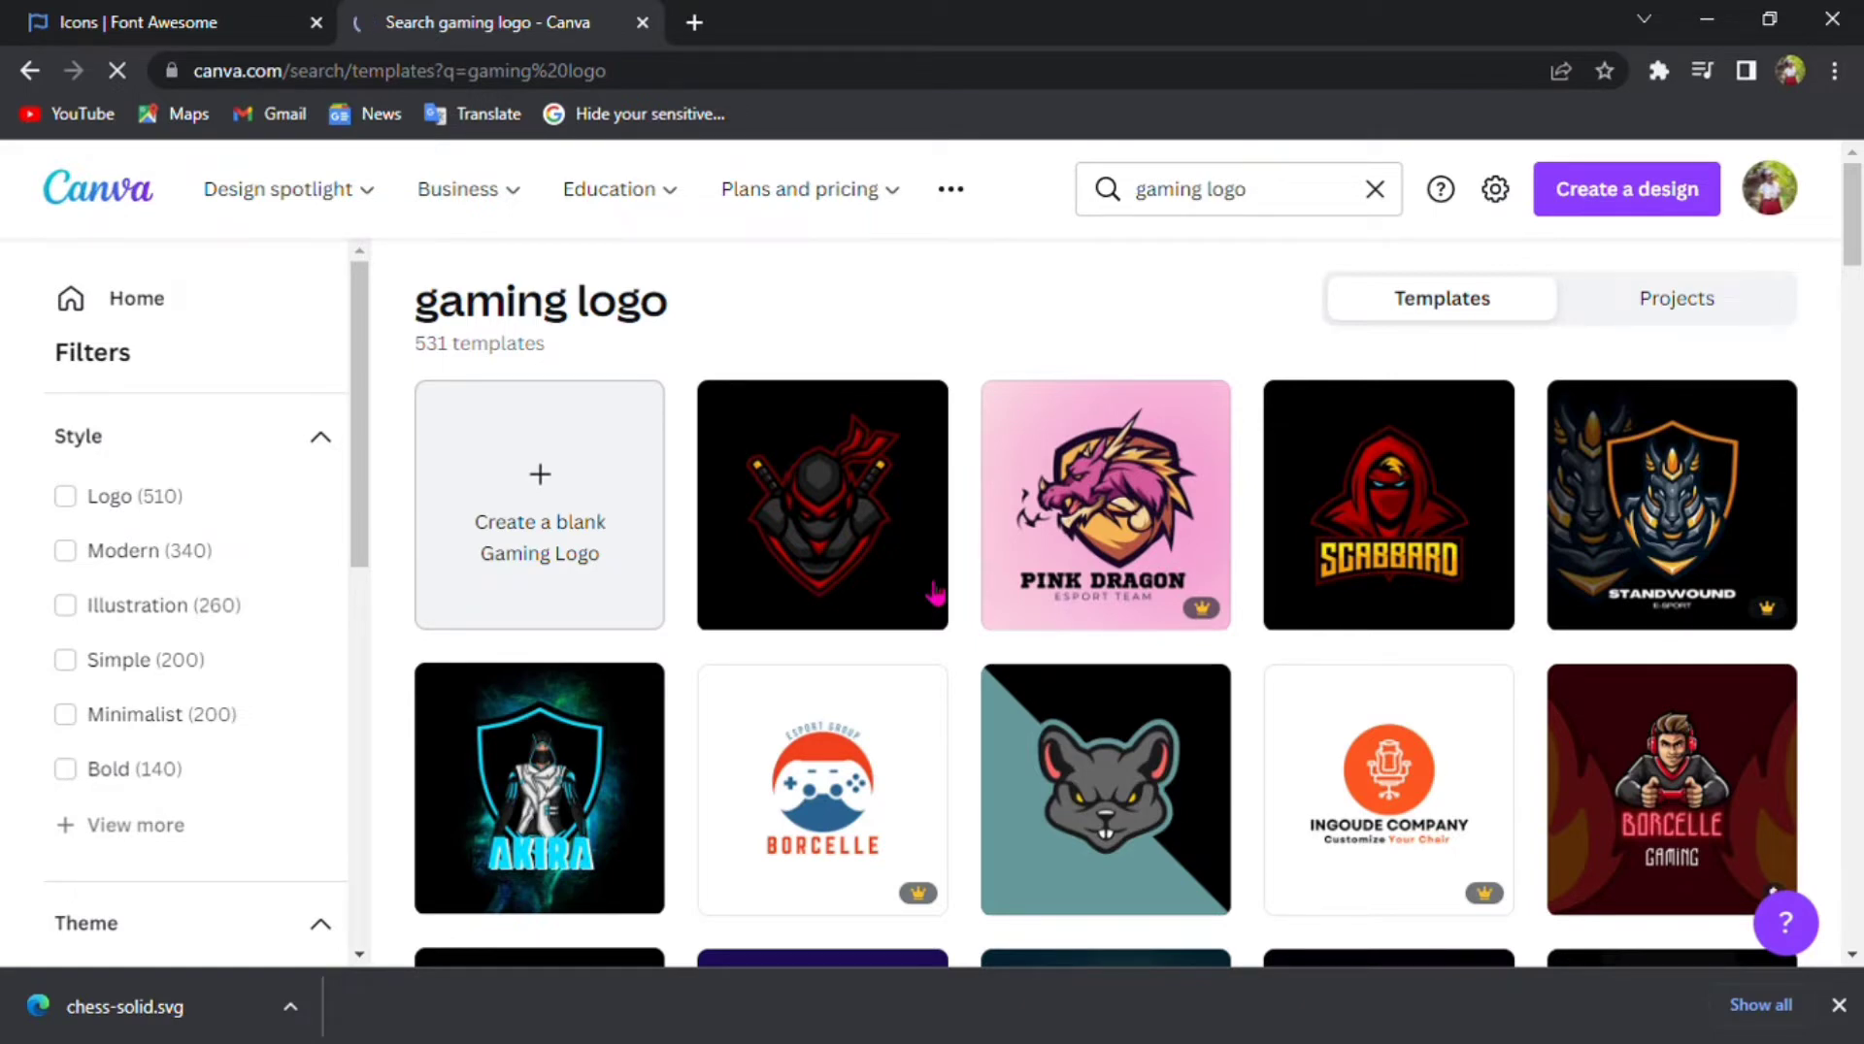
click(555, 473)
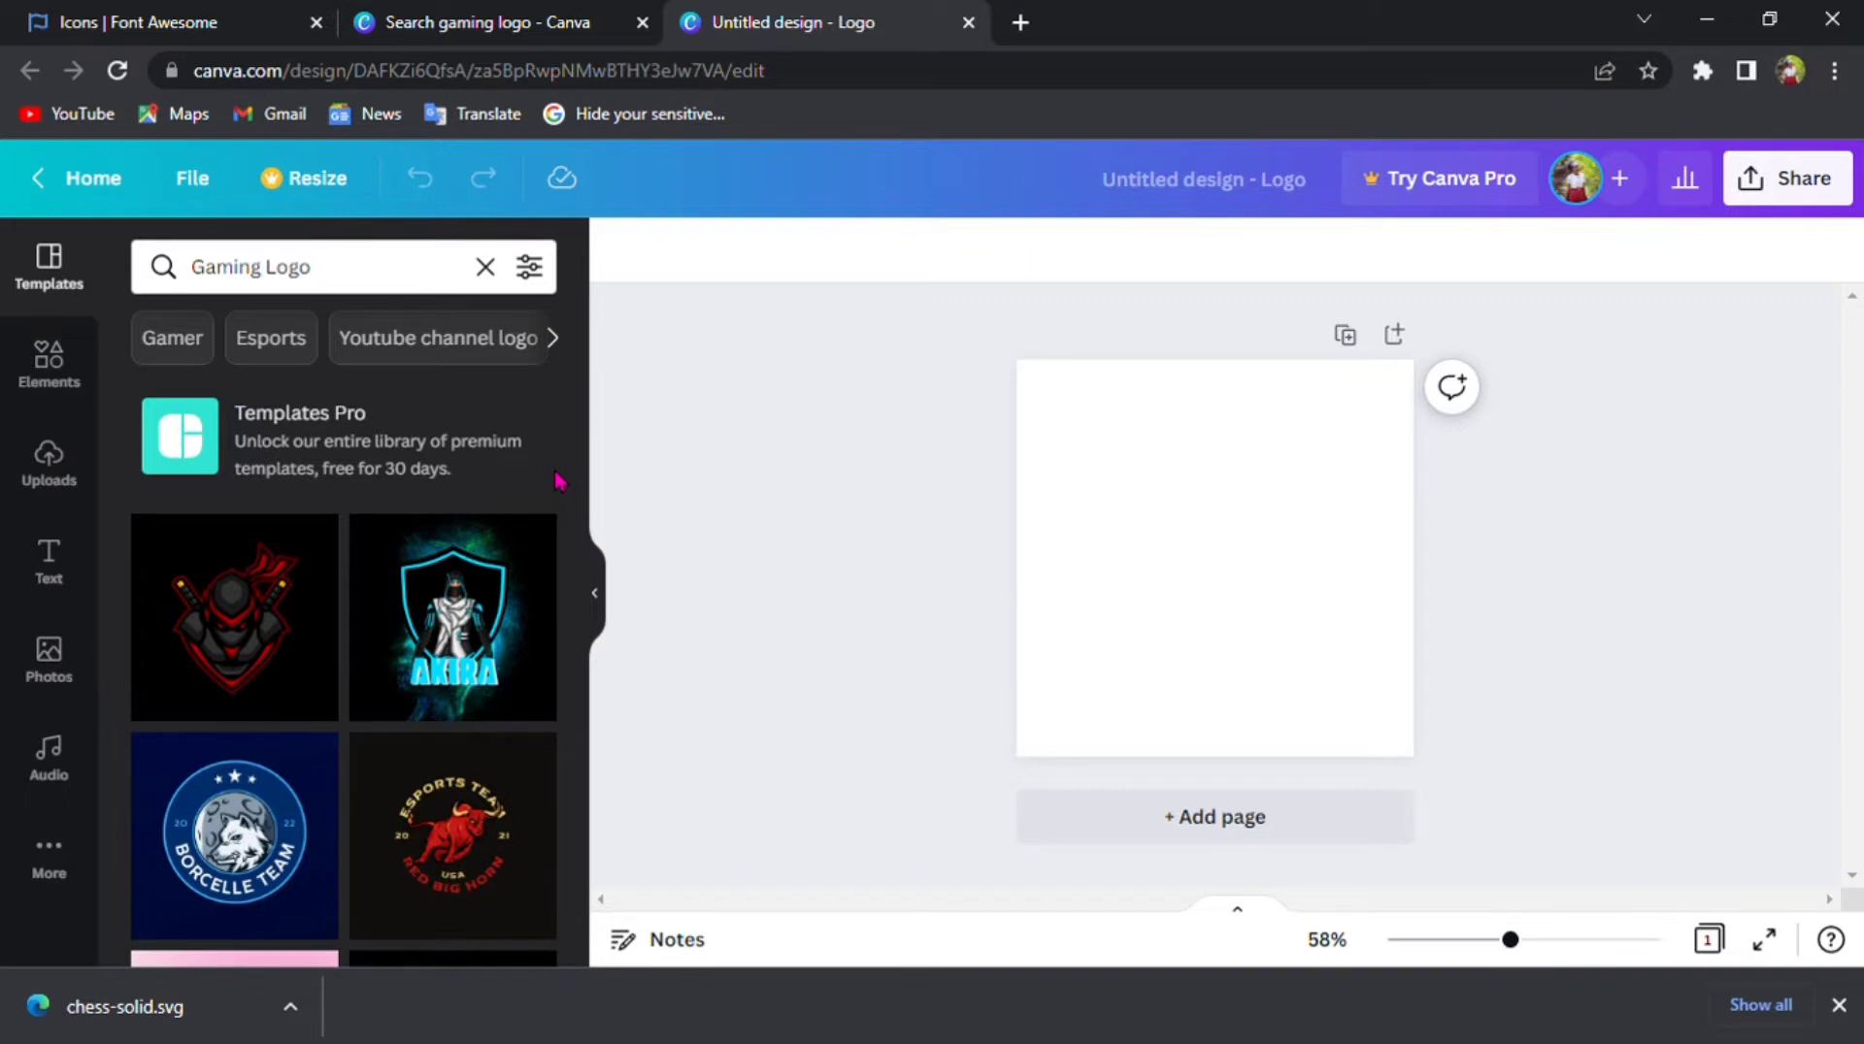
- Upload the downloaded chess-solid.svg file to the Canva uploads
click(48, 461)
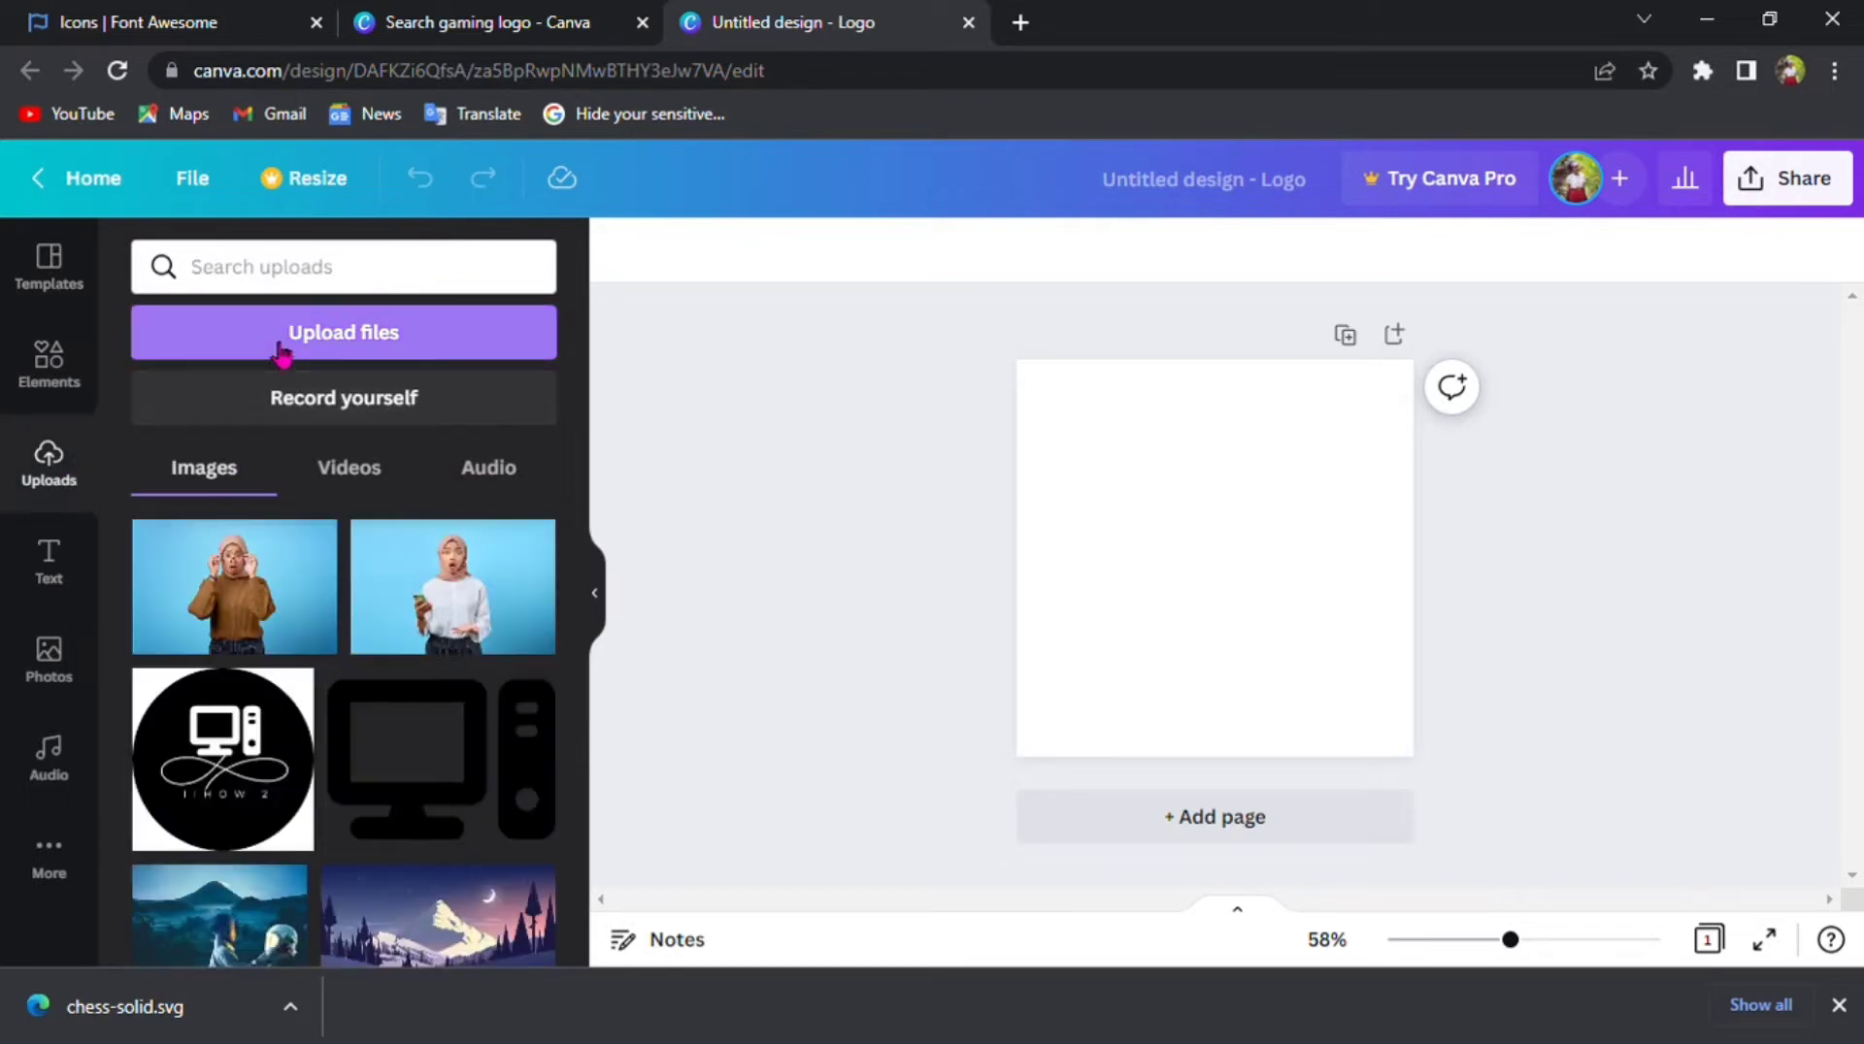
click(280, 345)
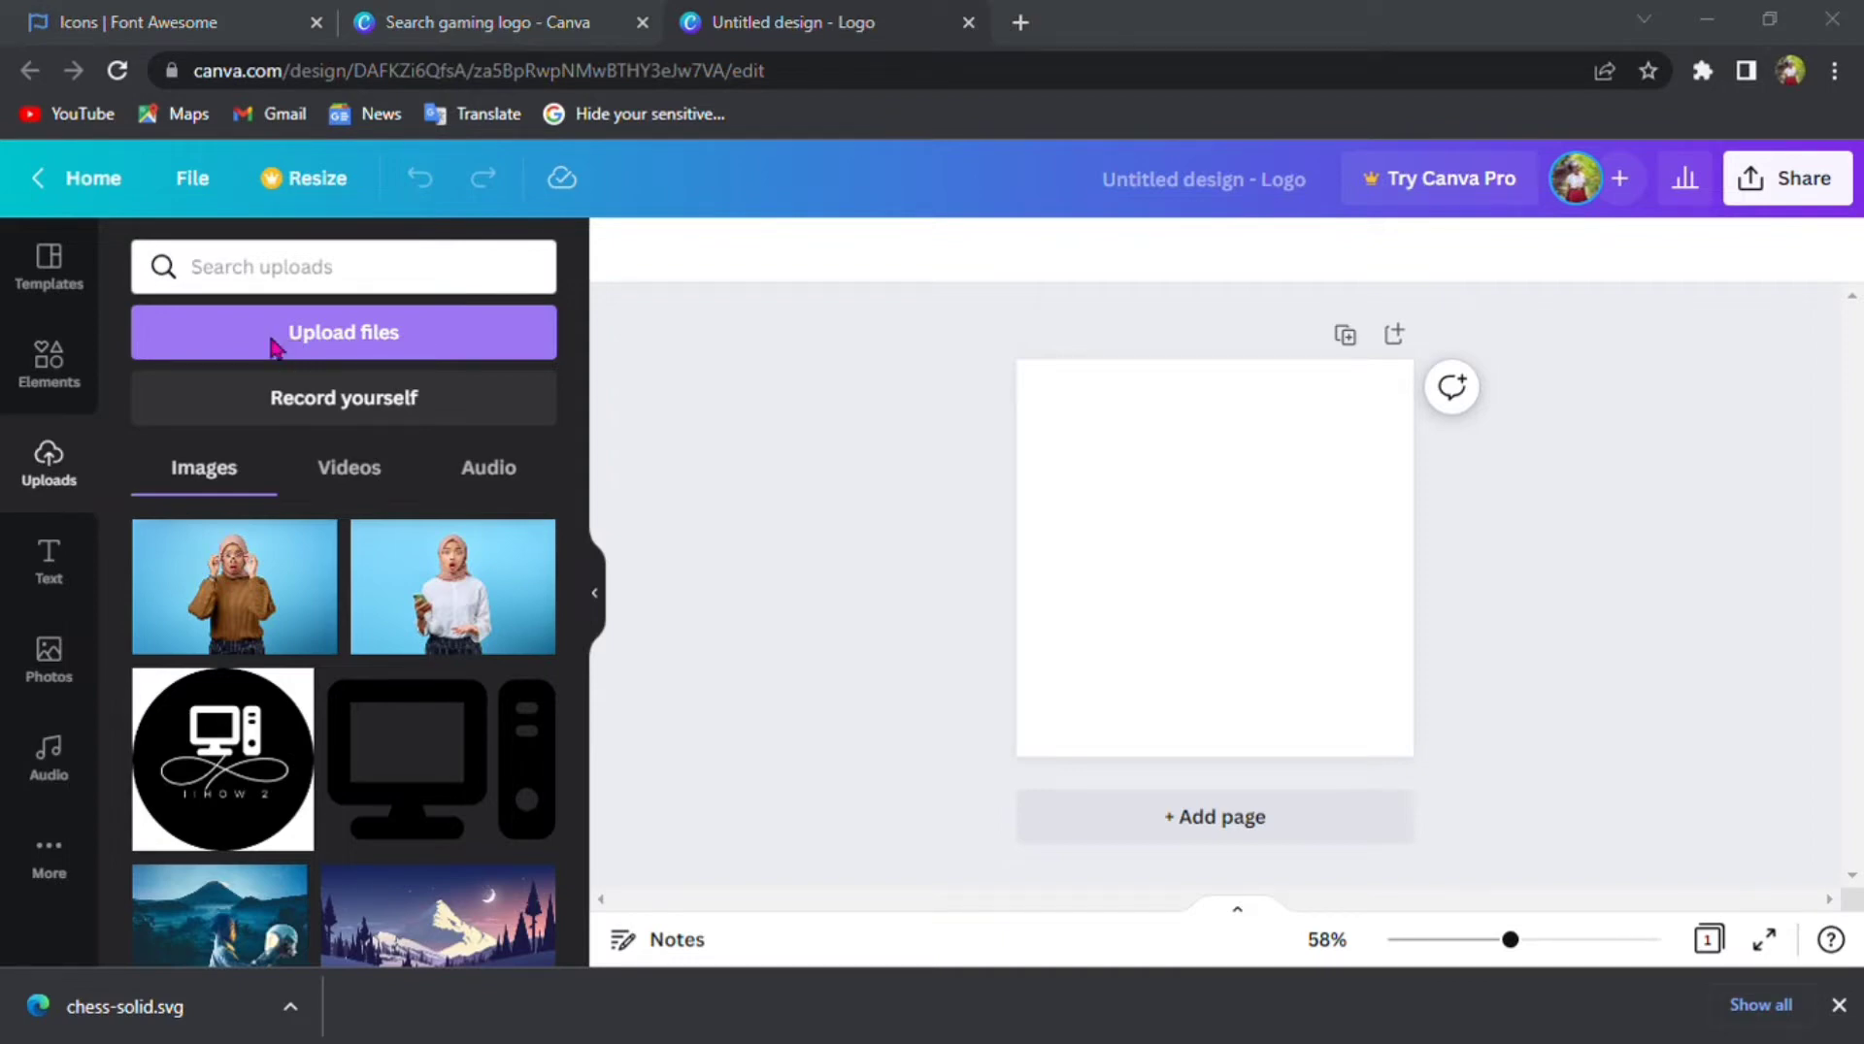
double_click(897, 232)
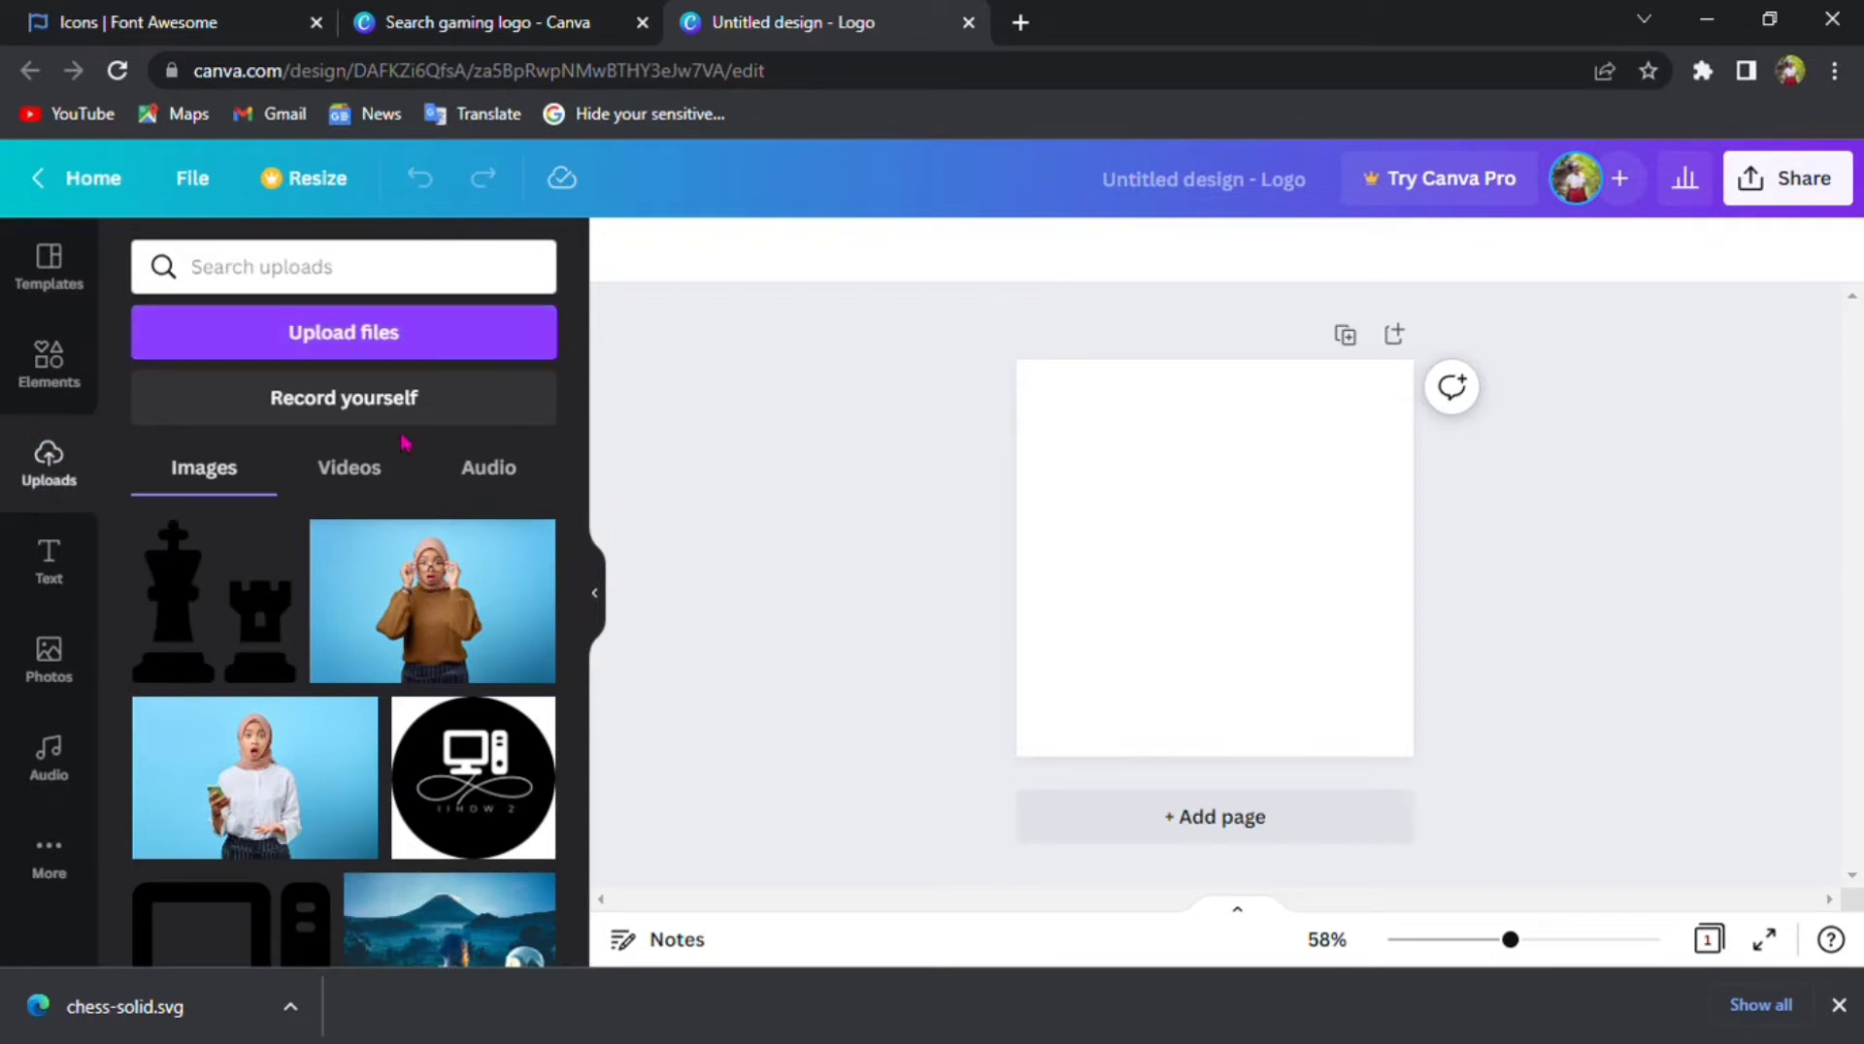
- Add a solid circle shape to the blank logo page, discarding the outlined ring
click(50, 357)
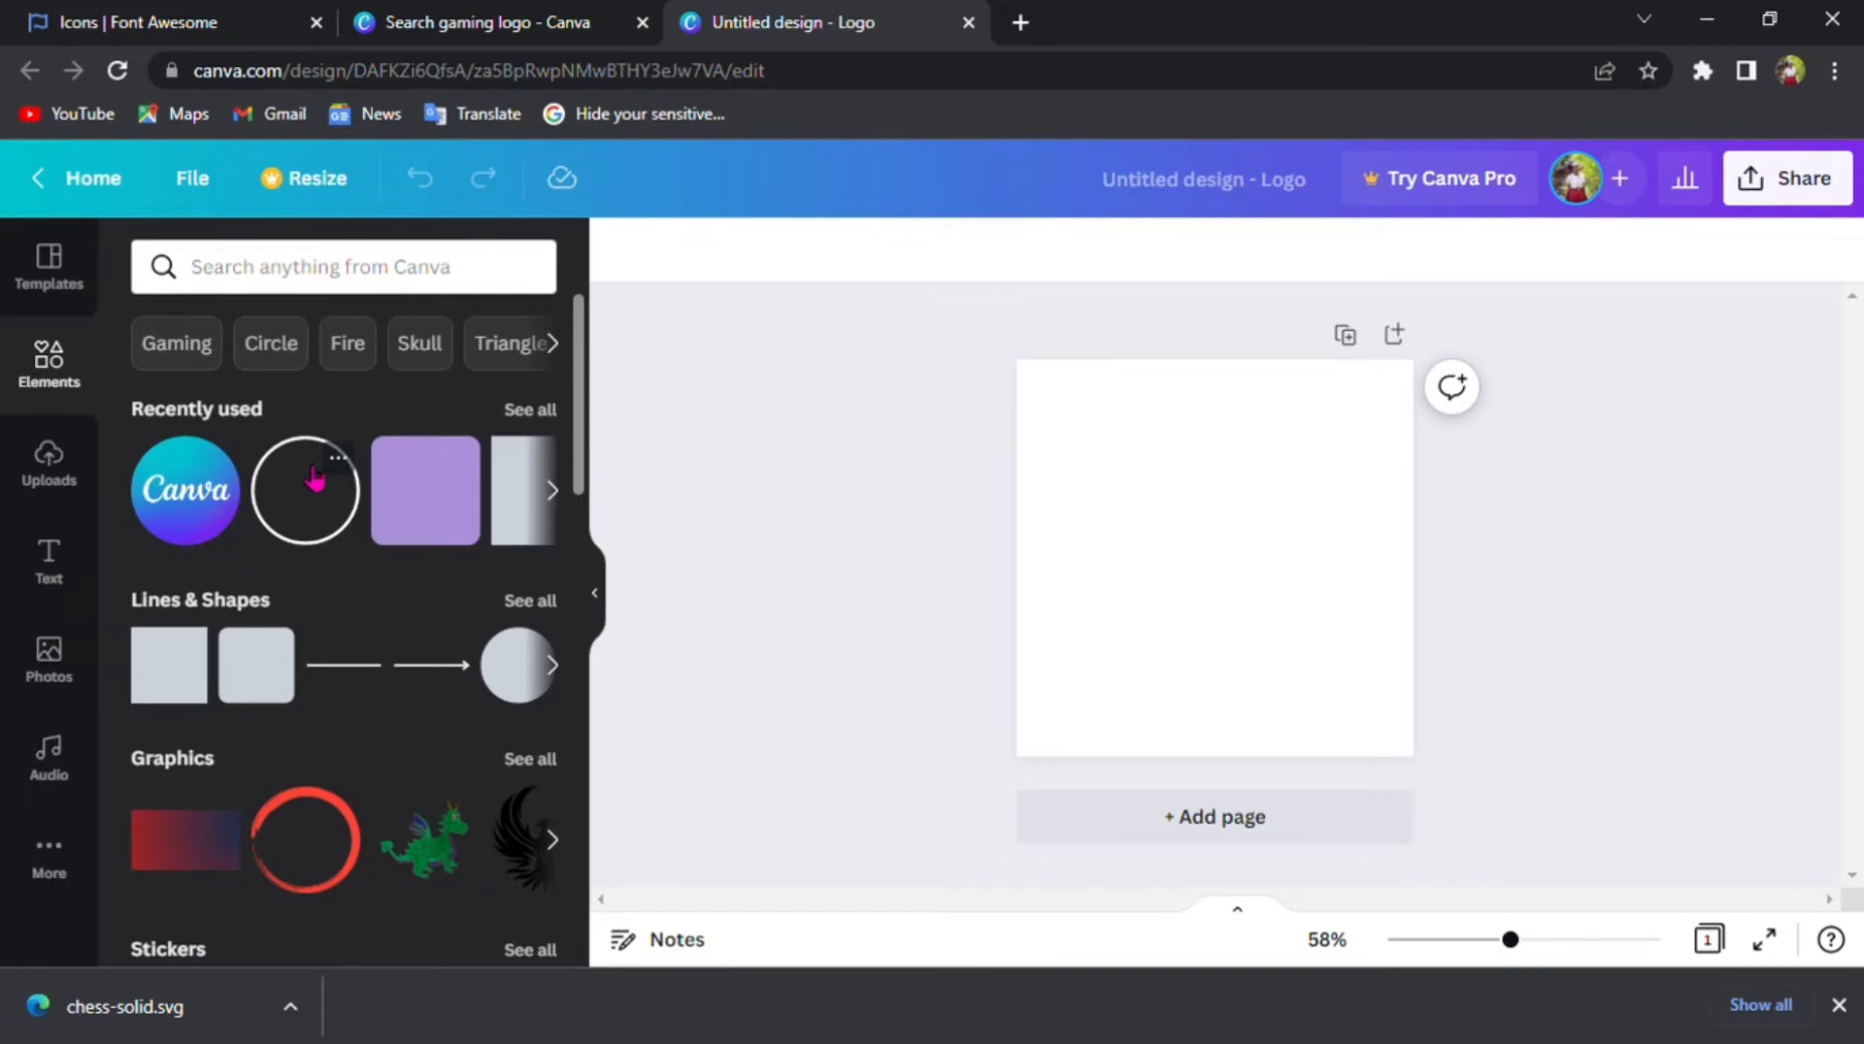
click(314, 476)
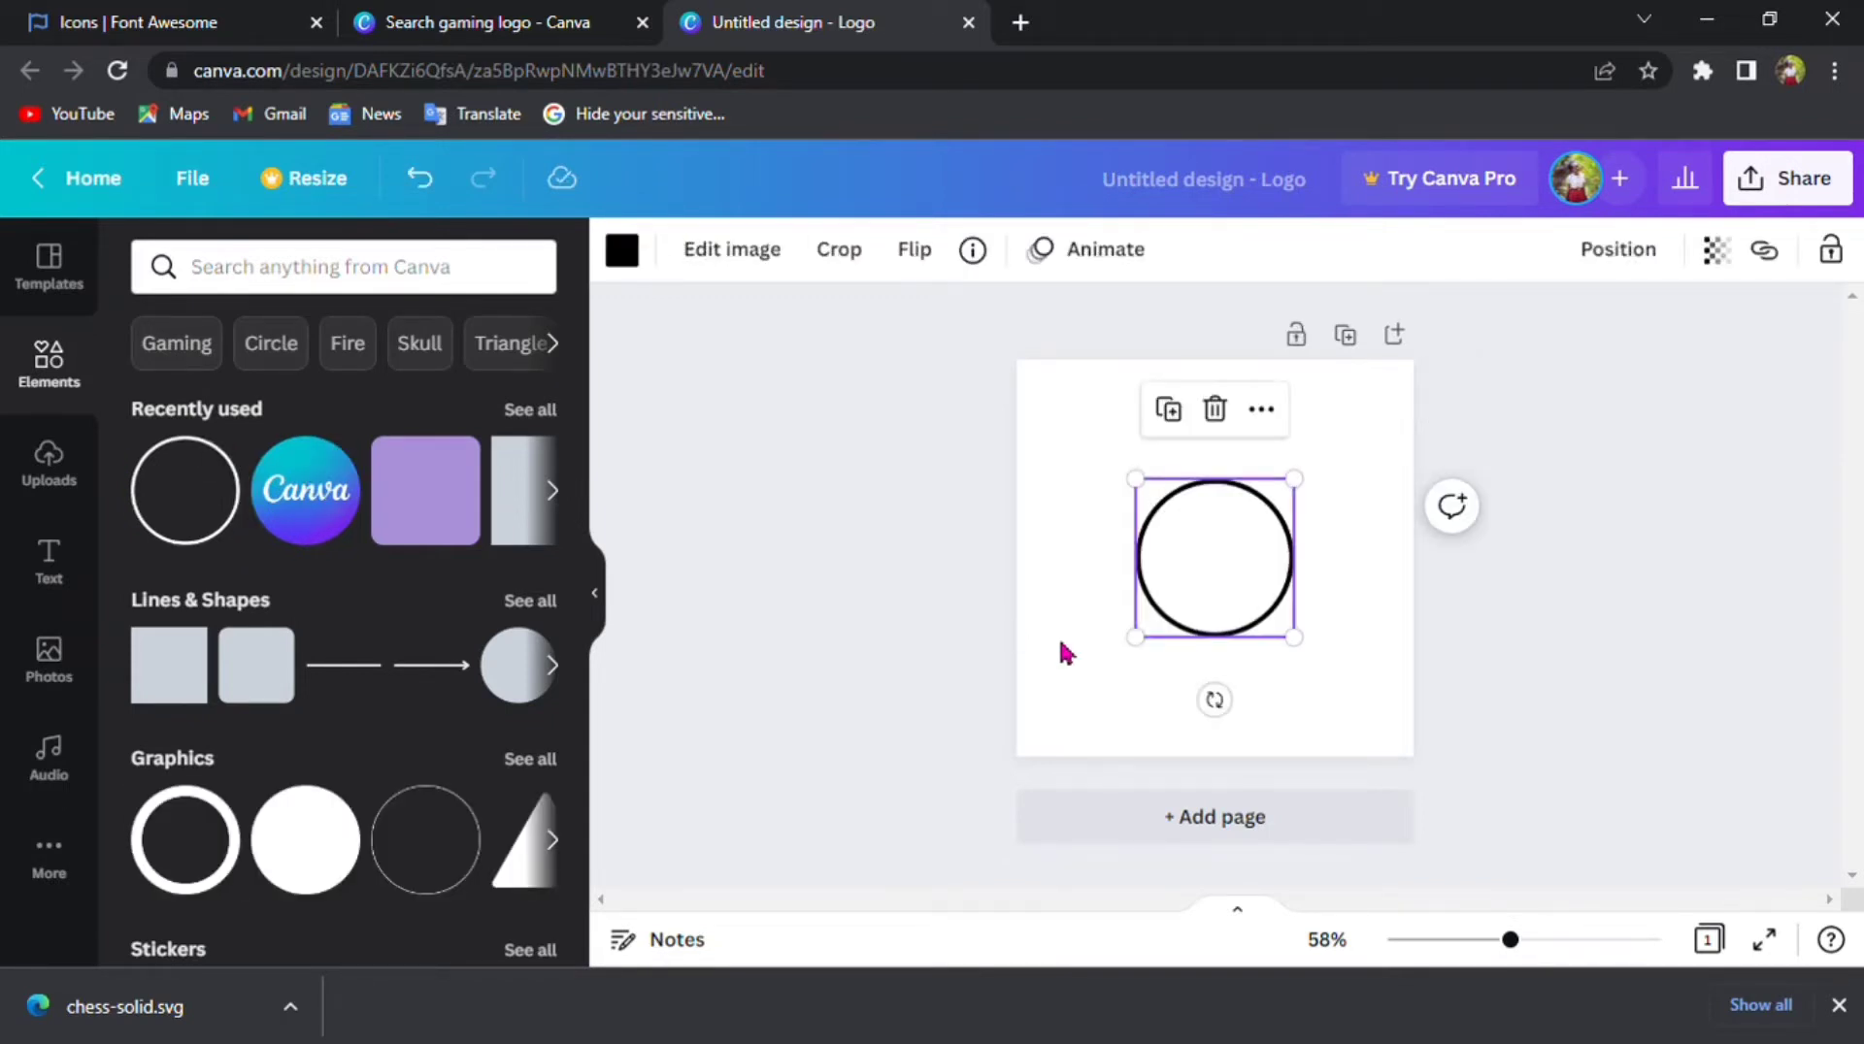
key(Delete)
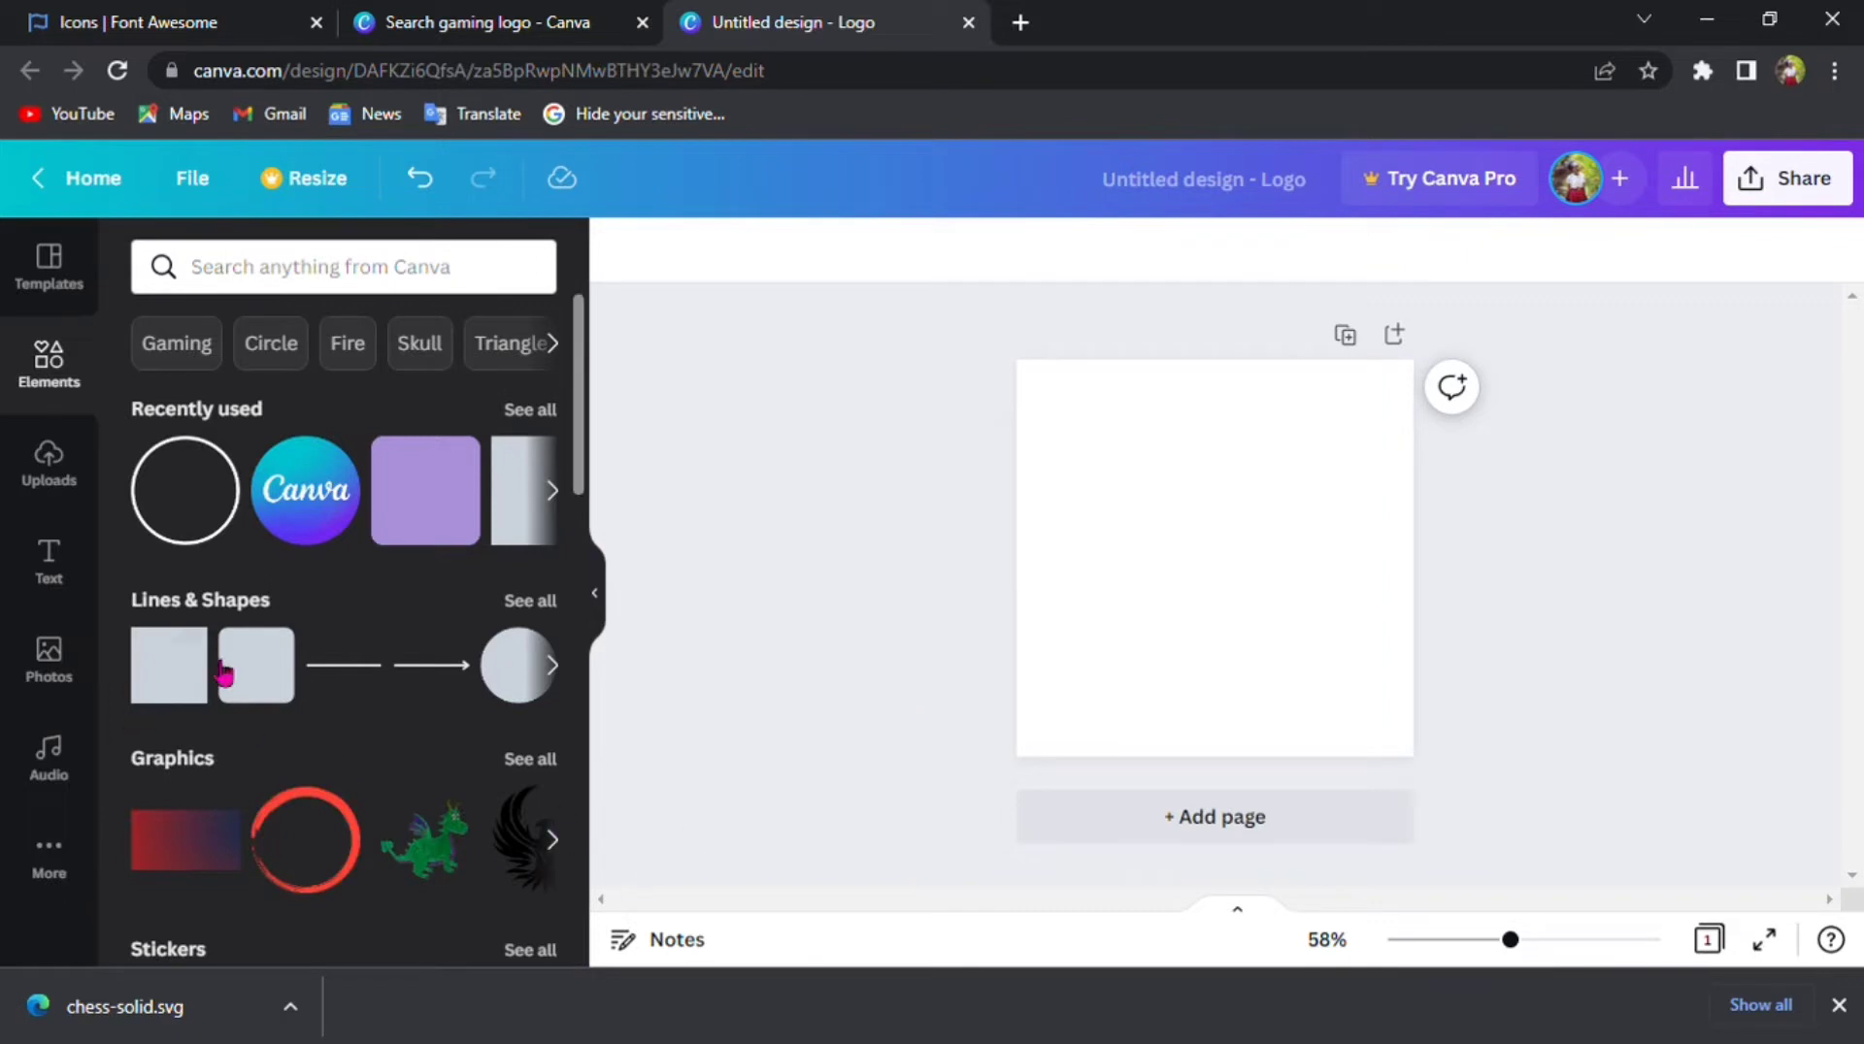
click(525, 674)
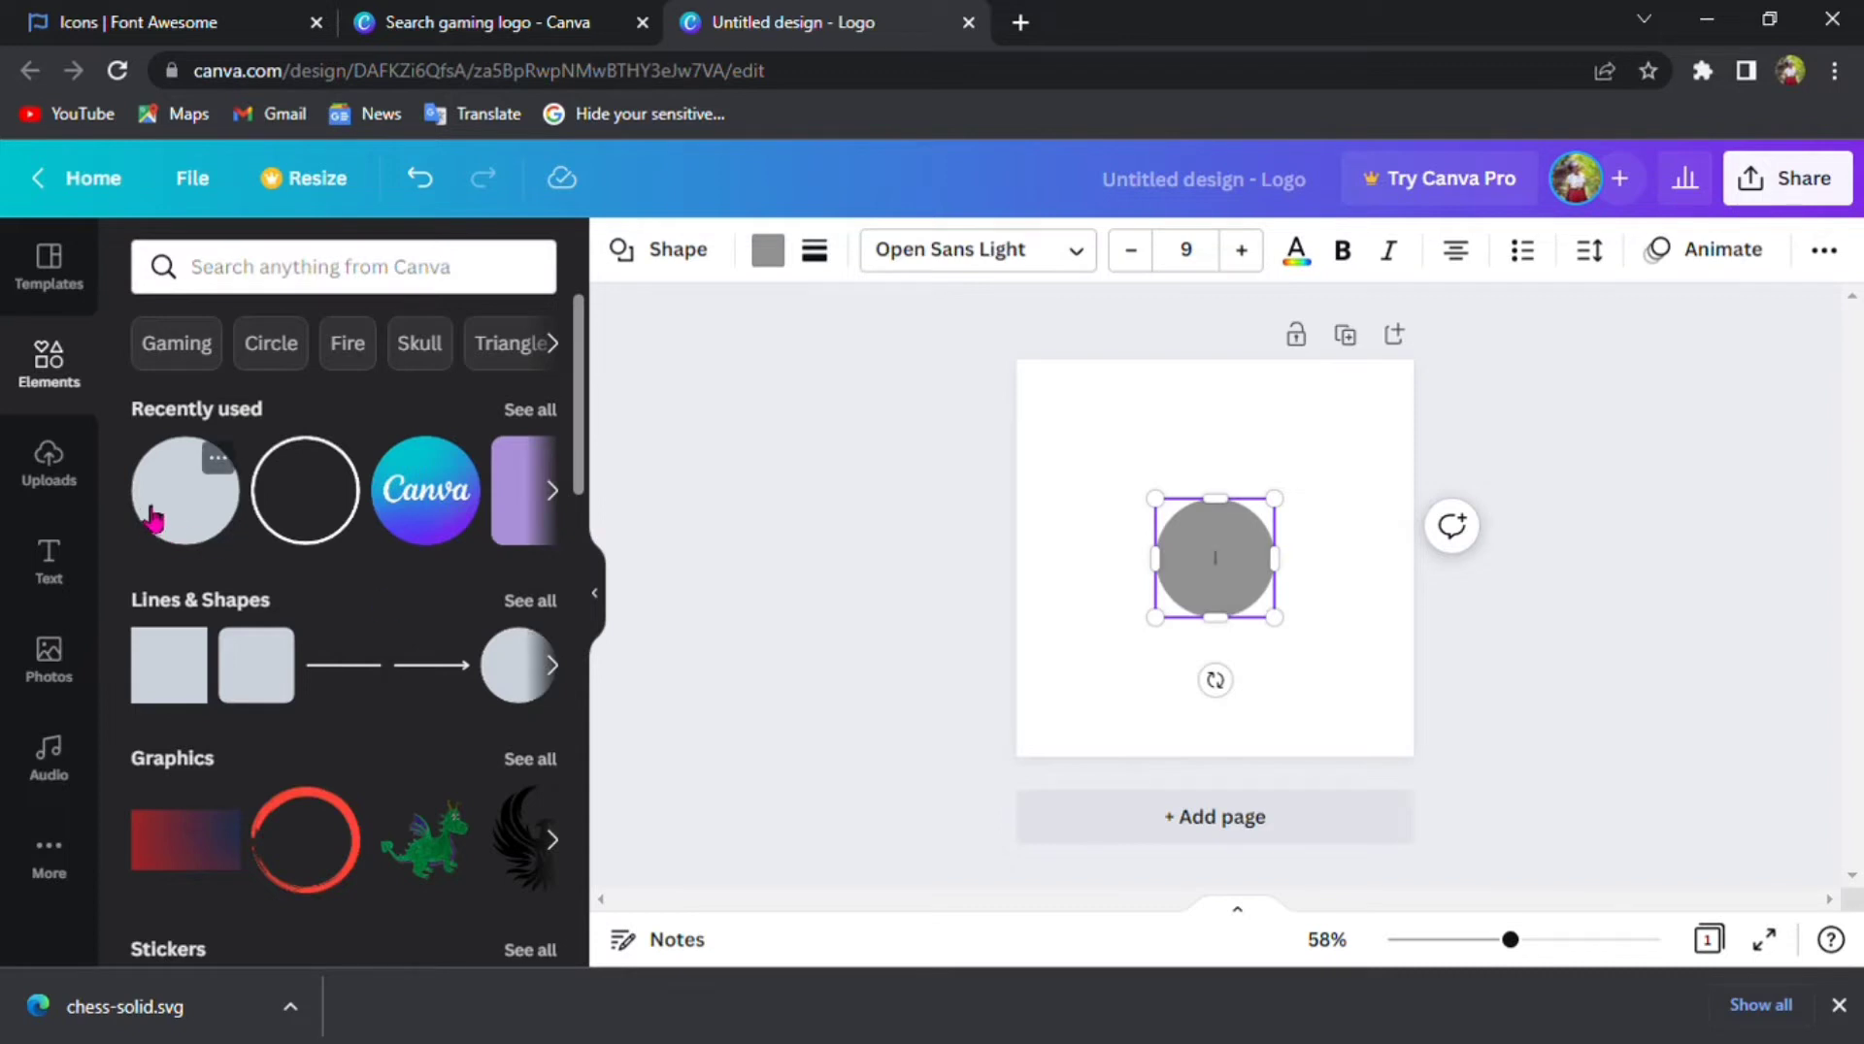
- Look through the recently used elements and the suggested graphics, stickers and photos
click(556, 505)
click(558, 507)
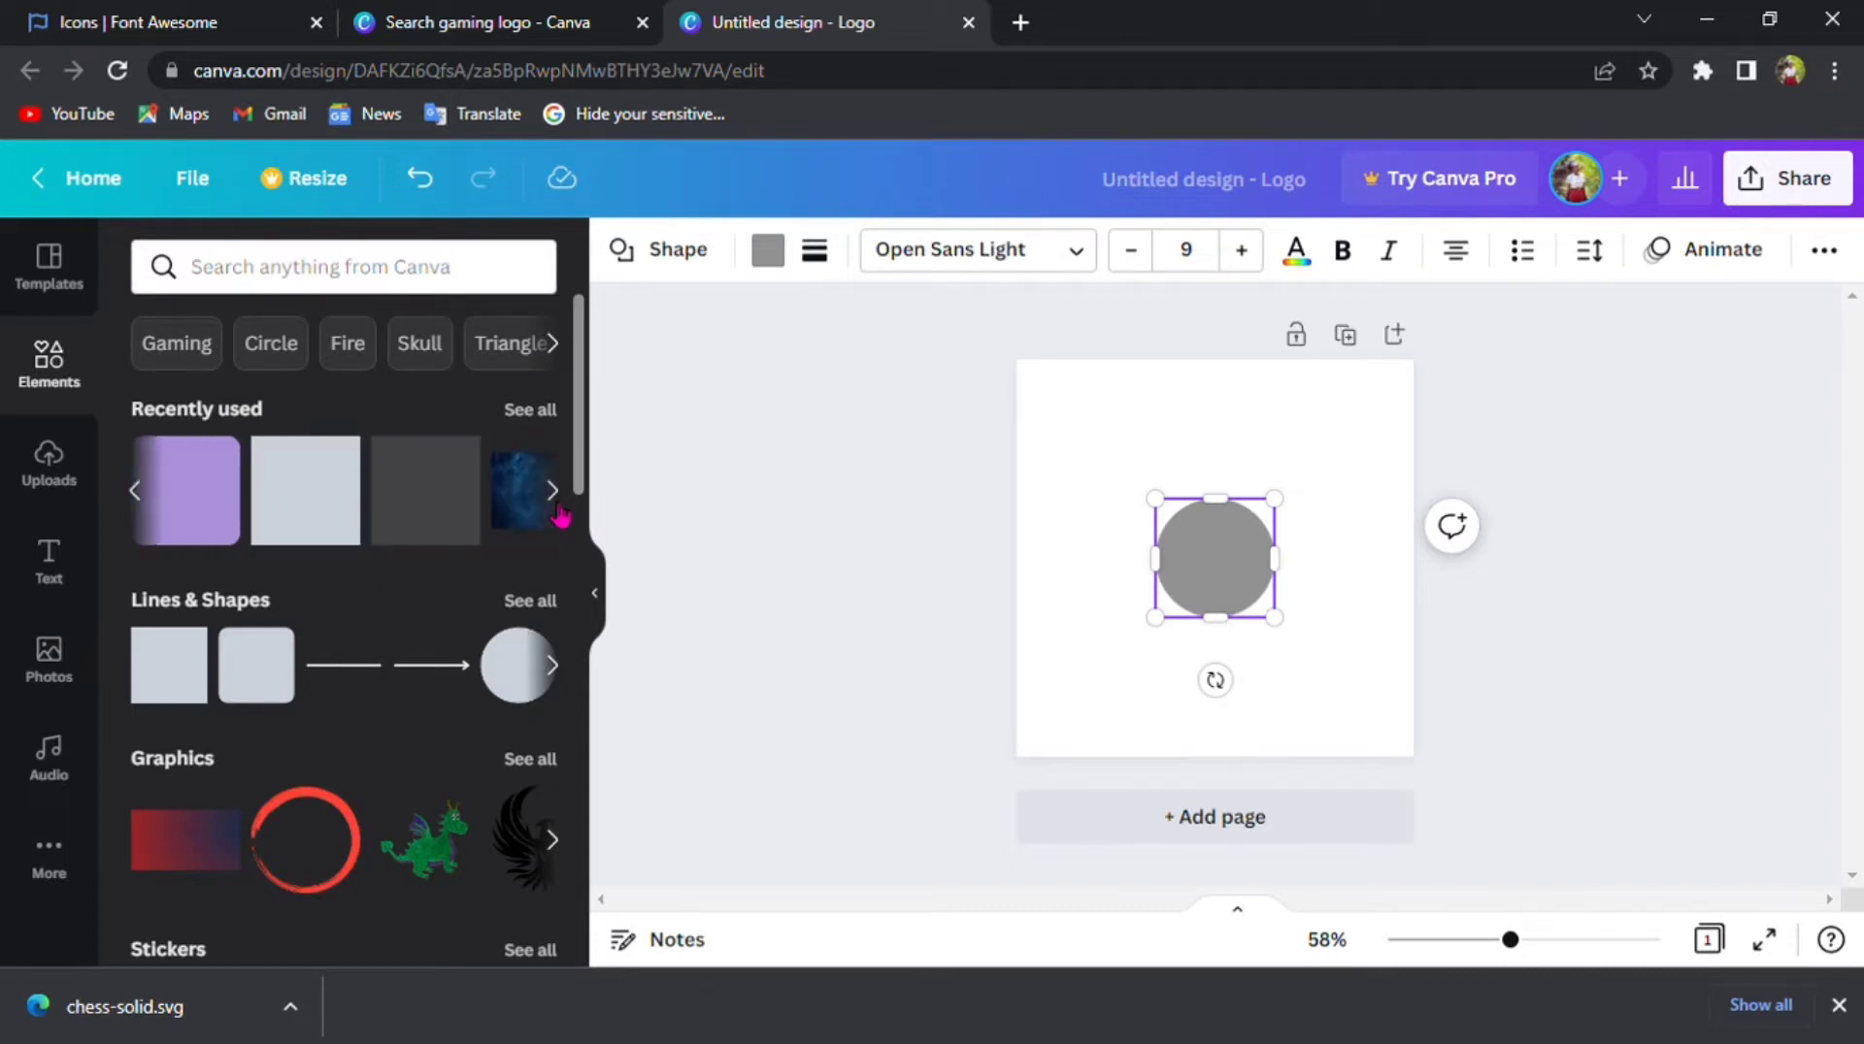
click(558, 843)
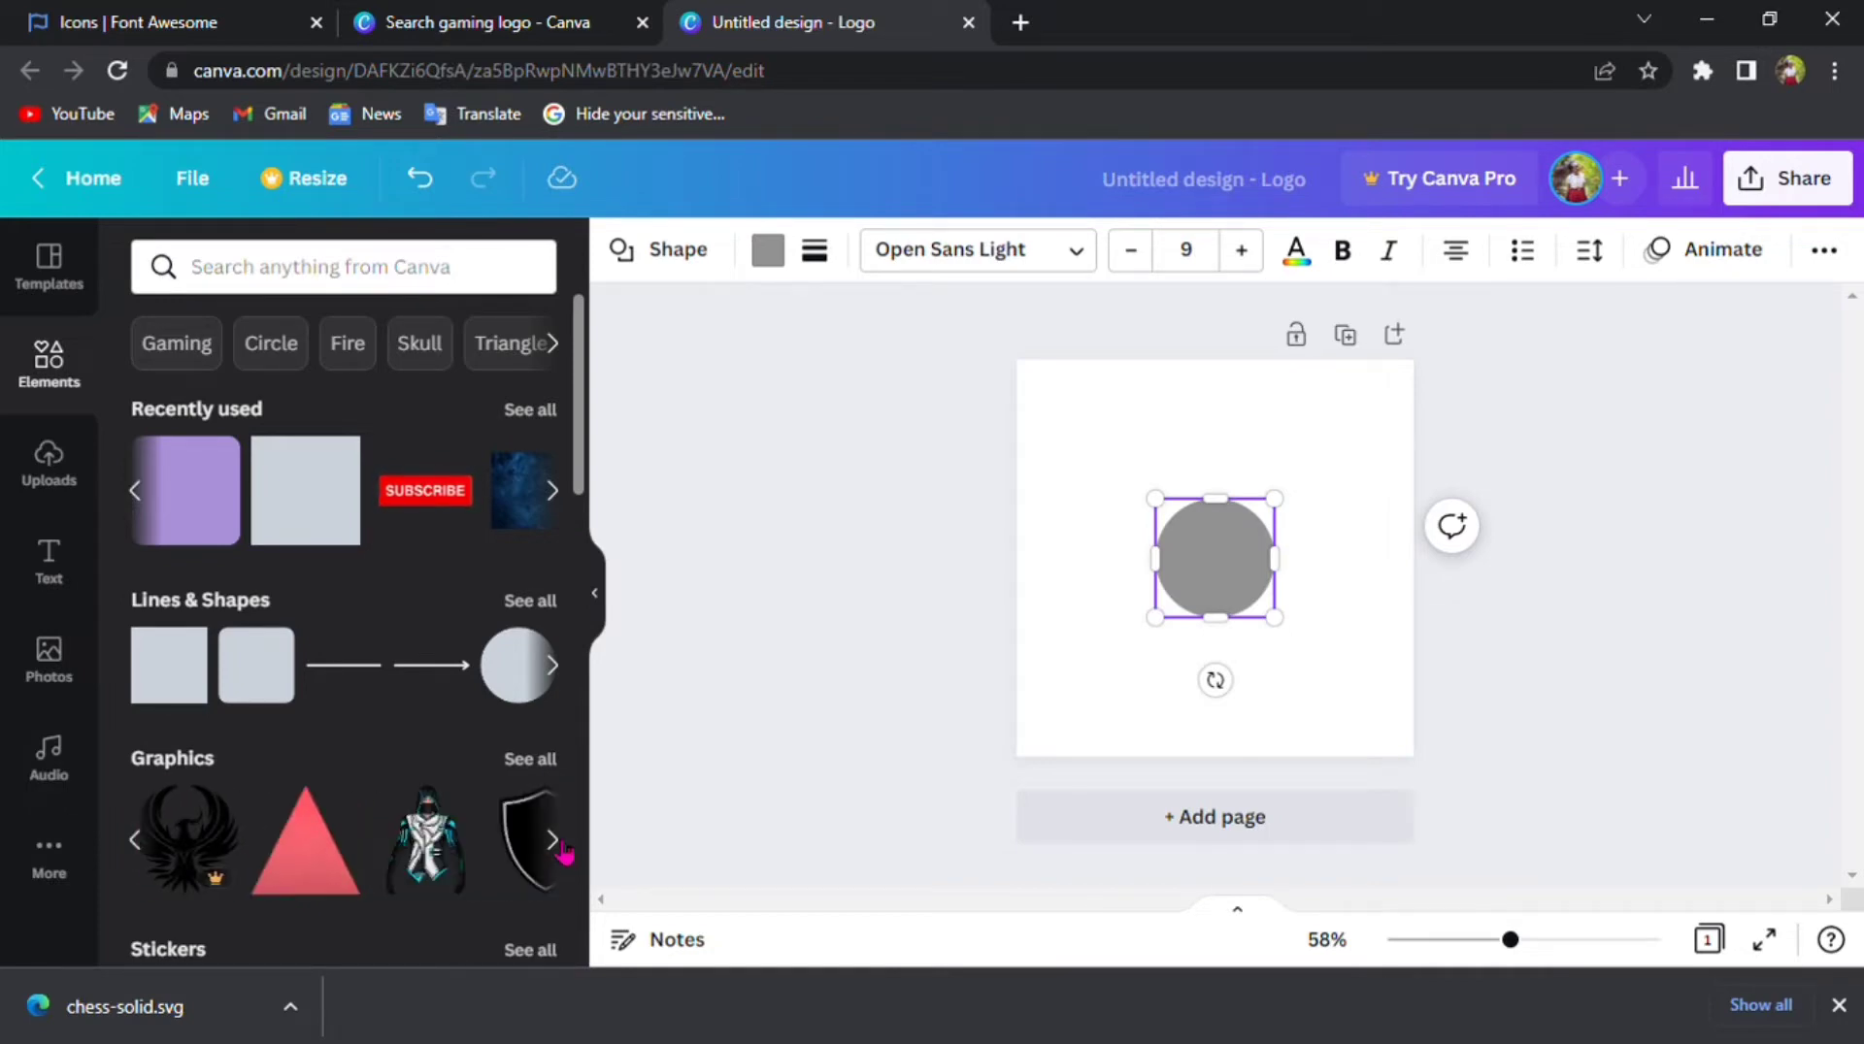
click(561, 846)
scroll(563, 850, down, 1)
scroll(563, 851, down, 2)
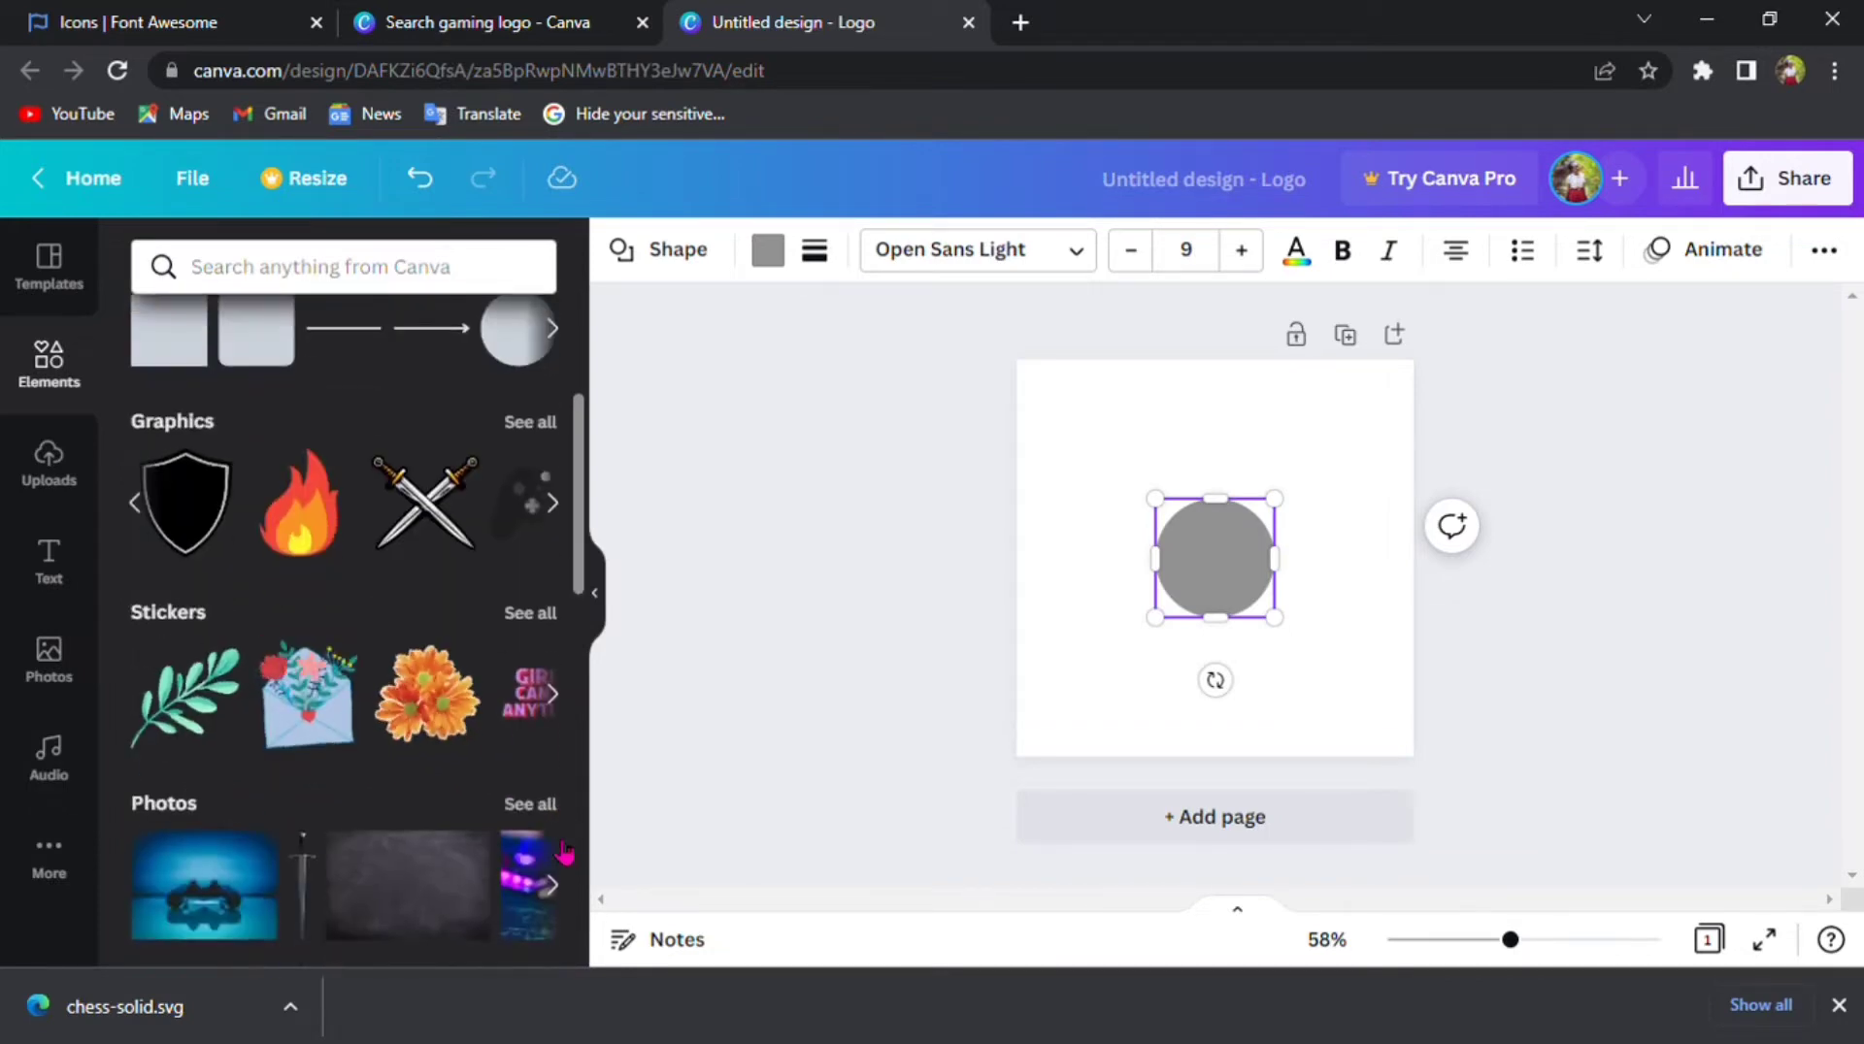
scroll(563, 850, up, 1)
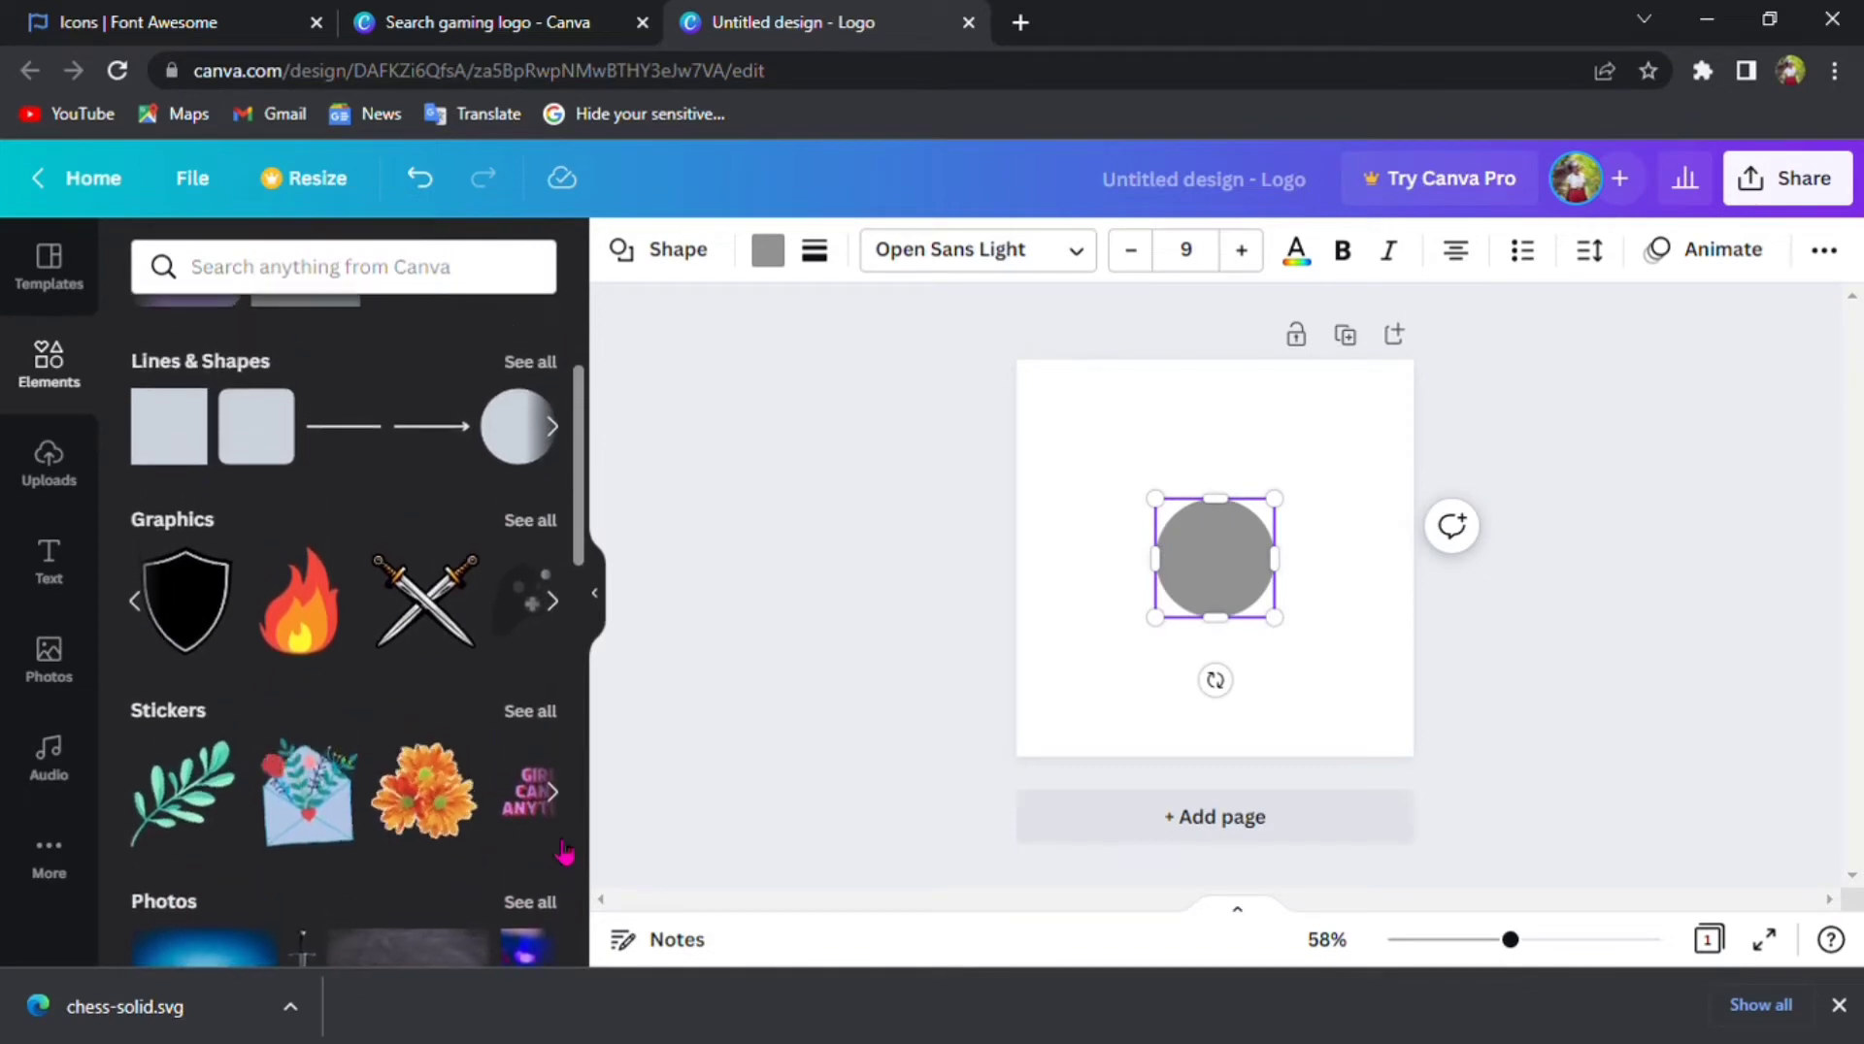
- Enlarge the grey circle to about two thirds of the page width and centre it on the page
drag(1169, 521, 1121, 473)
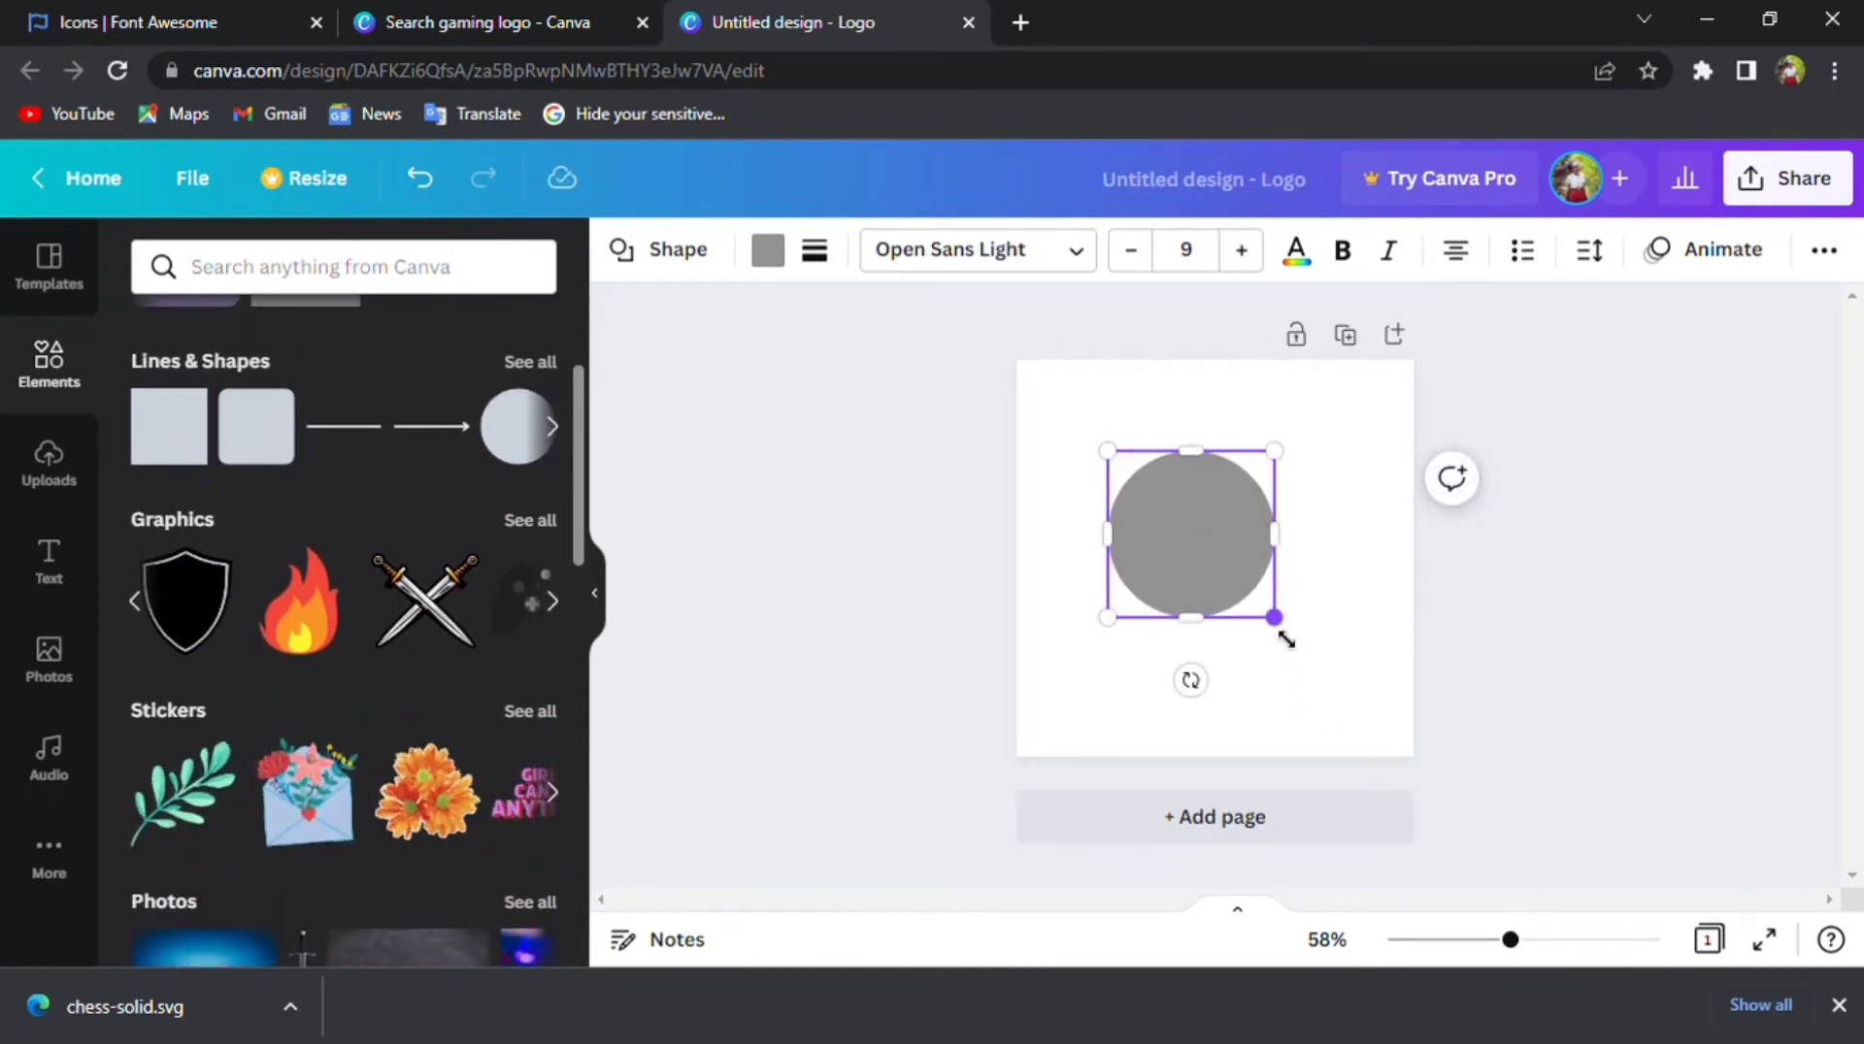
drag(1283, 636, 1371, 716)
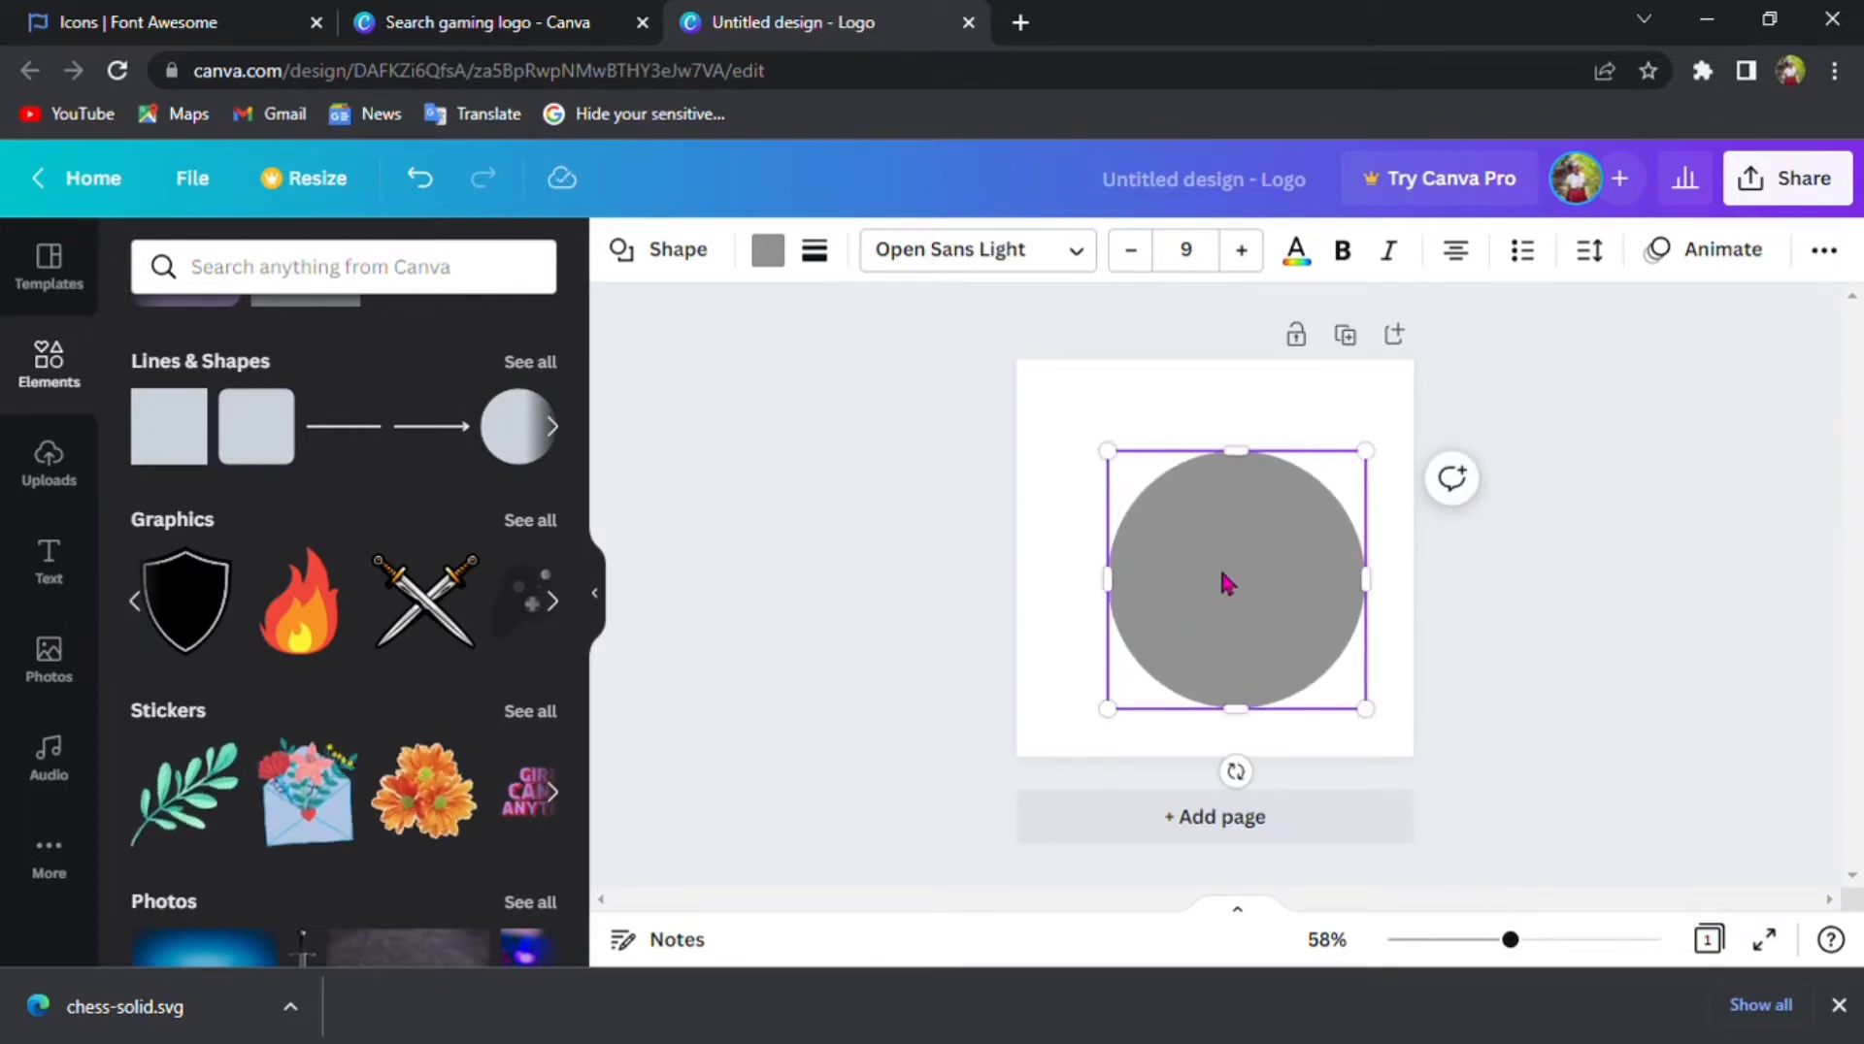
drag(1225, 580, 1225, 573)
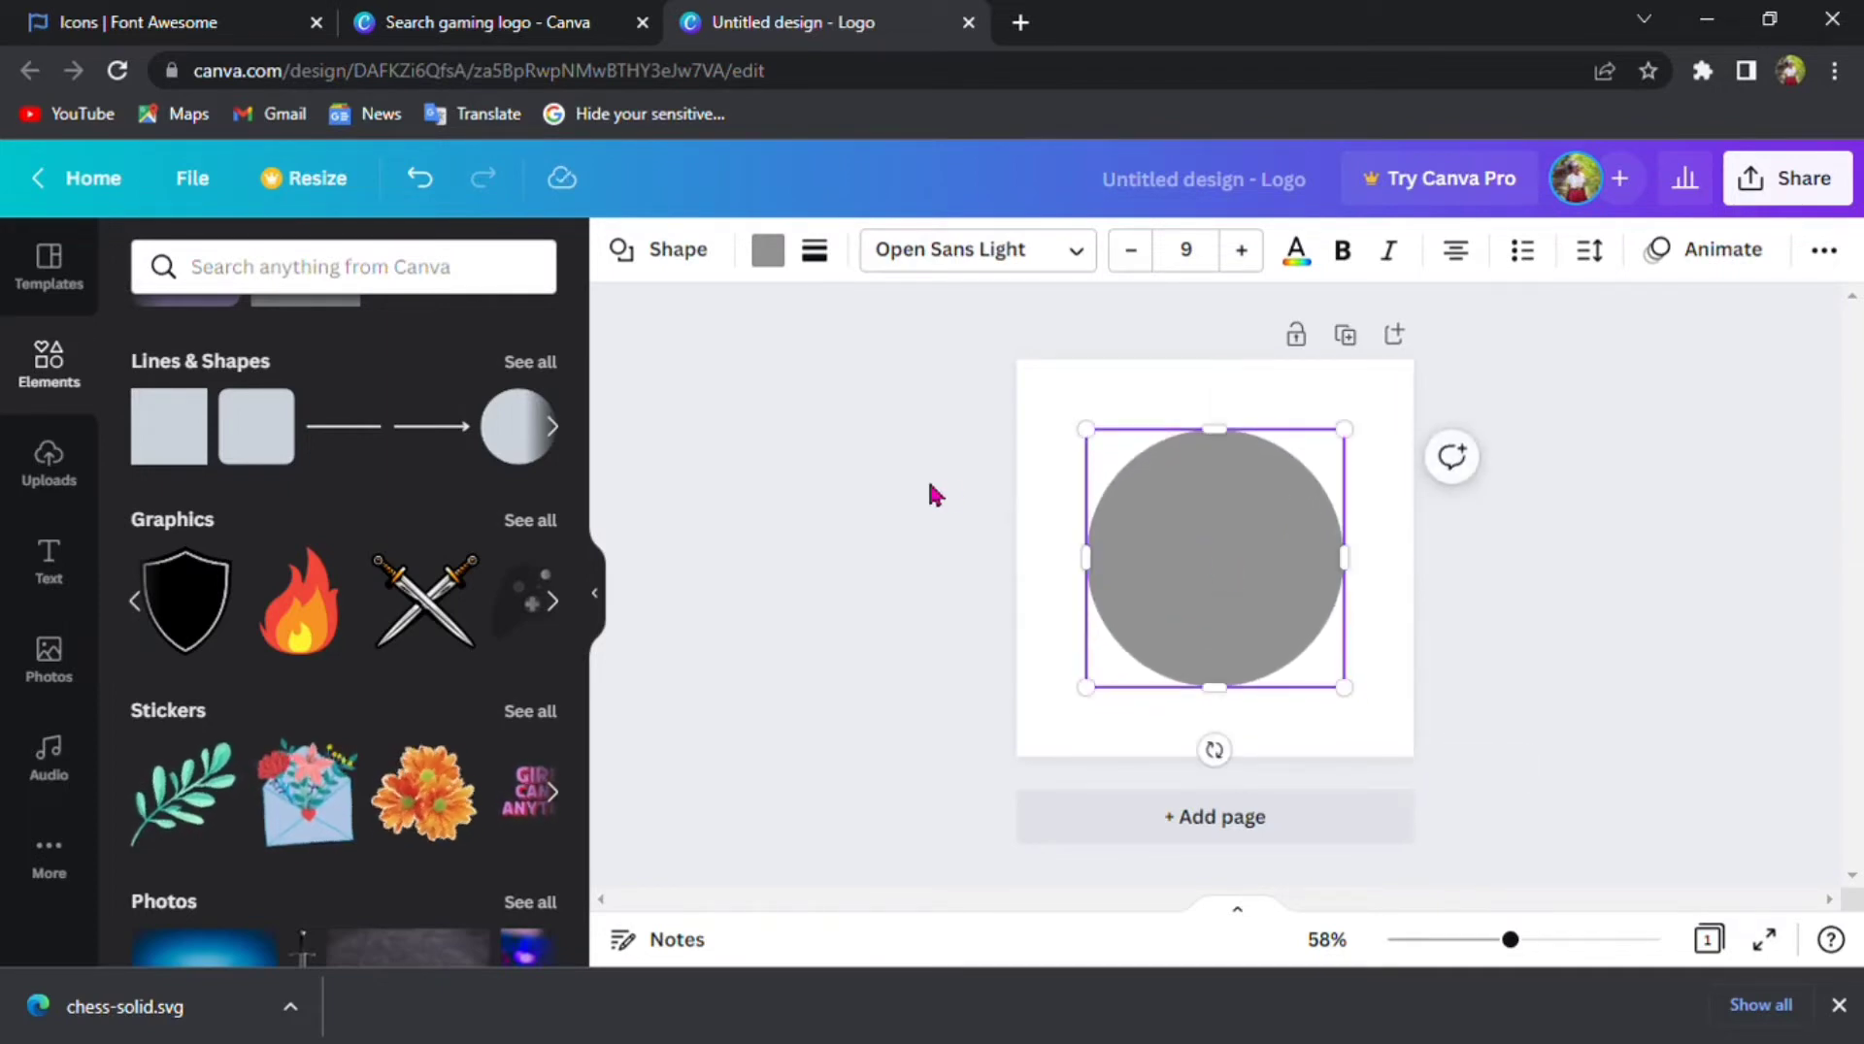
- Fill the circle with black and enlarge it slightly from its upper-left corner
click(788, 250)
click(335, 393)
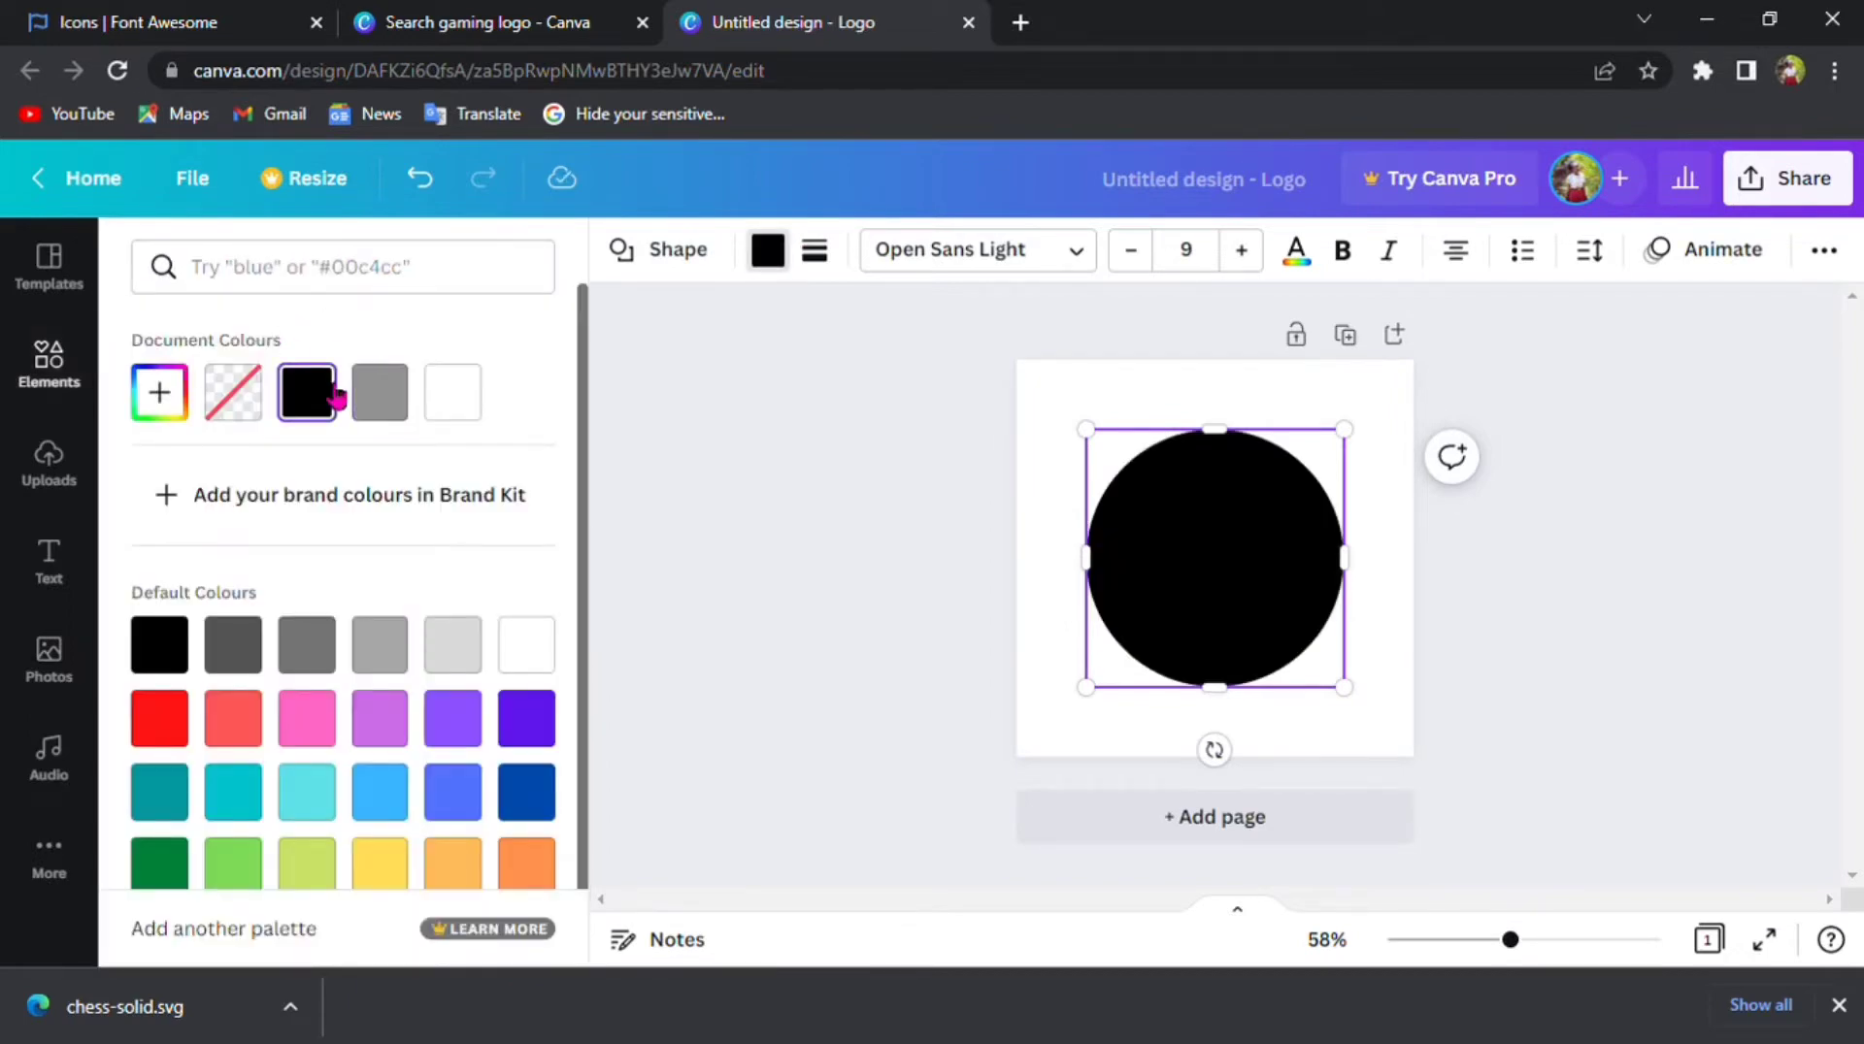
click(1092, 399)
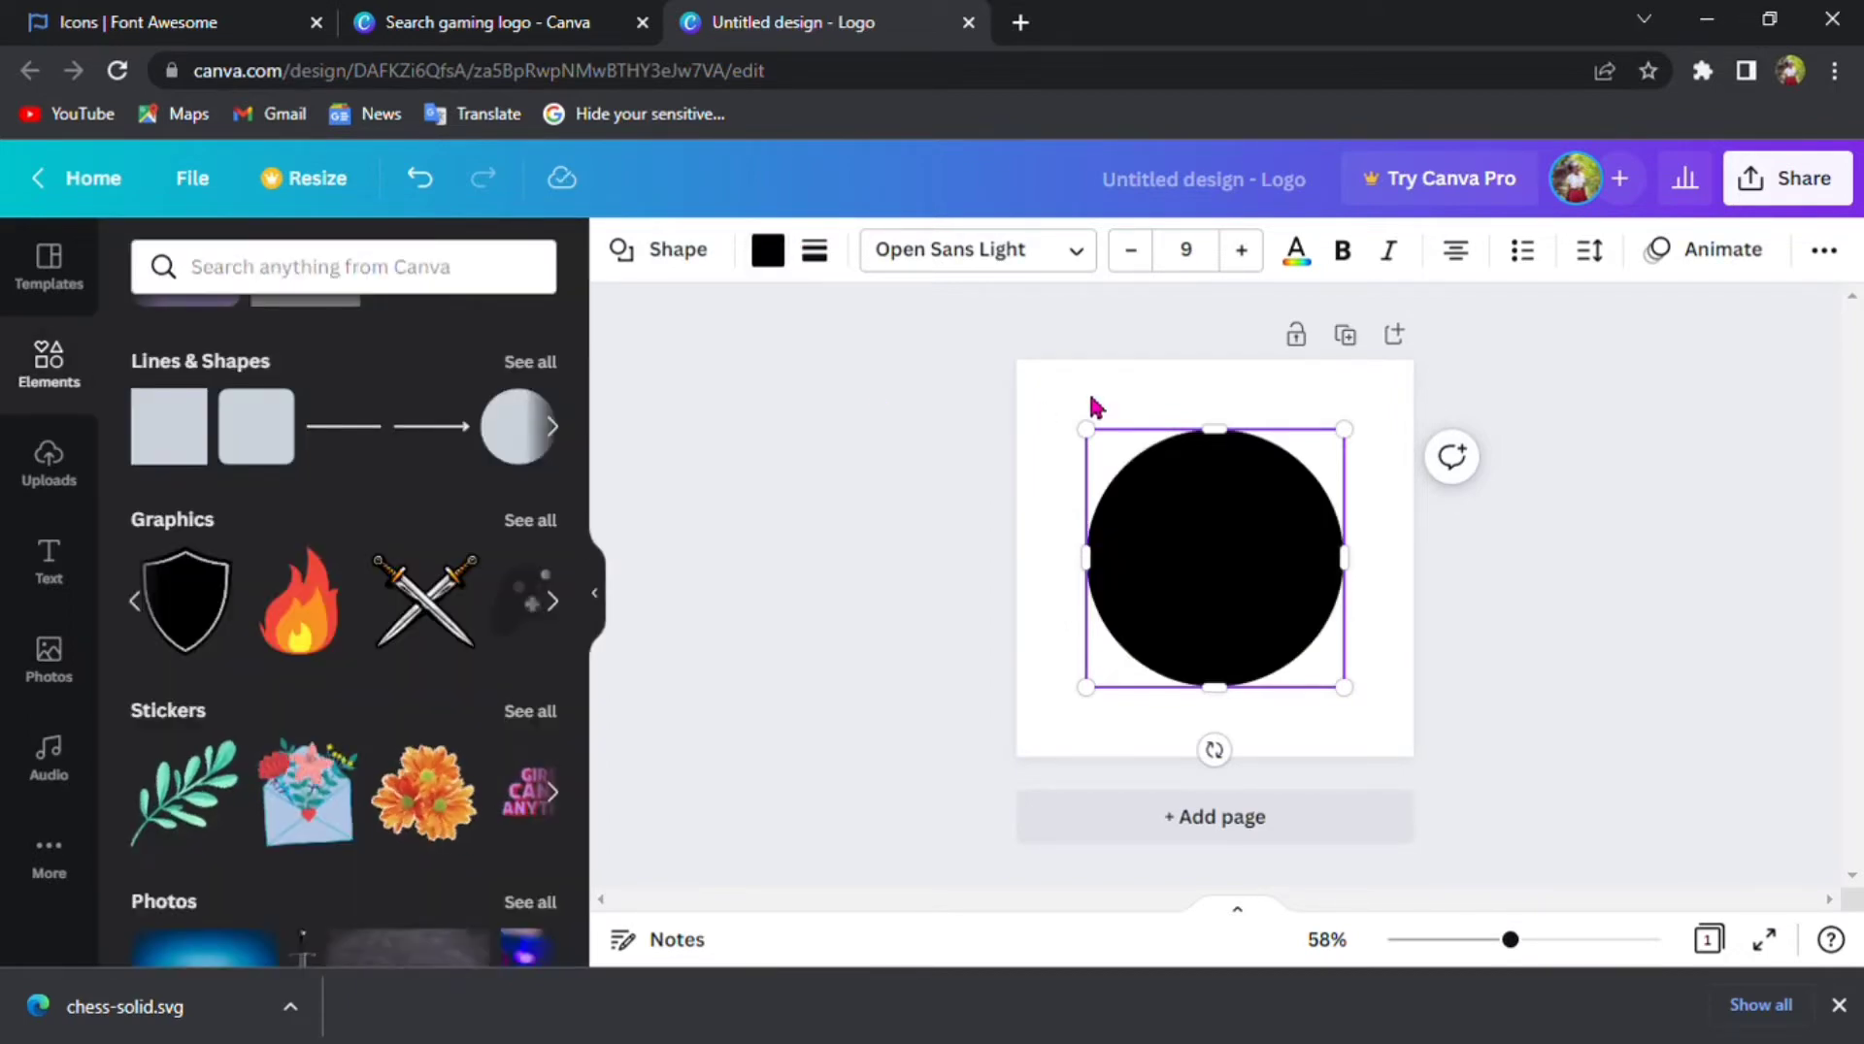
drag(1097, 442, 1082, 423)
click(1068, 406)
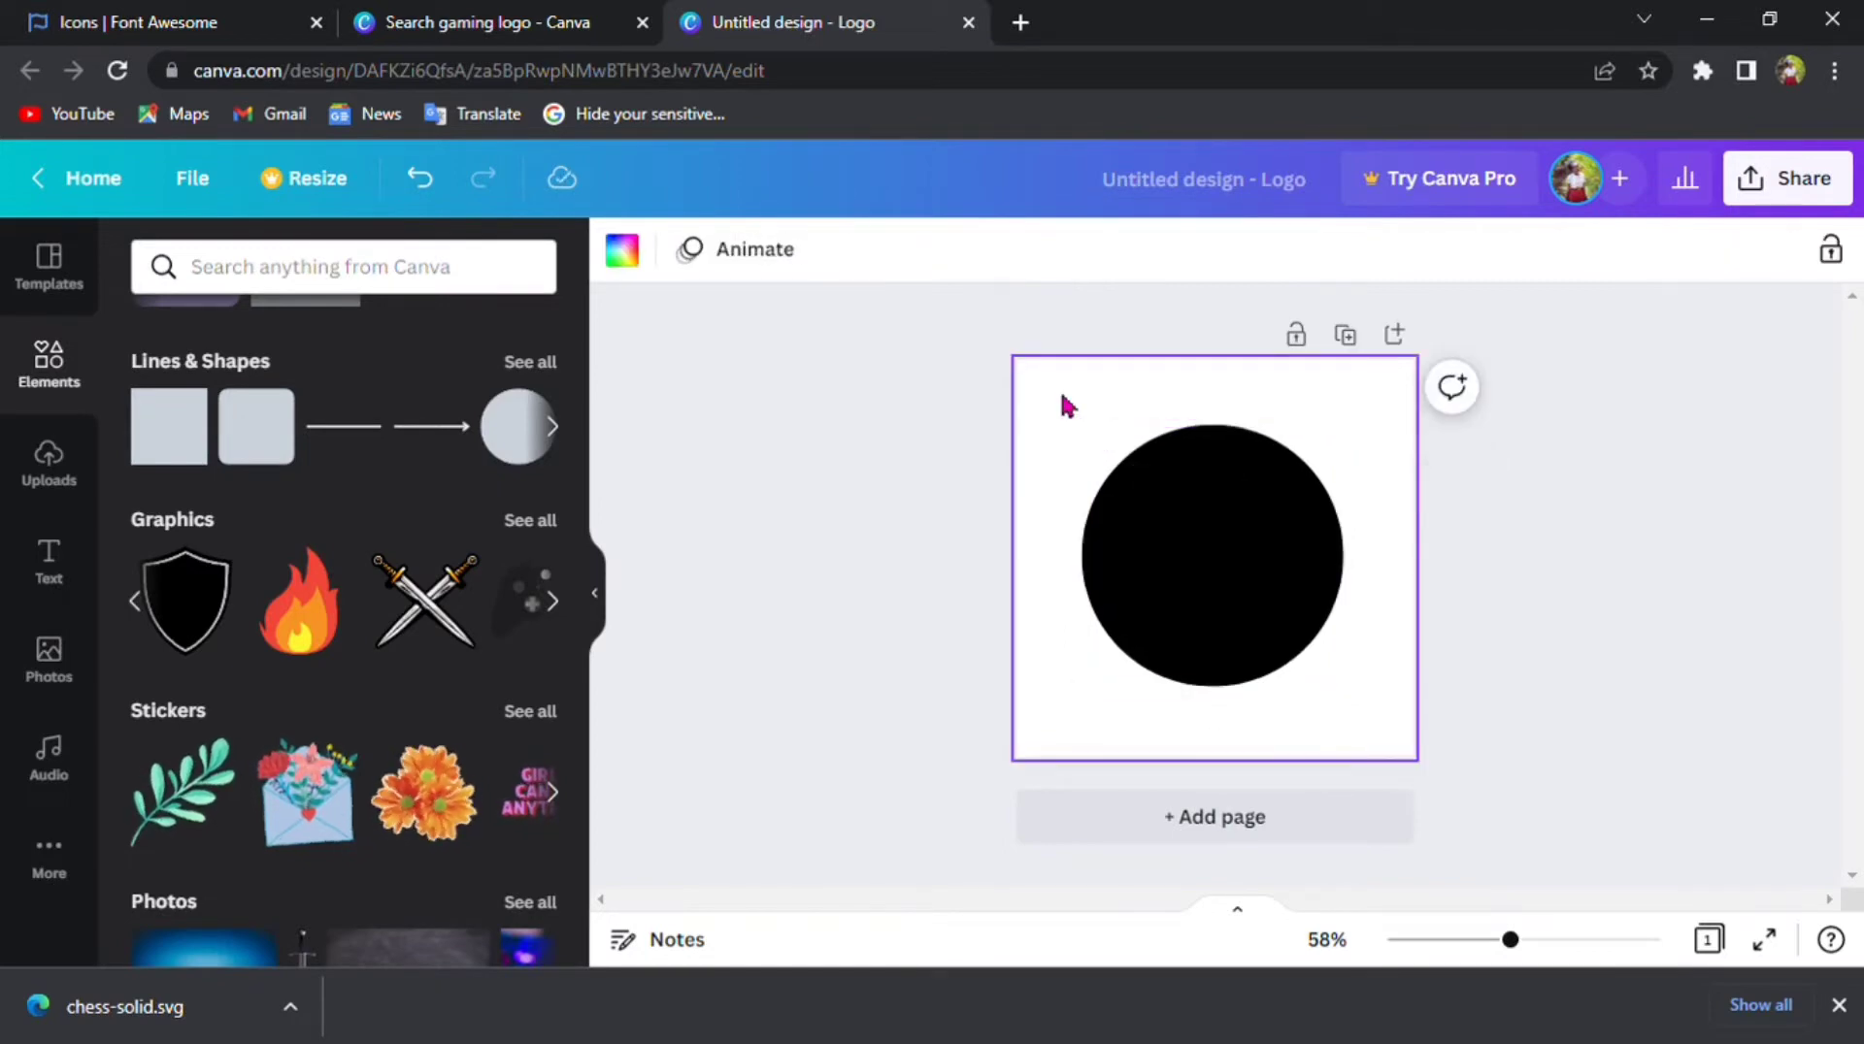
- Place the uploaded chess icon on top of the black circle
click(1202, 533)
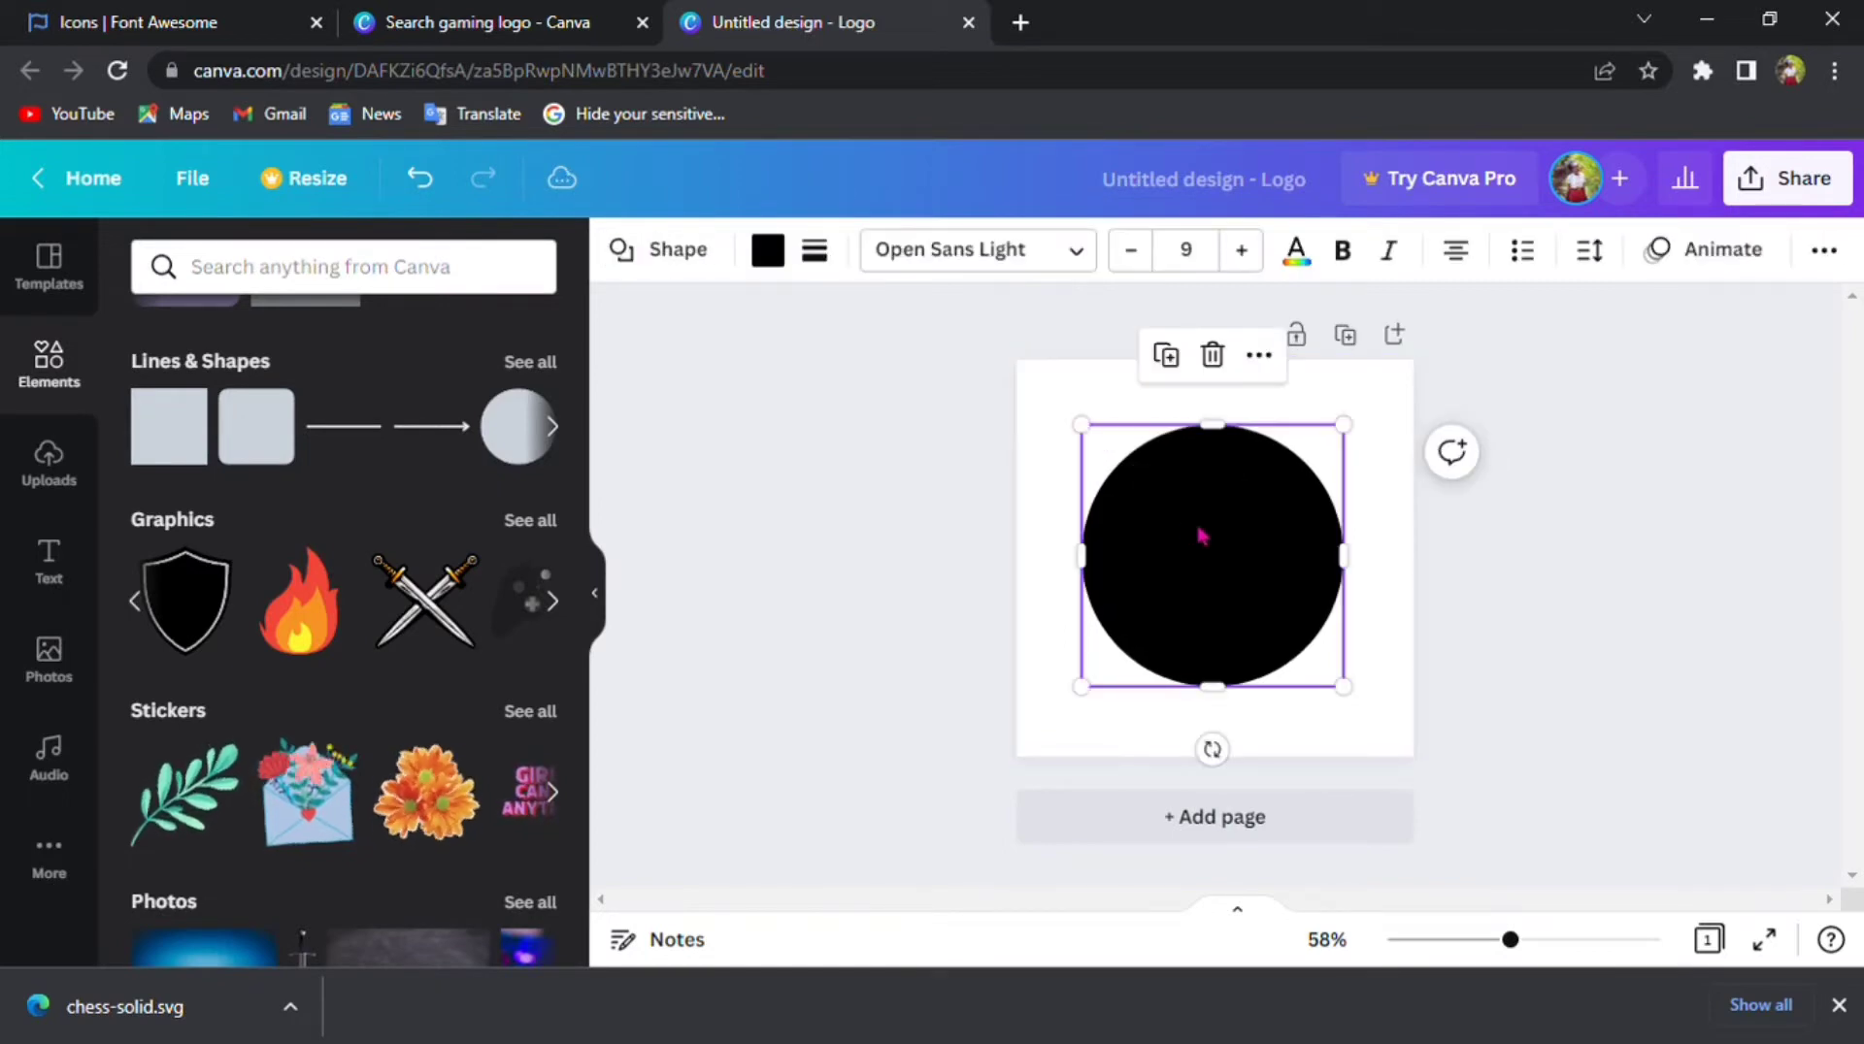
click(49, 462)
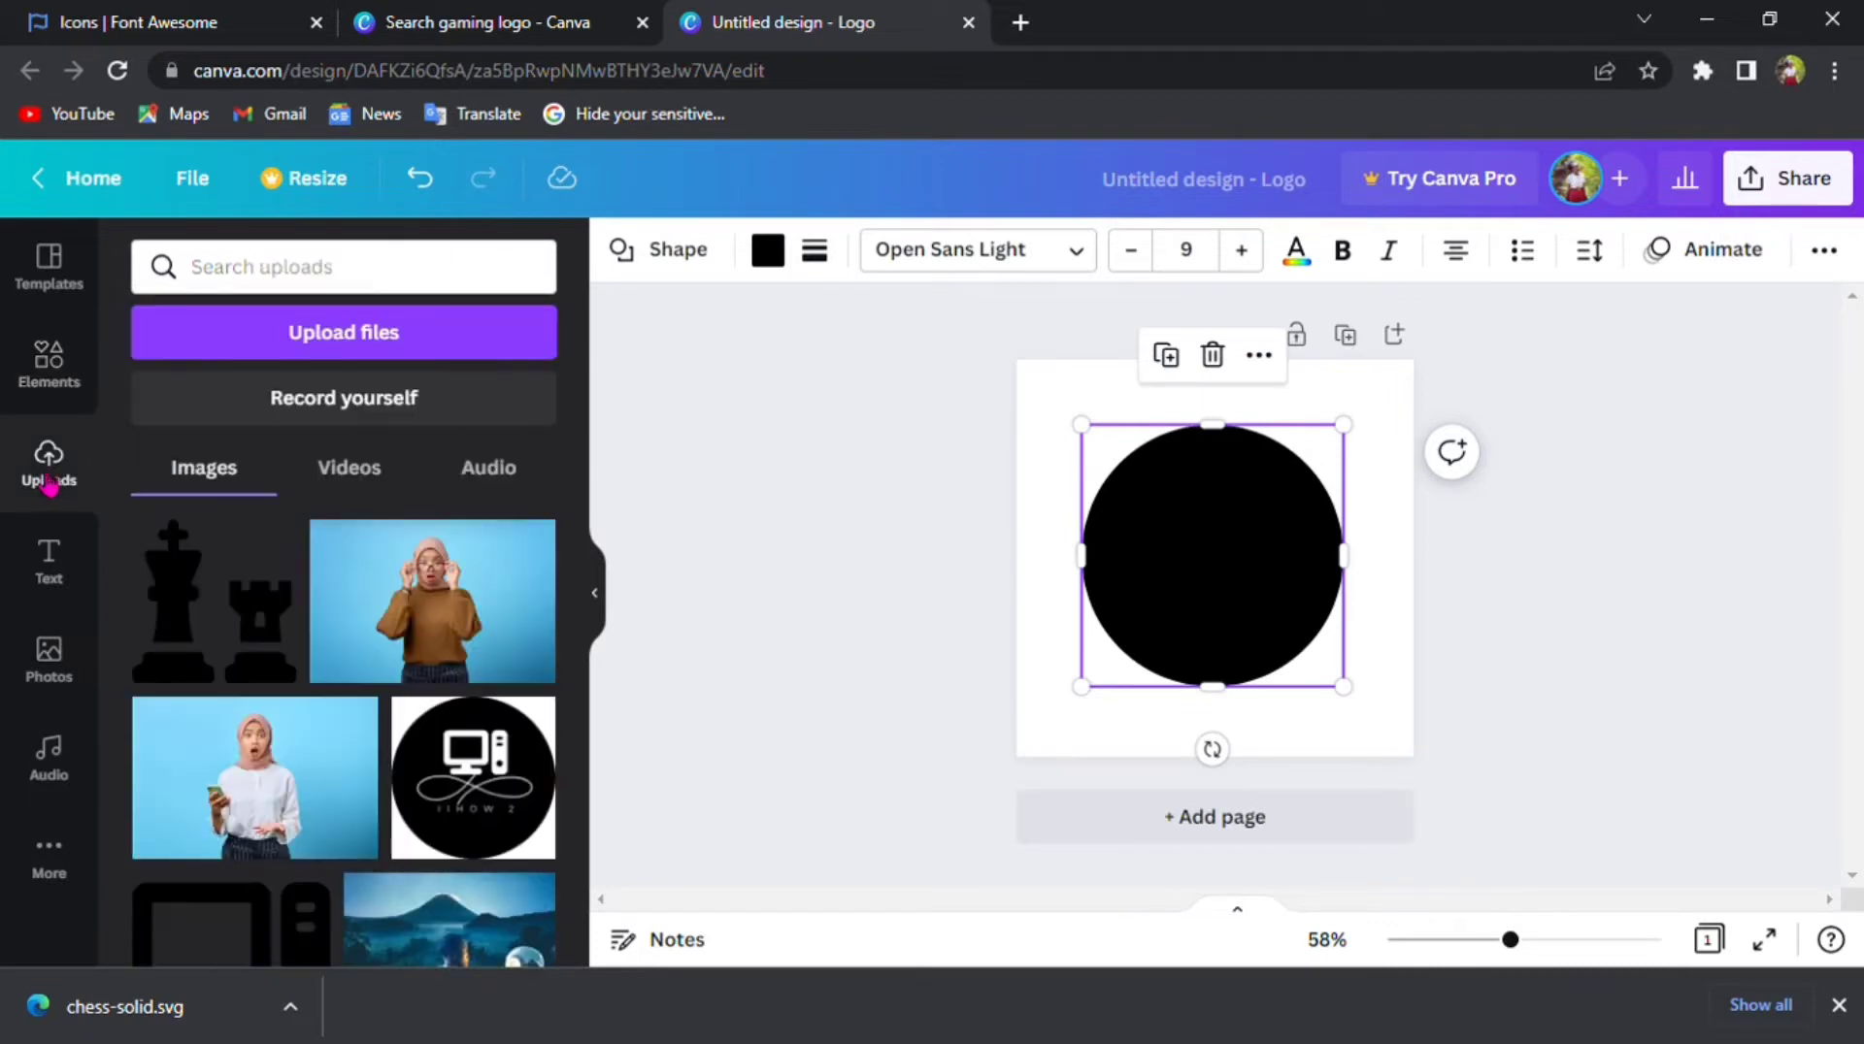
click(206, 649)
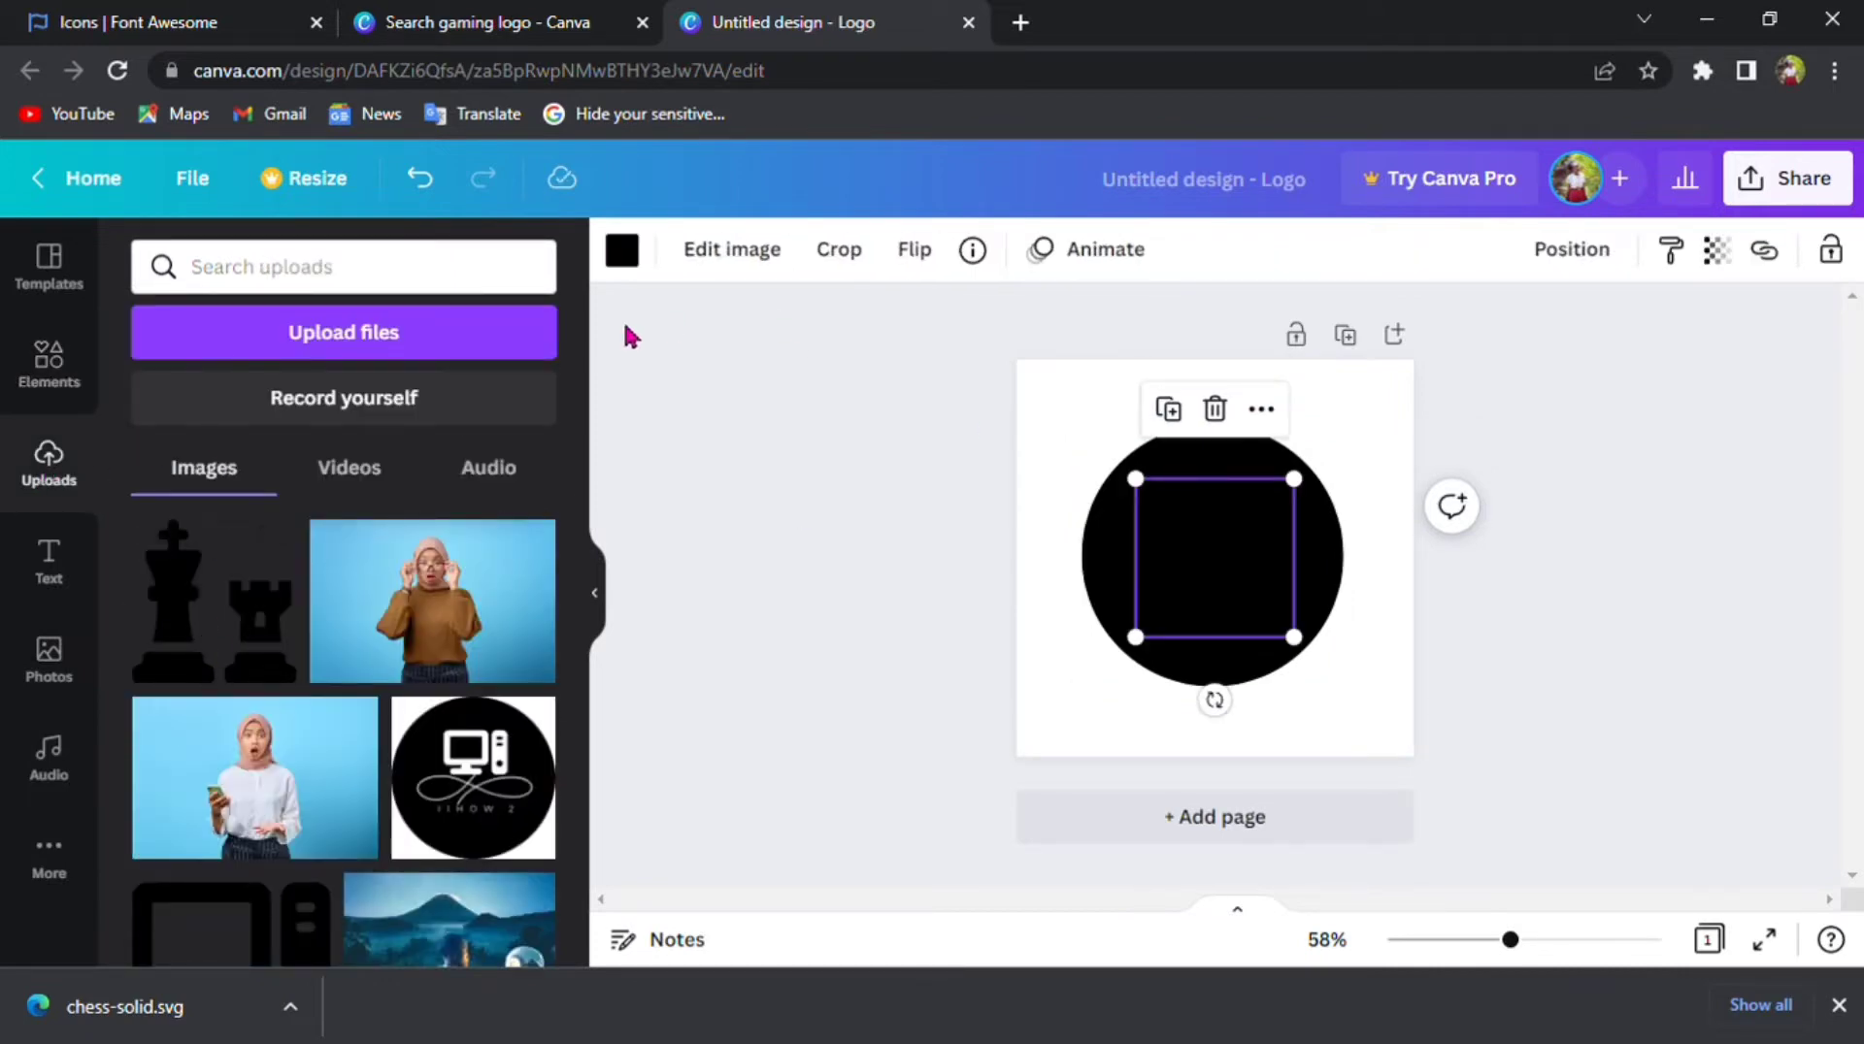
- Recolour the chess icon white, shrink it to about a third of the circle's width and centre it in the circle's upper half
click(621, 251)
click(307, 406)
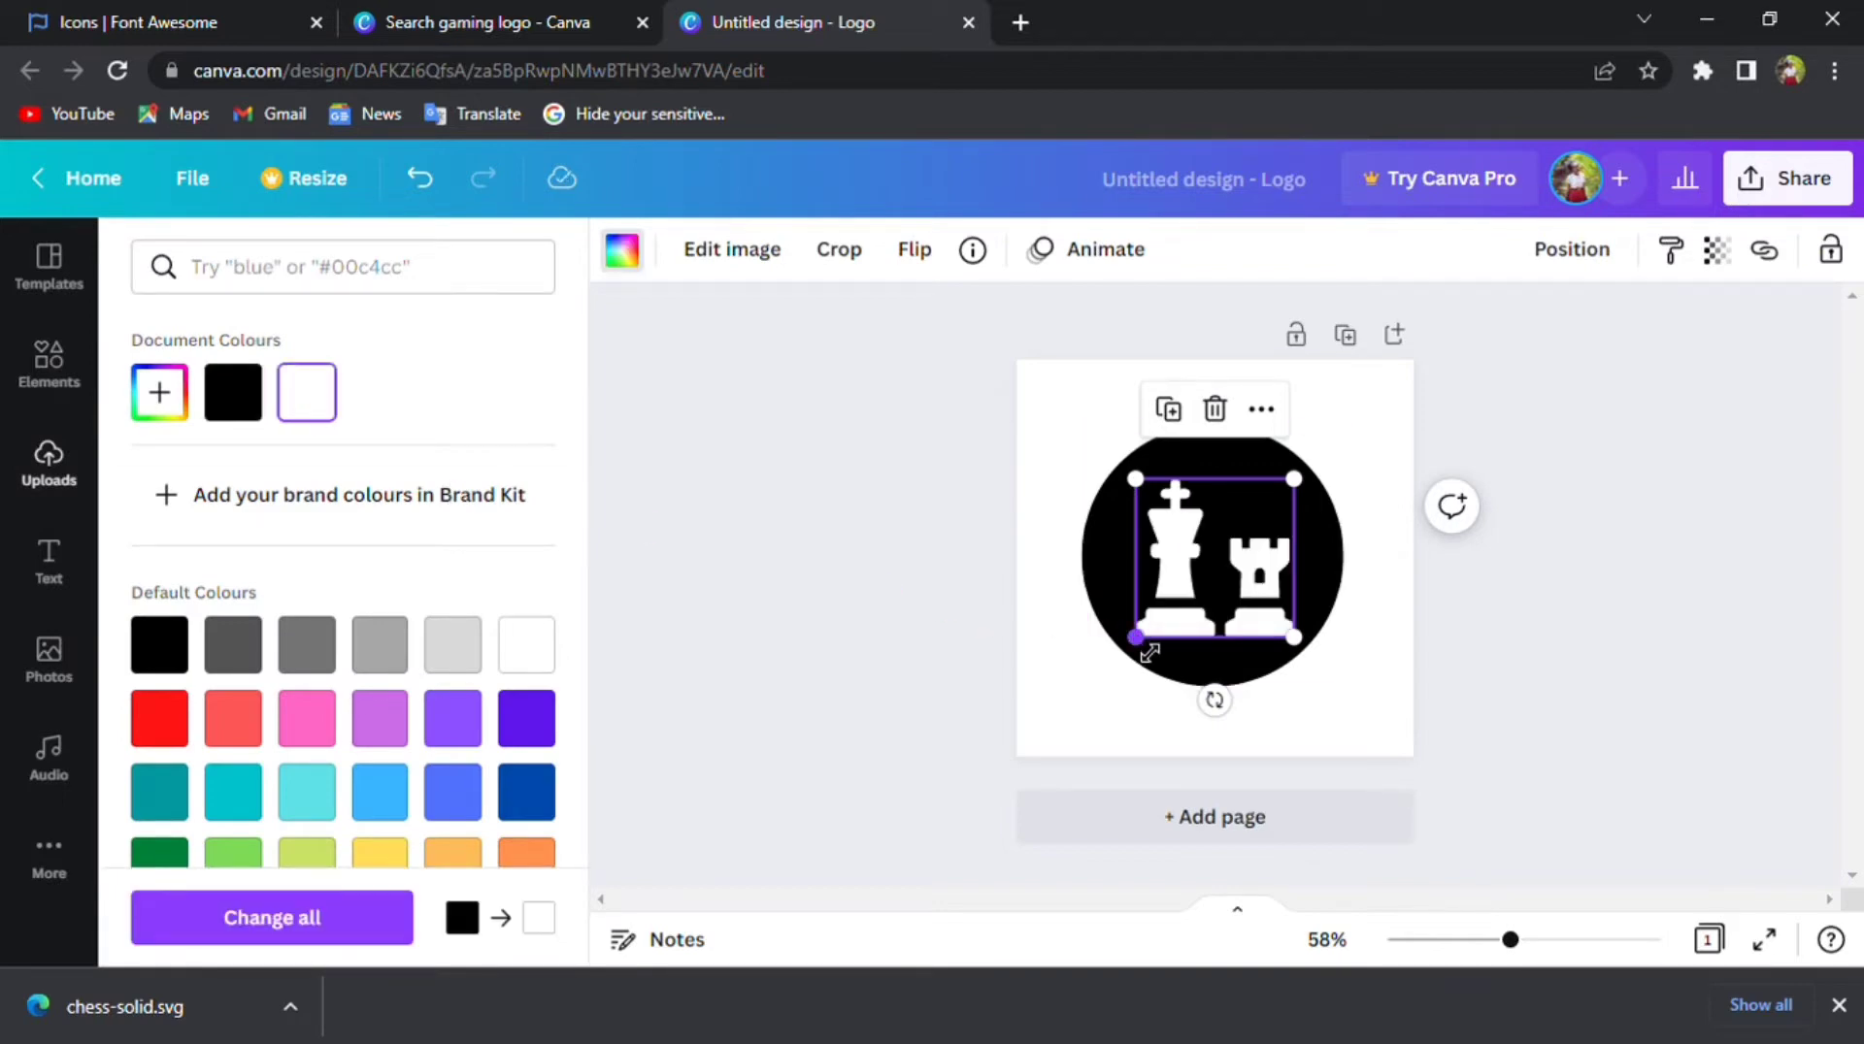
drag(1134, 637, 1236, 504)
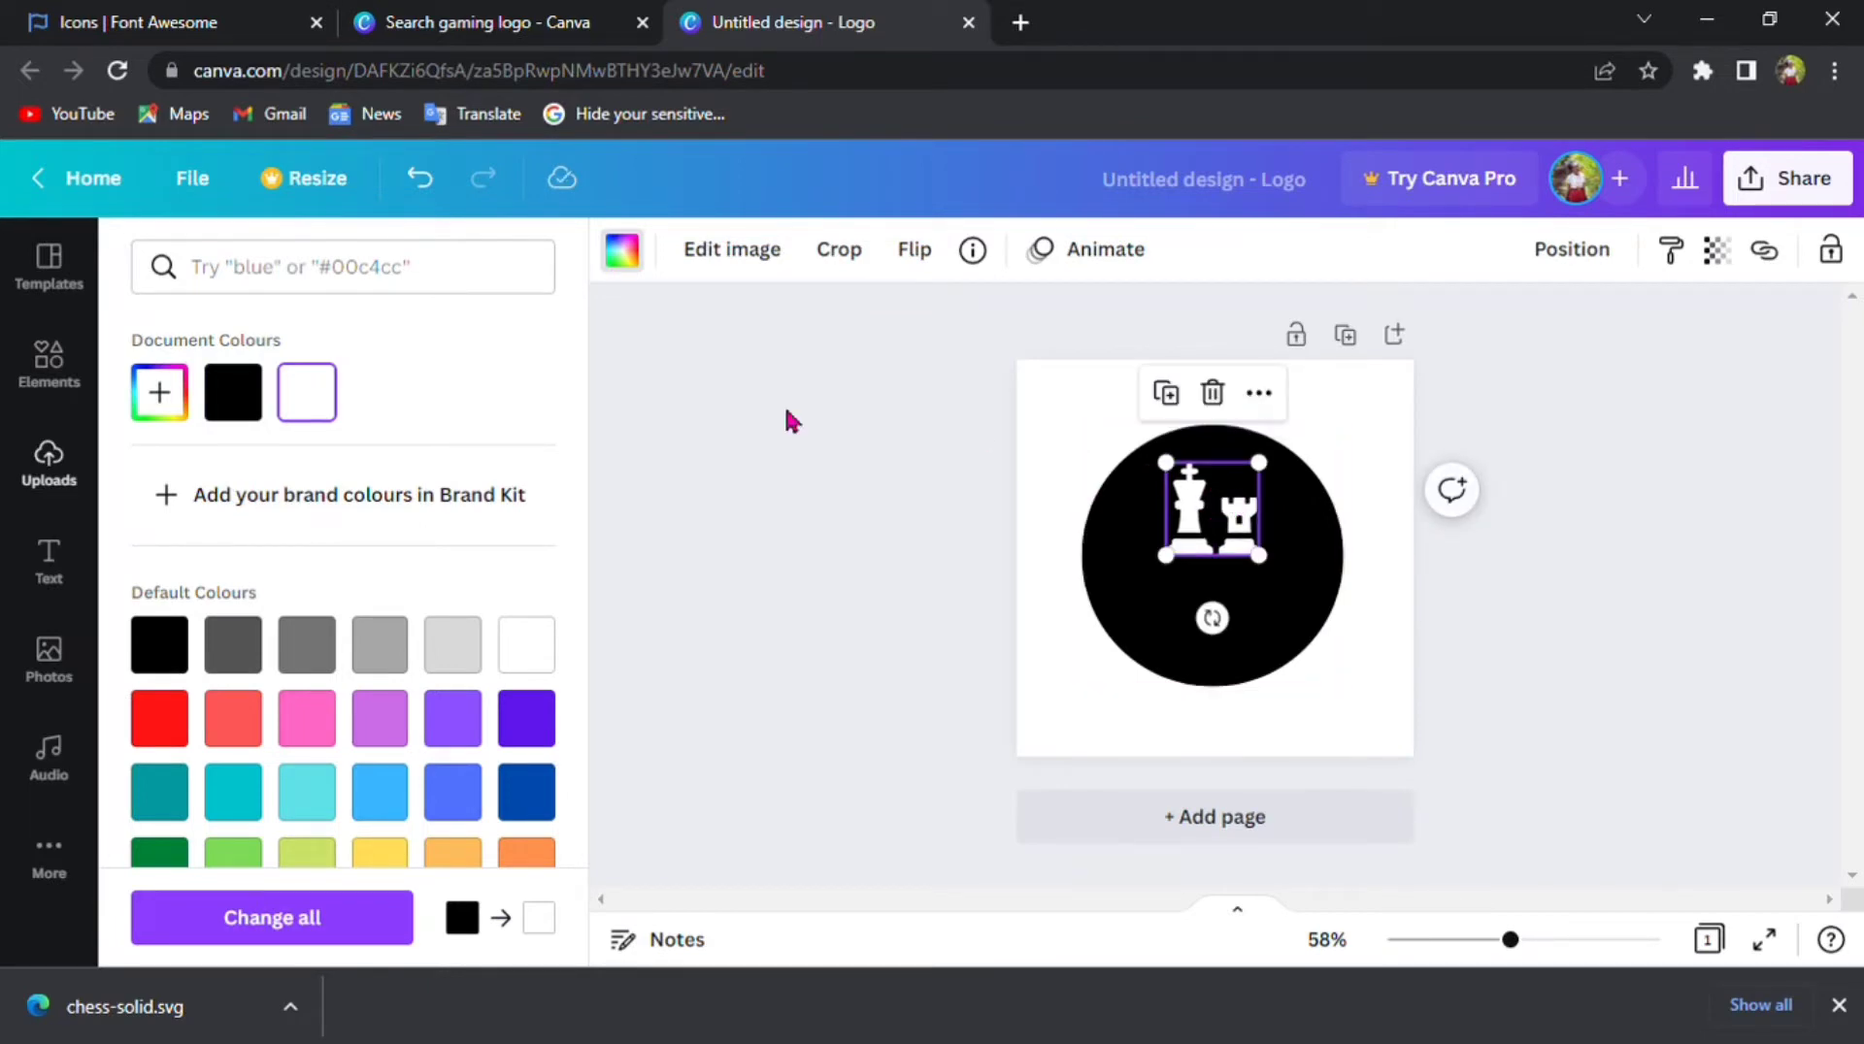
click(1136, 591)
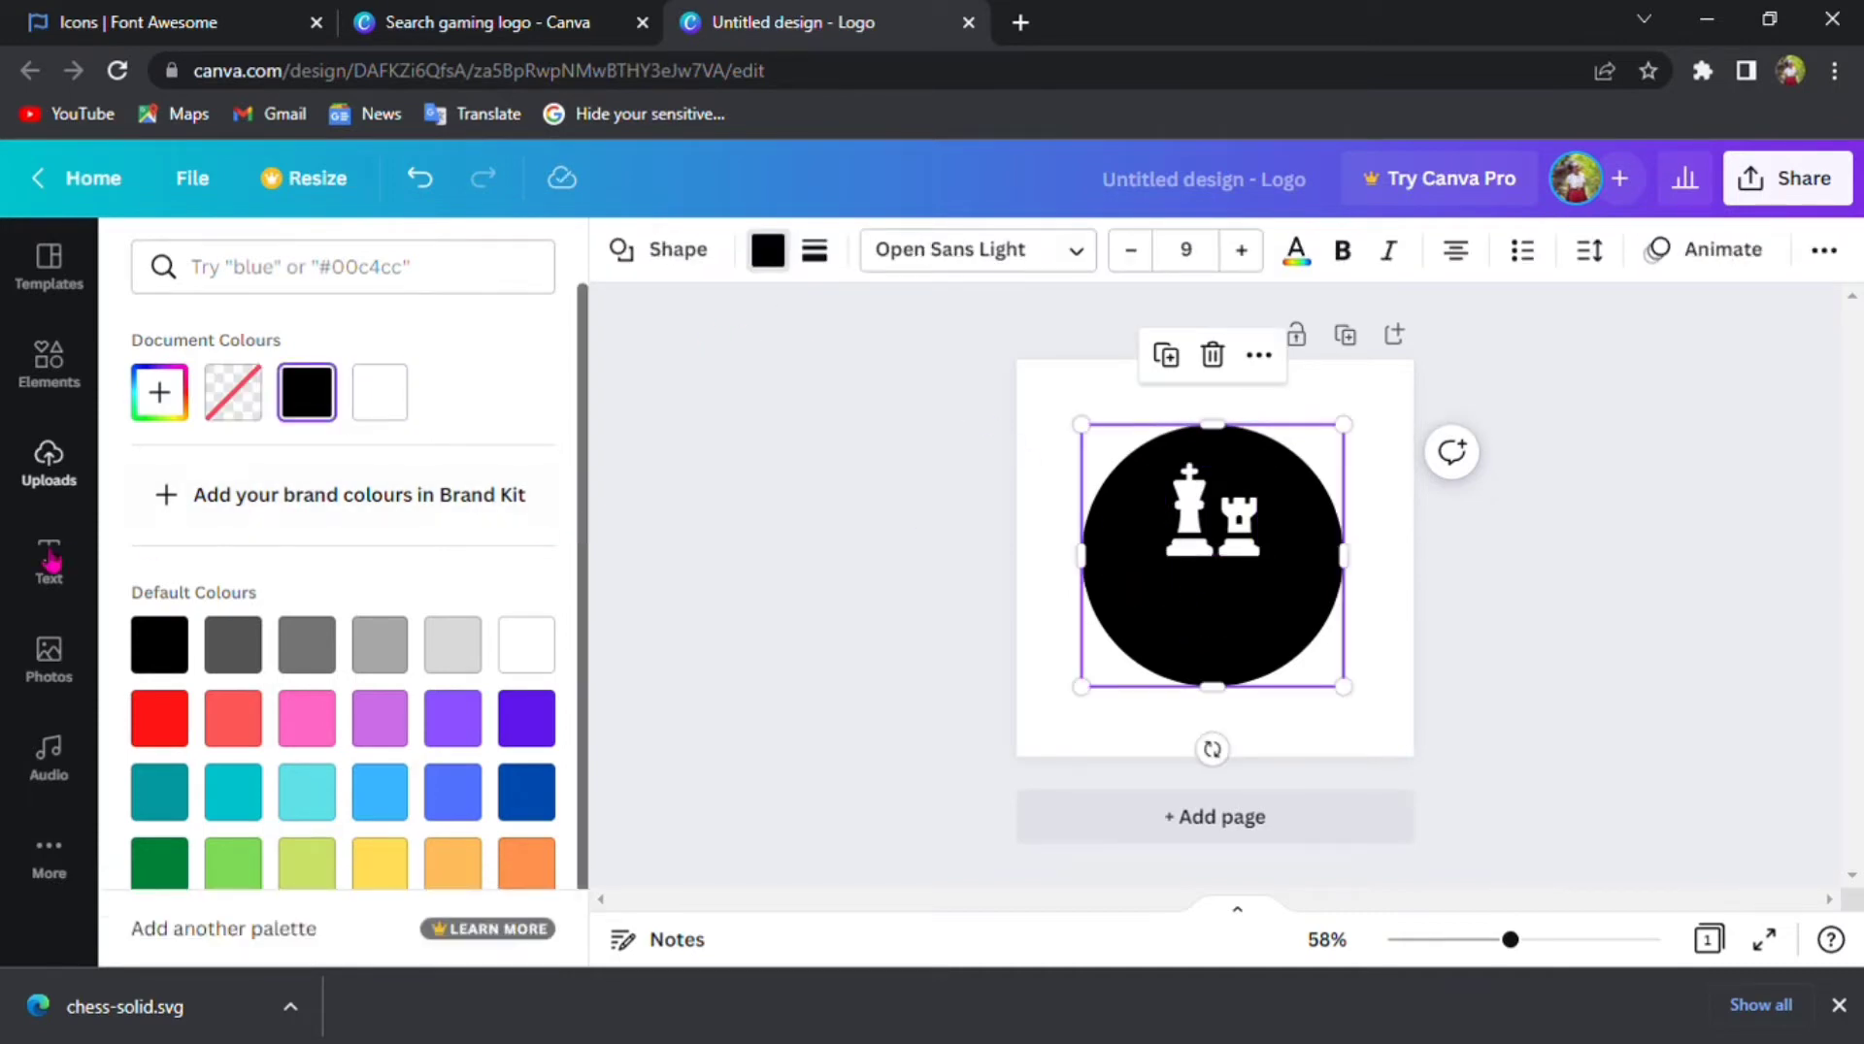
- Add the yellow HUGE SALE font combination, shrink it and place it on the circle directly below the chess icon
click(54, 568)
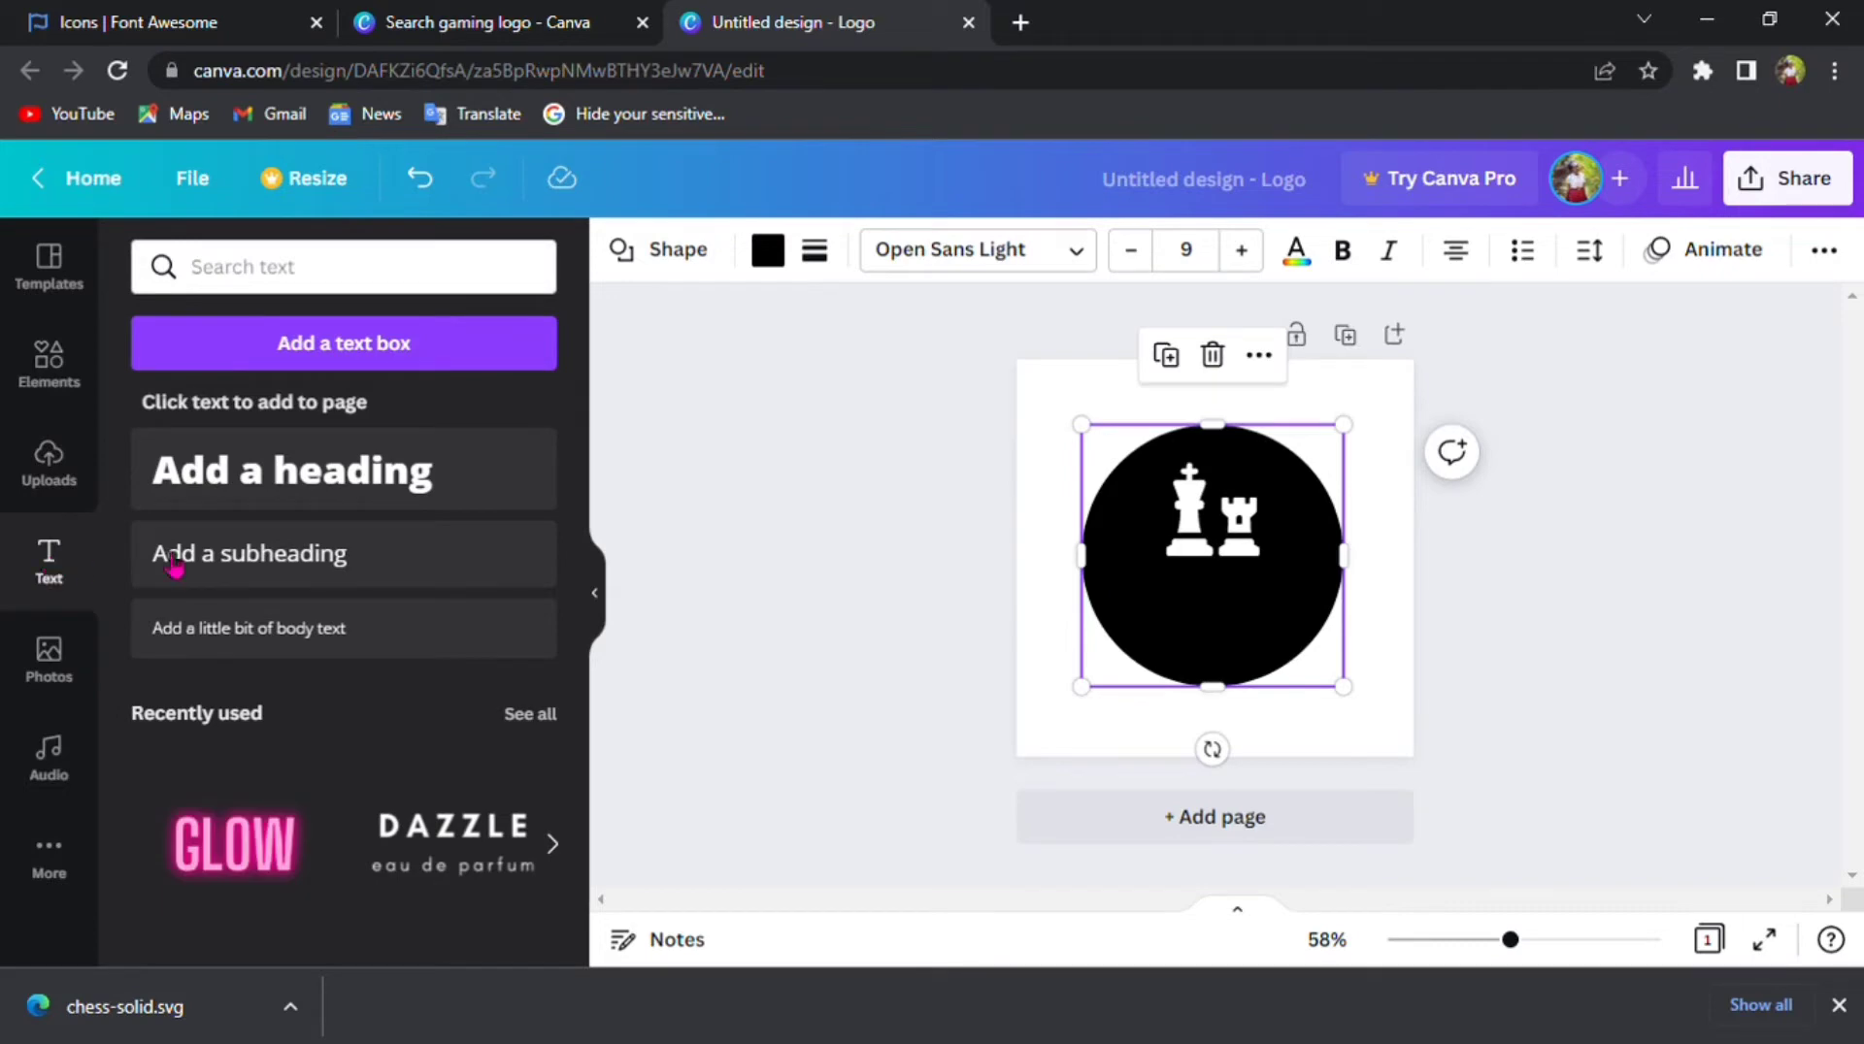
scroll(333, 821, down, 5)
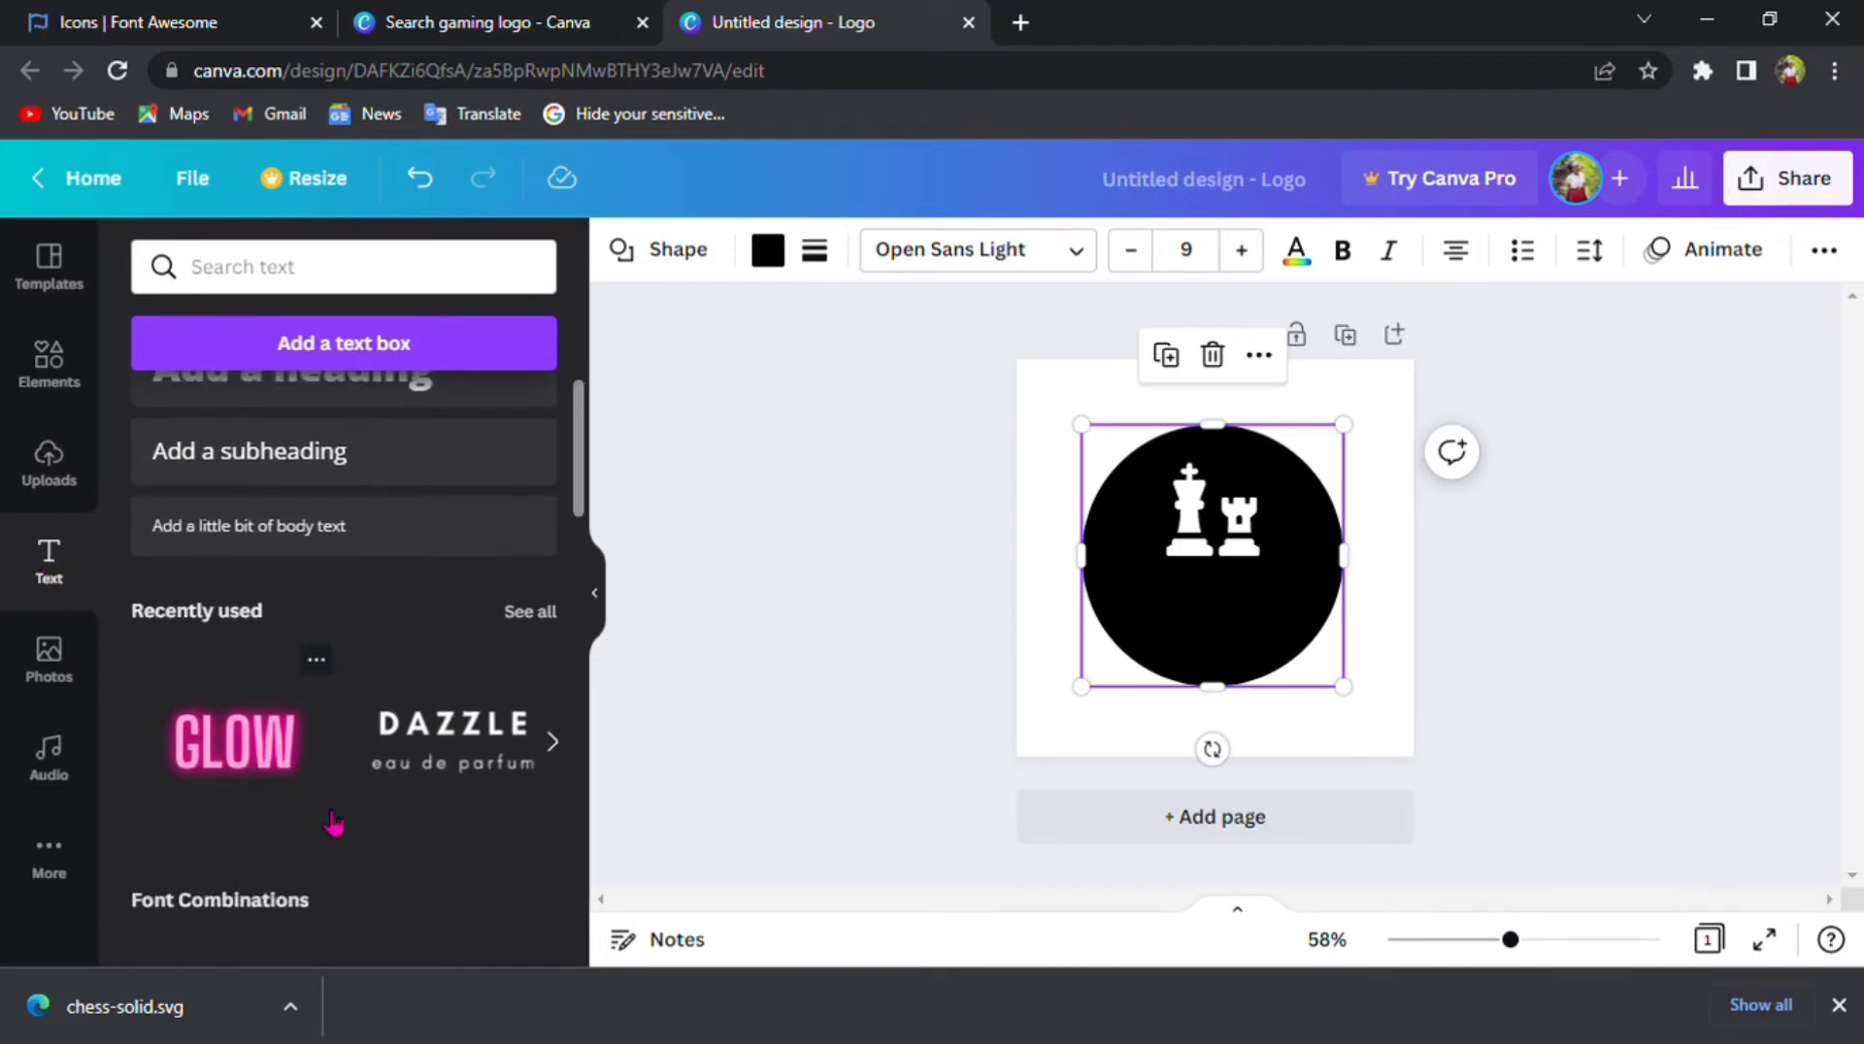
scroll(333, 822, down, 4)
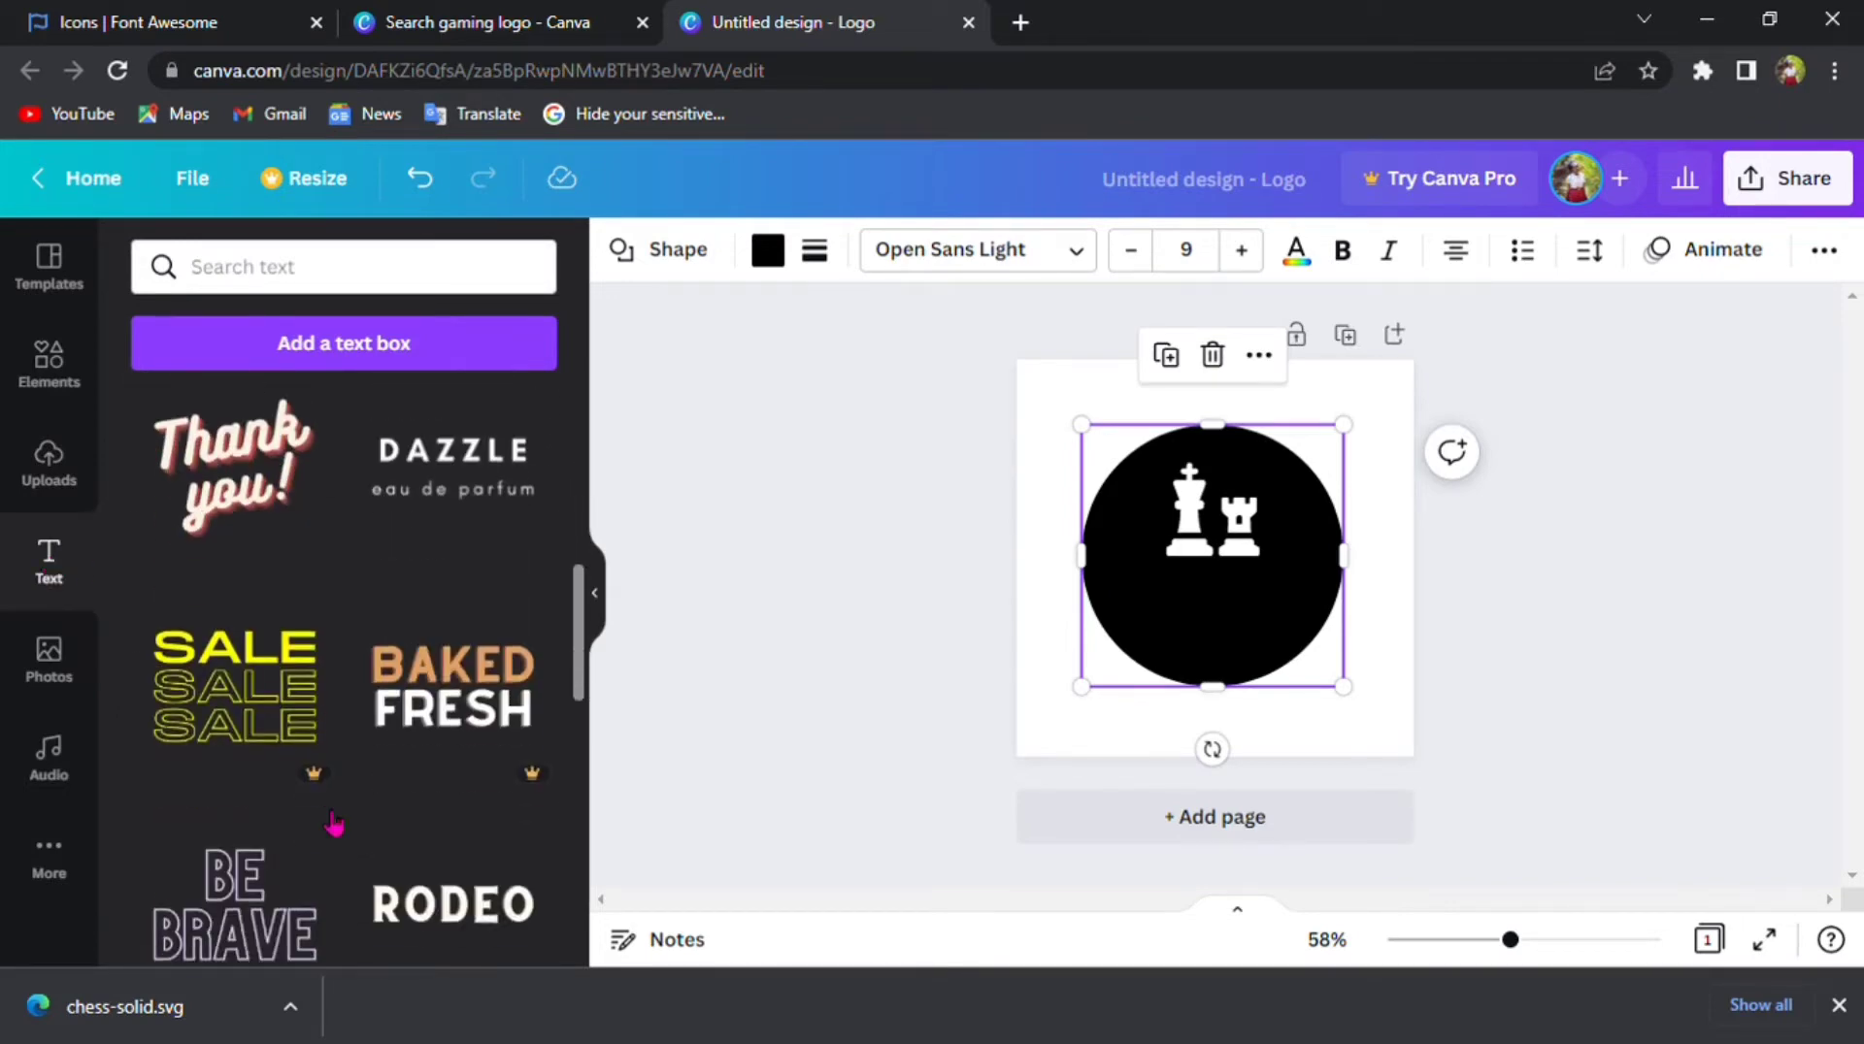
scroll(333, 822, down, 8)
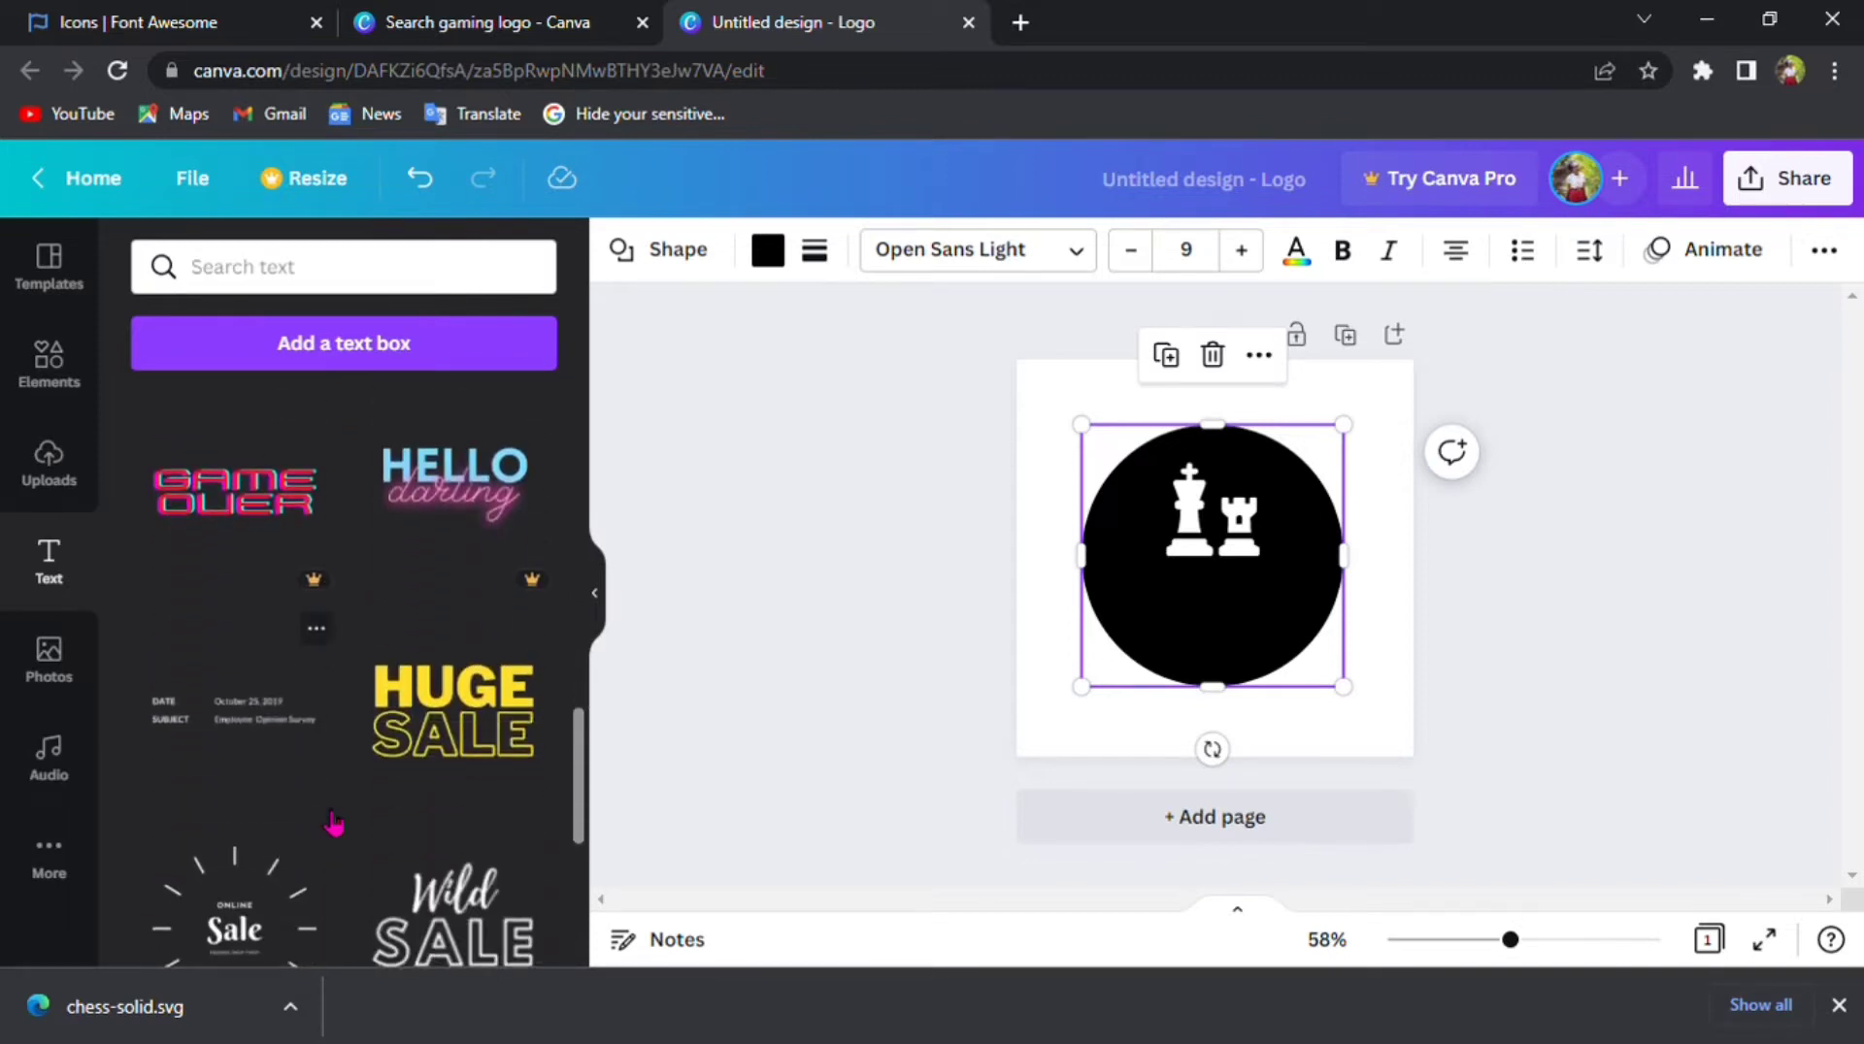
scroll(380, 772, down, 2)
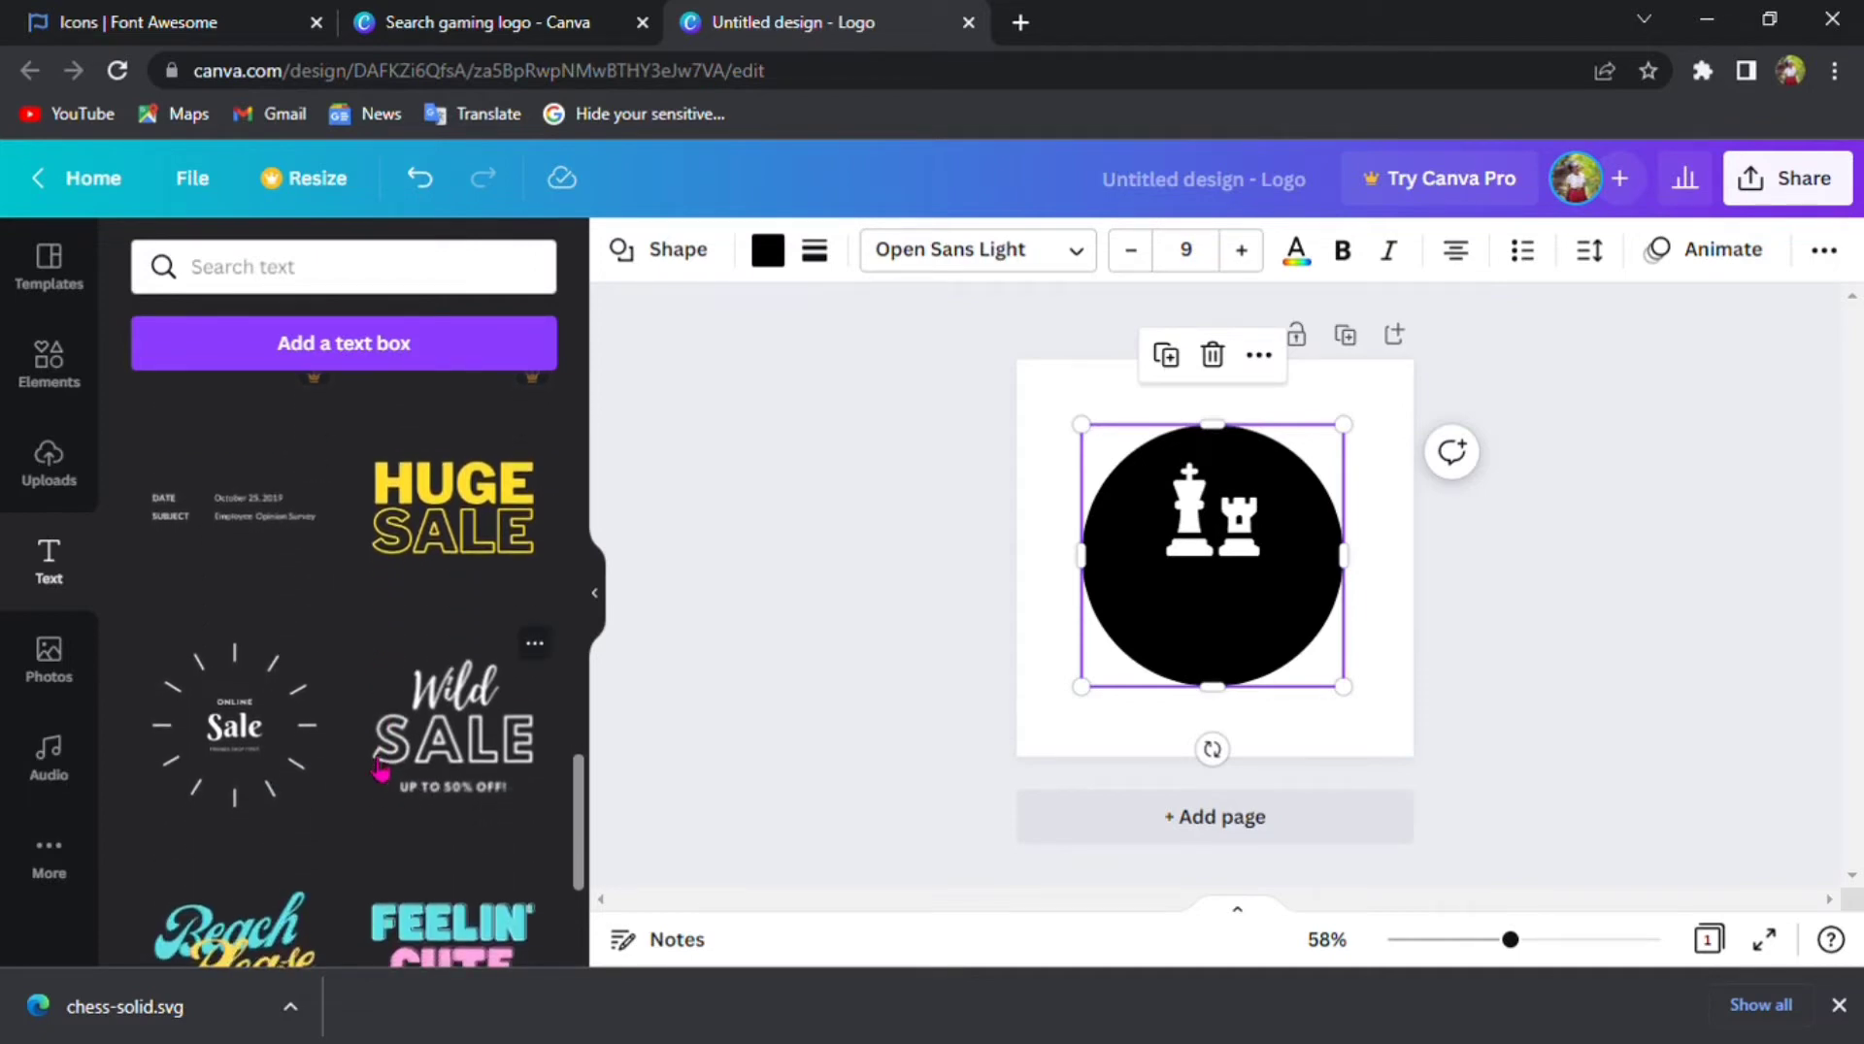
click(483, 495)
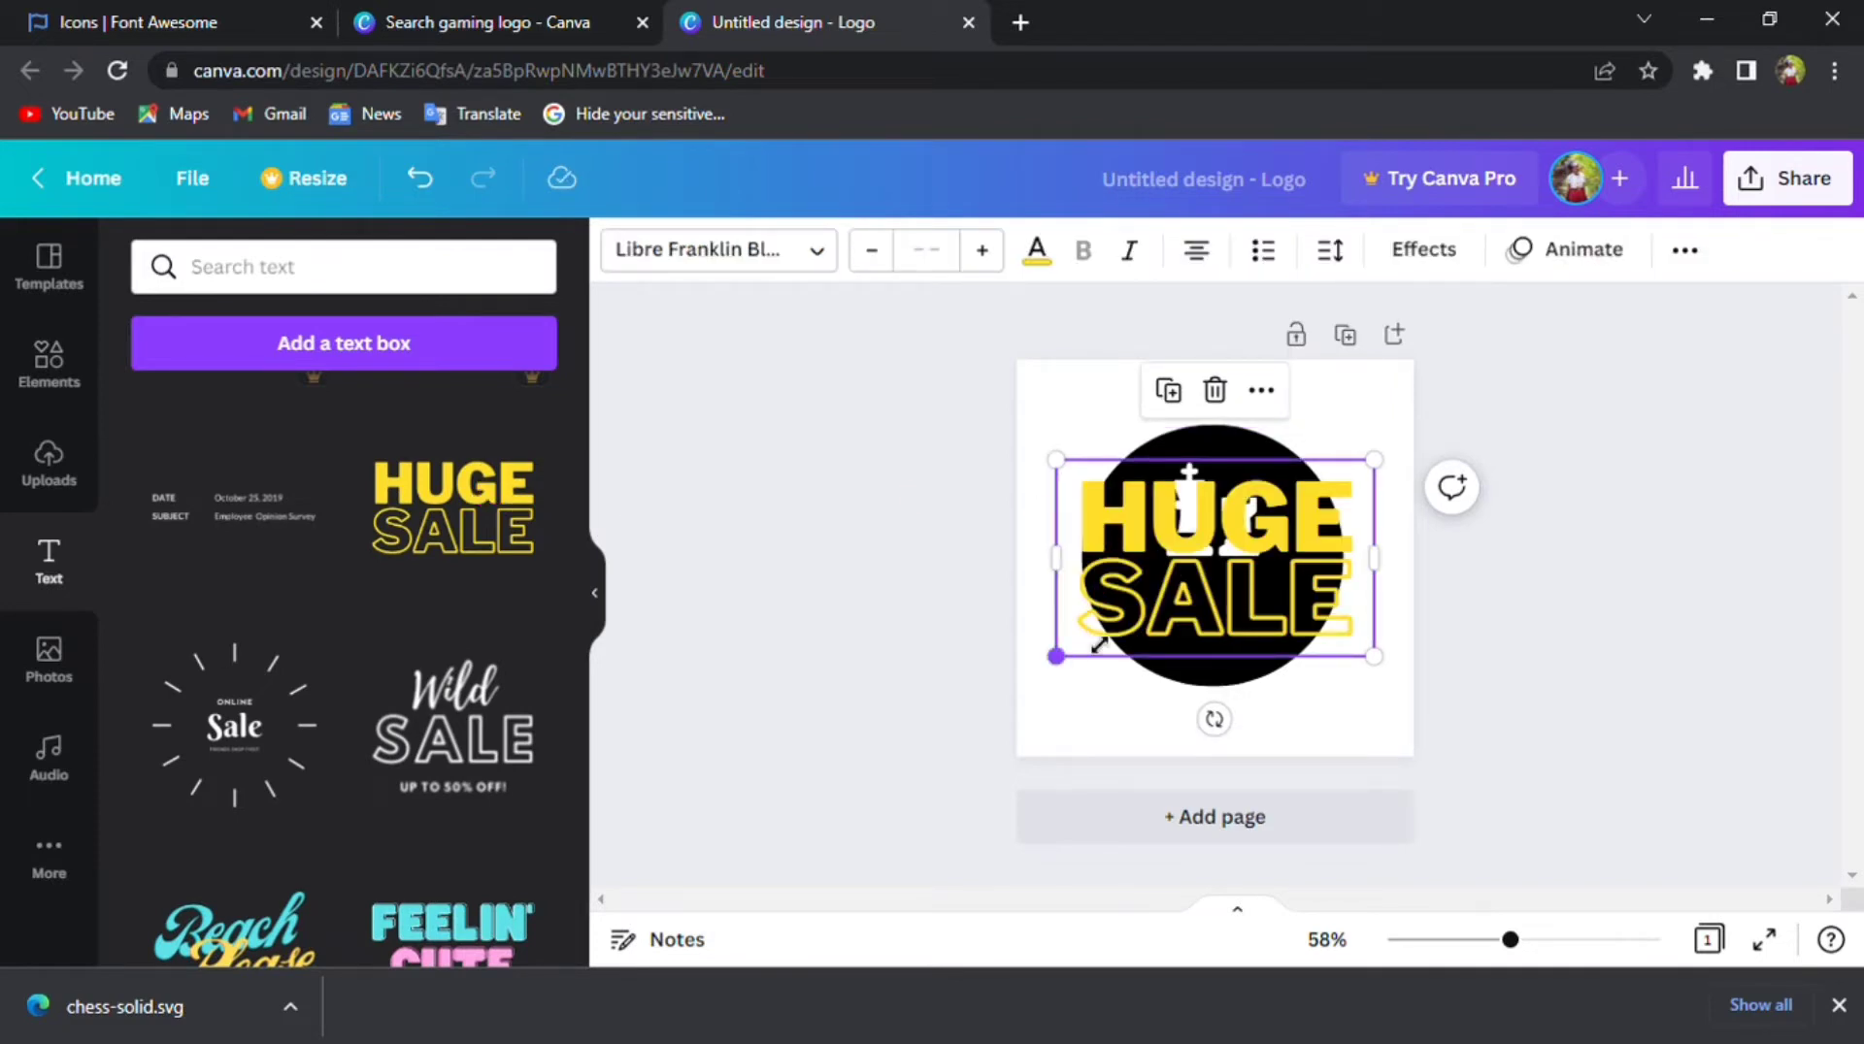
drag(1099, 645, 1221, 594)
click(1271, 514)
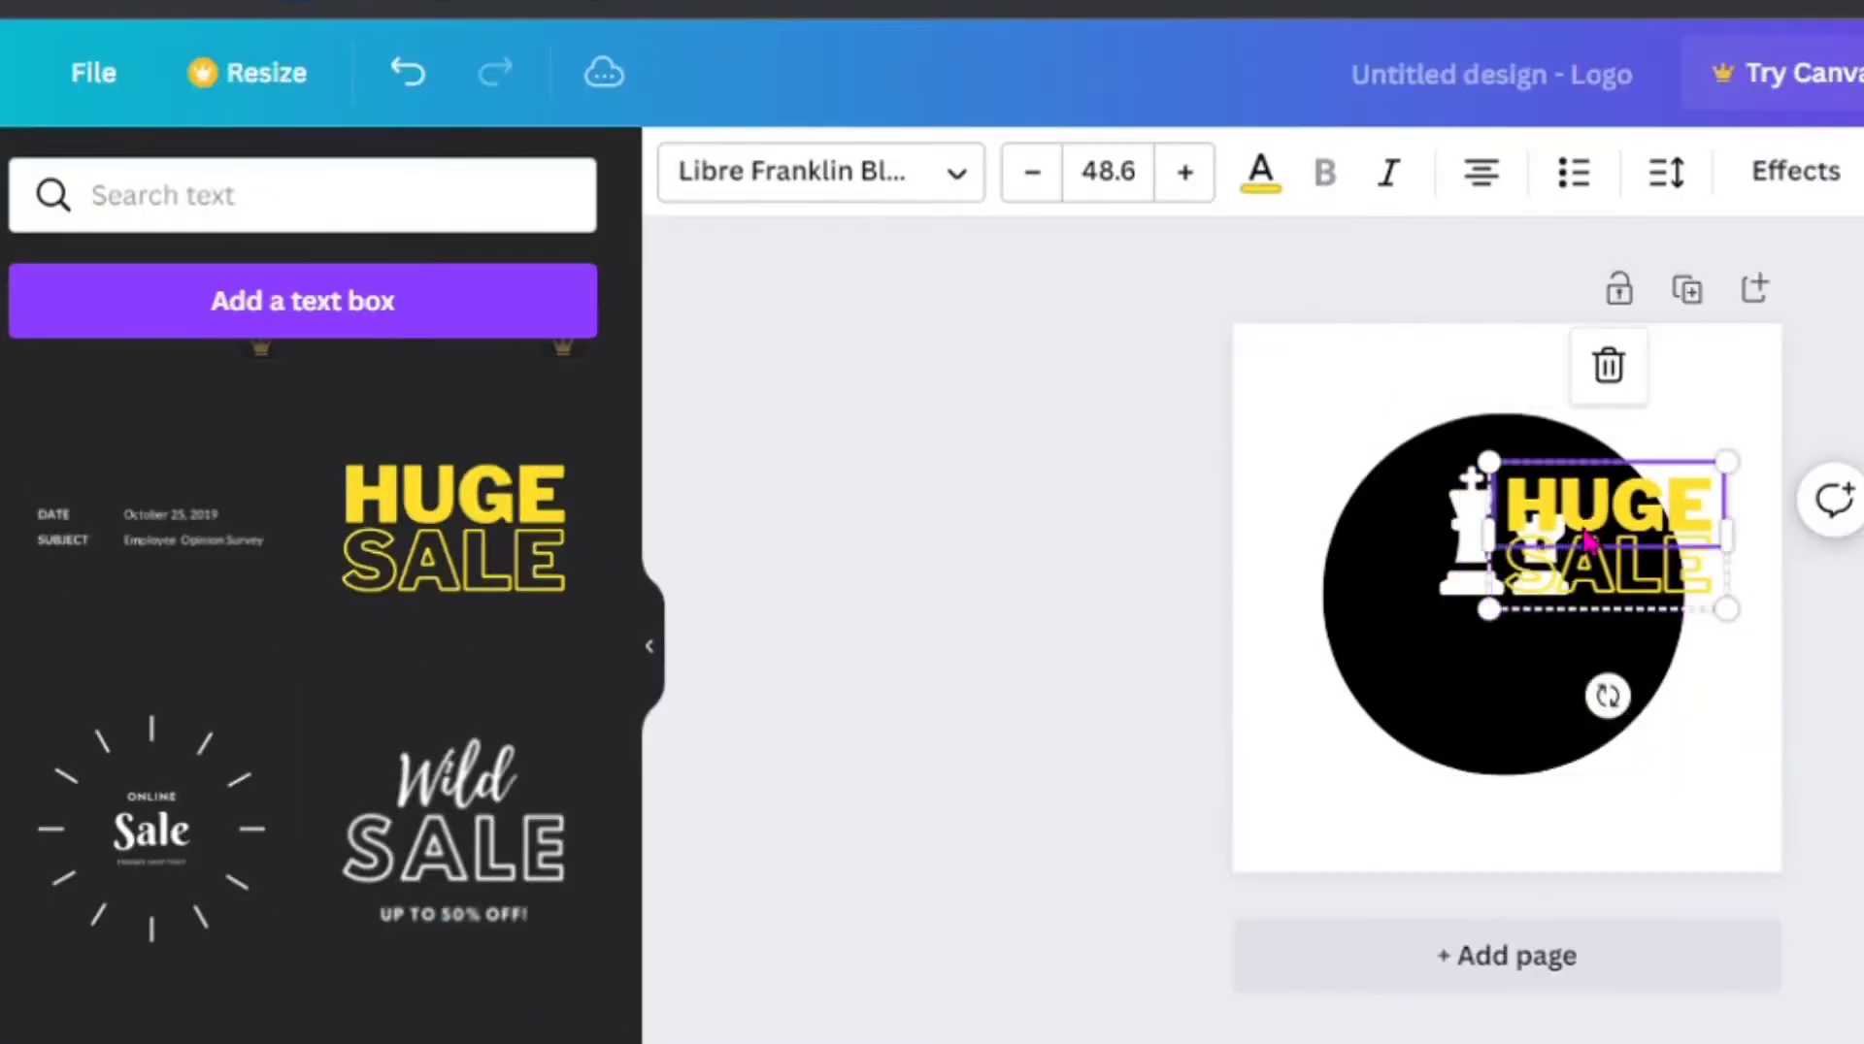
drag(1587, 541, 1494, 670)
- Replace the word HUGE with GAMING and widen the text group slightly
double_click(1520, 660)
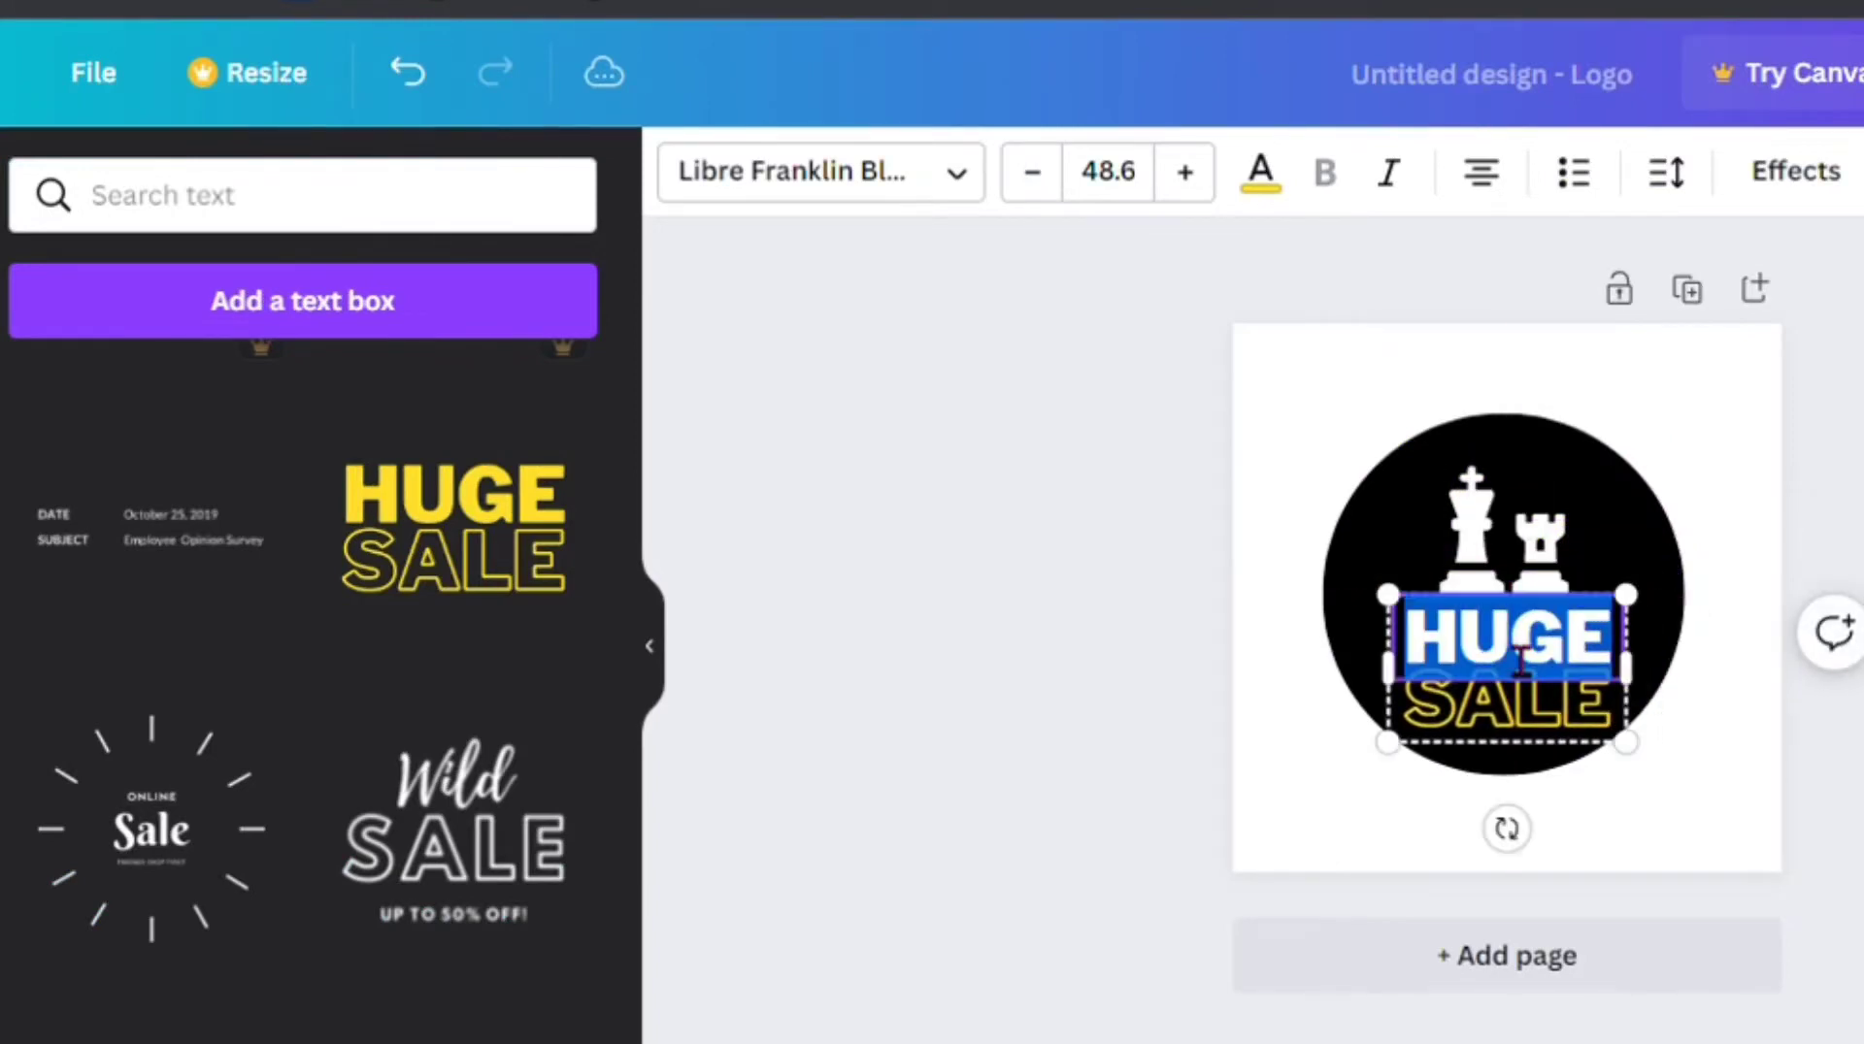
text(GAMING)
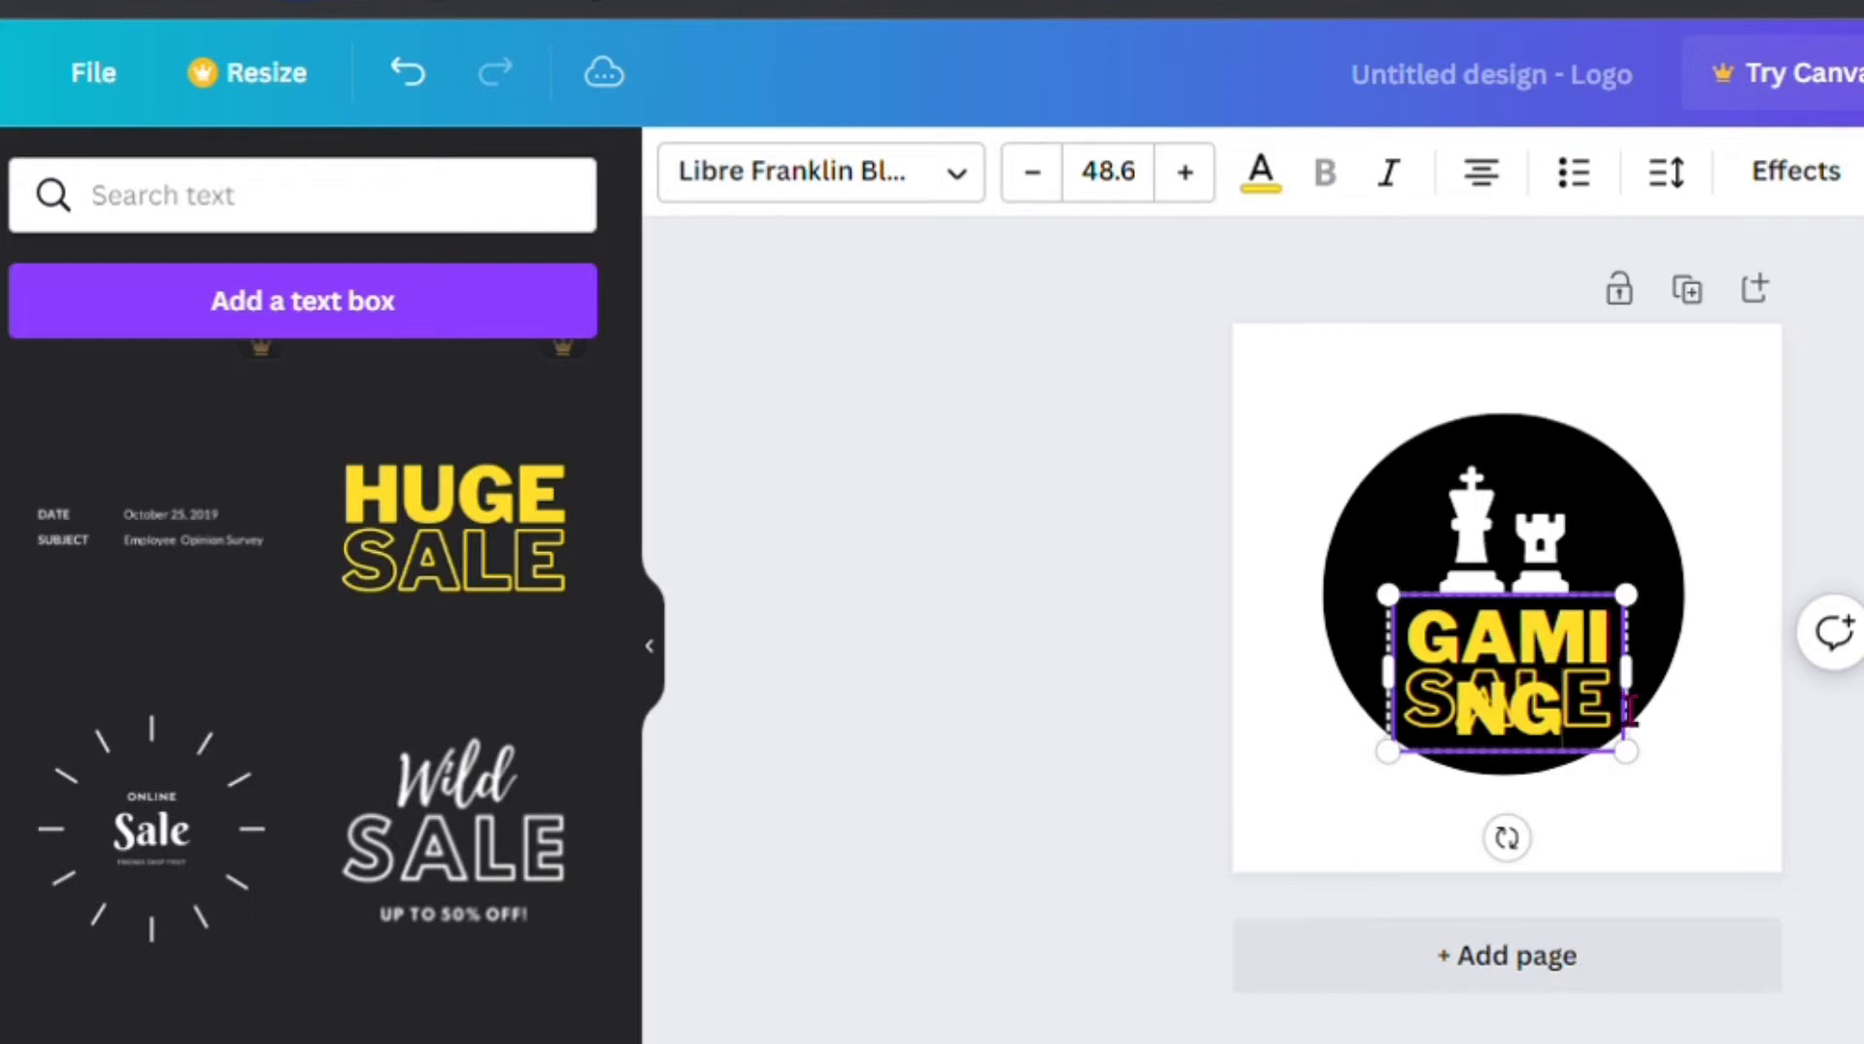
drag(1650, 693, 1689, 693)
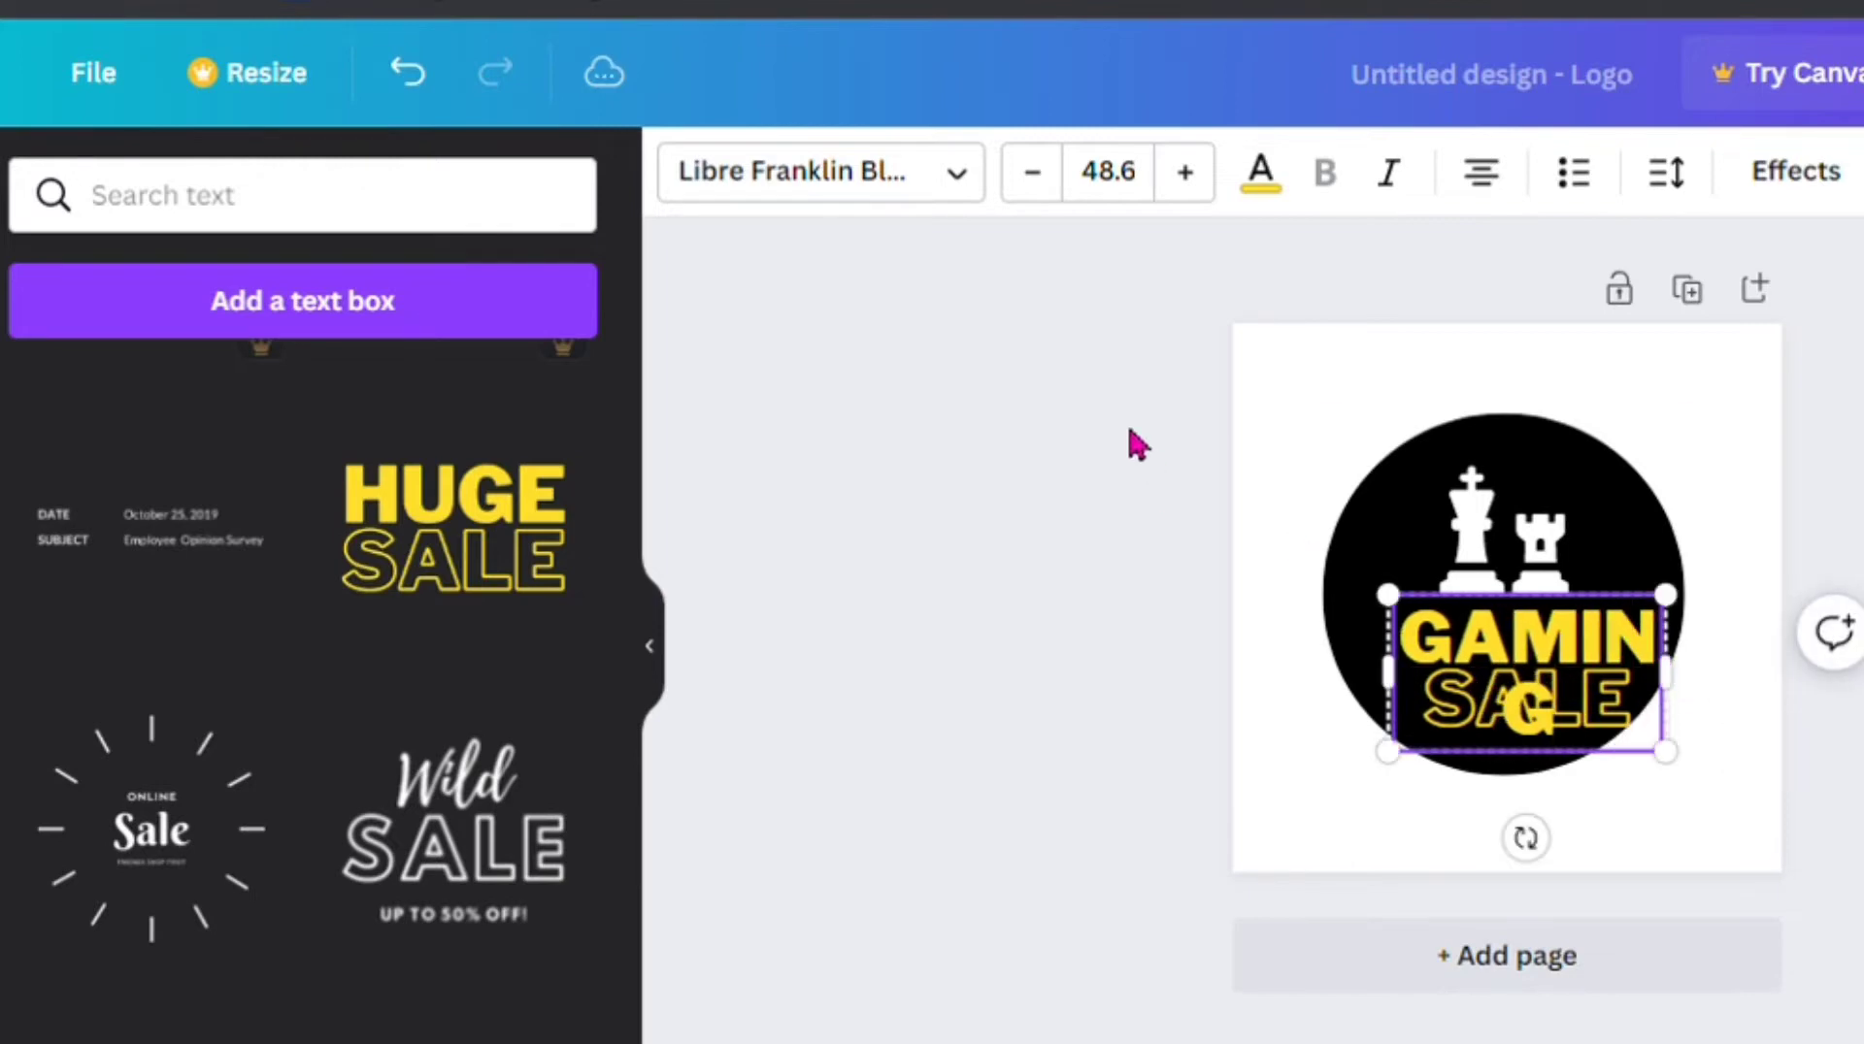
- Reduce the font size of the GAMING text to 32.6
click(1062, 174)
click(1062, 174)
click(1062, 175)
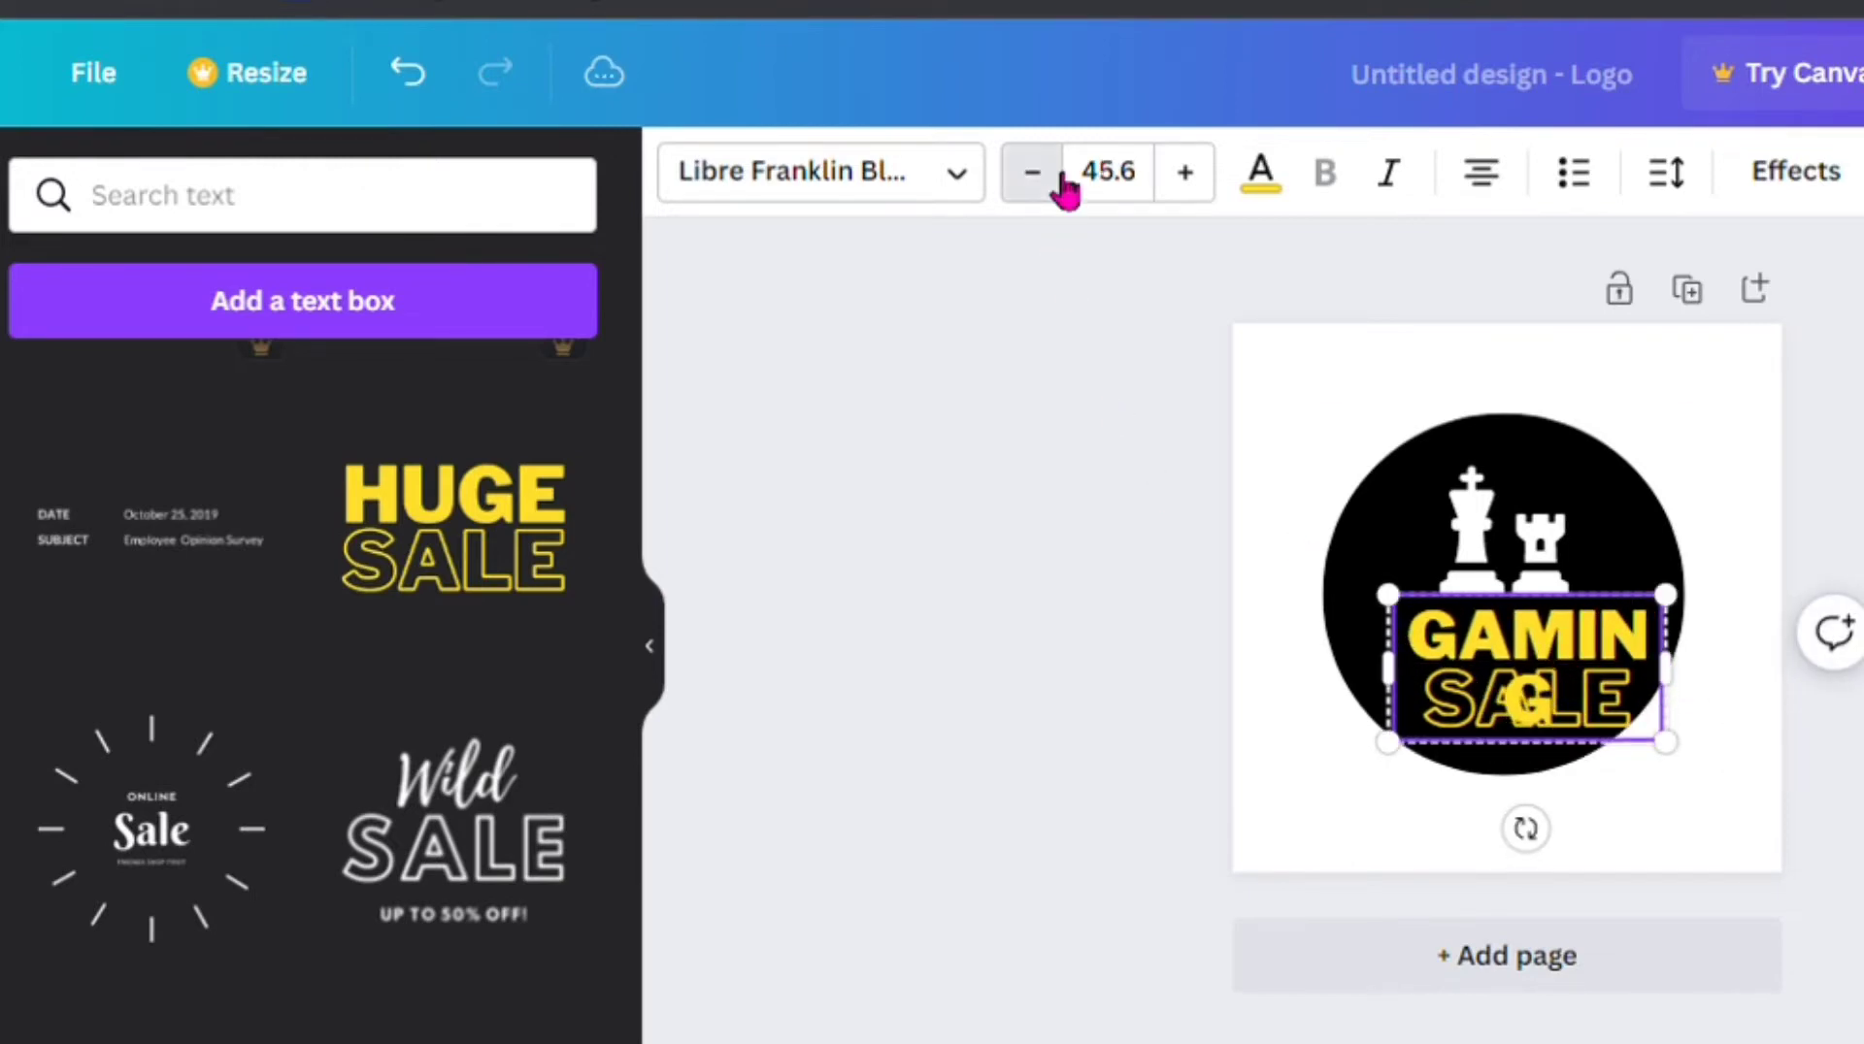
click(1062, 174)
click(1062, 175)
click(1062, 175)
click(1062, 175)
click(1062, 174)
click(1062, 174)
click(1062, 175)
click(1062, 175)
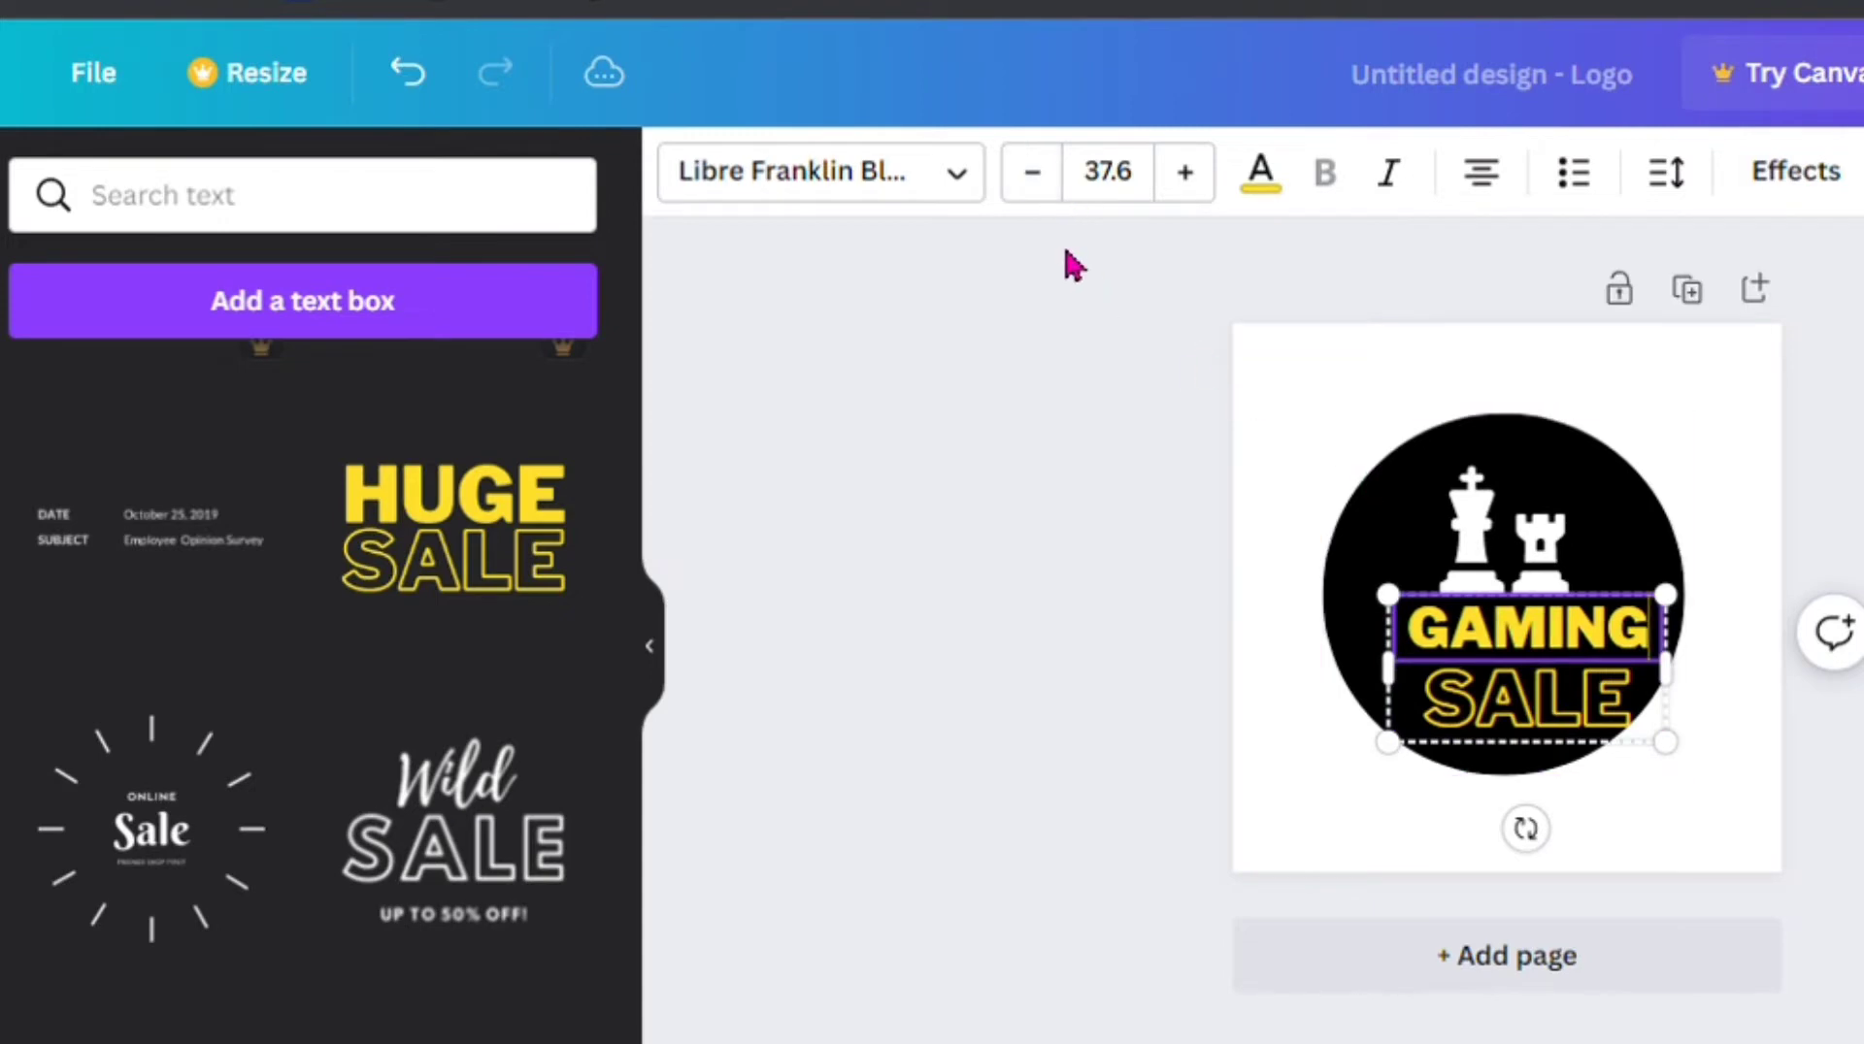
click(1037, 177)
click(1036, 177)
click(1037, 176)
click(1037, 177)
click(1037, 177)
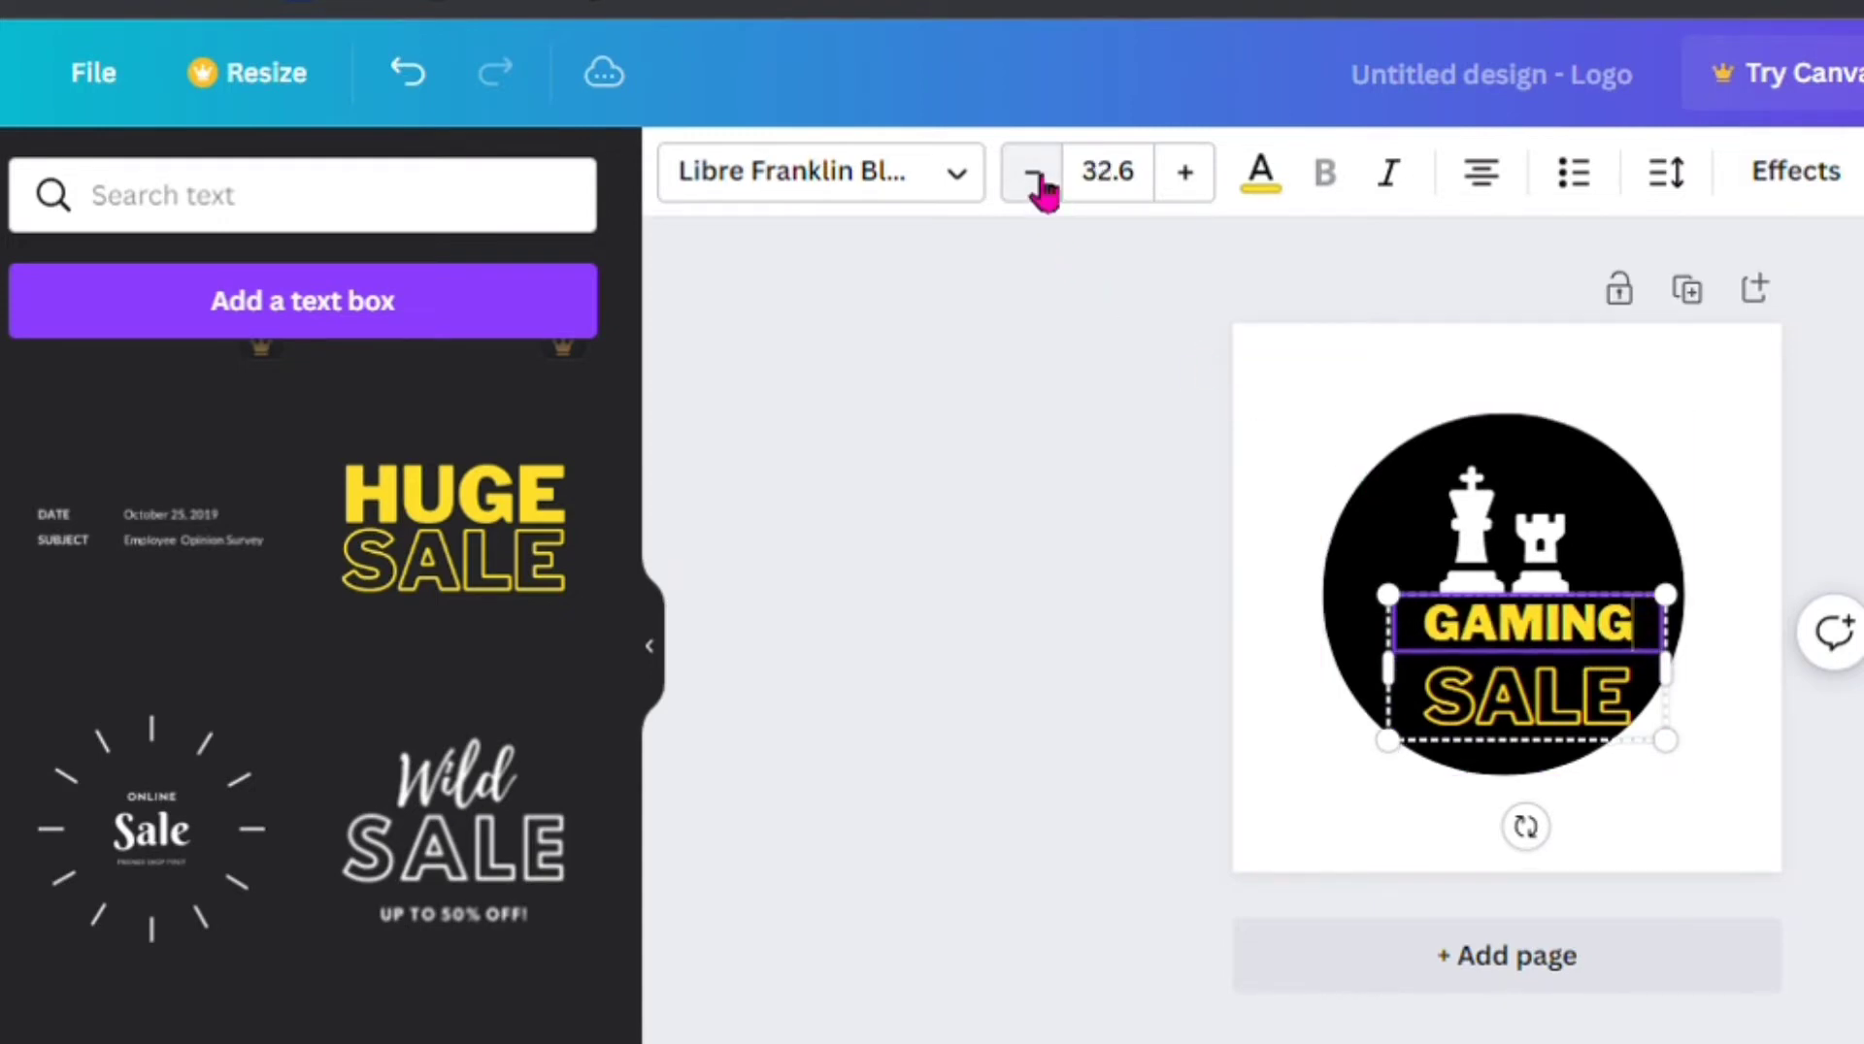
- Replace the outlined word SALE with HUB
click(1502, 693)
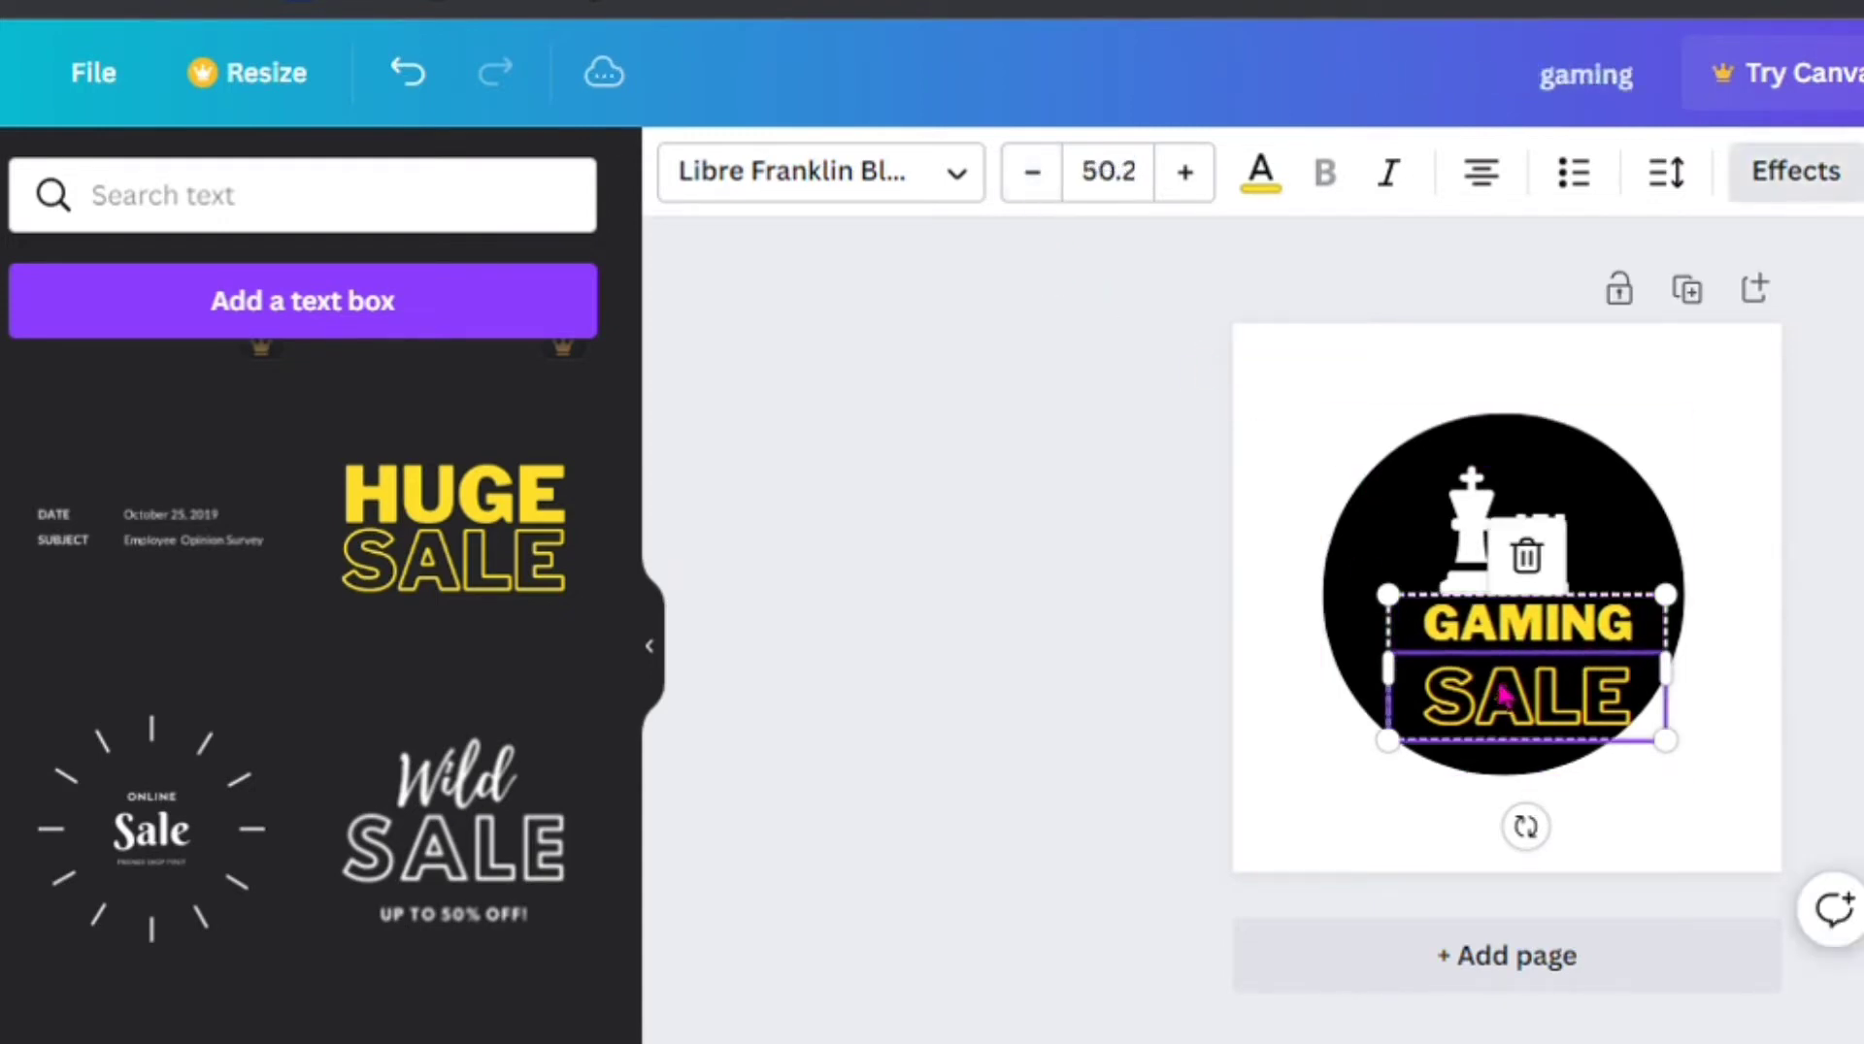
double_click(1523, 703)
text(HUB)
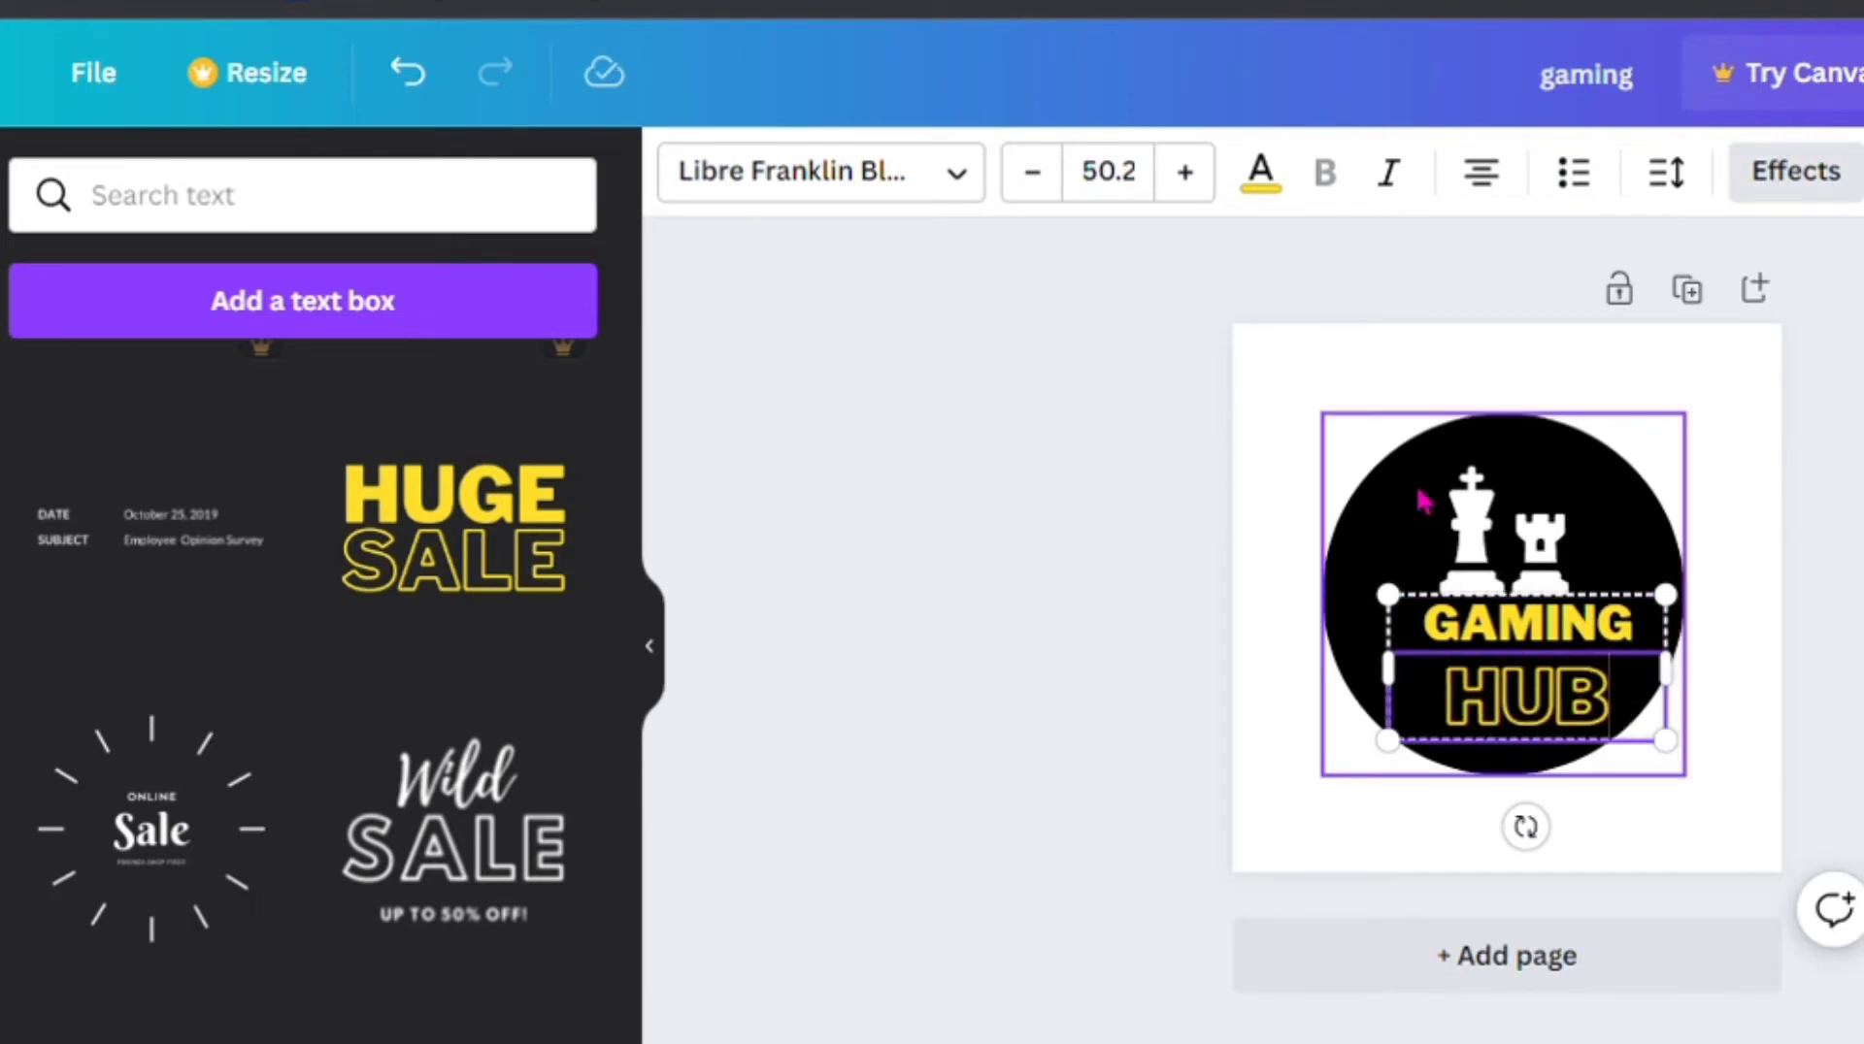
- Centre the GAMING HUB text group under the chess icon and scale it down until the HUB text is size 34.2
click(1422, 524)
click(1529, 694)
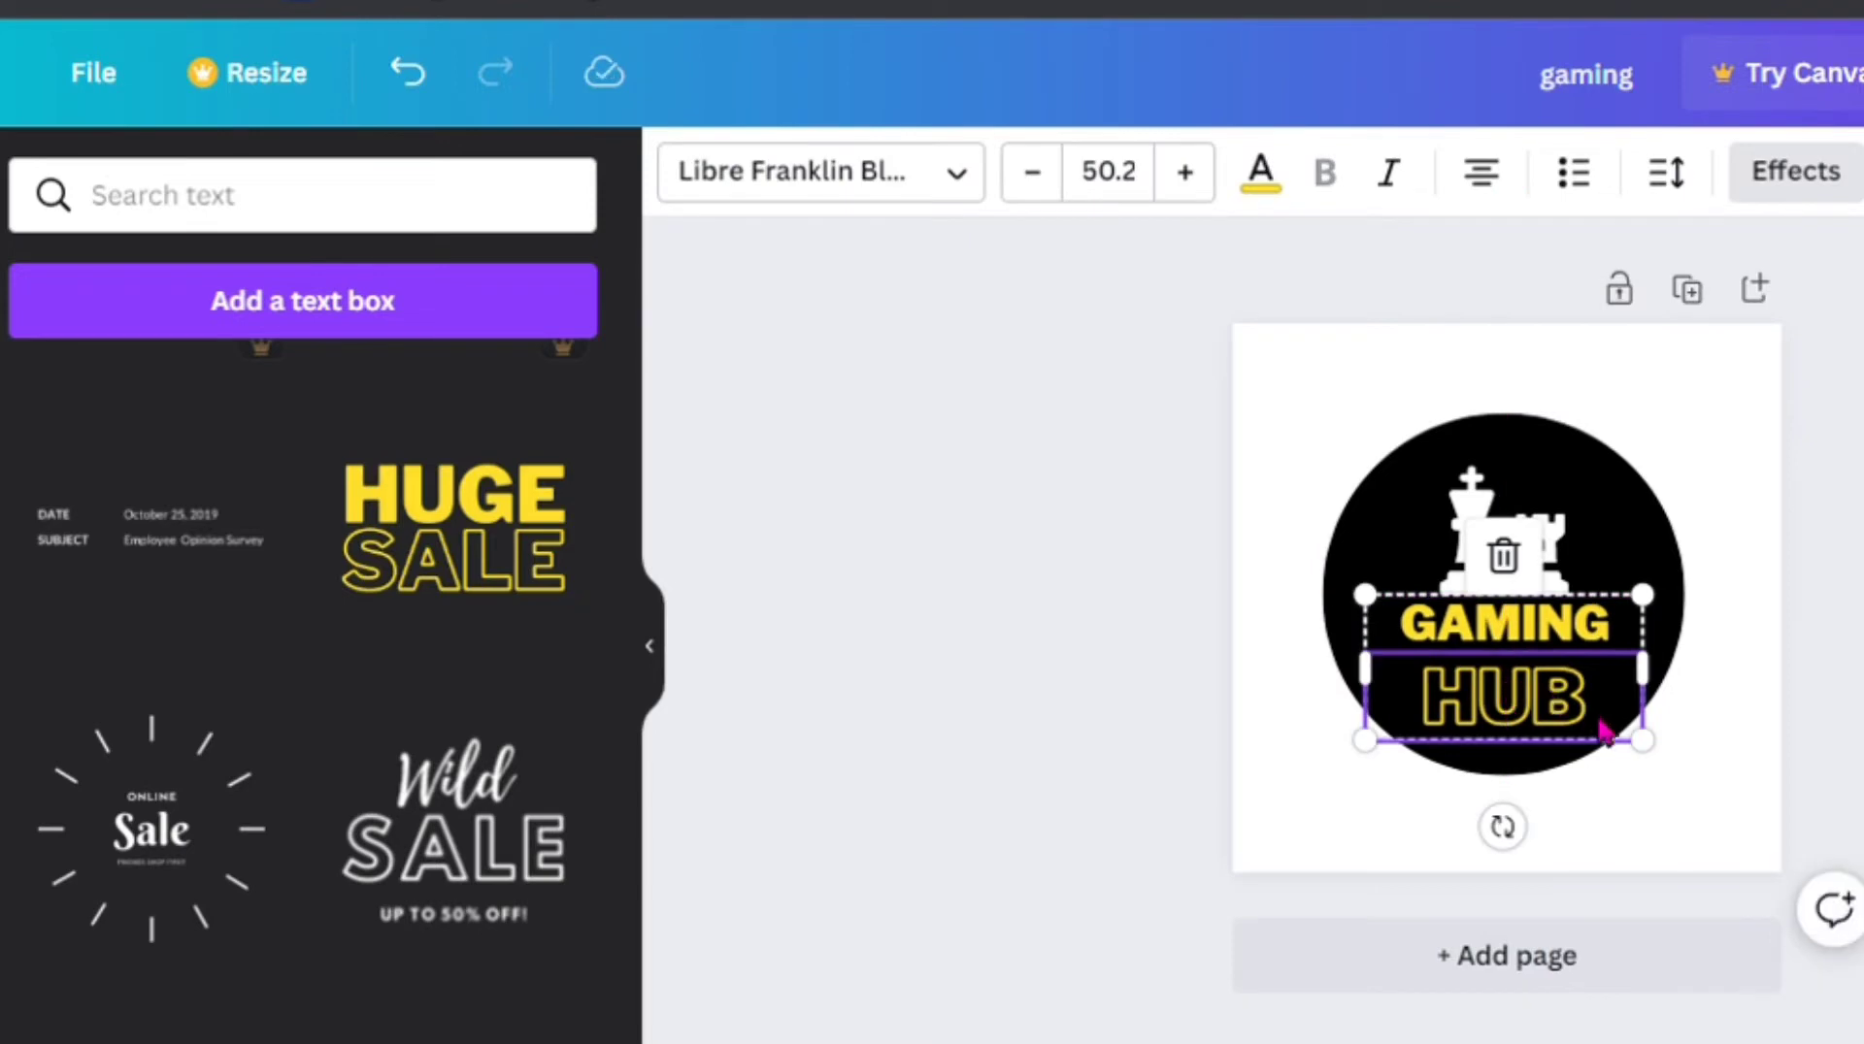
drag(1664, 743, 1523, 673)
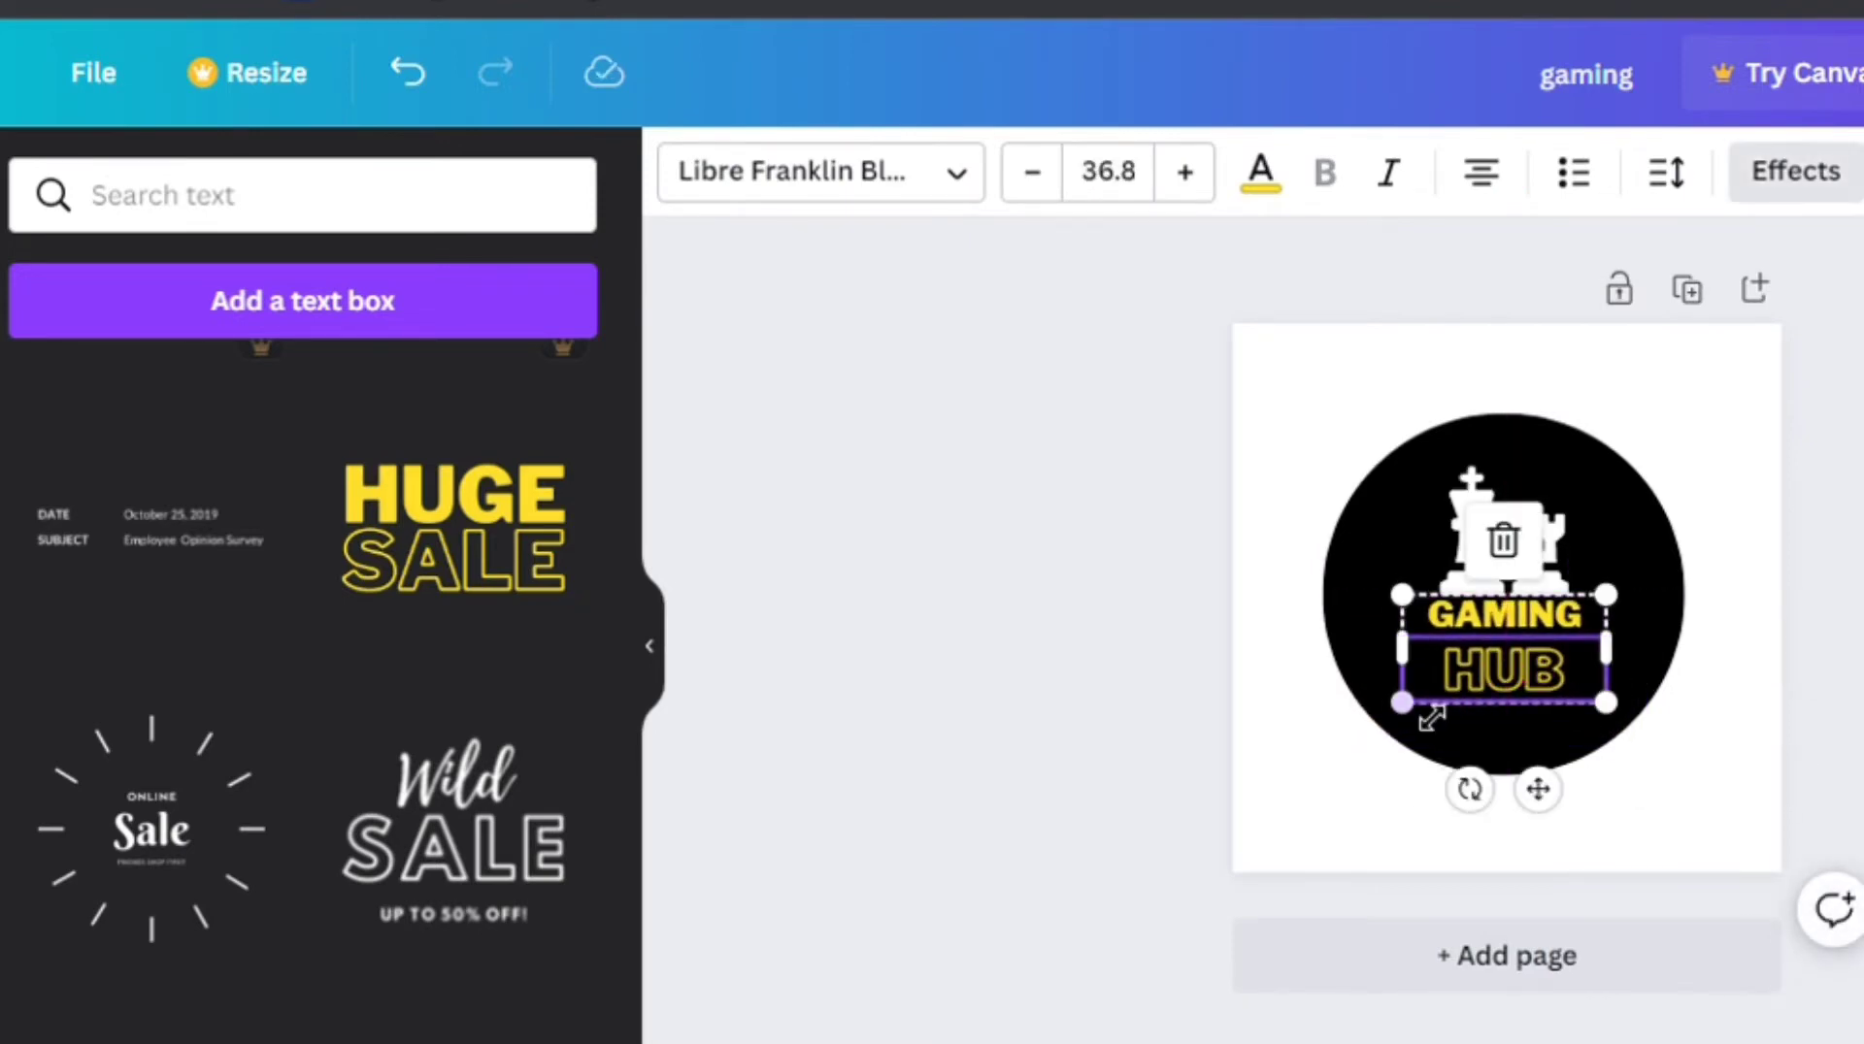
drag(1424, 715, 1493, 665)
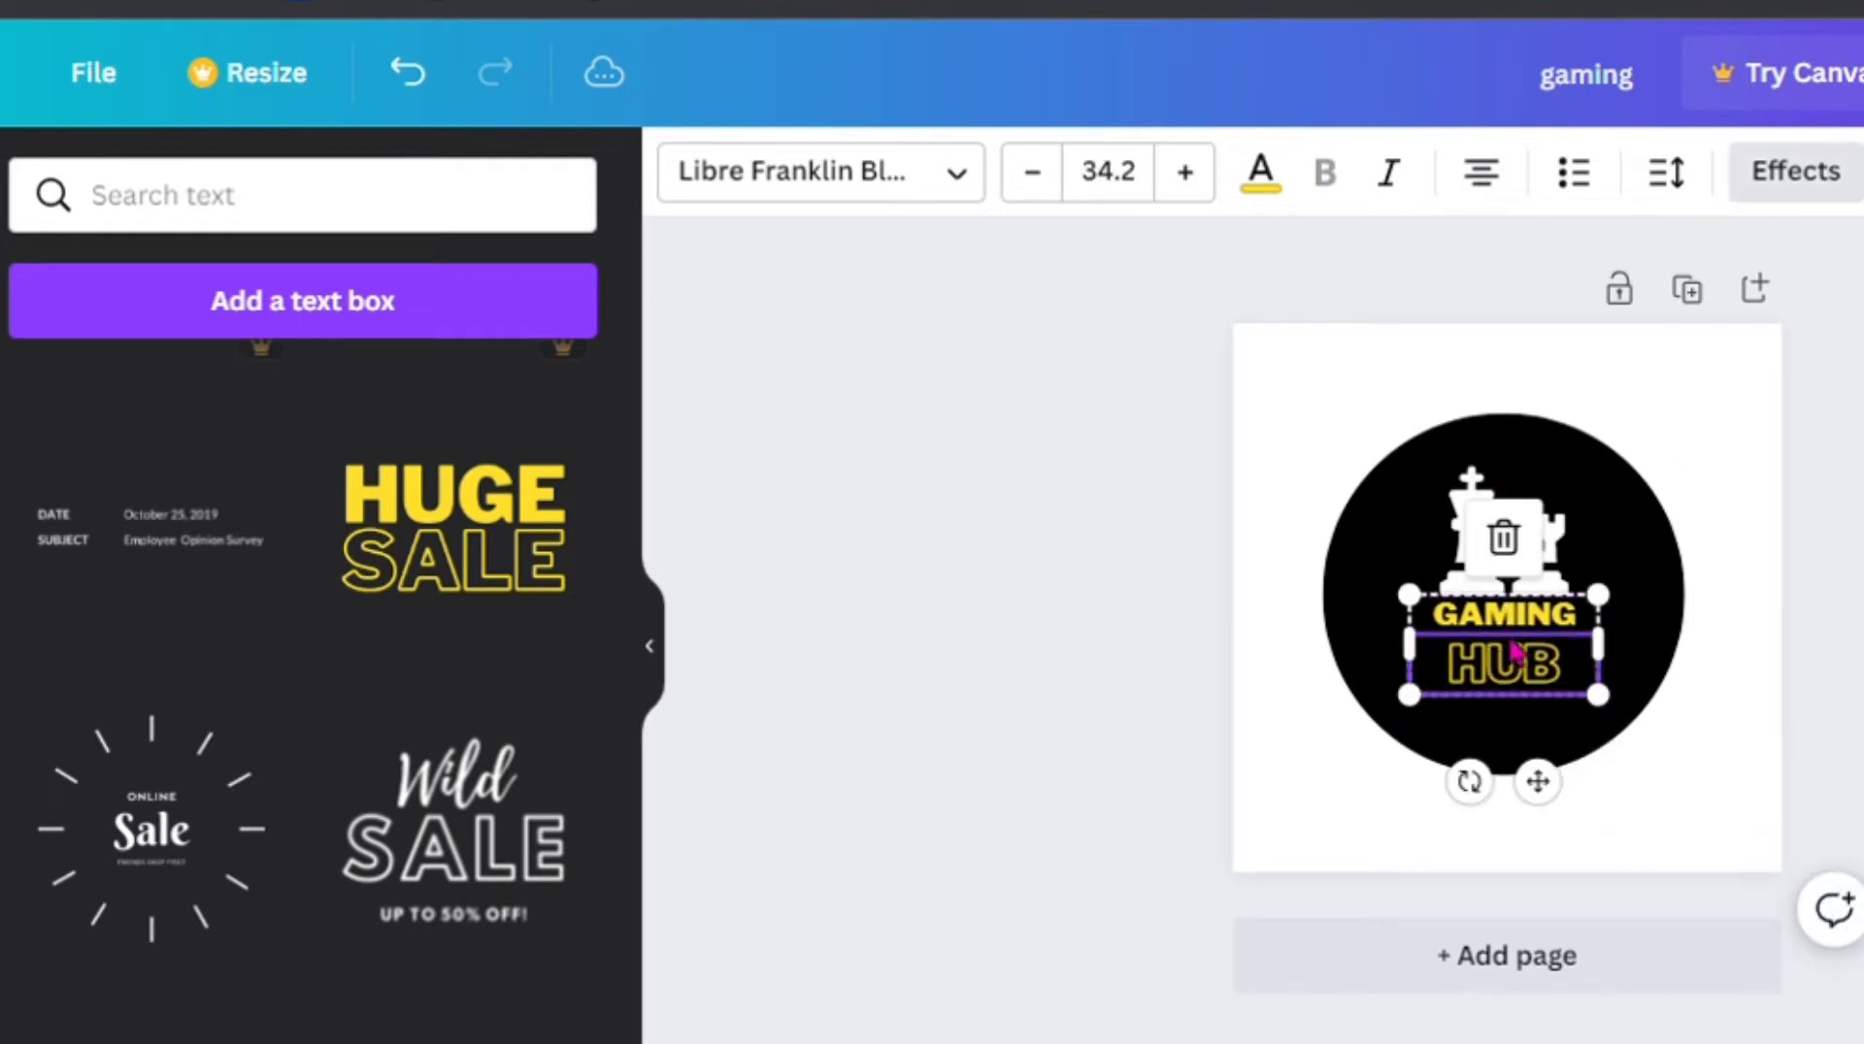
click(1762, 532)
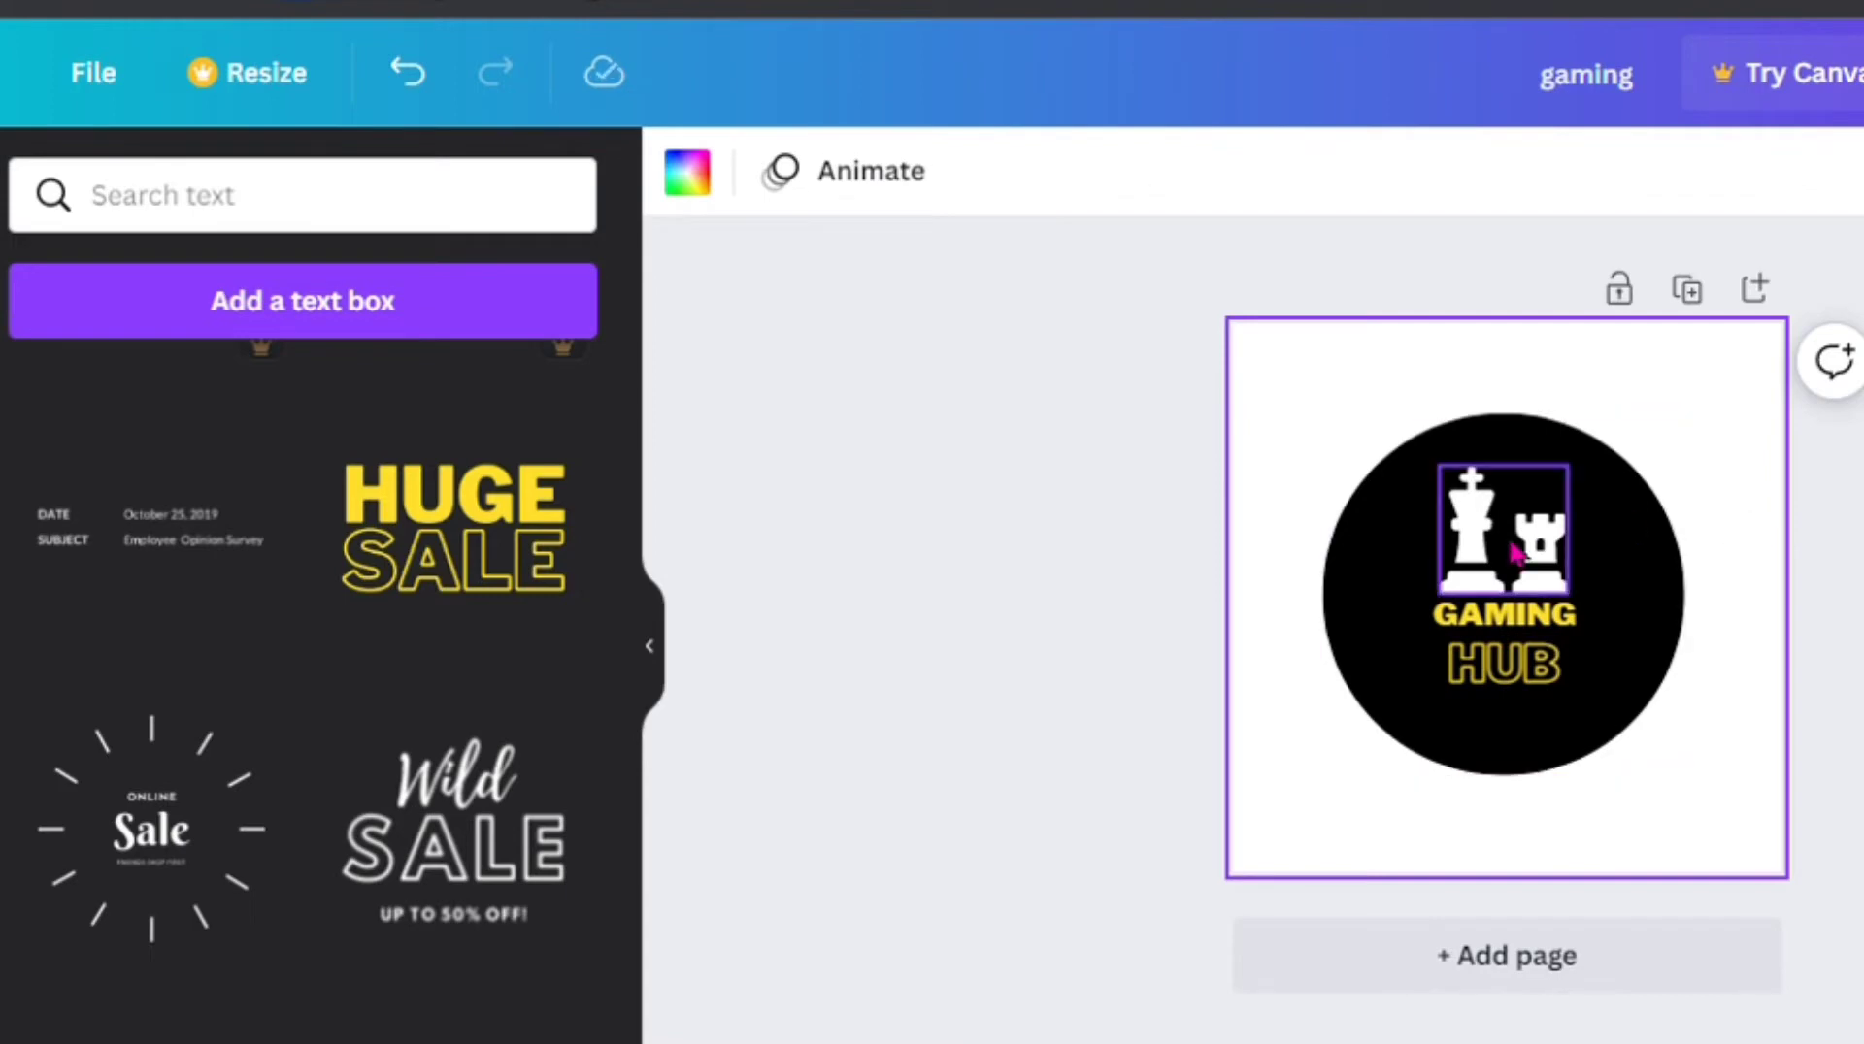
- Try light blue, dark blue, teal, red and coral as the colour of the HUB text
click(1519, 659)
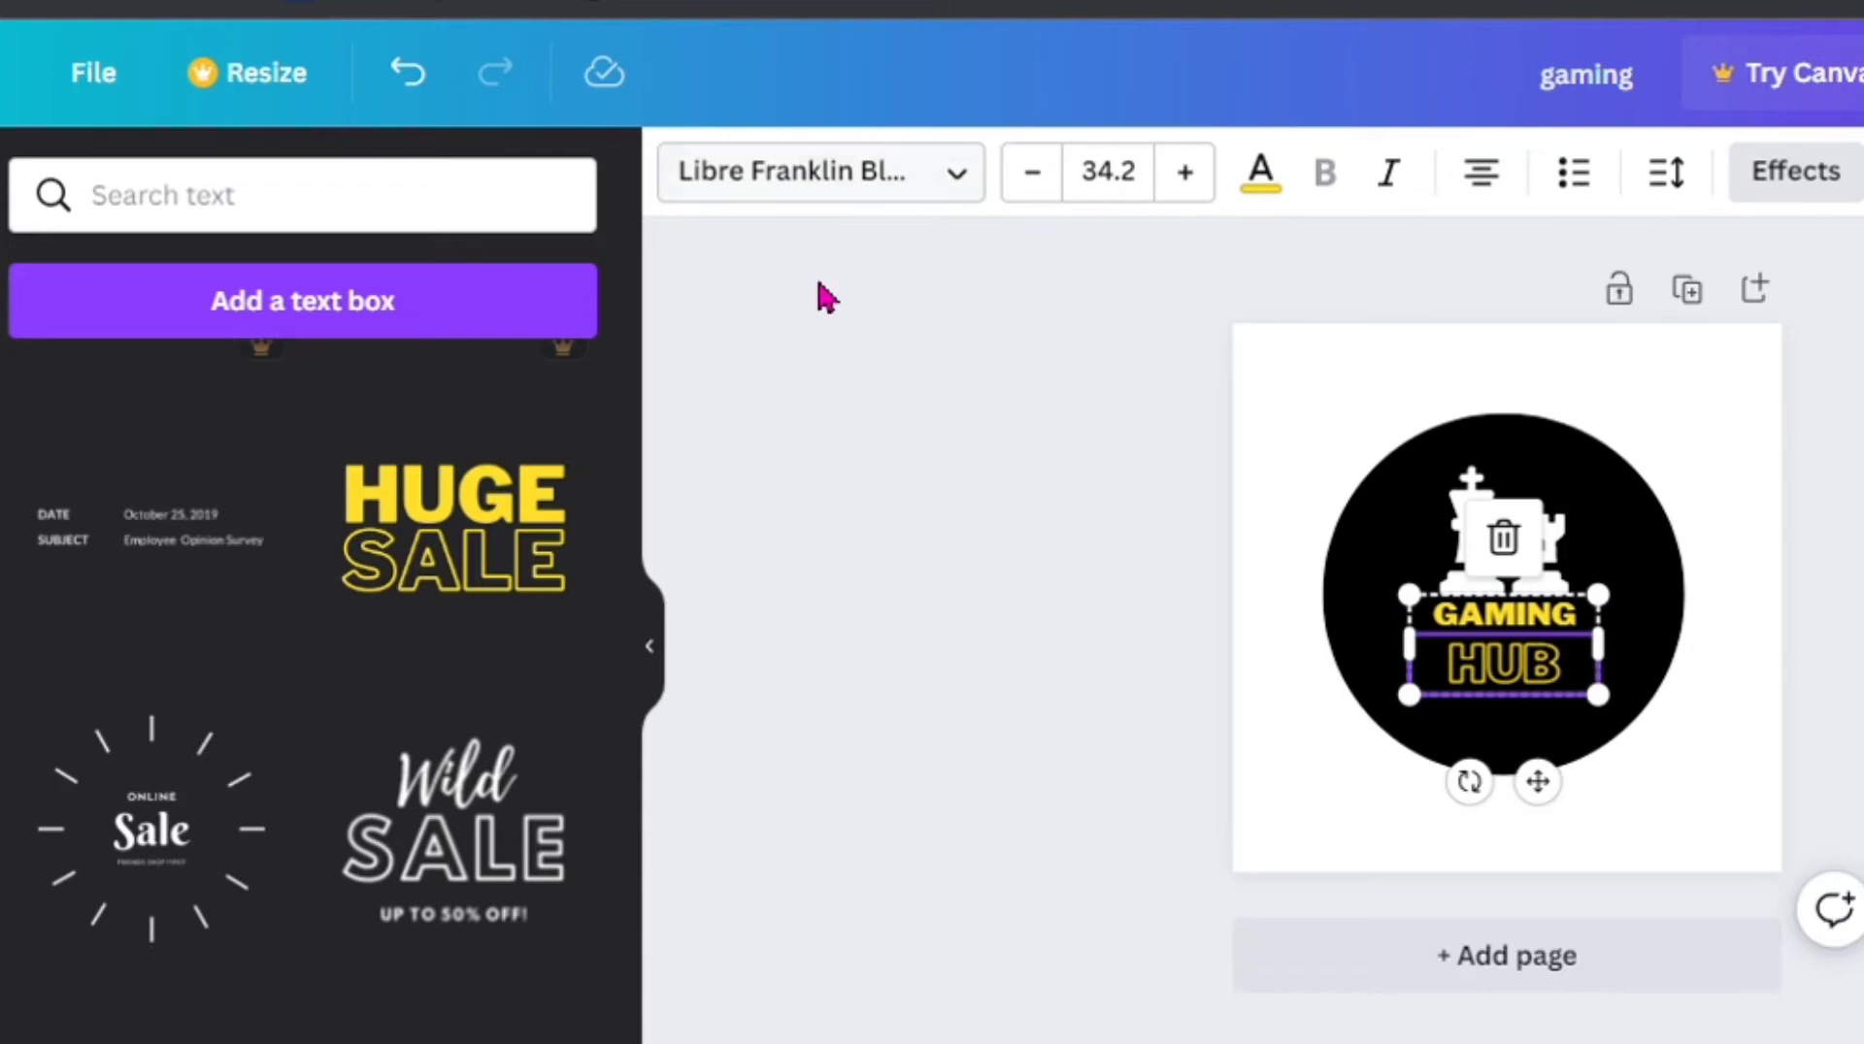
click(1276, 200)
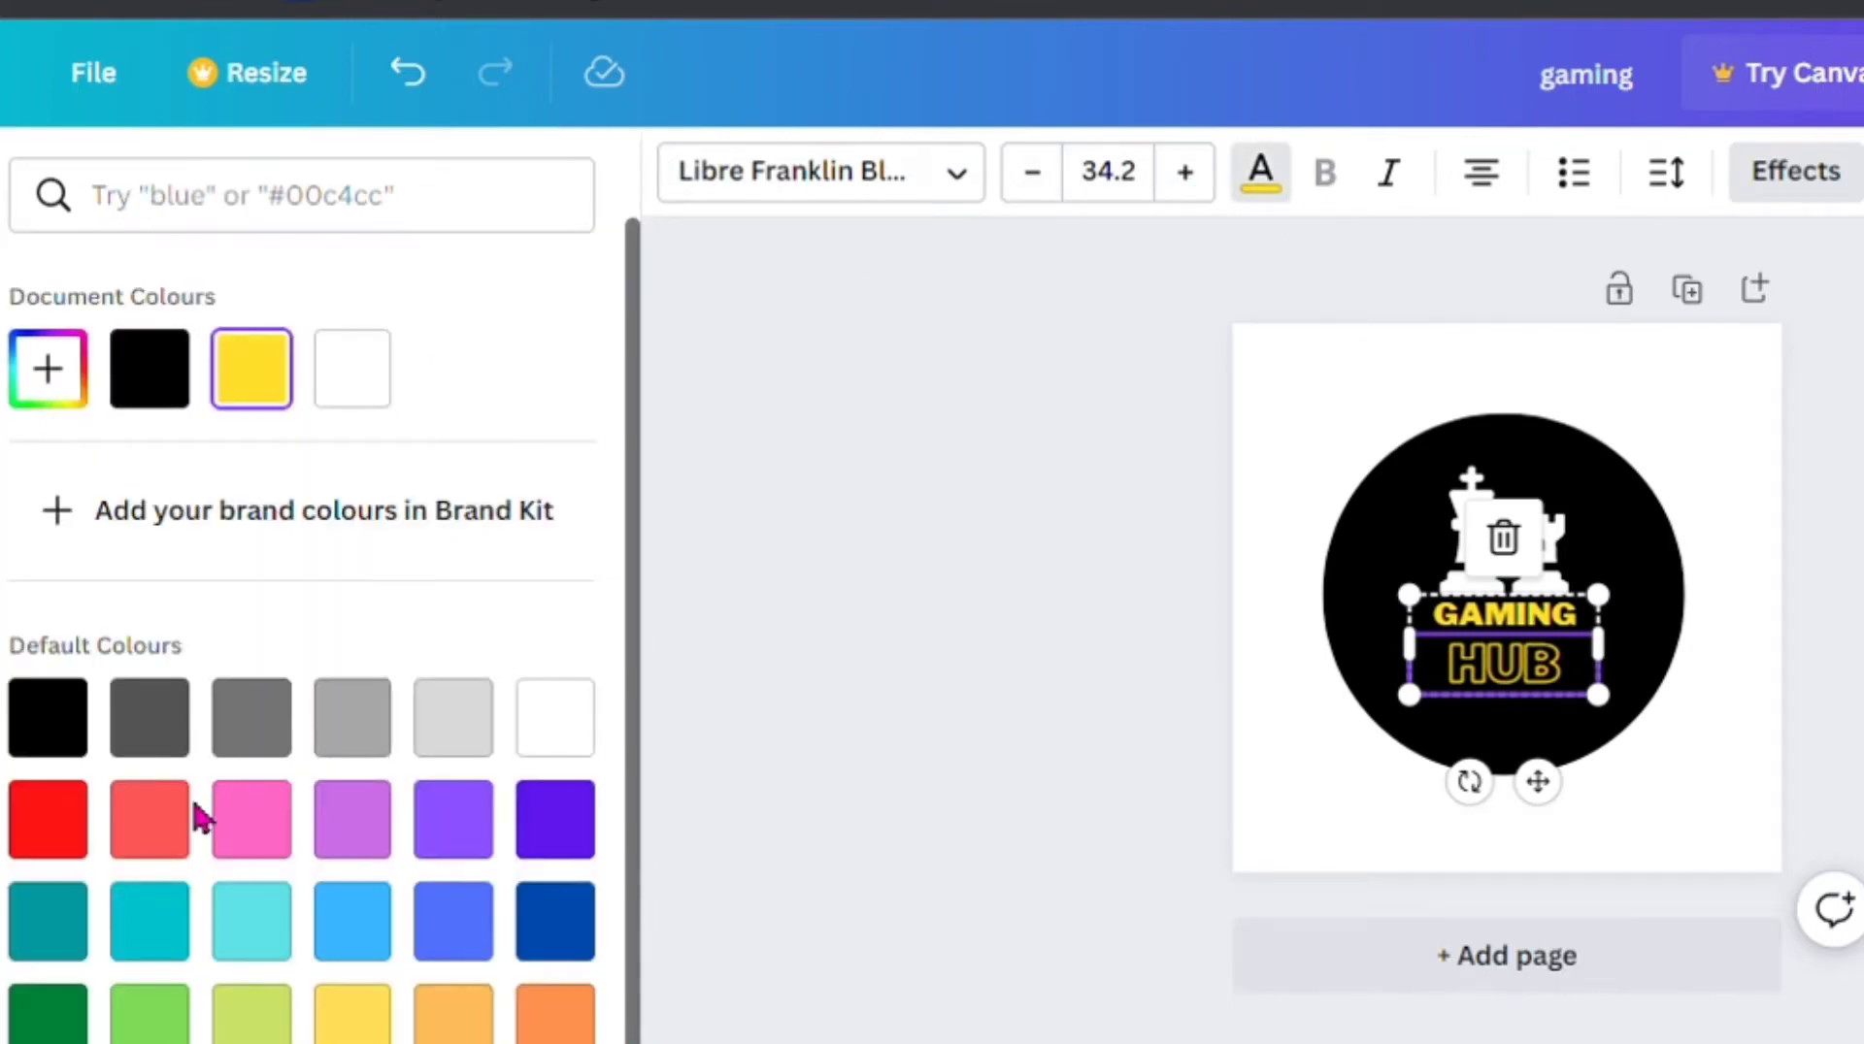
scroll(199, 817, down, 1)
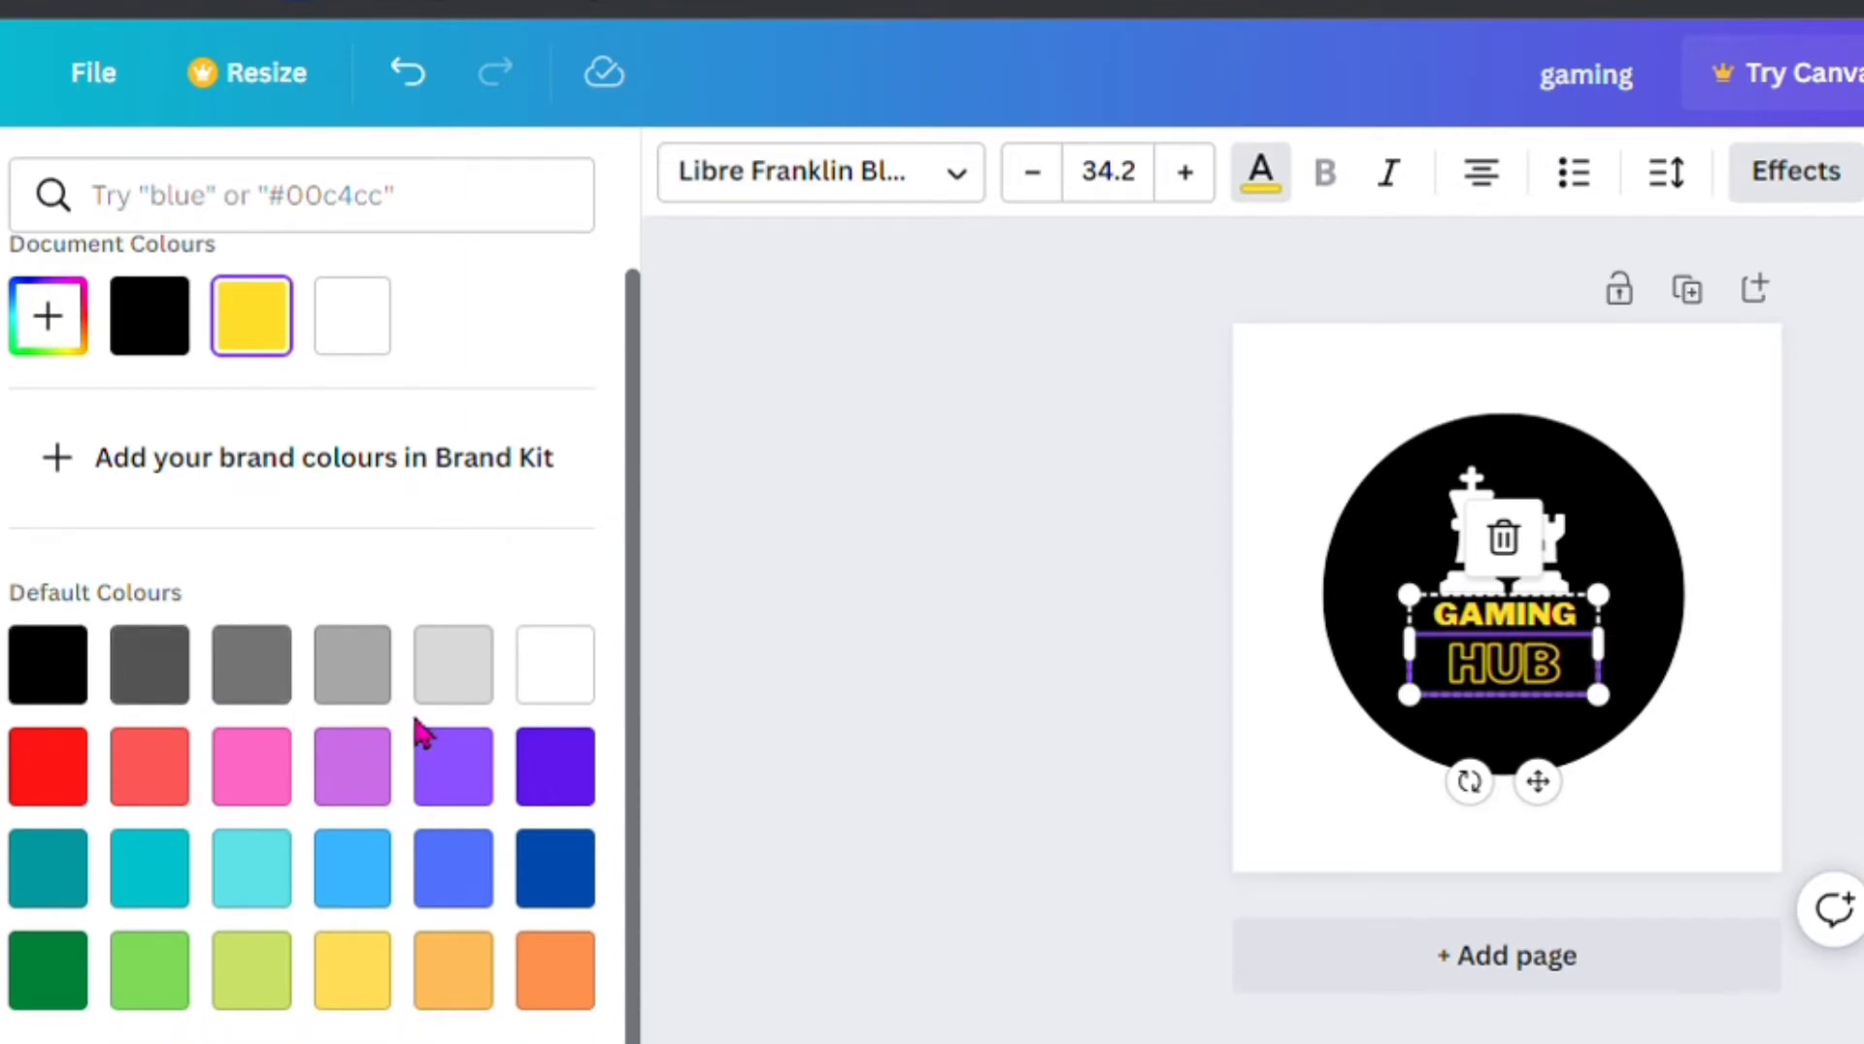
click(361, 891)
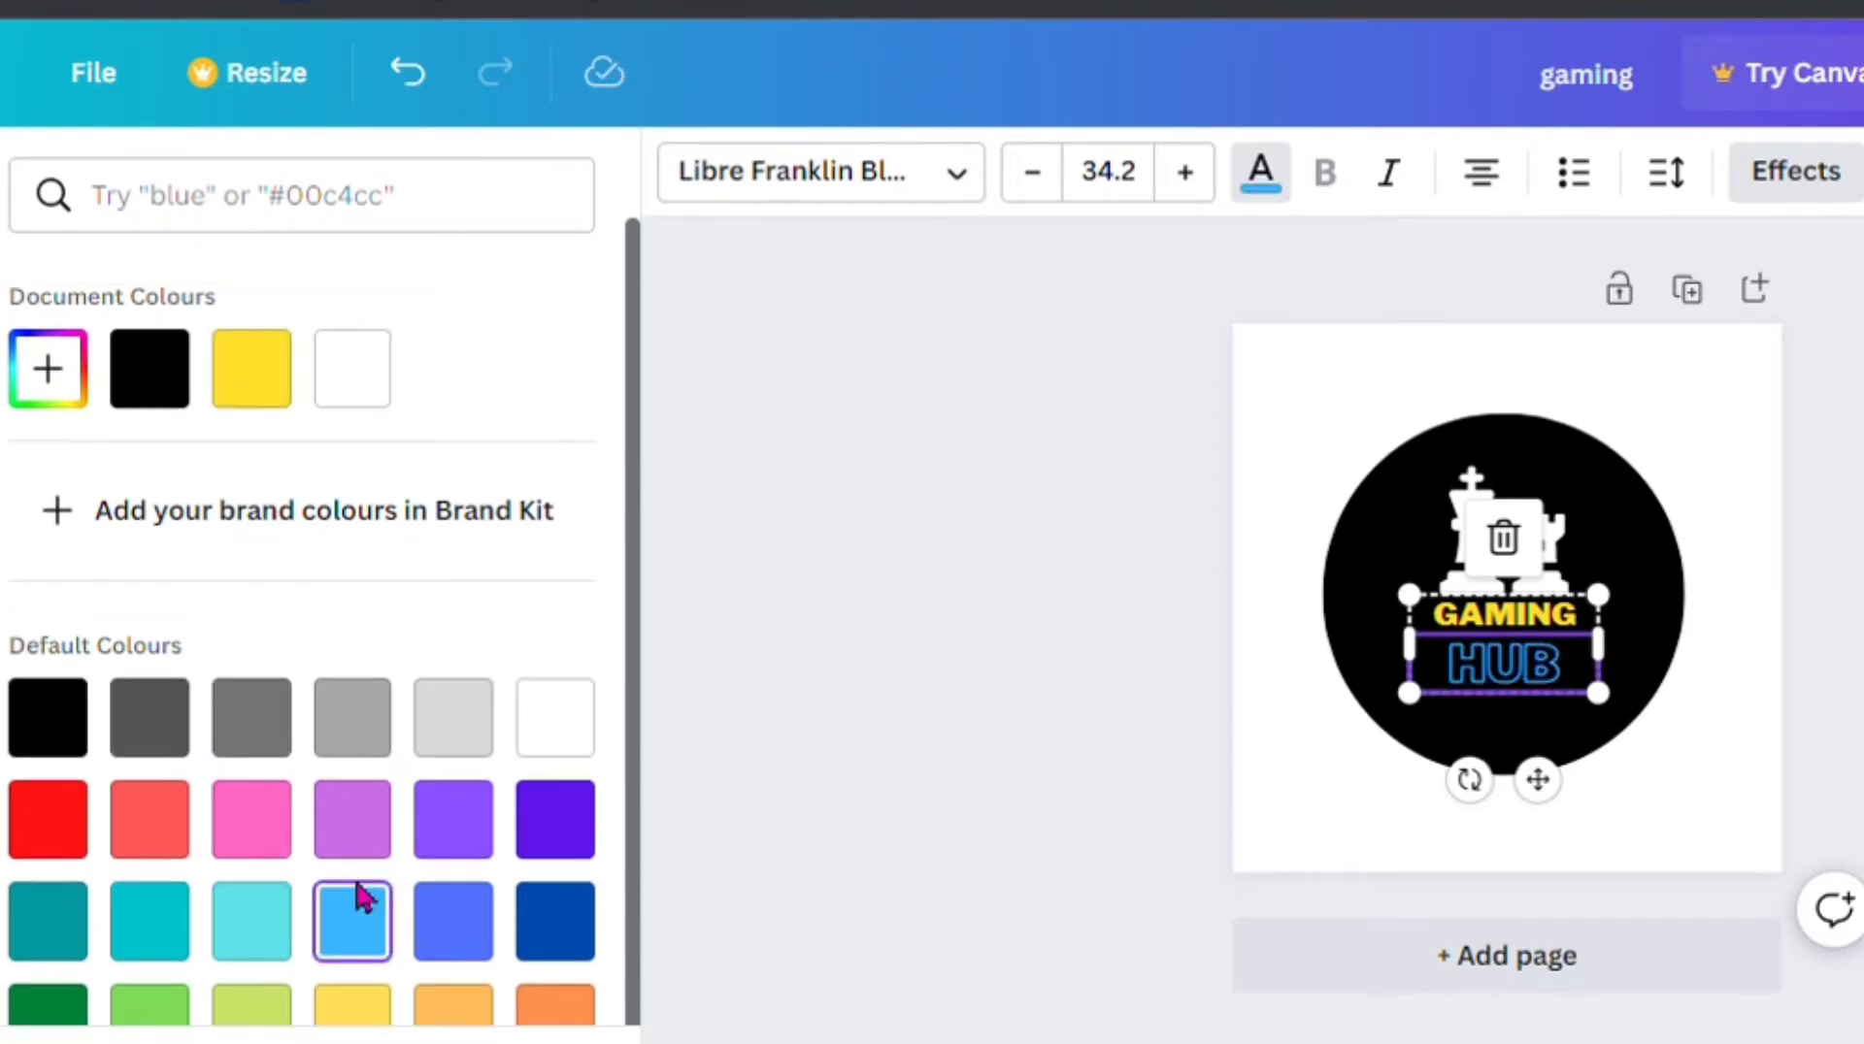
click(594, 917)
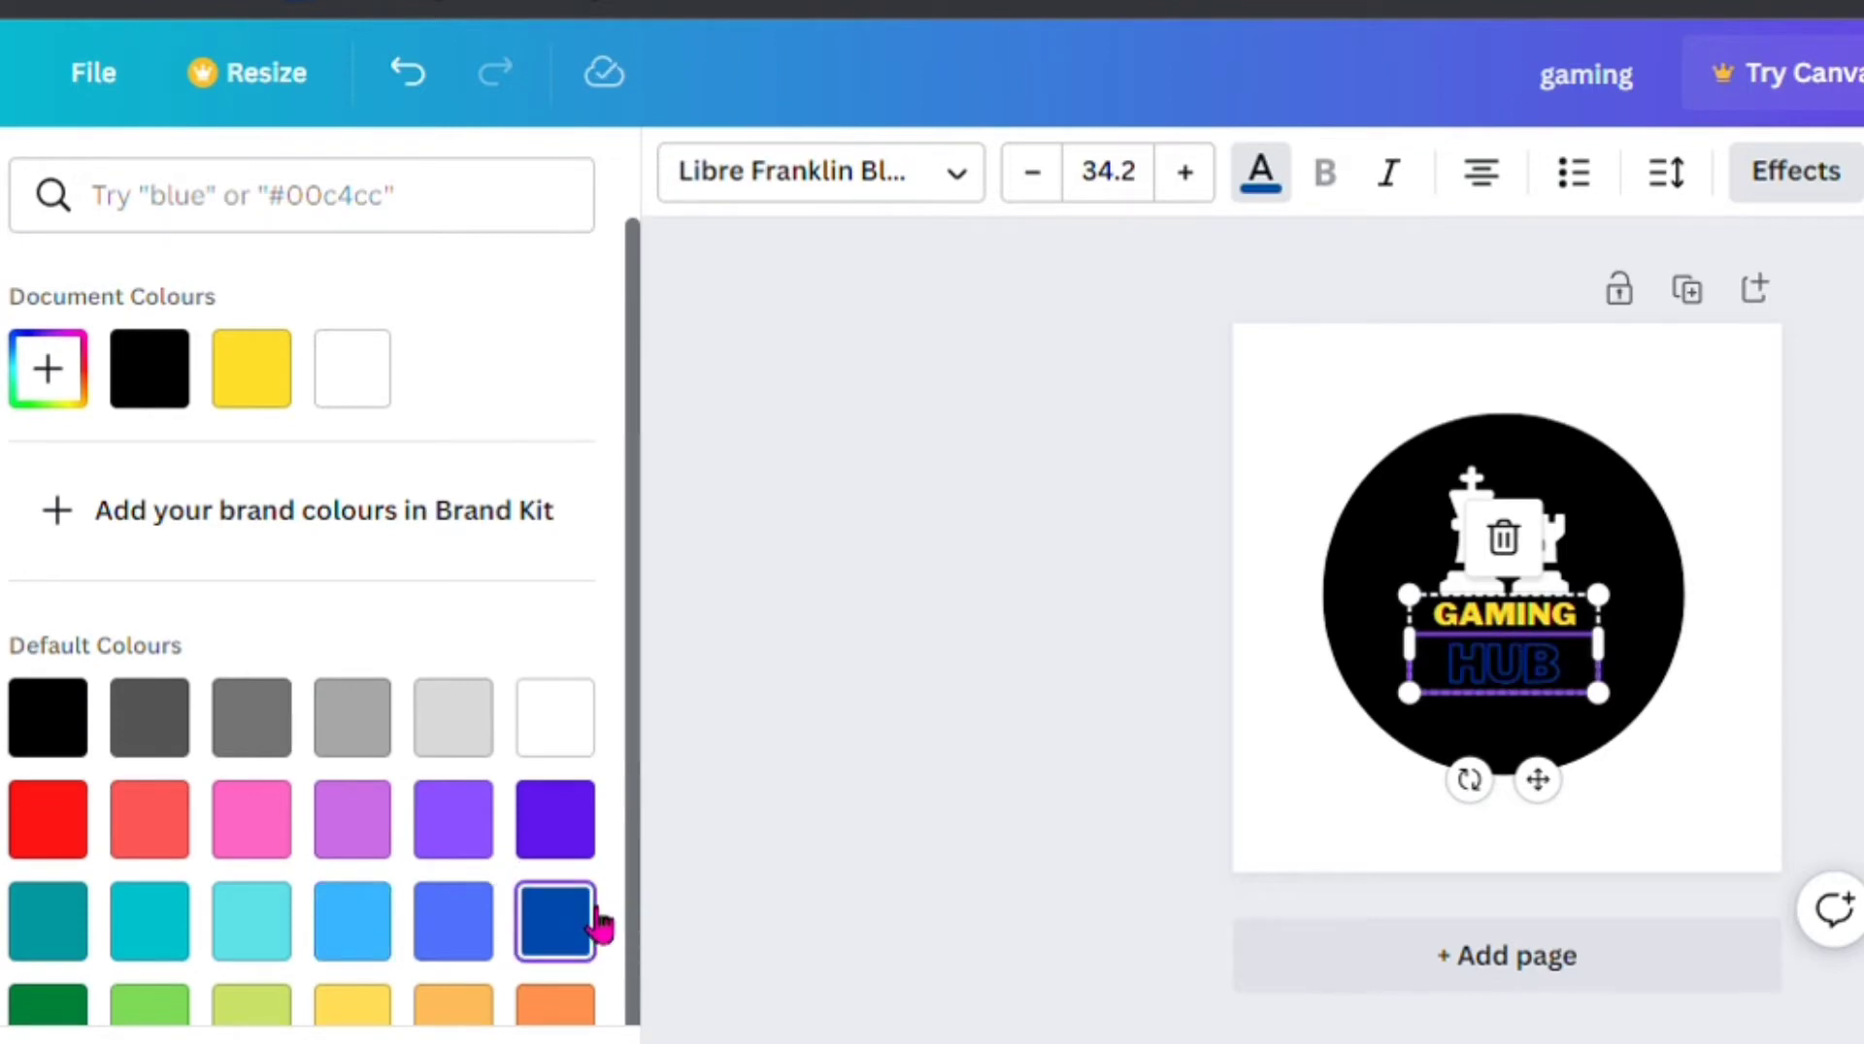
click(87, 940)
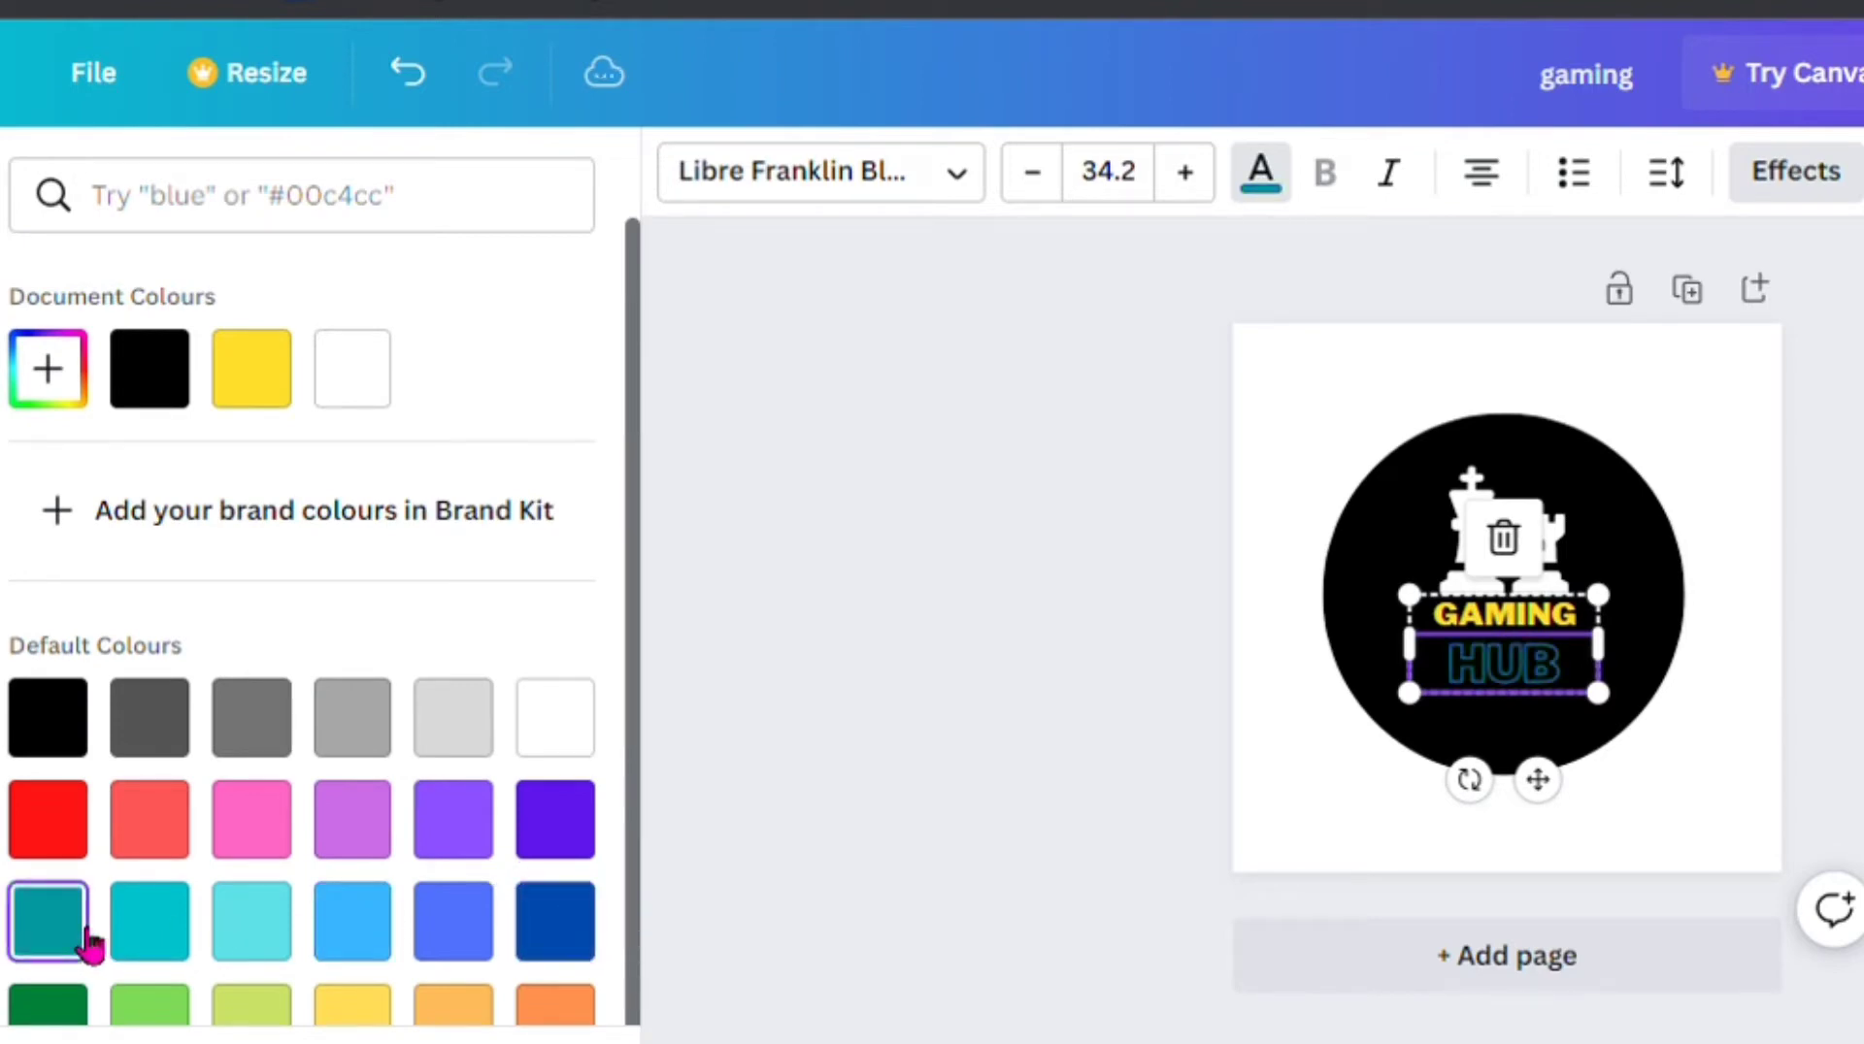
click(63, 830)
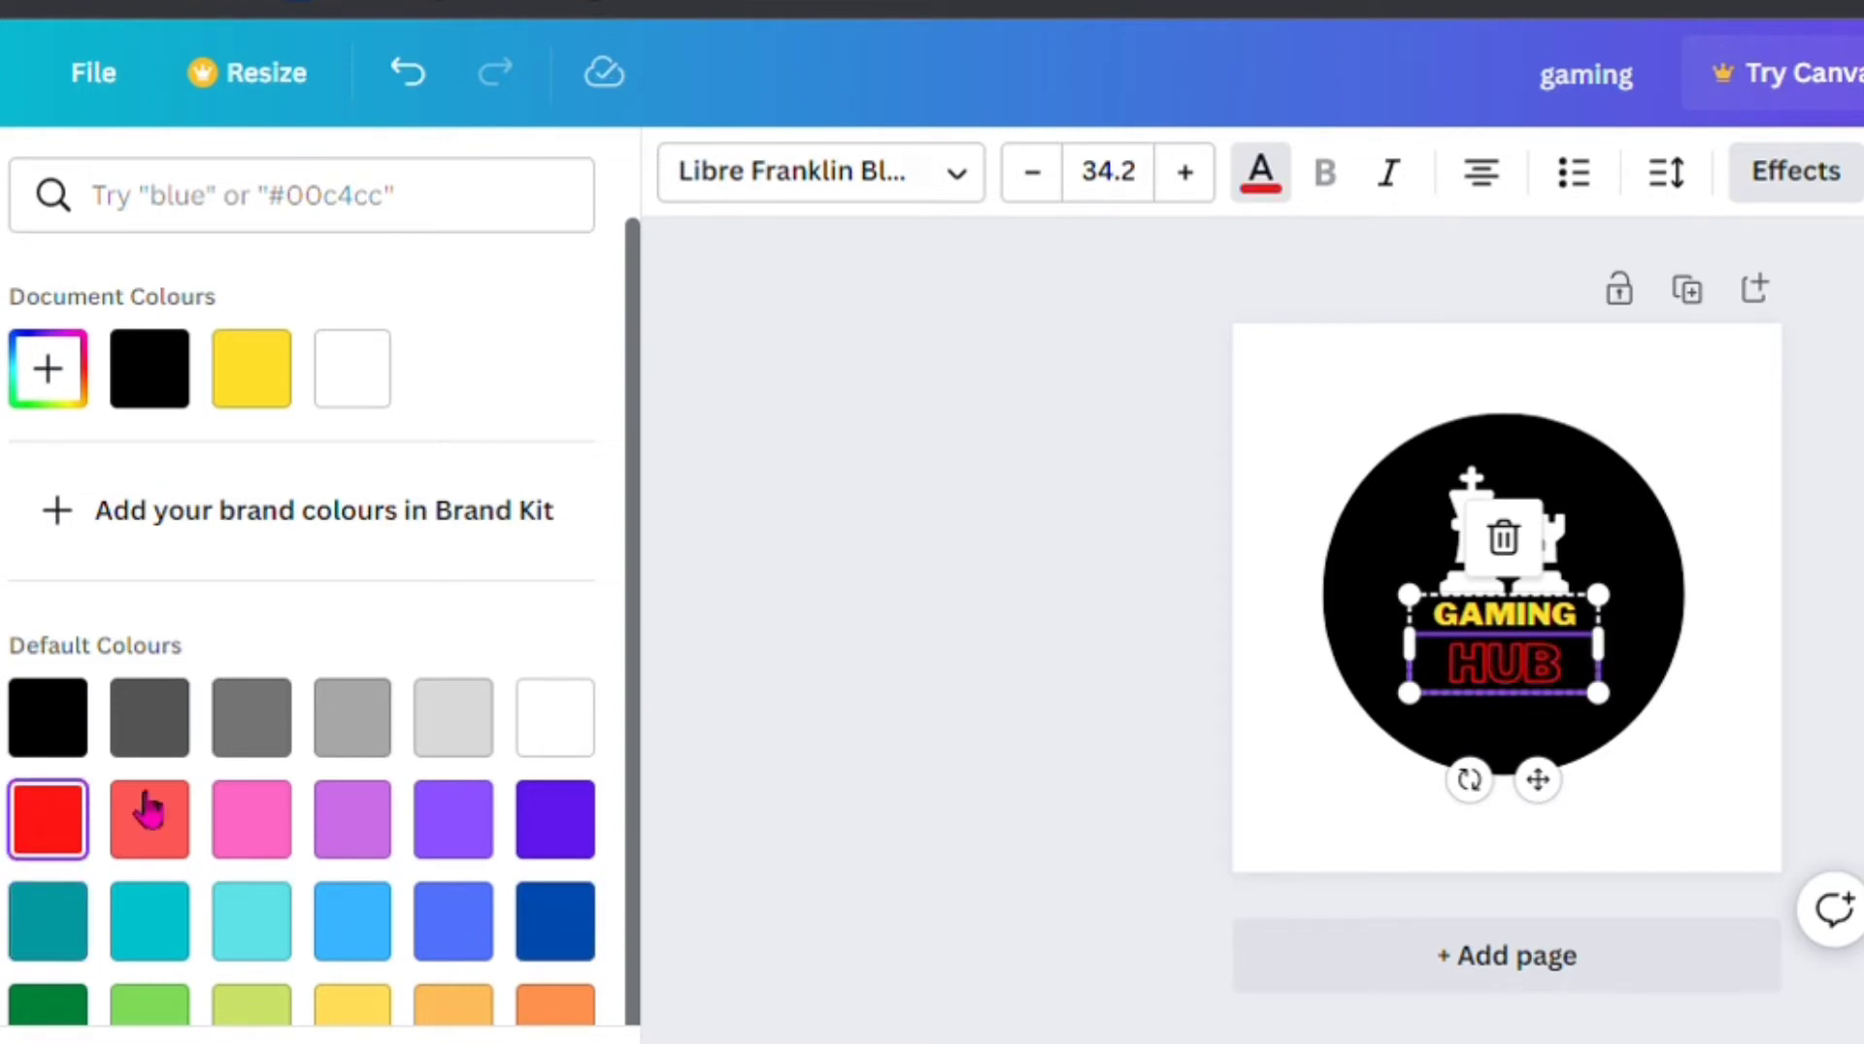
click(183, 820)
scroll(194, 825, down, 1)
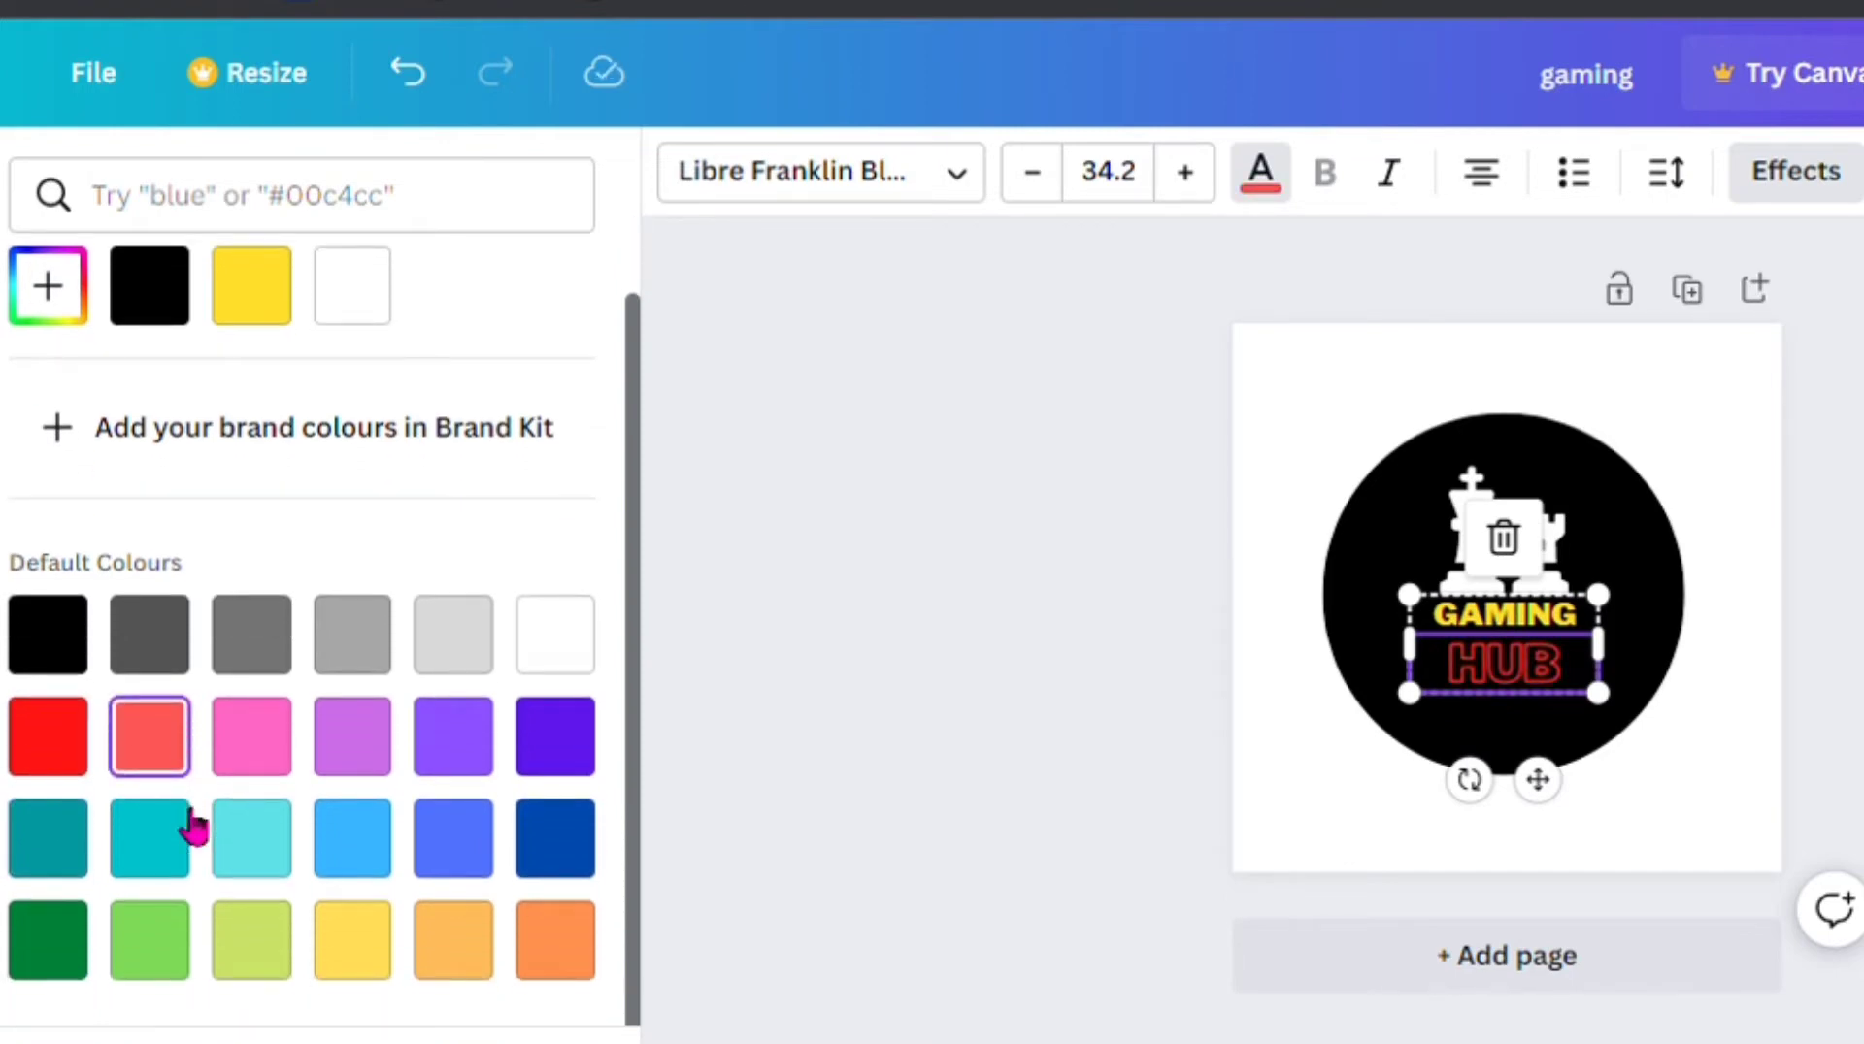
- Compare light yellow and light orange on the HUB text and settle on the default light yellow
click(357, 971)
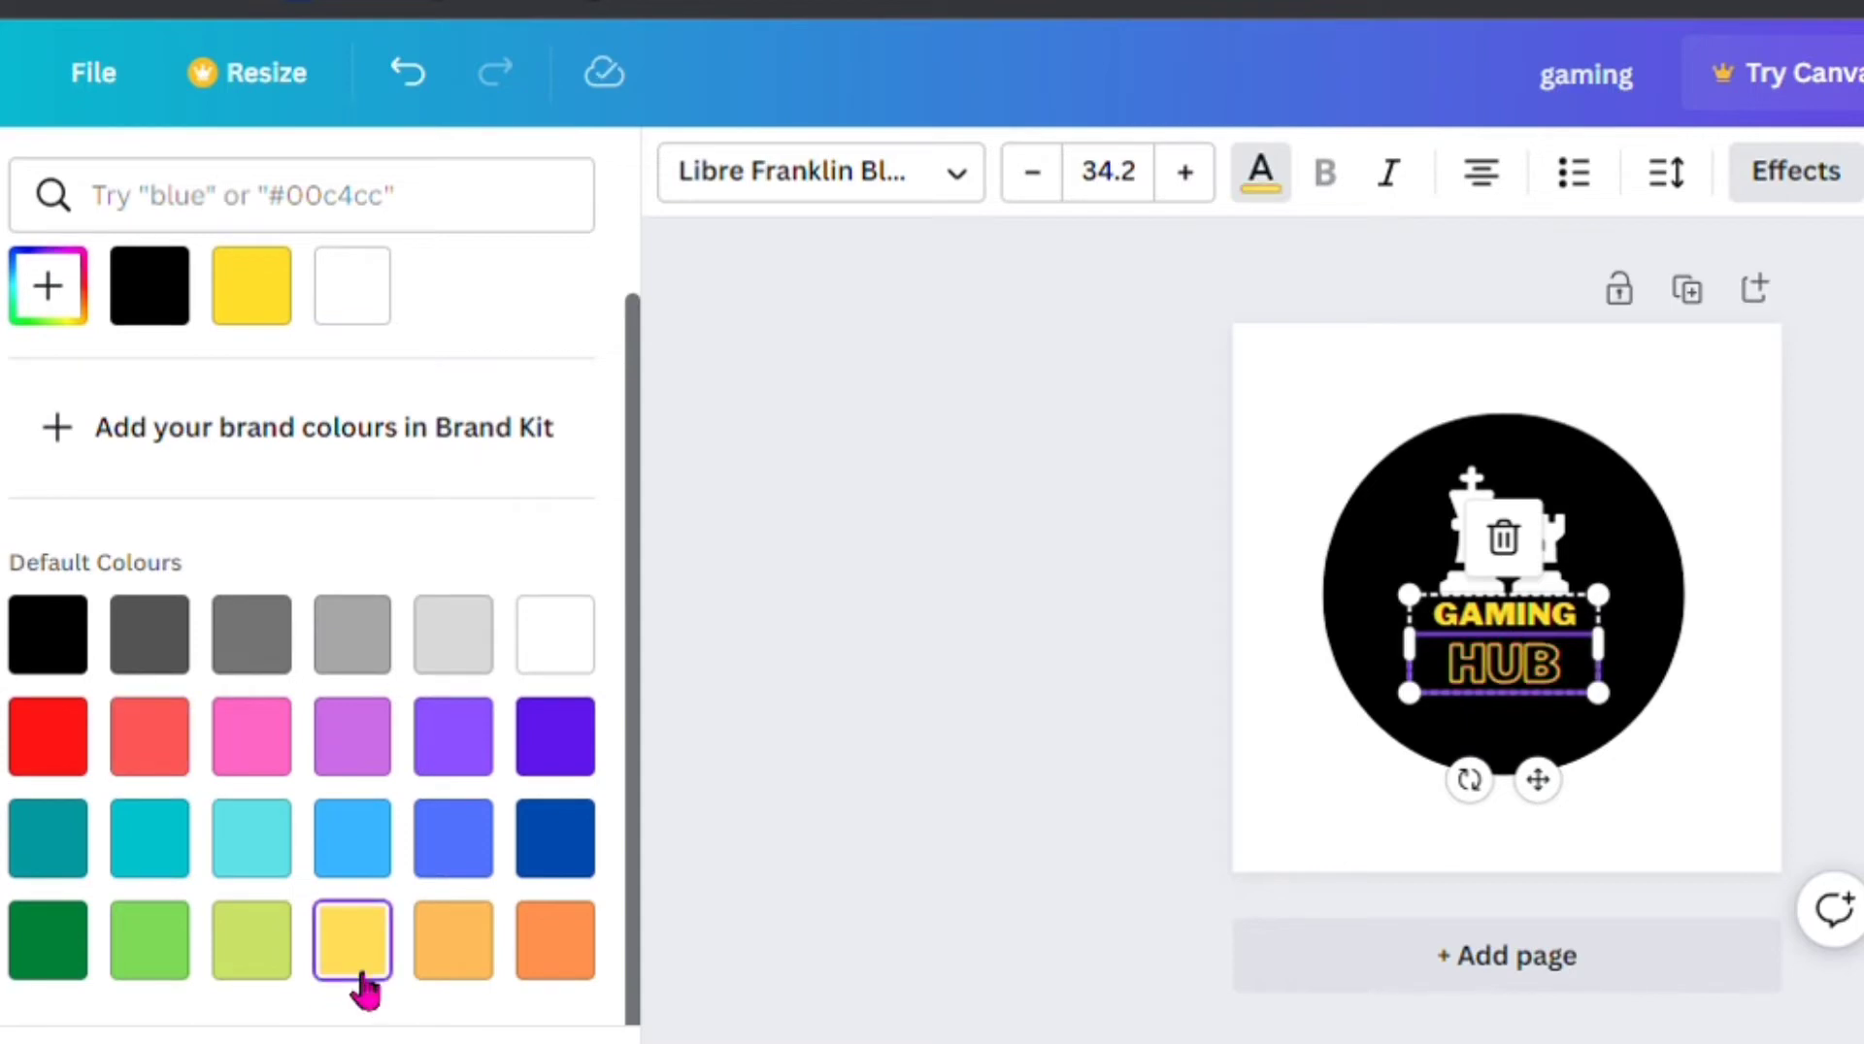
click(464, 961)
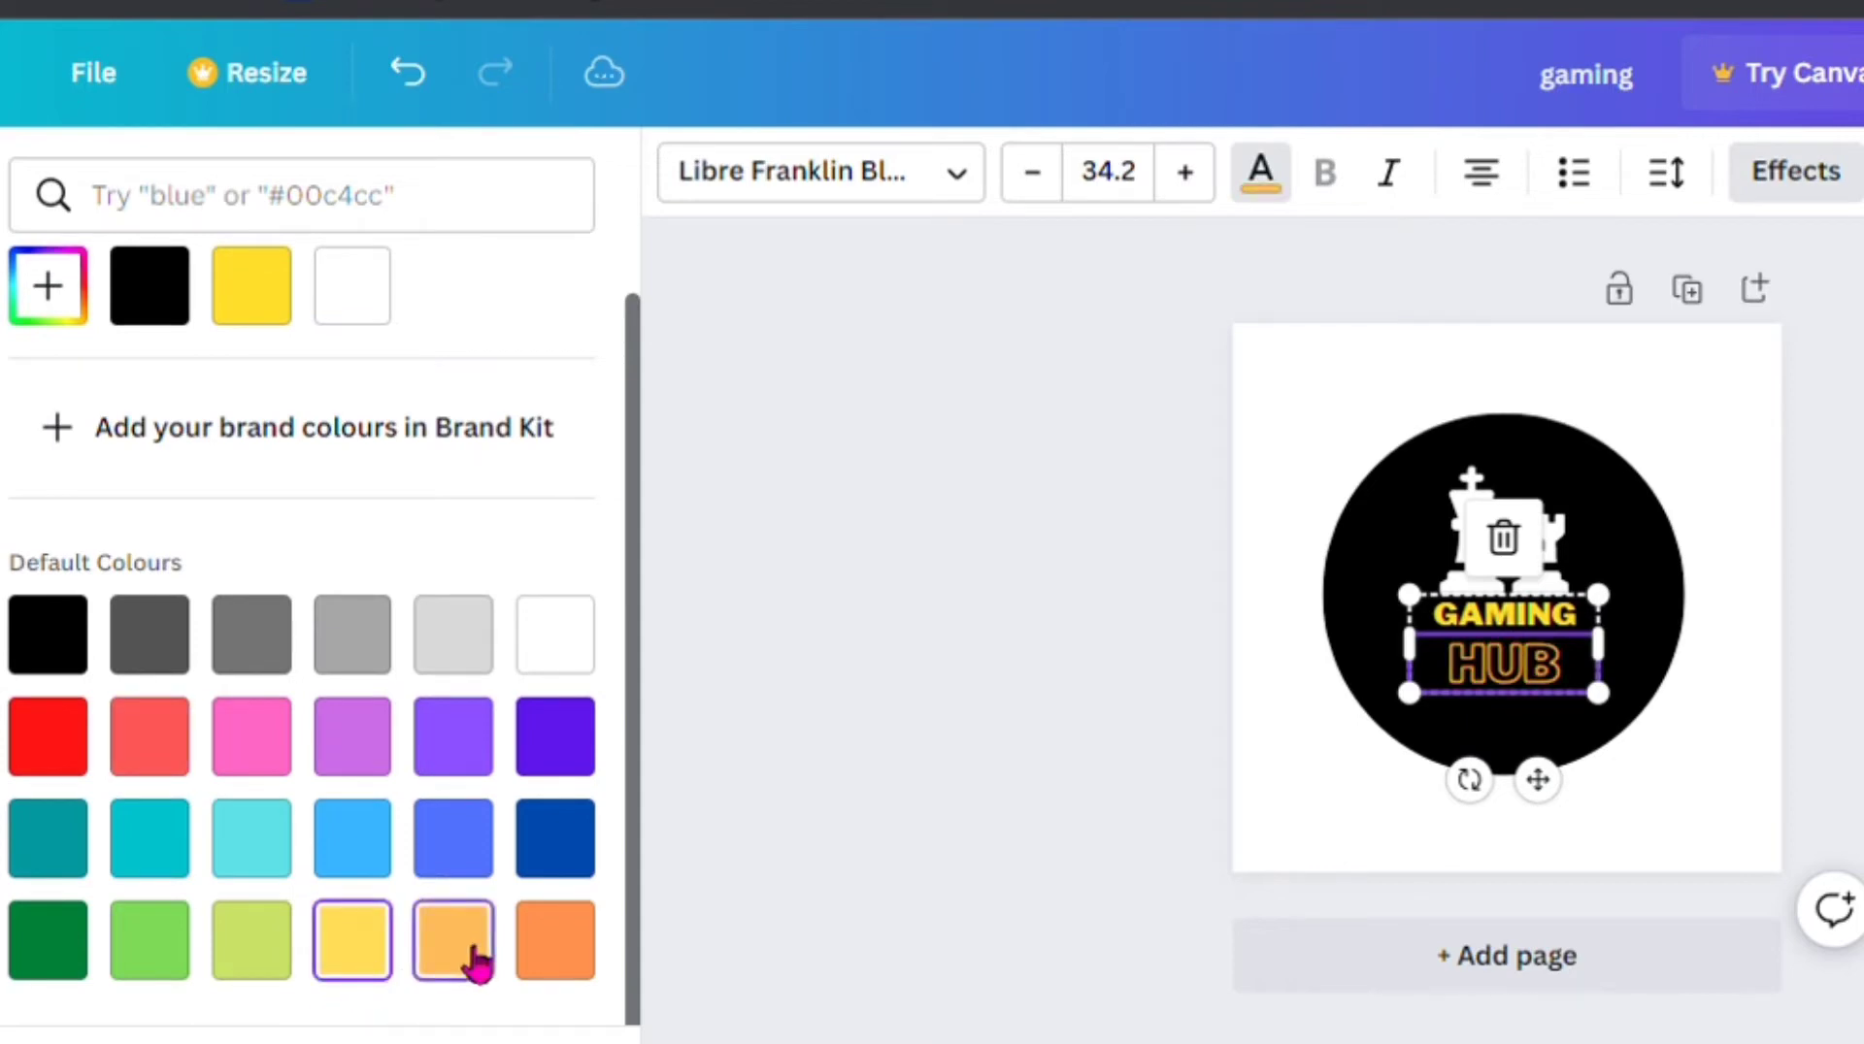
click(335, 948)
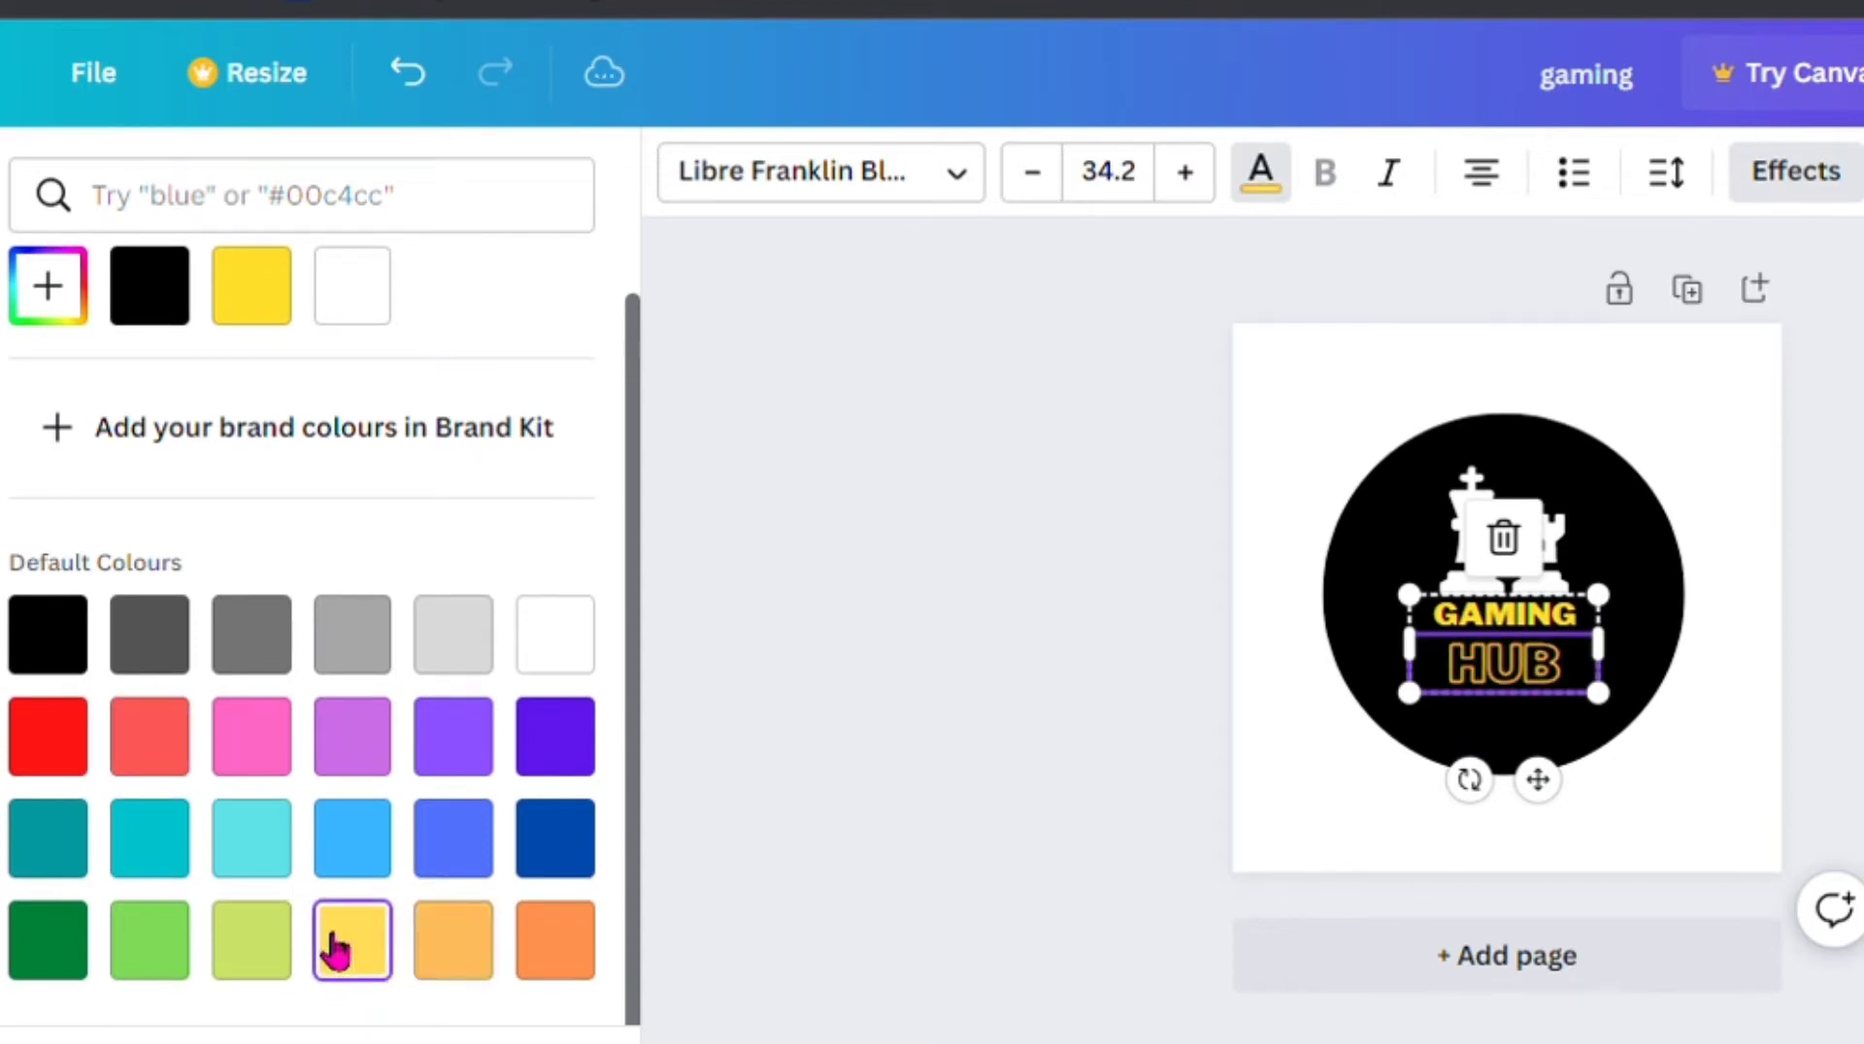
click(1299, 621)
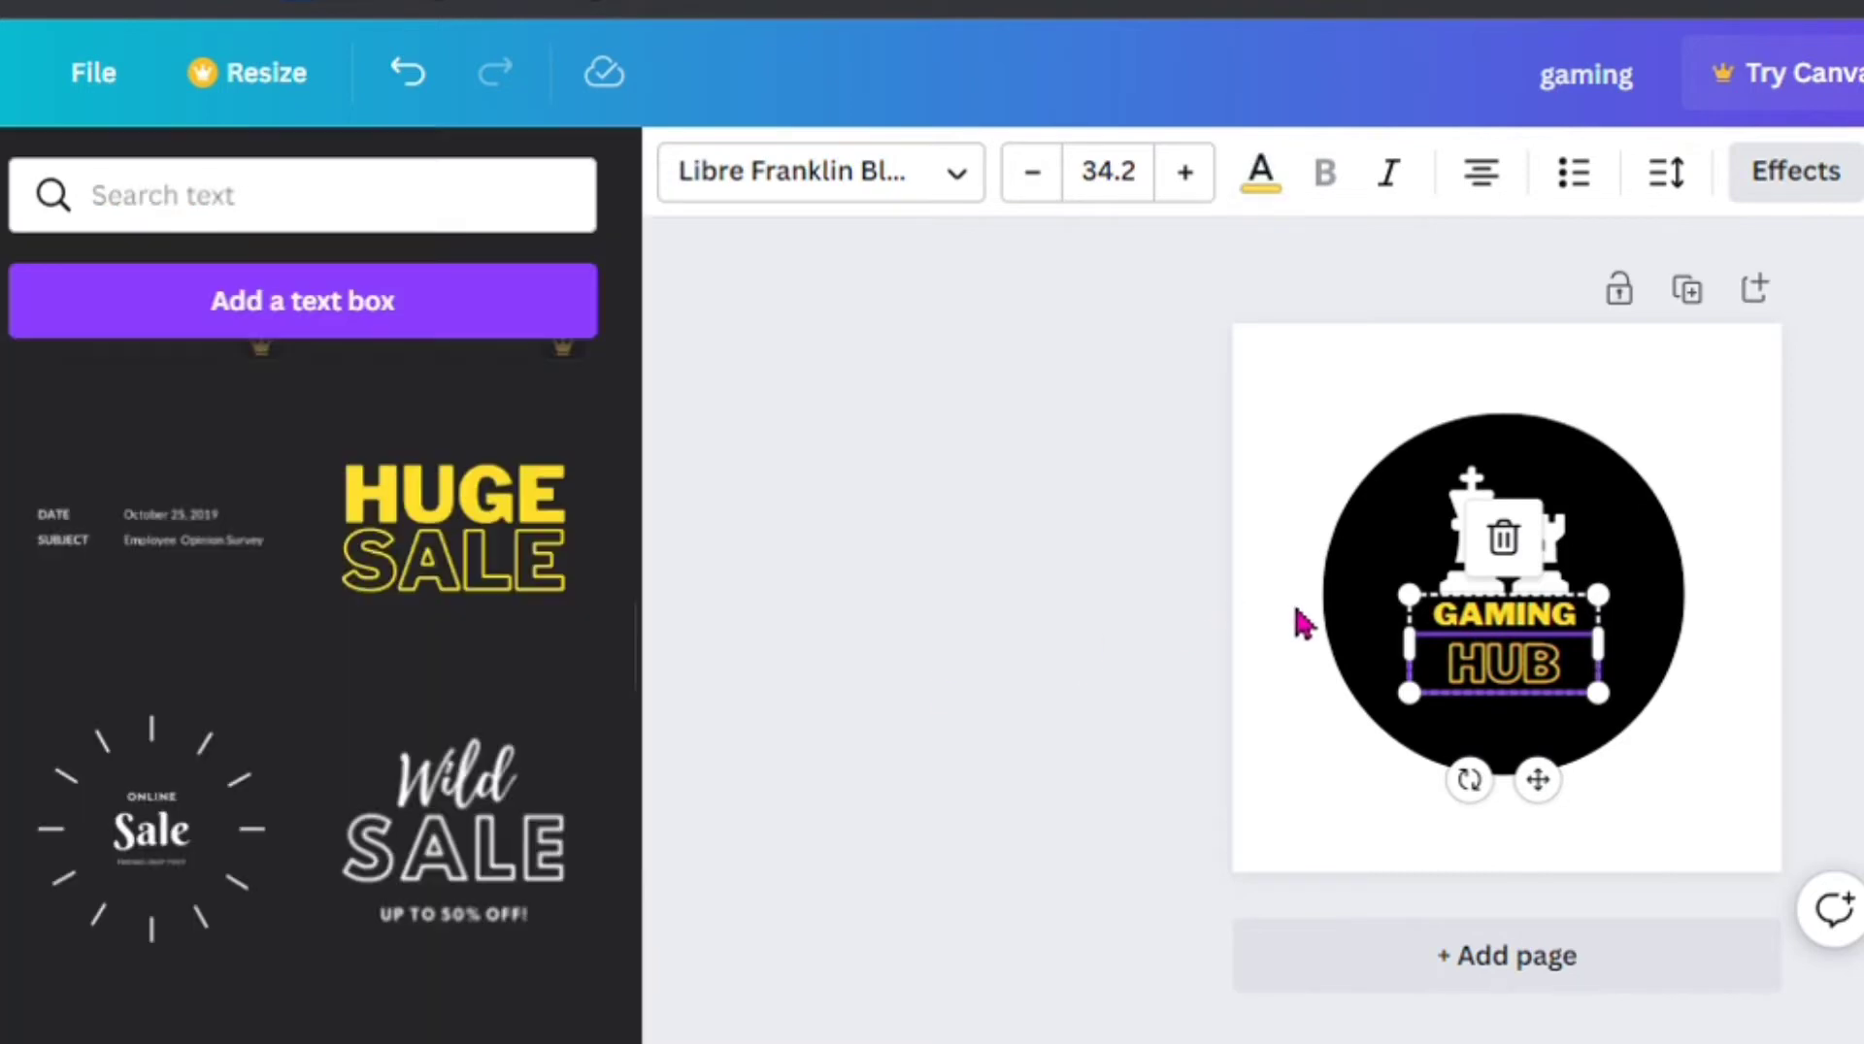
click(1487, 670)
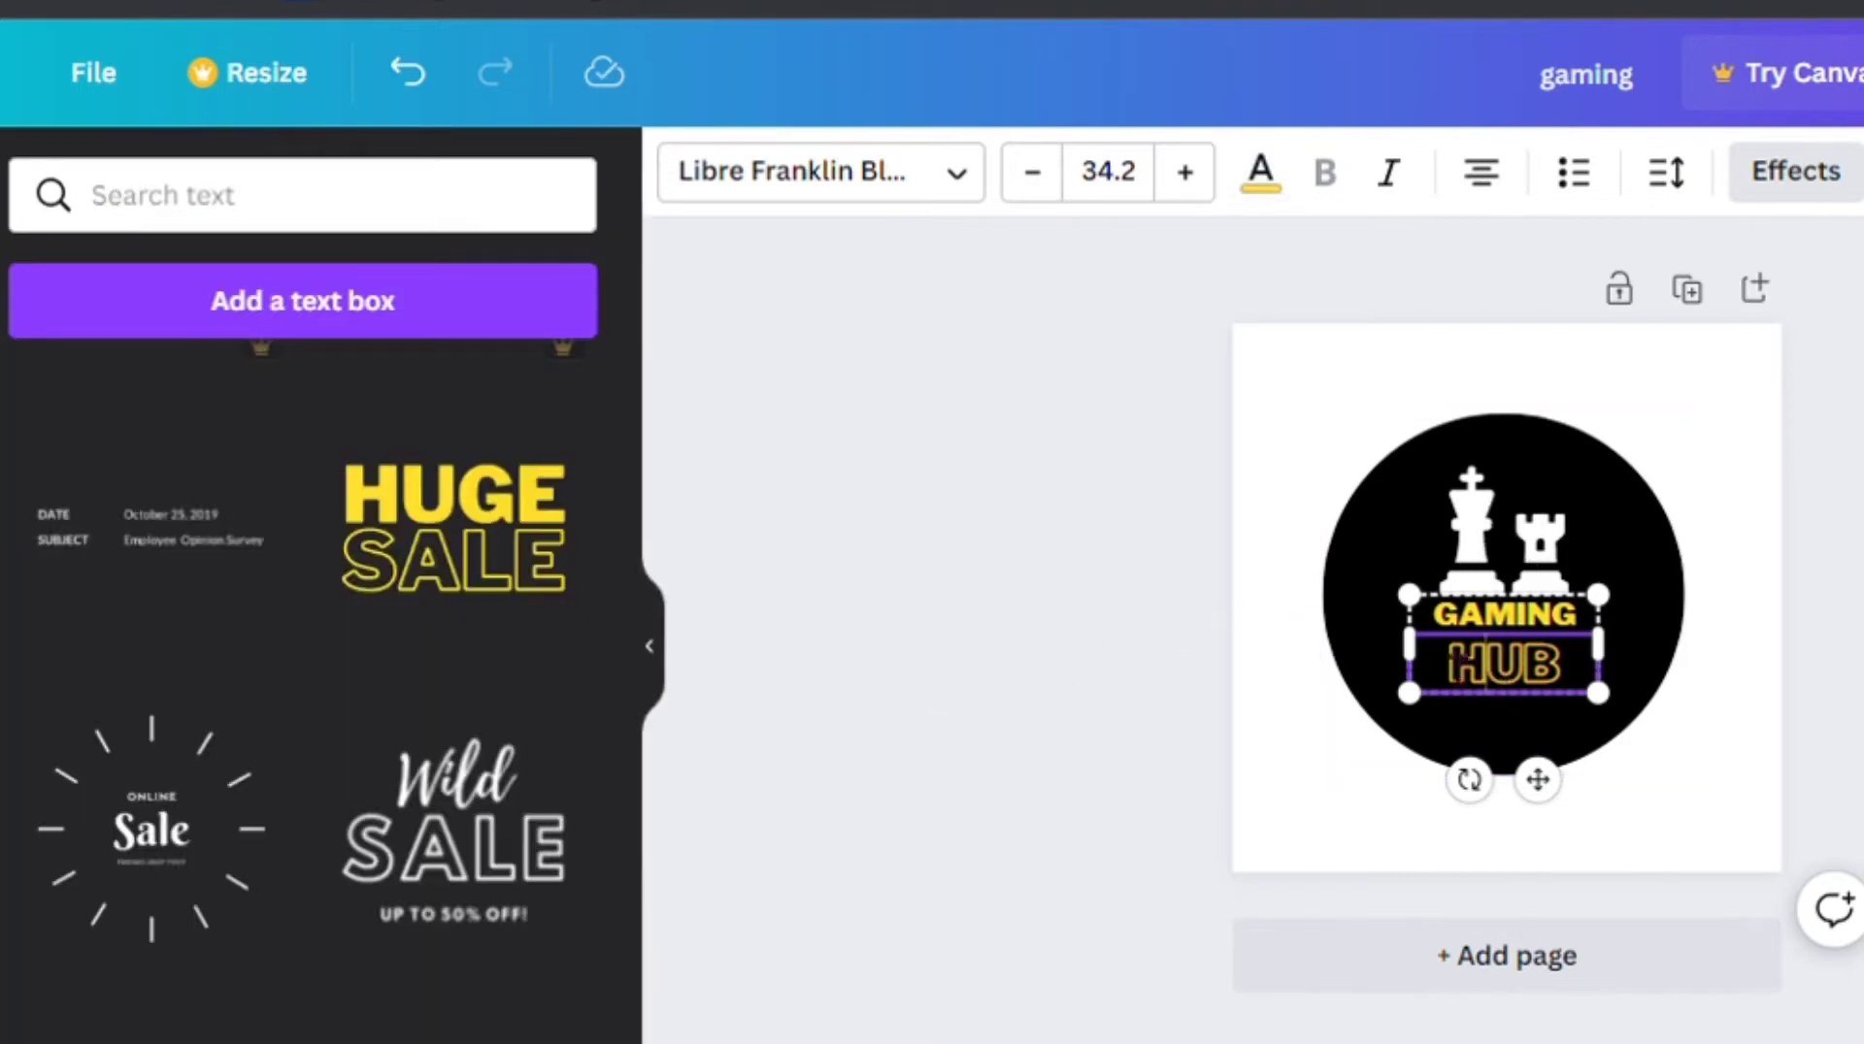
- Set the colour of the outlined HUB text to white
click(1261, 185)
click(459, 371)
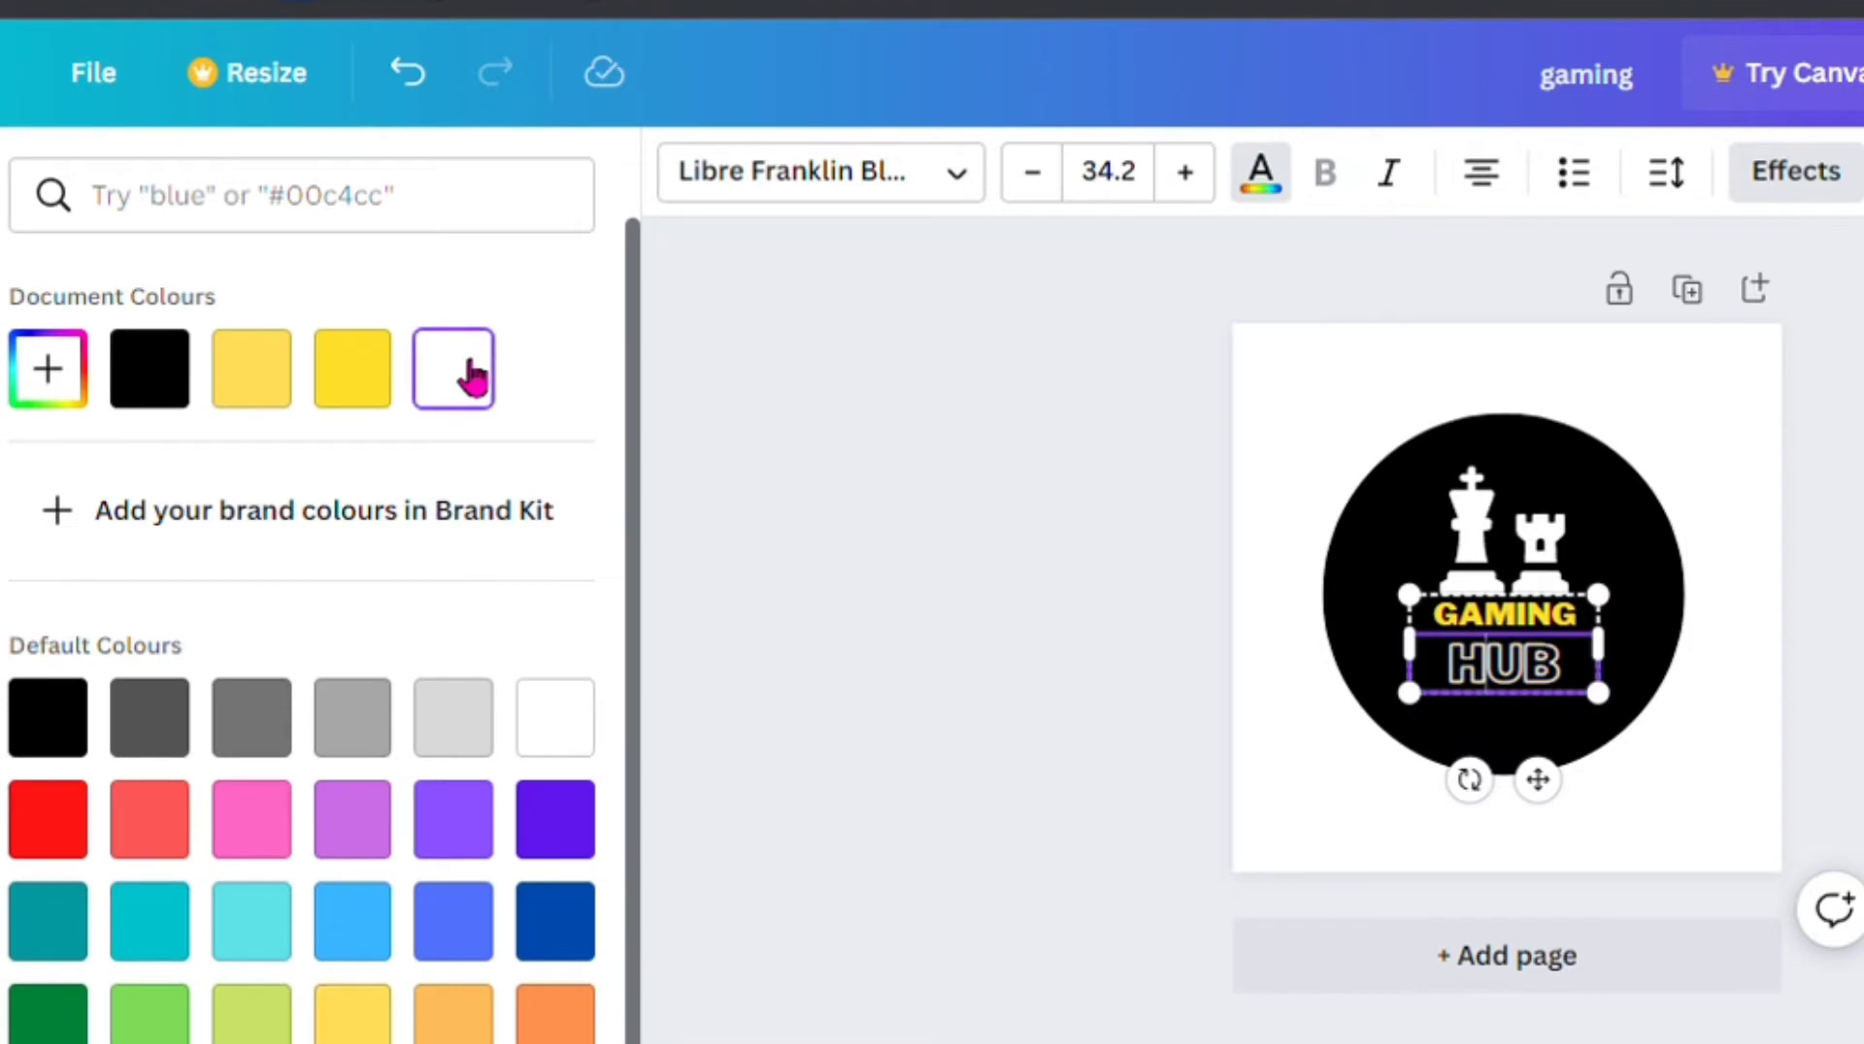
click(1716, 763)
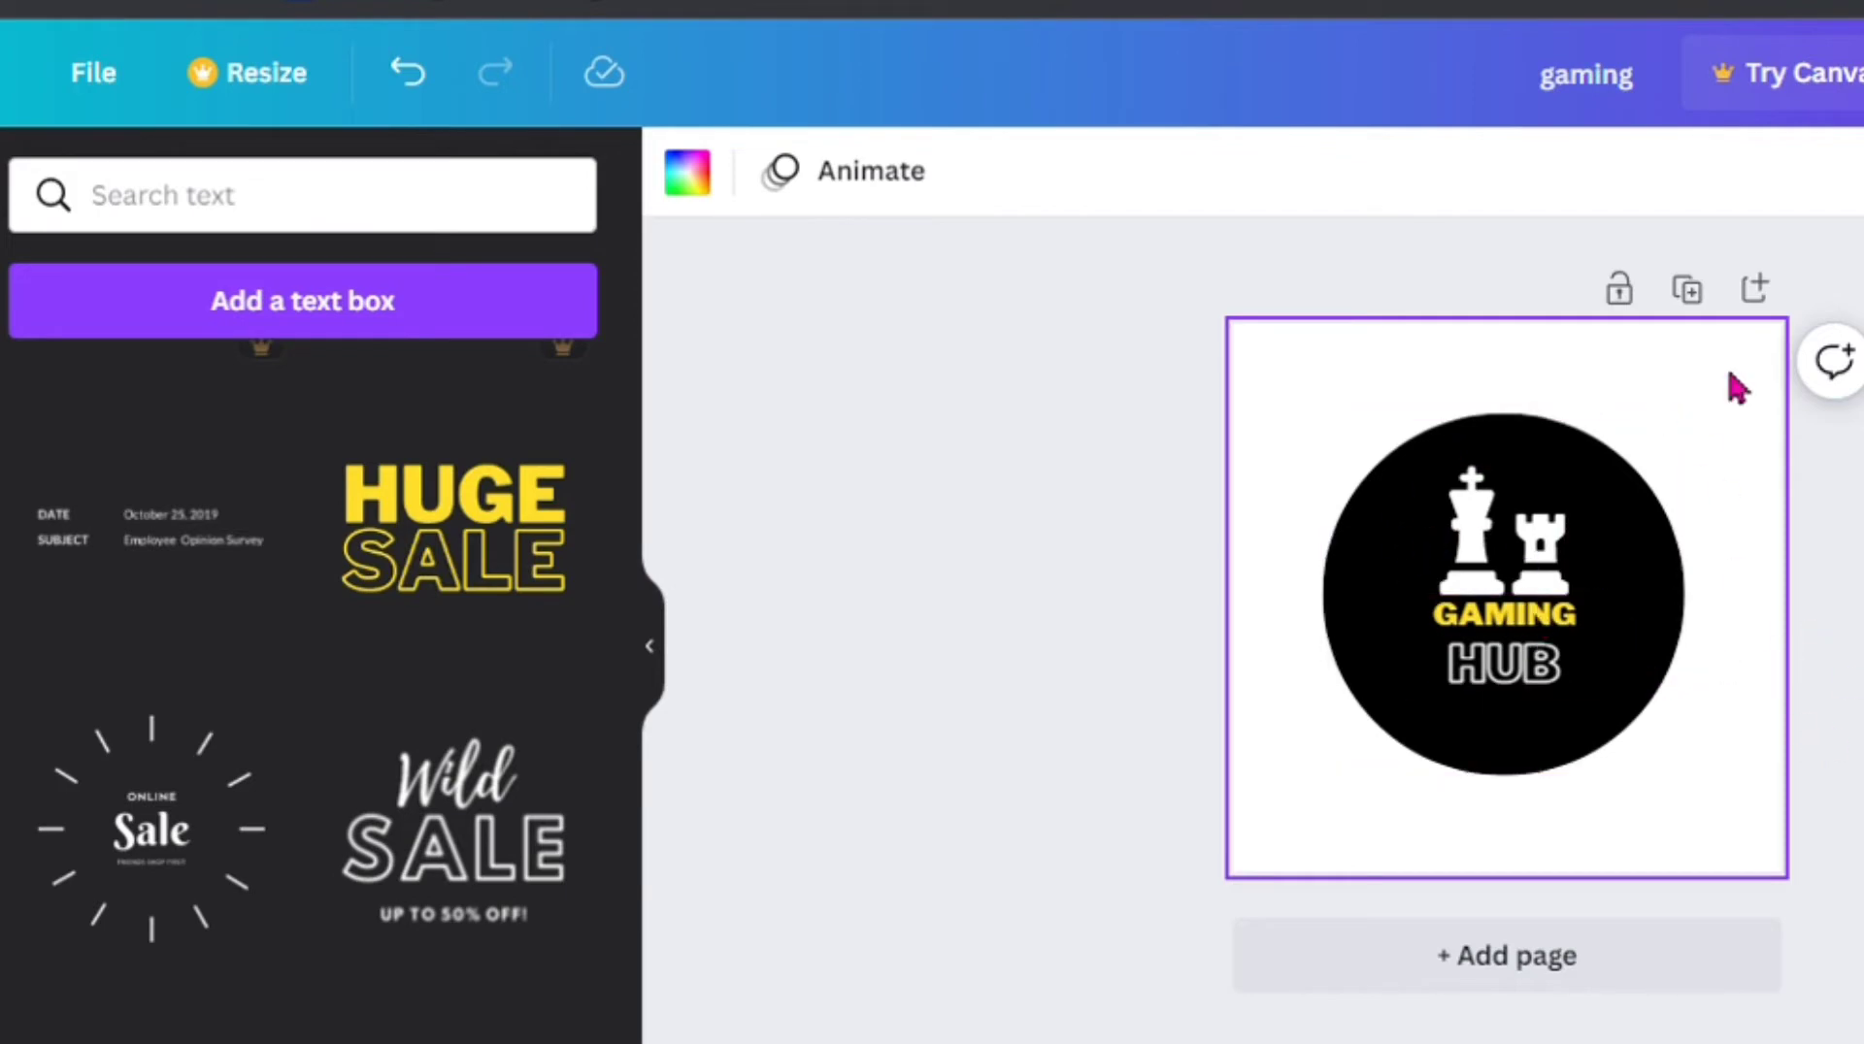
- Duplicate the logo page as page 2 and compare the copy with the original
click(1697, 302)
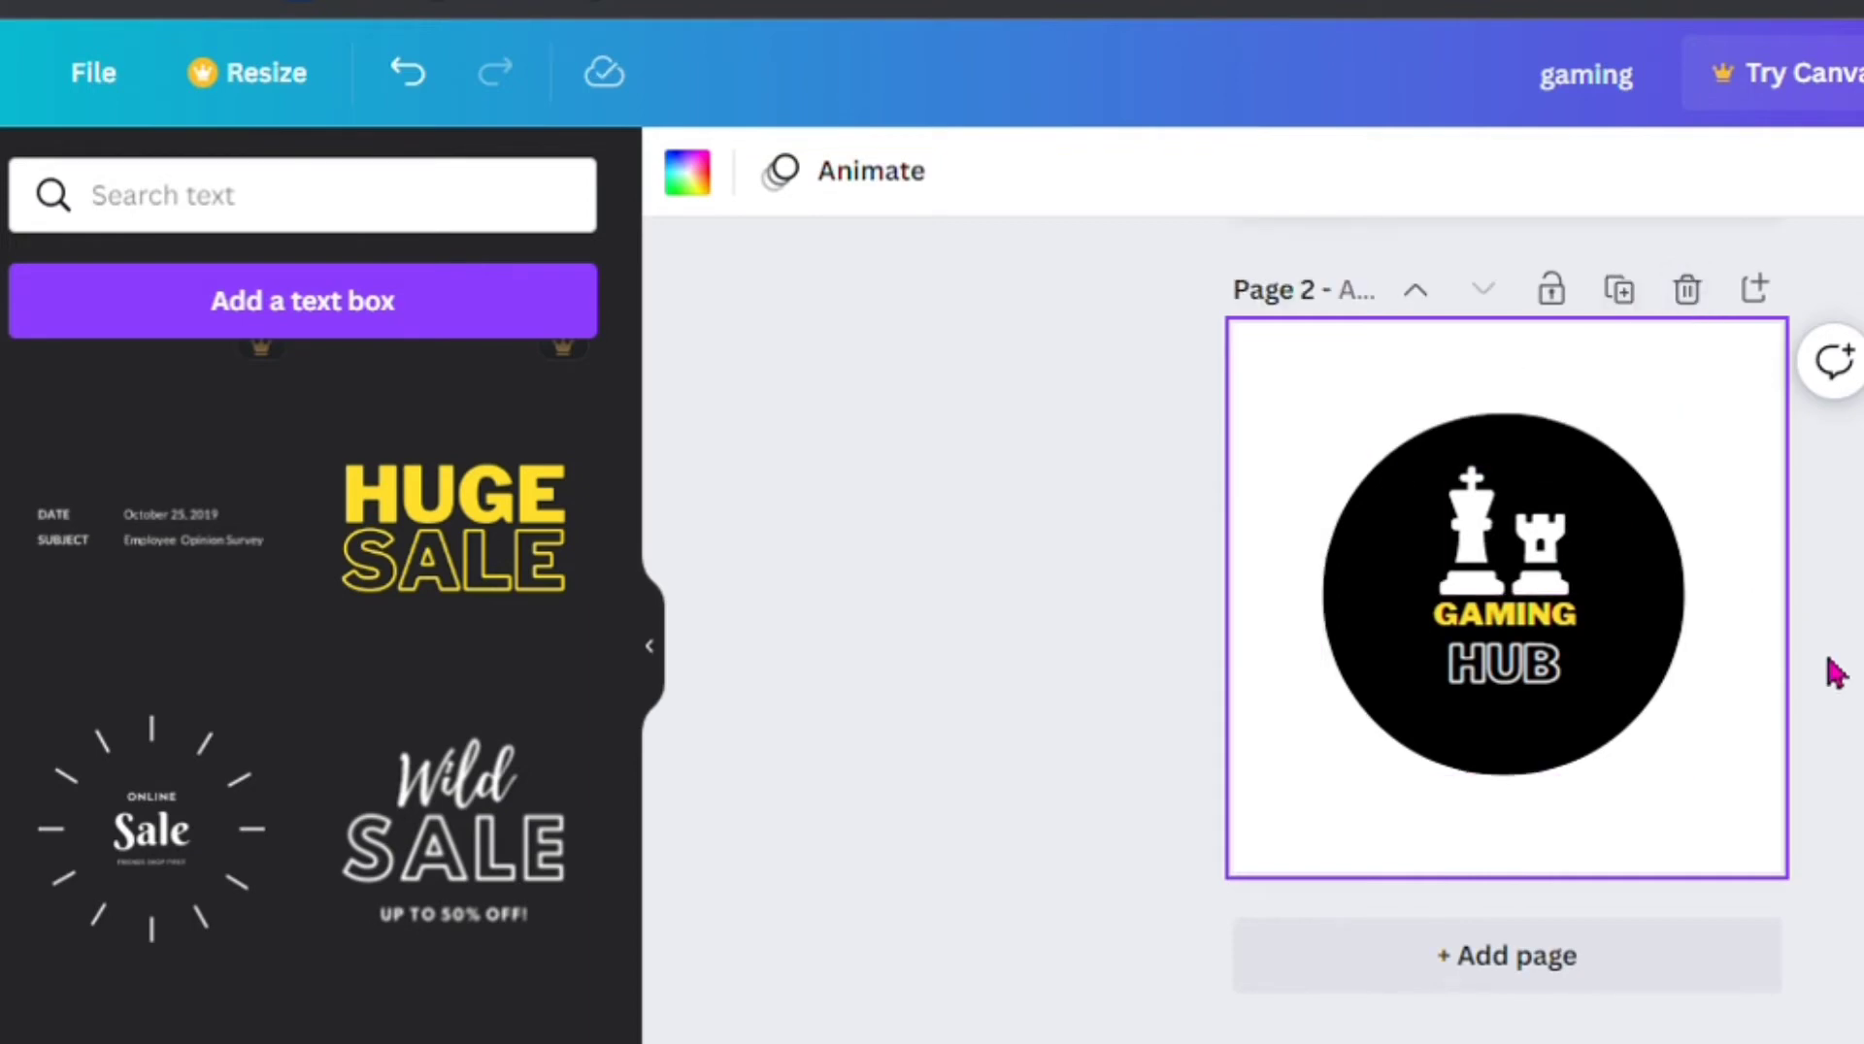
scroll(1835, 673, up, 5)
scroll(1836, 672, down, 5)
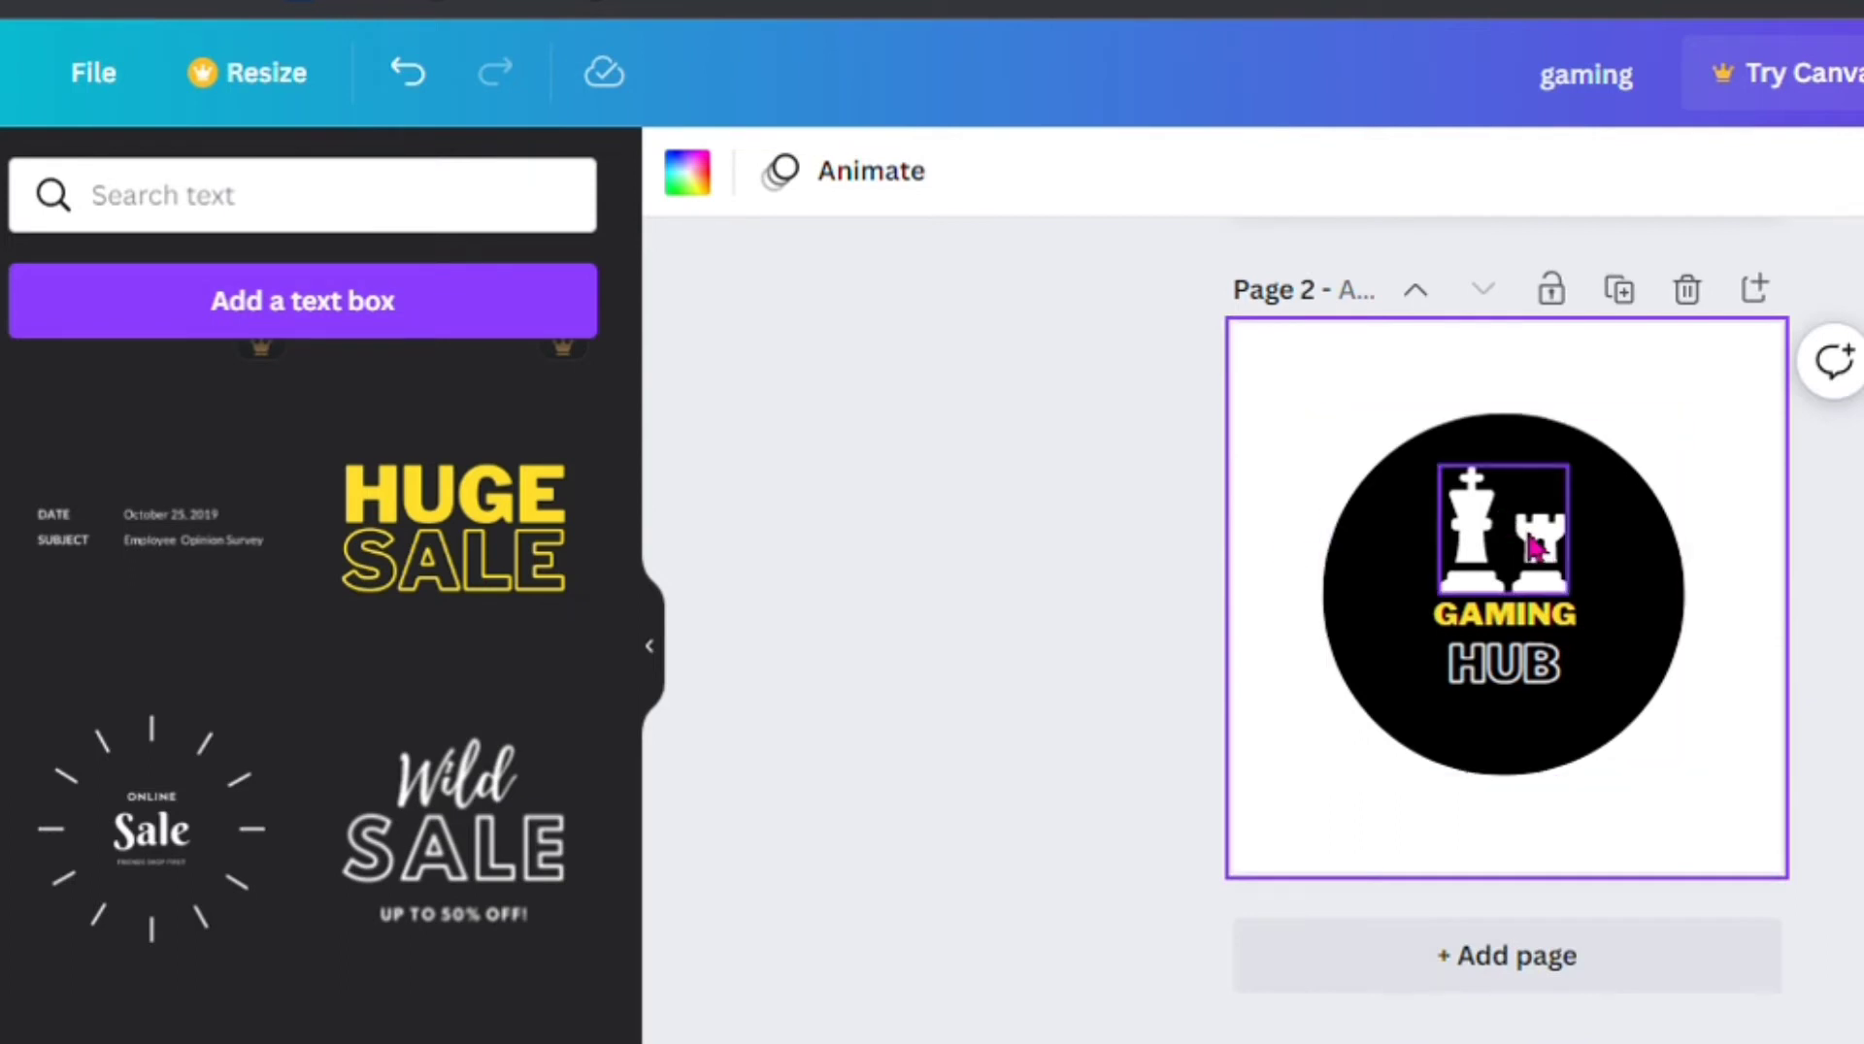
- On page 2, recolour the circle white and the chess icon black
click(1602, 616)
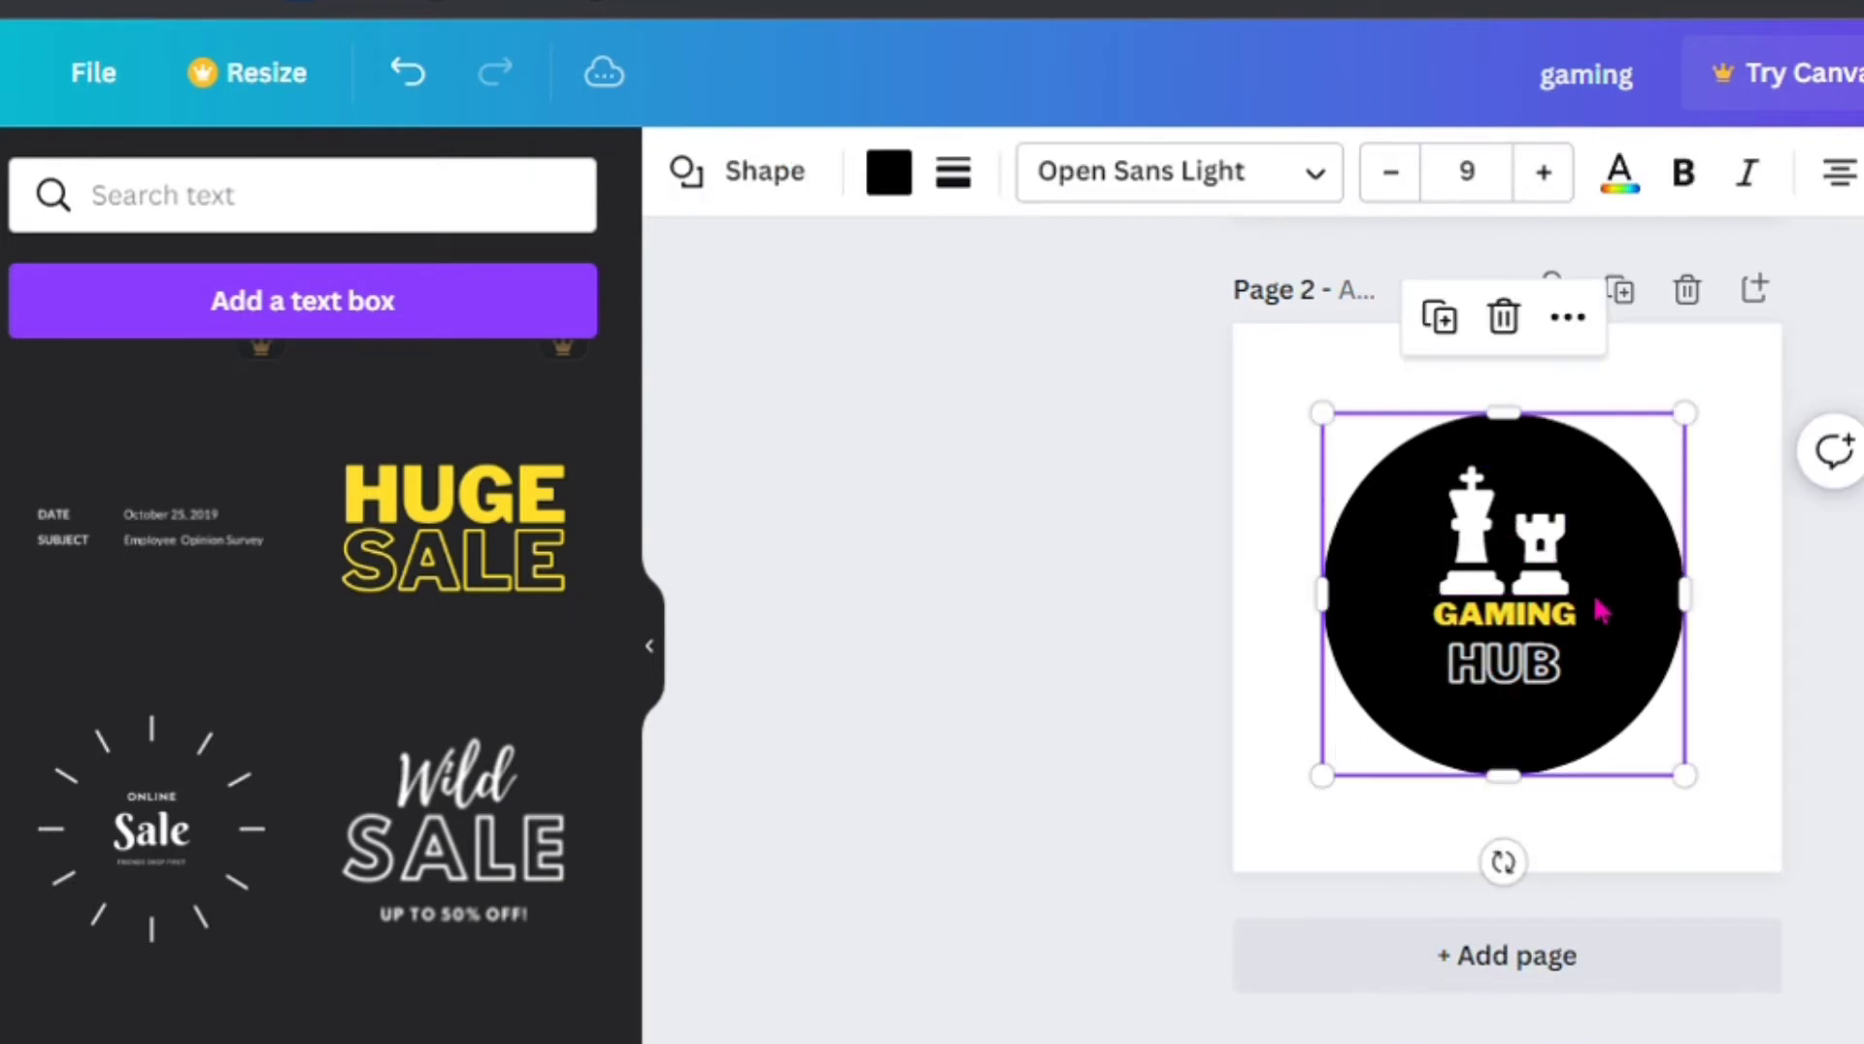
click(888, 174)
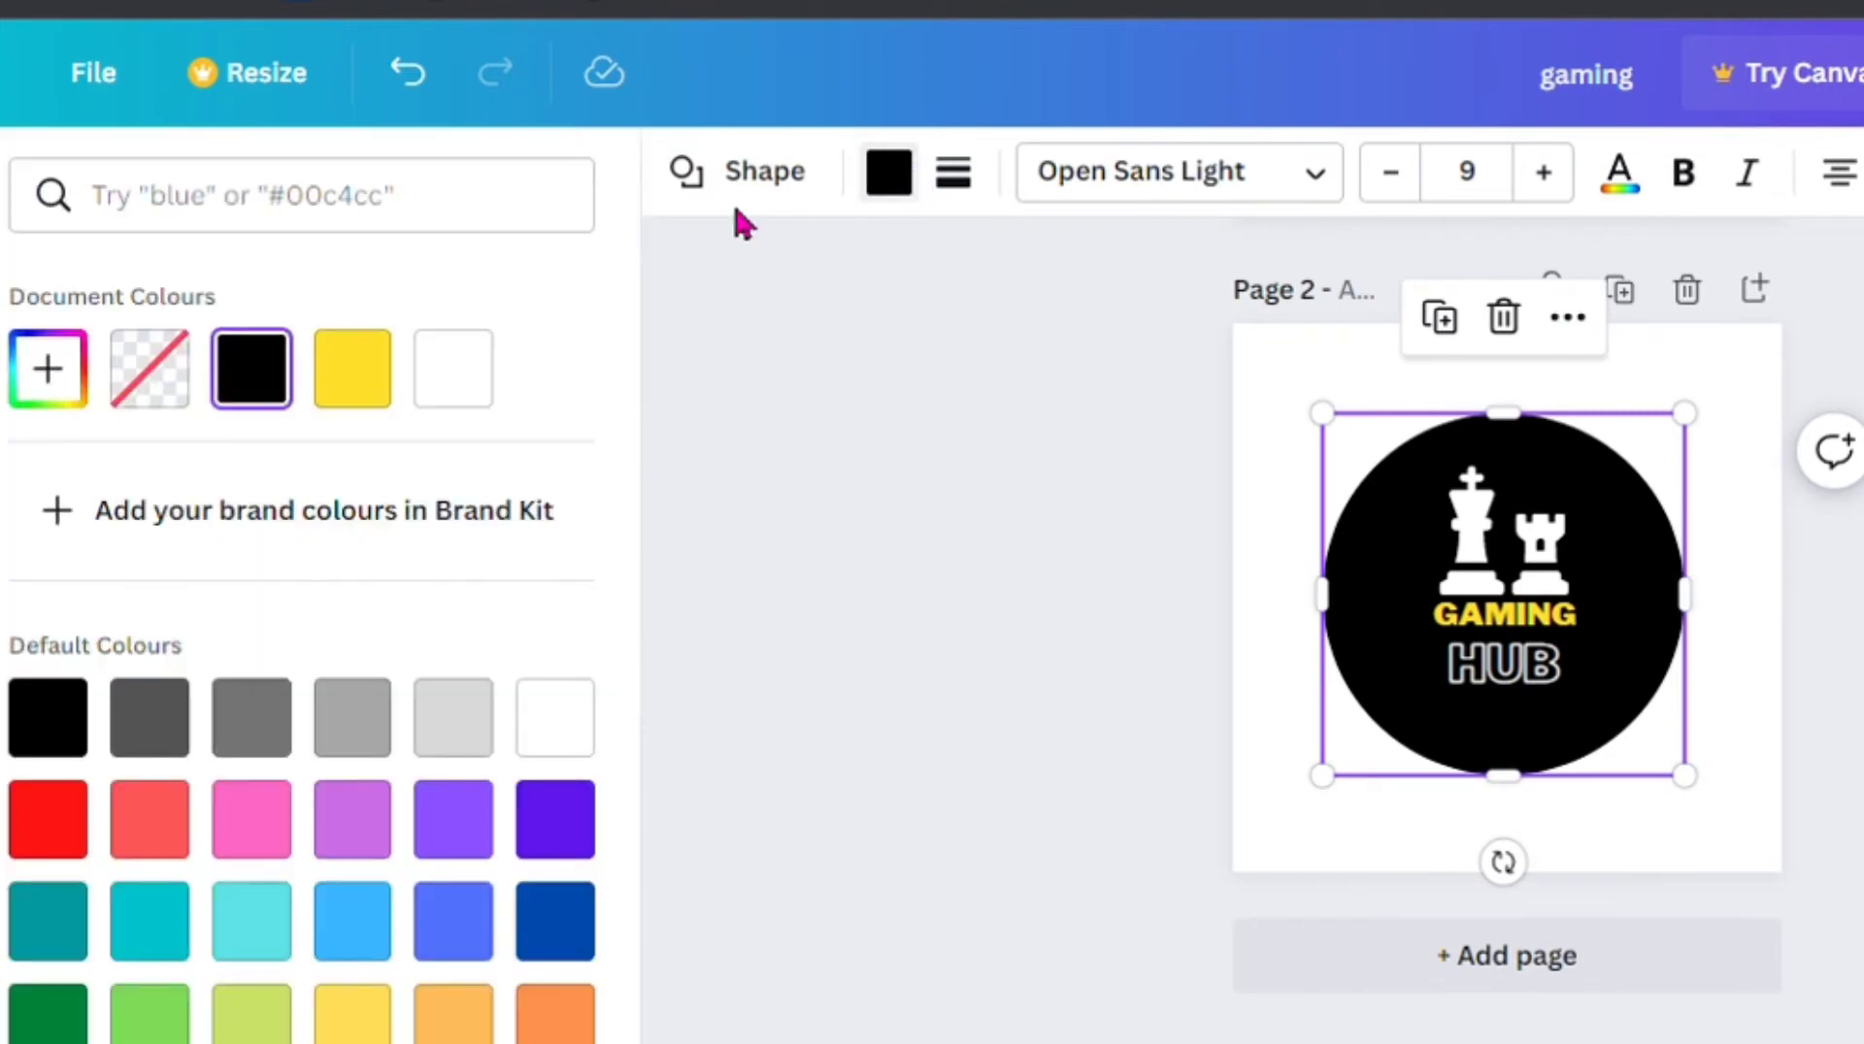
click(478, 369)
click(1504, 528)
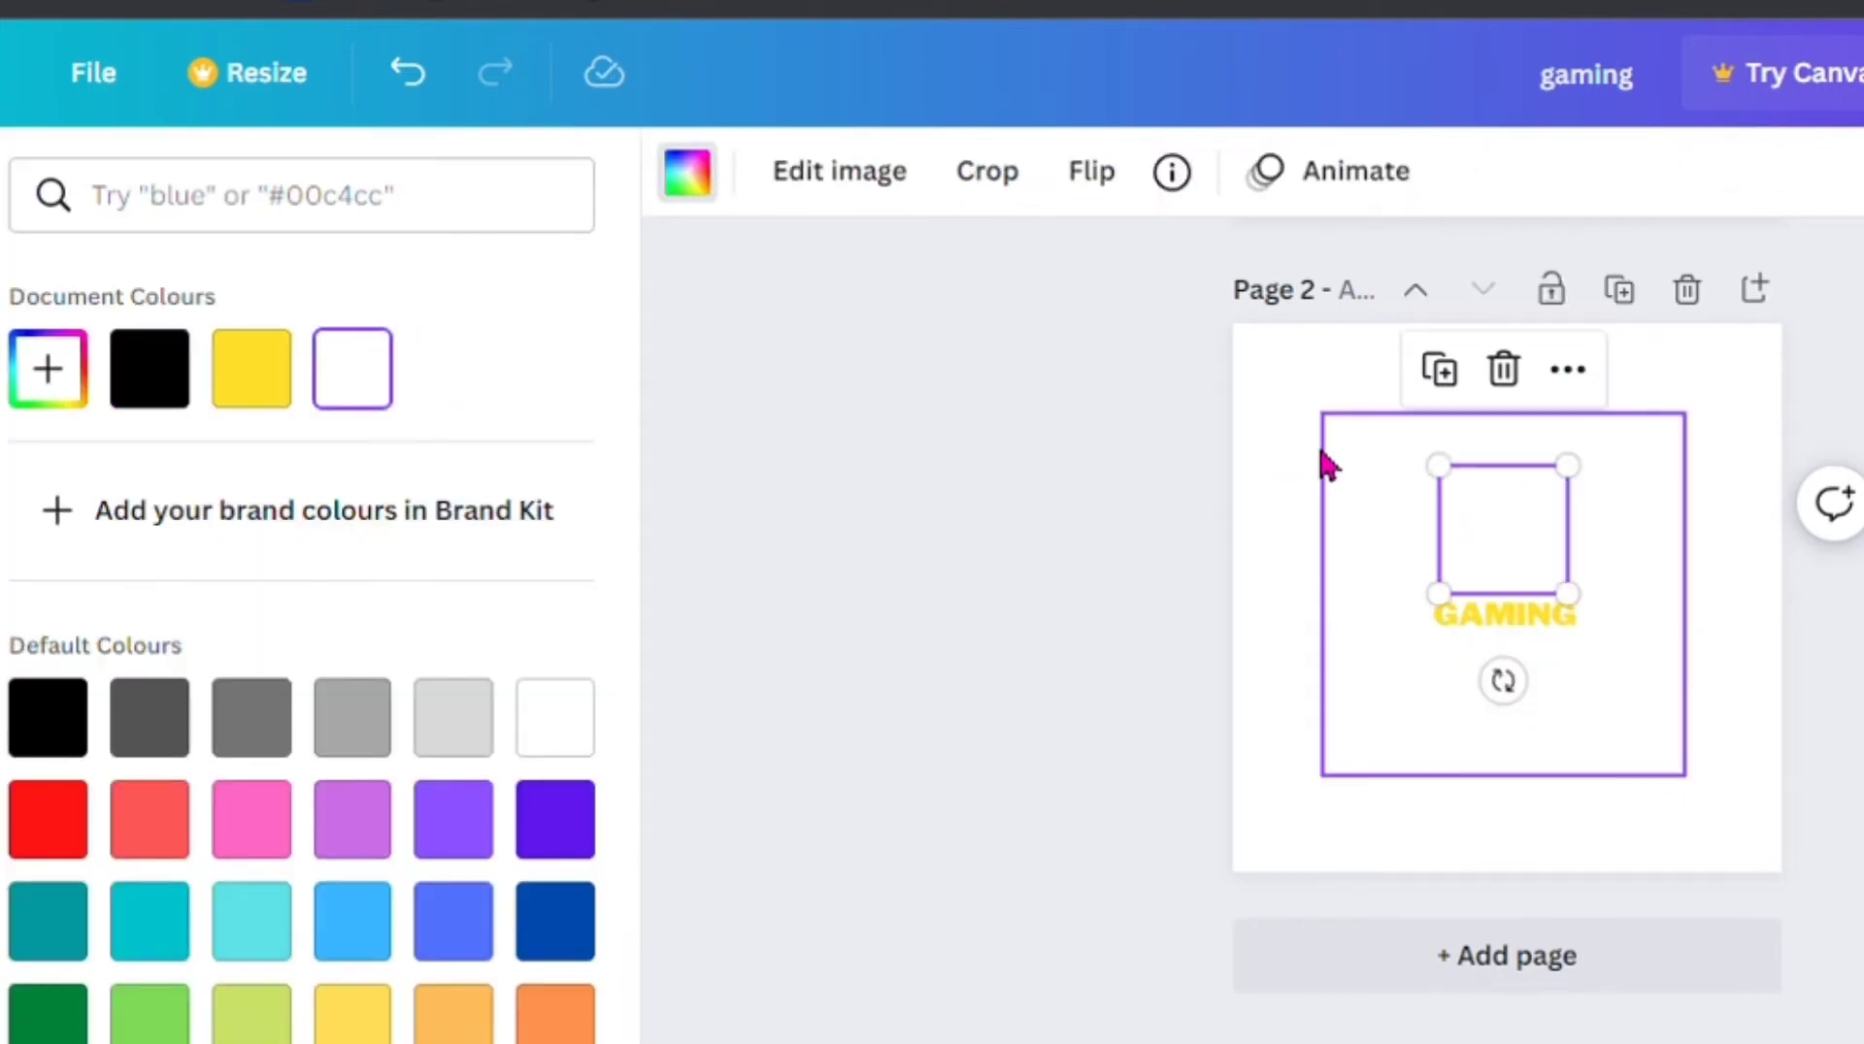
click(171, 377)
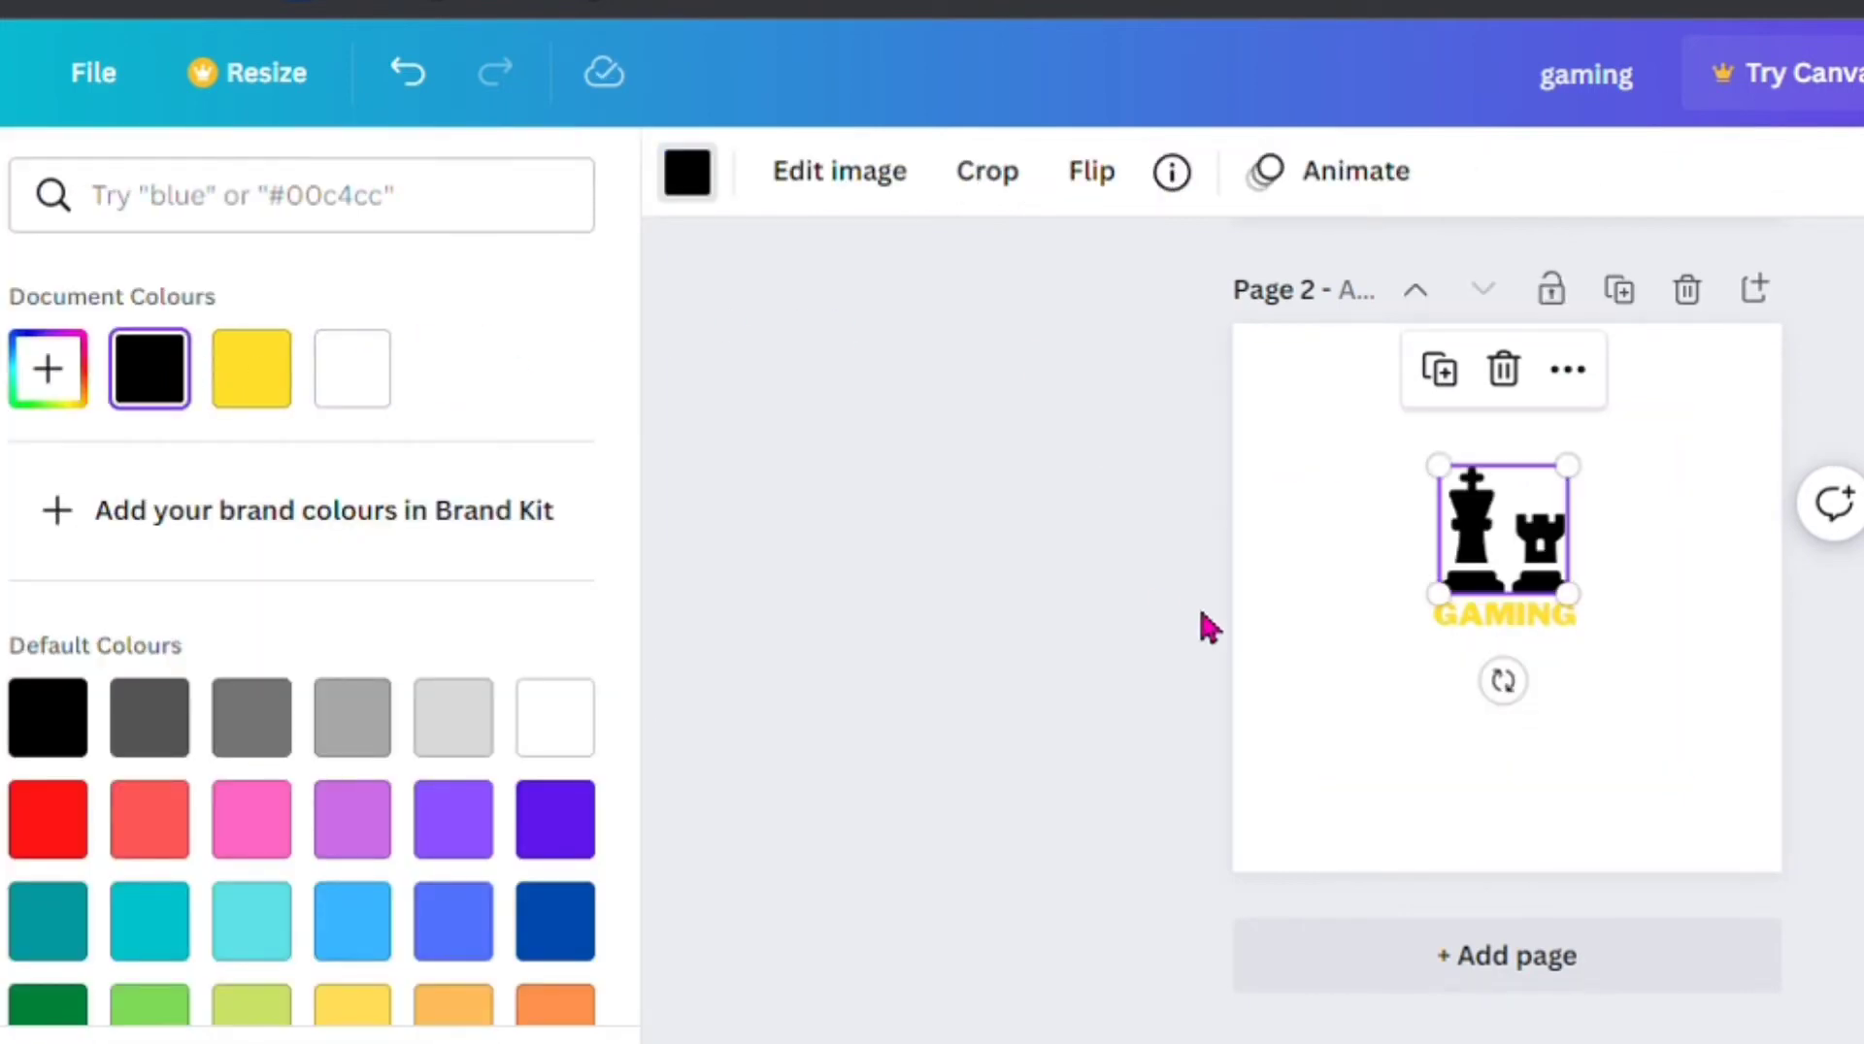
- Set the colour of the outlined HUB text on page 2 to black
click(1485, 664)
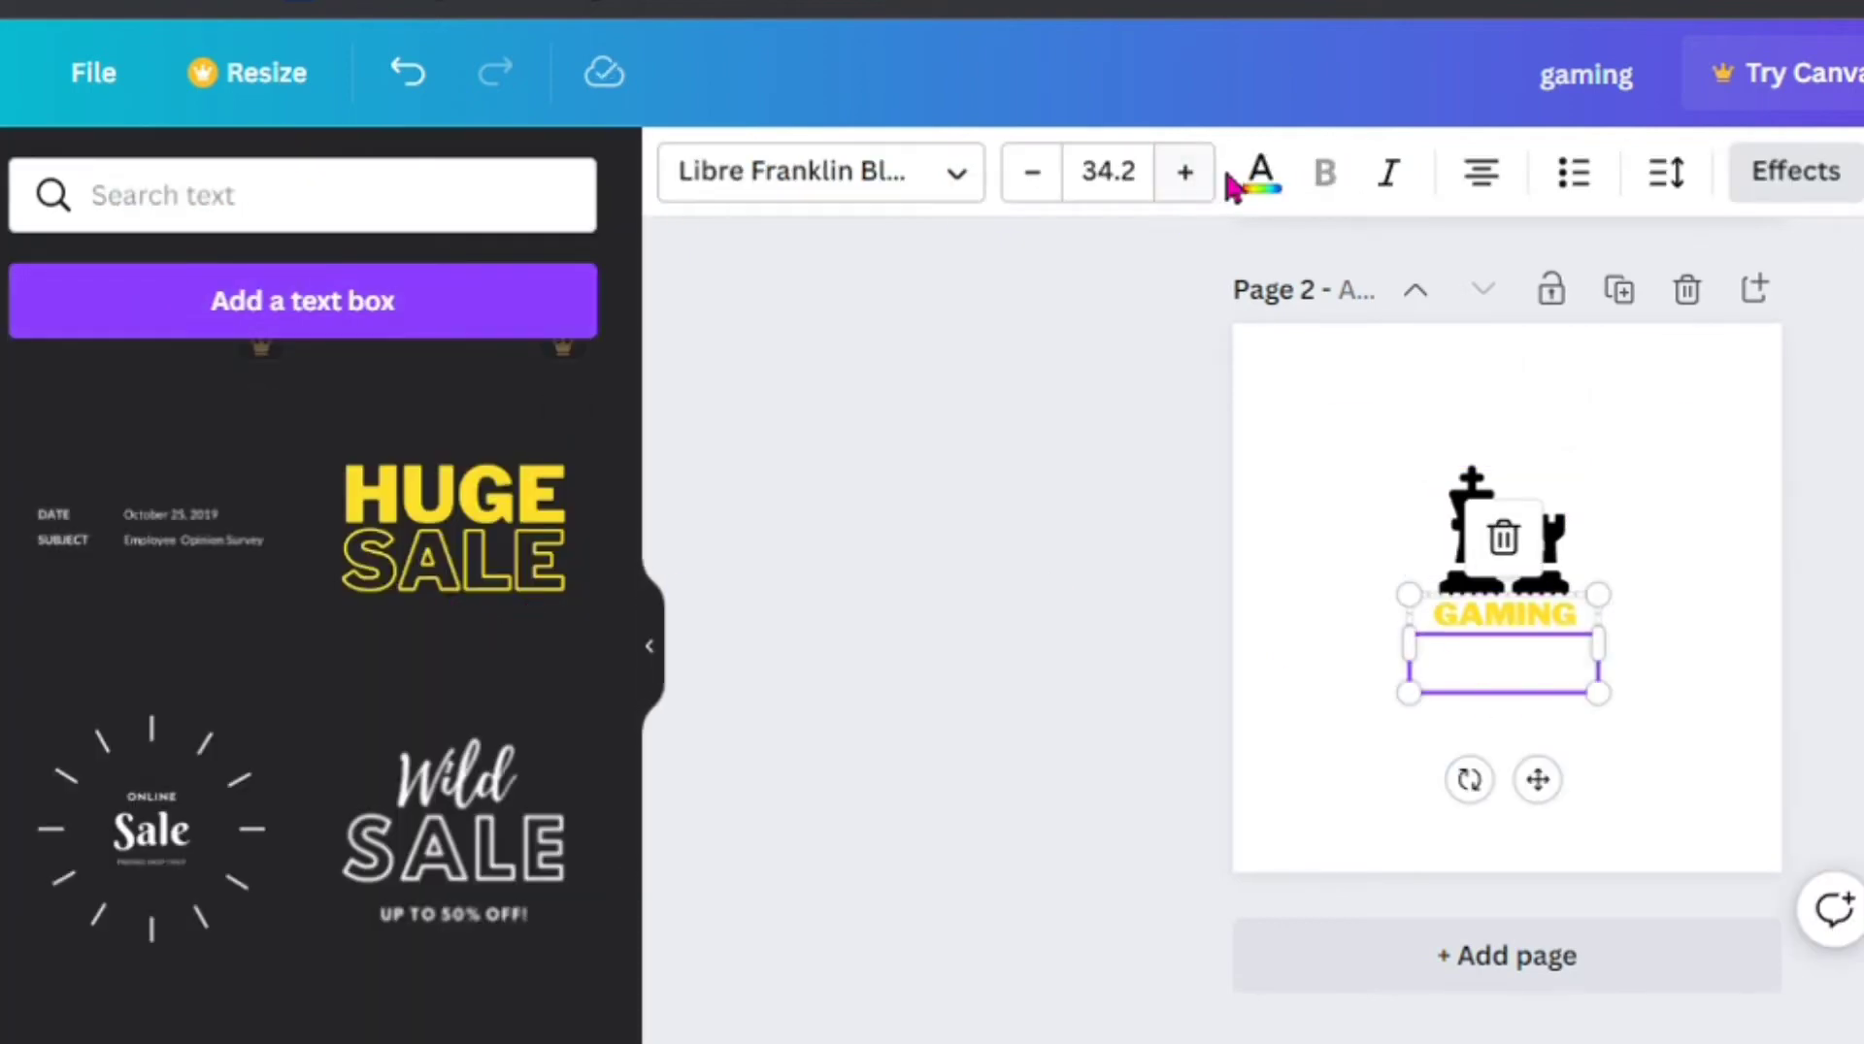
click(1259, 174)
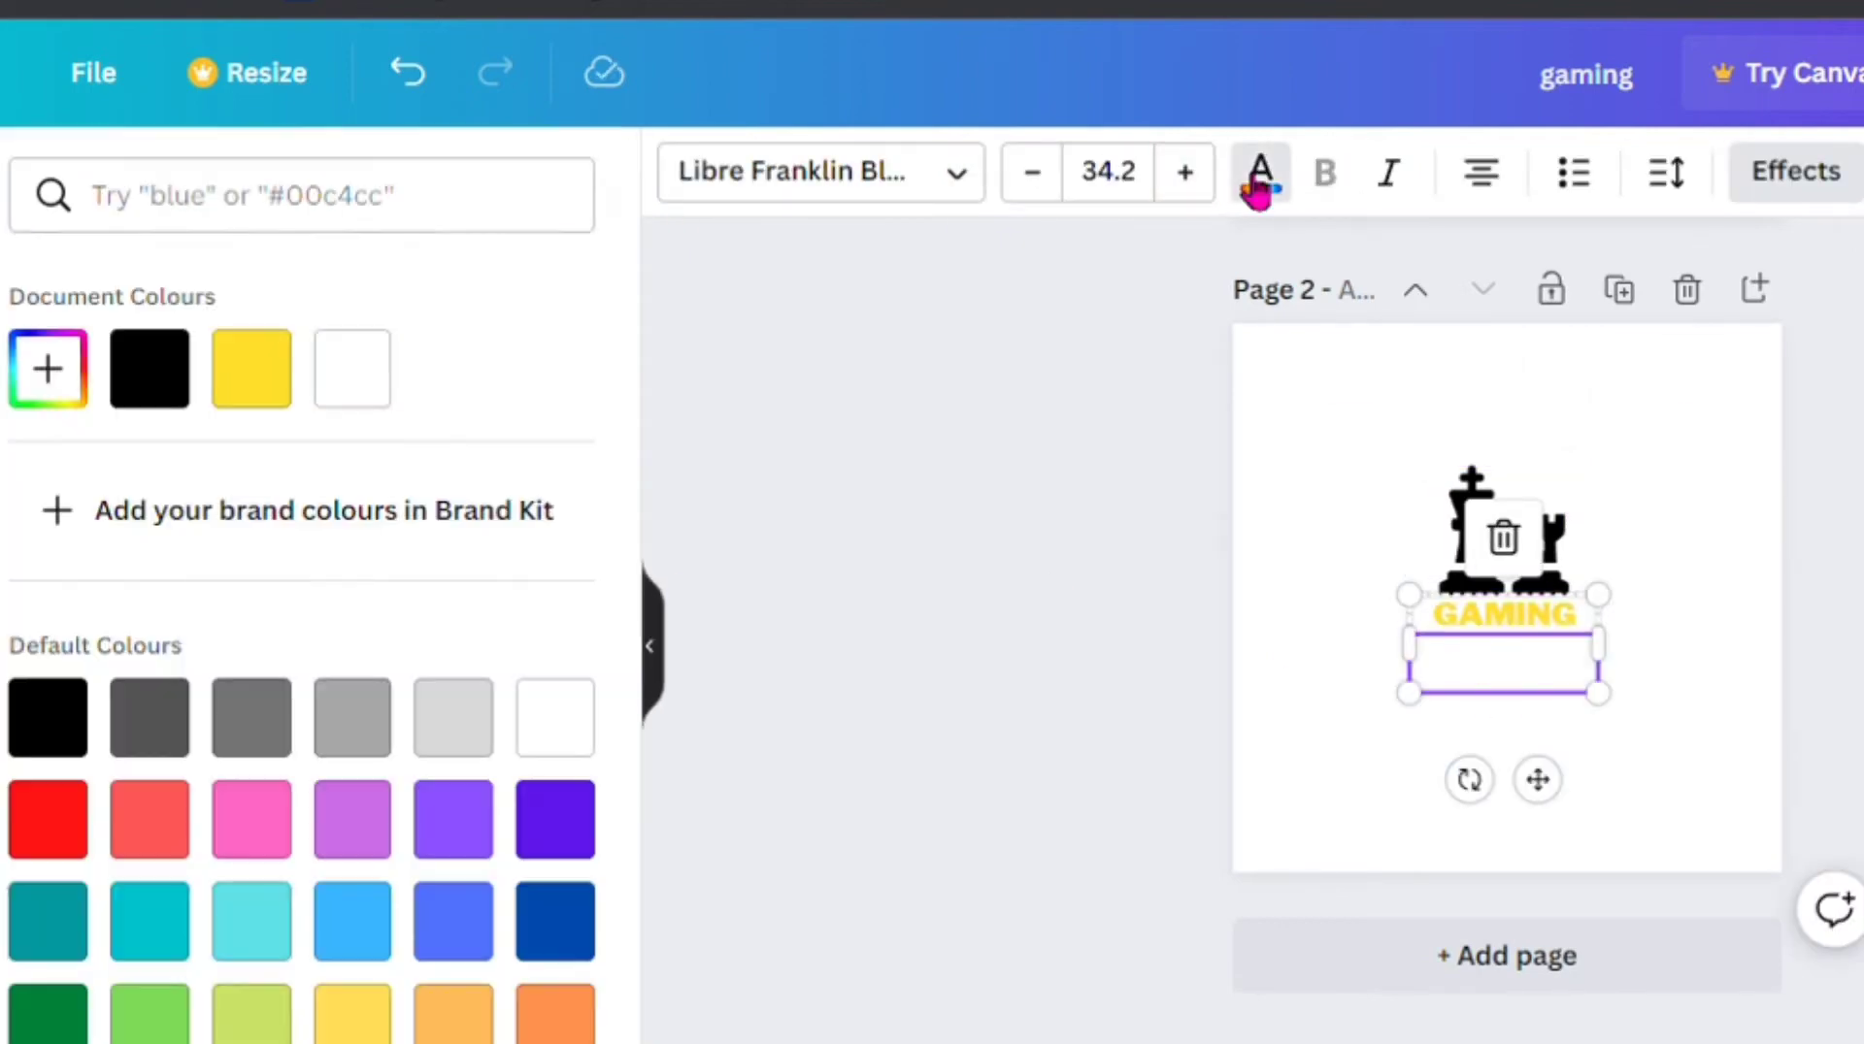
click(152, 398)
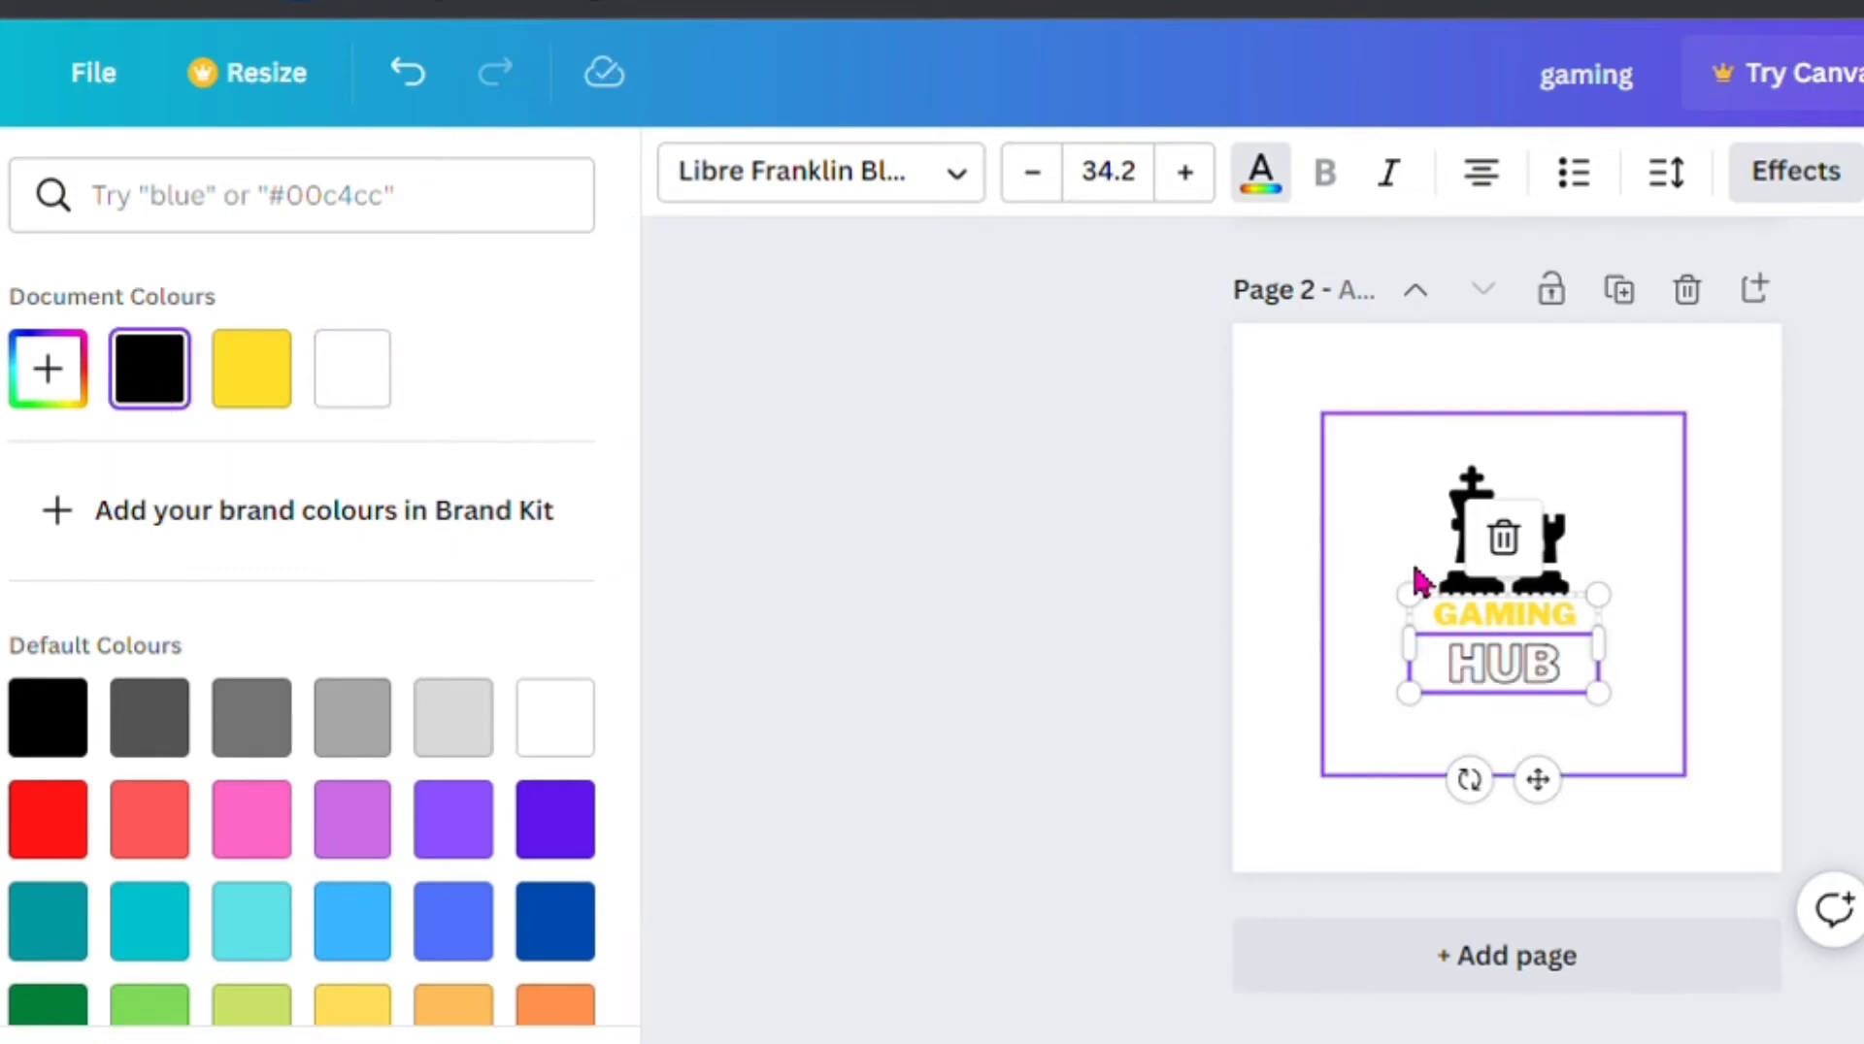
click(1331, 397)
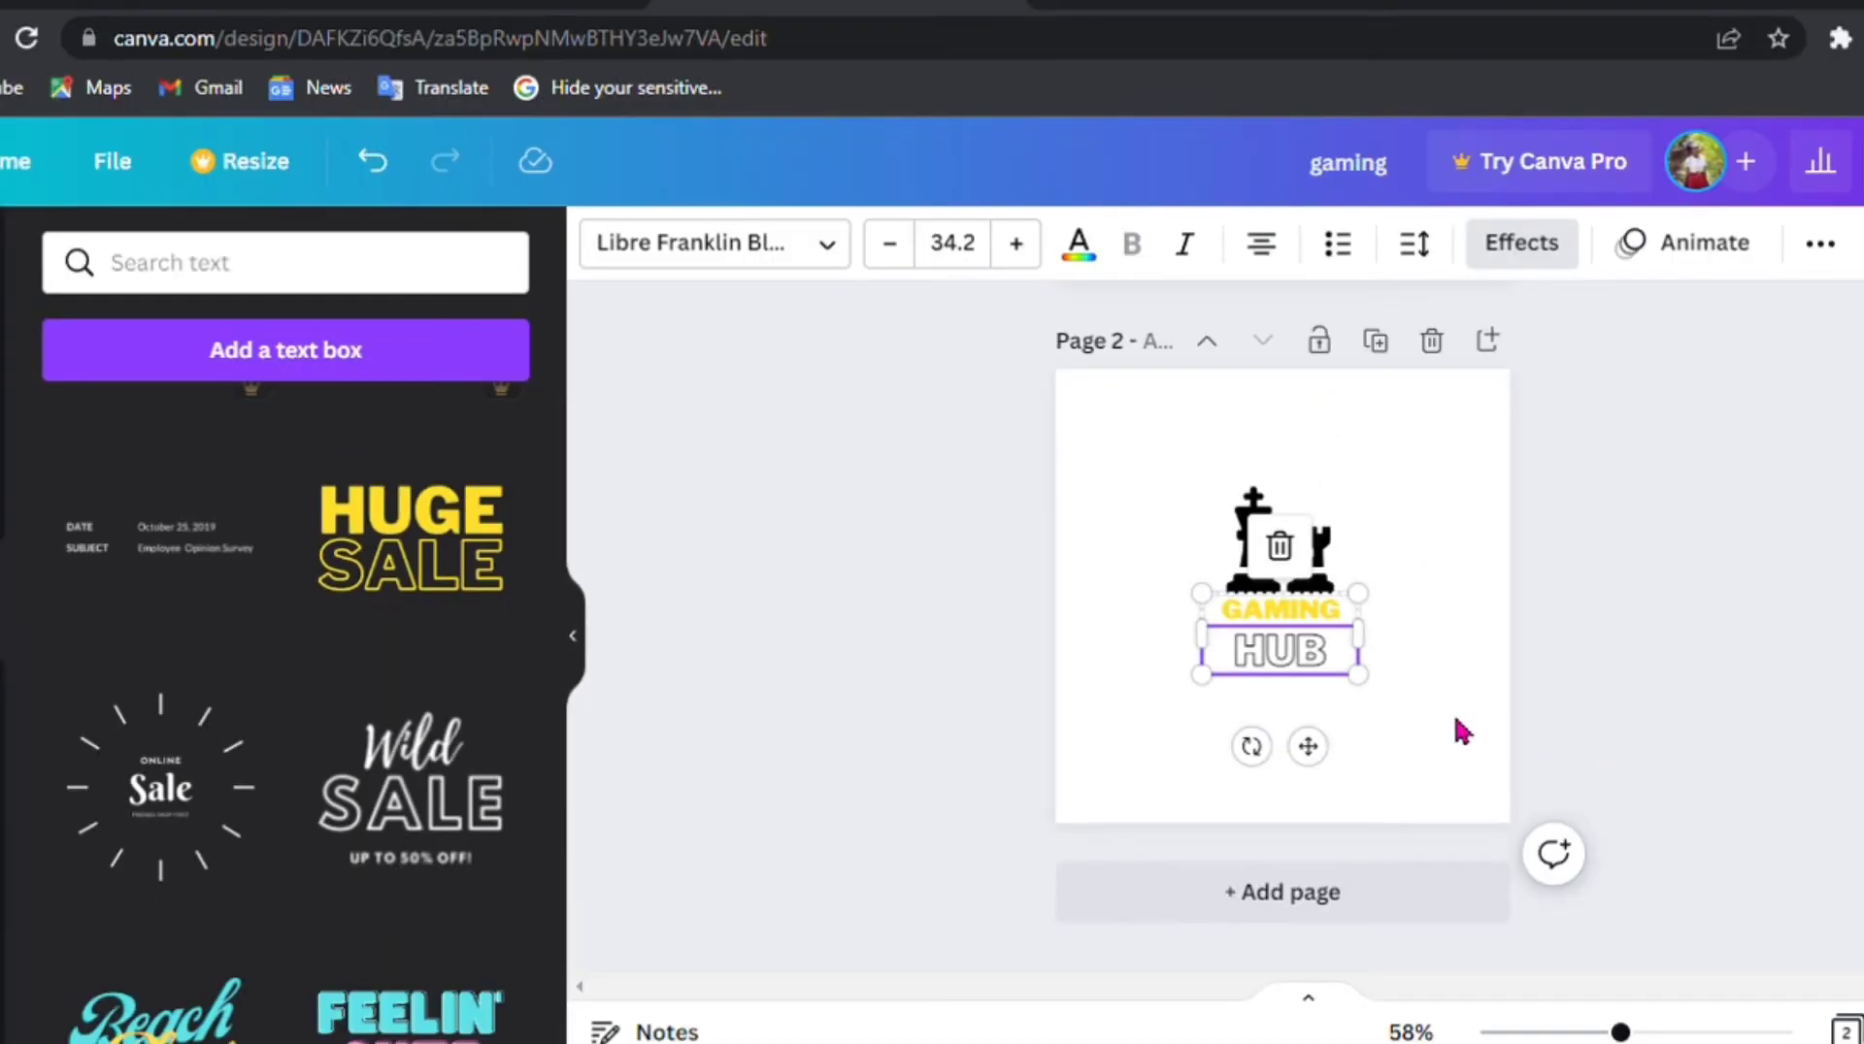
click(1679, 773)
- Apply the brown, cream, green, white and orange colour palette from the Styles to page 2
click(1277, 619)
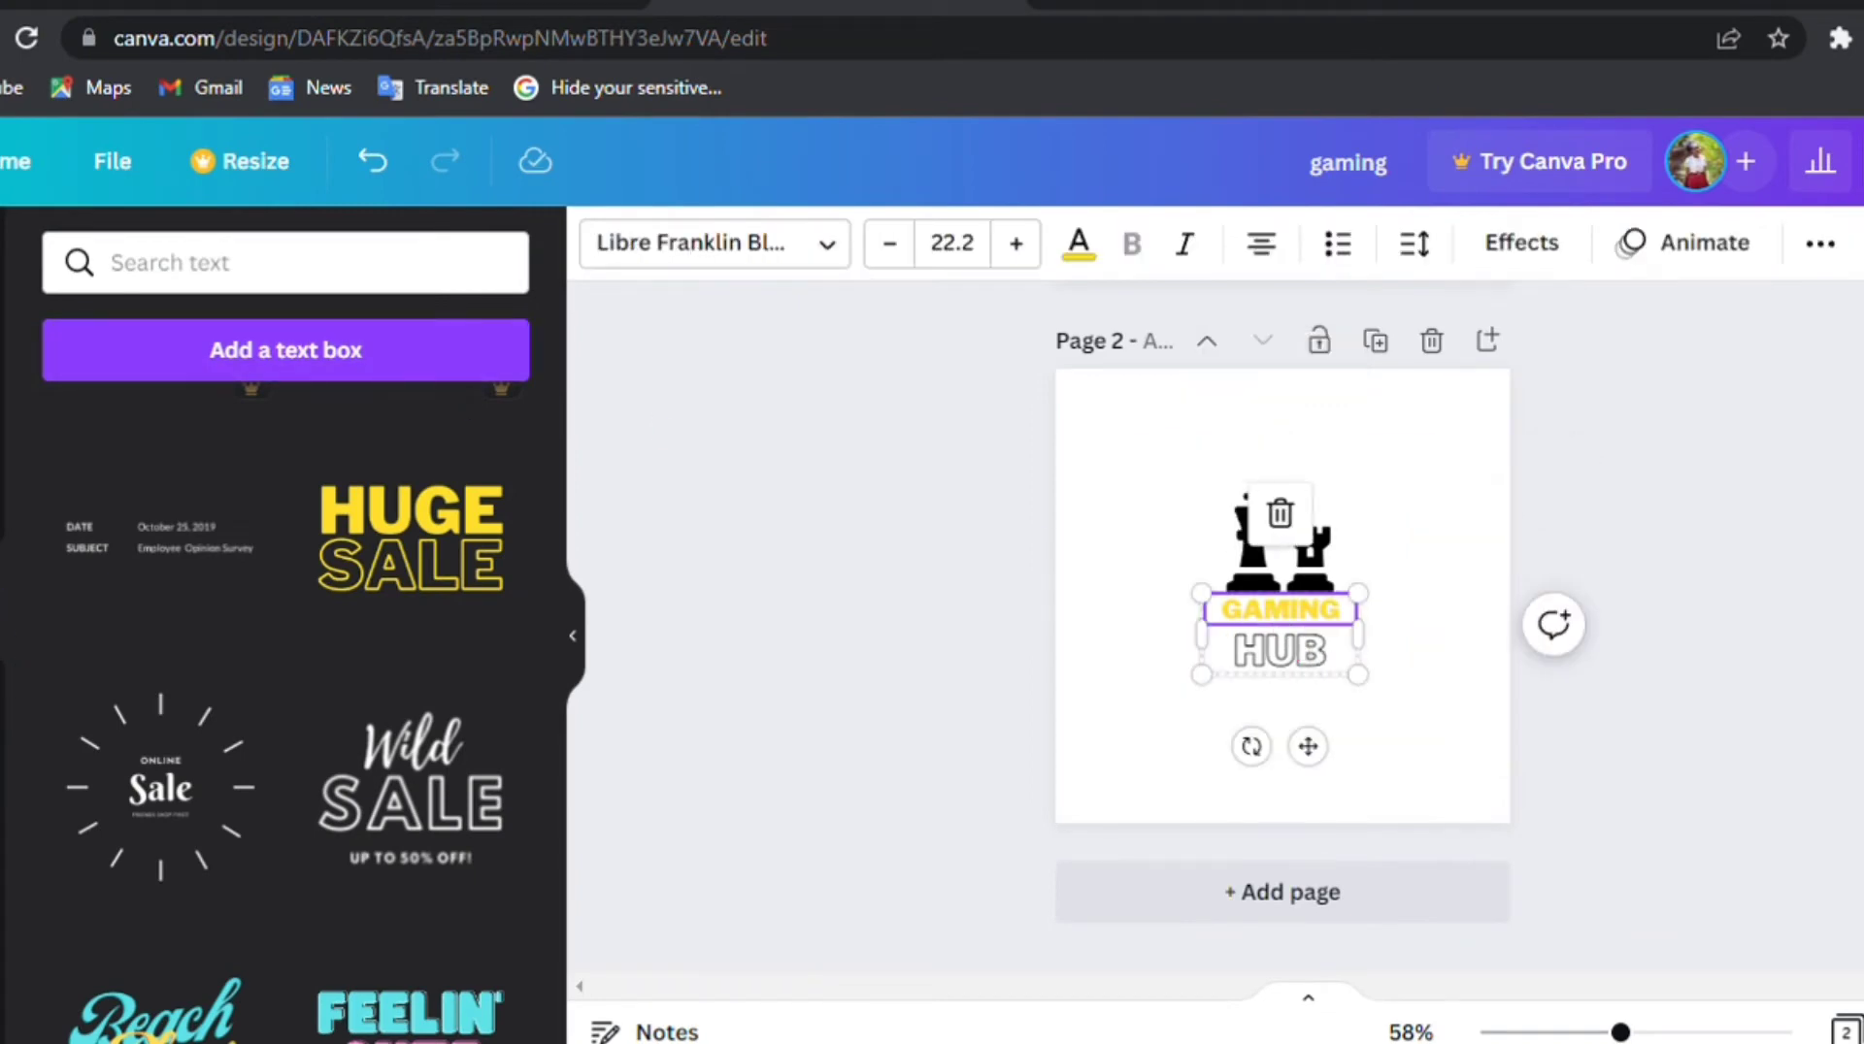
click(2, 937)
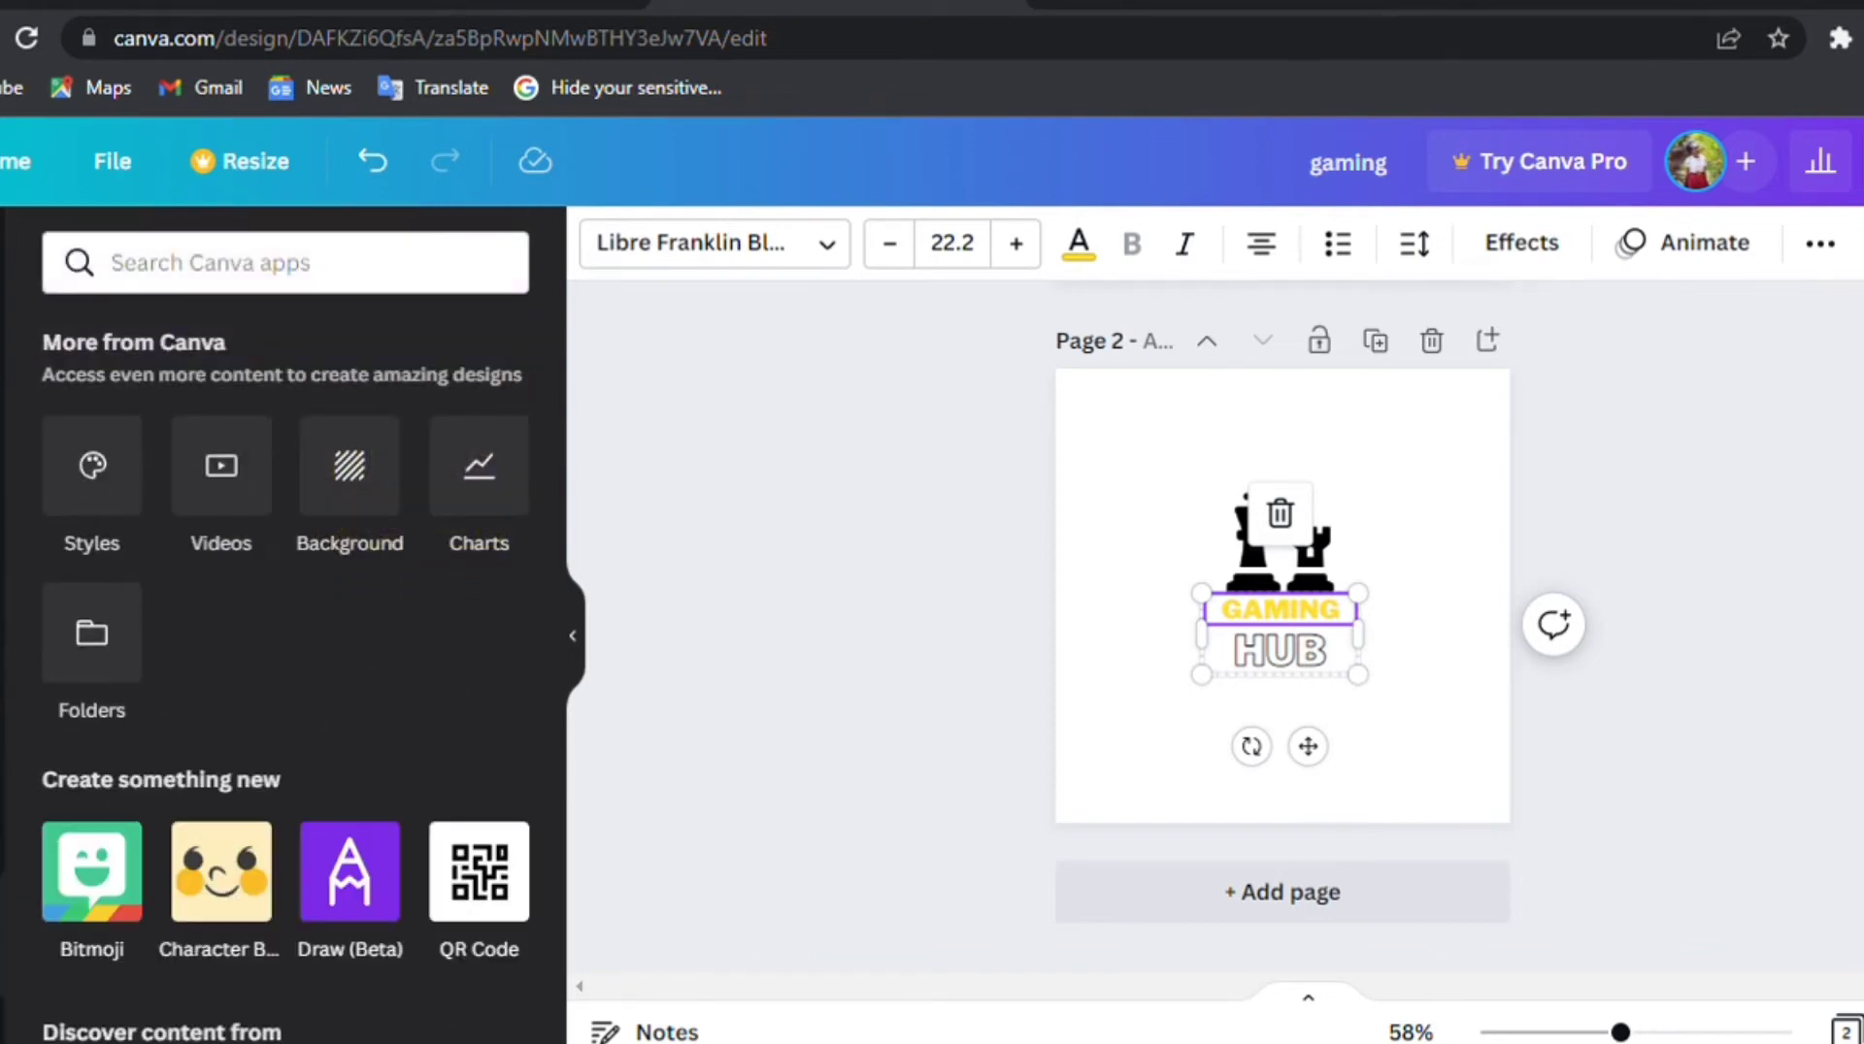
click(90, 462)
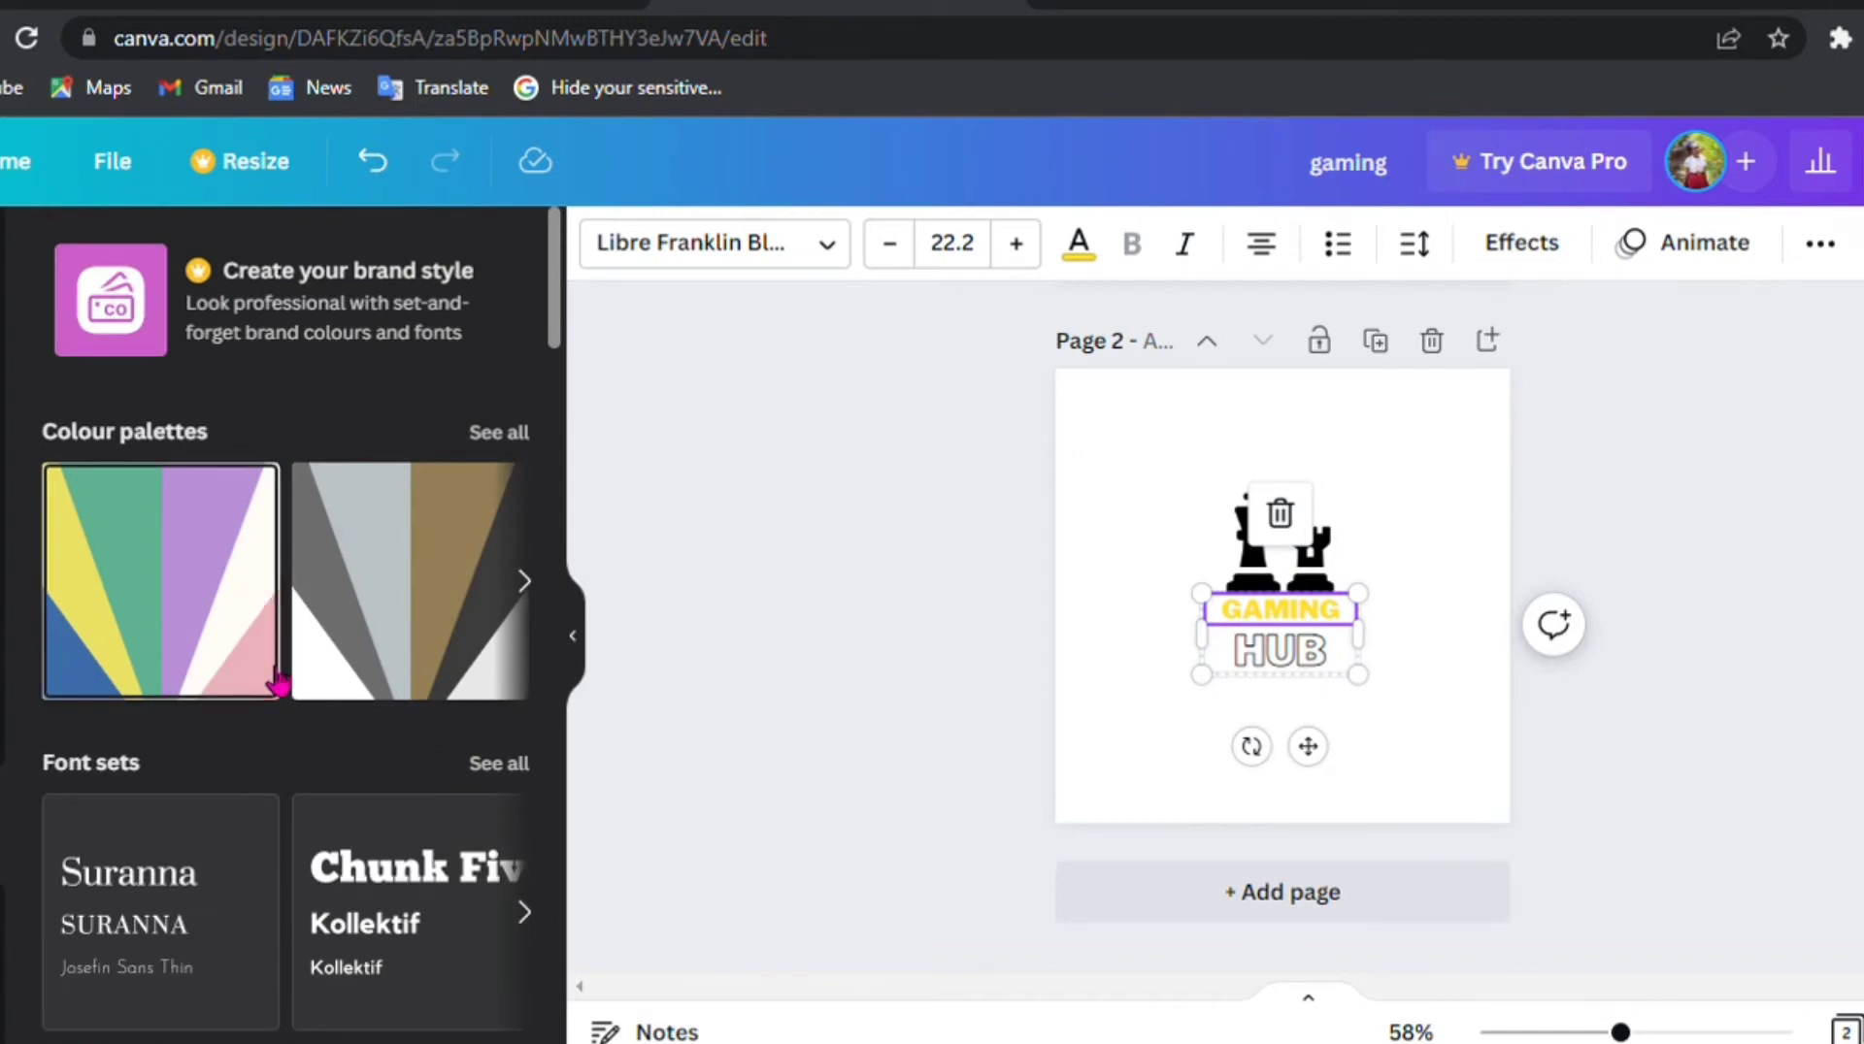
click(529, 588)
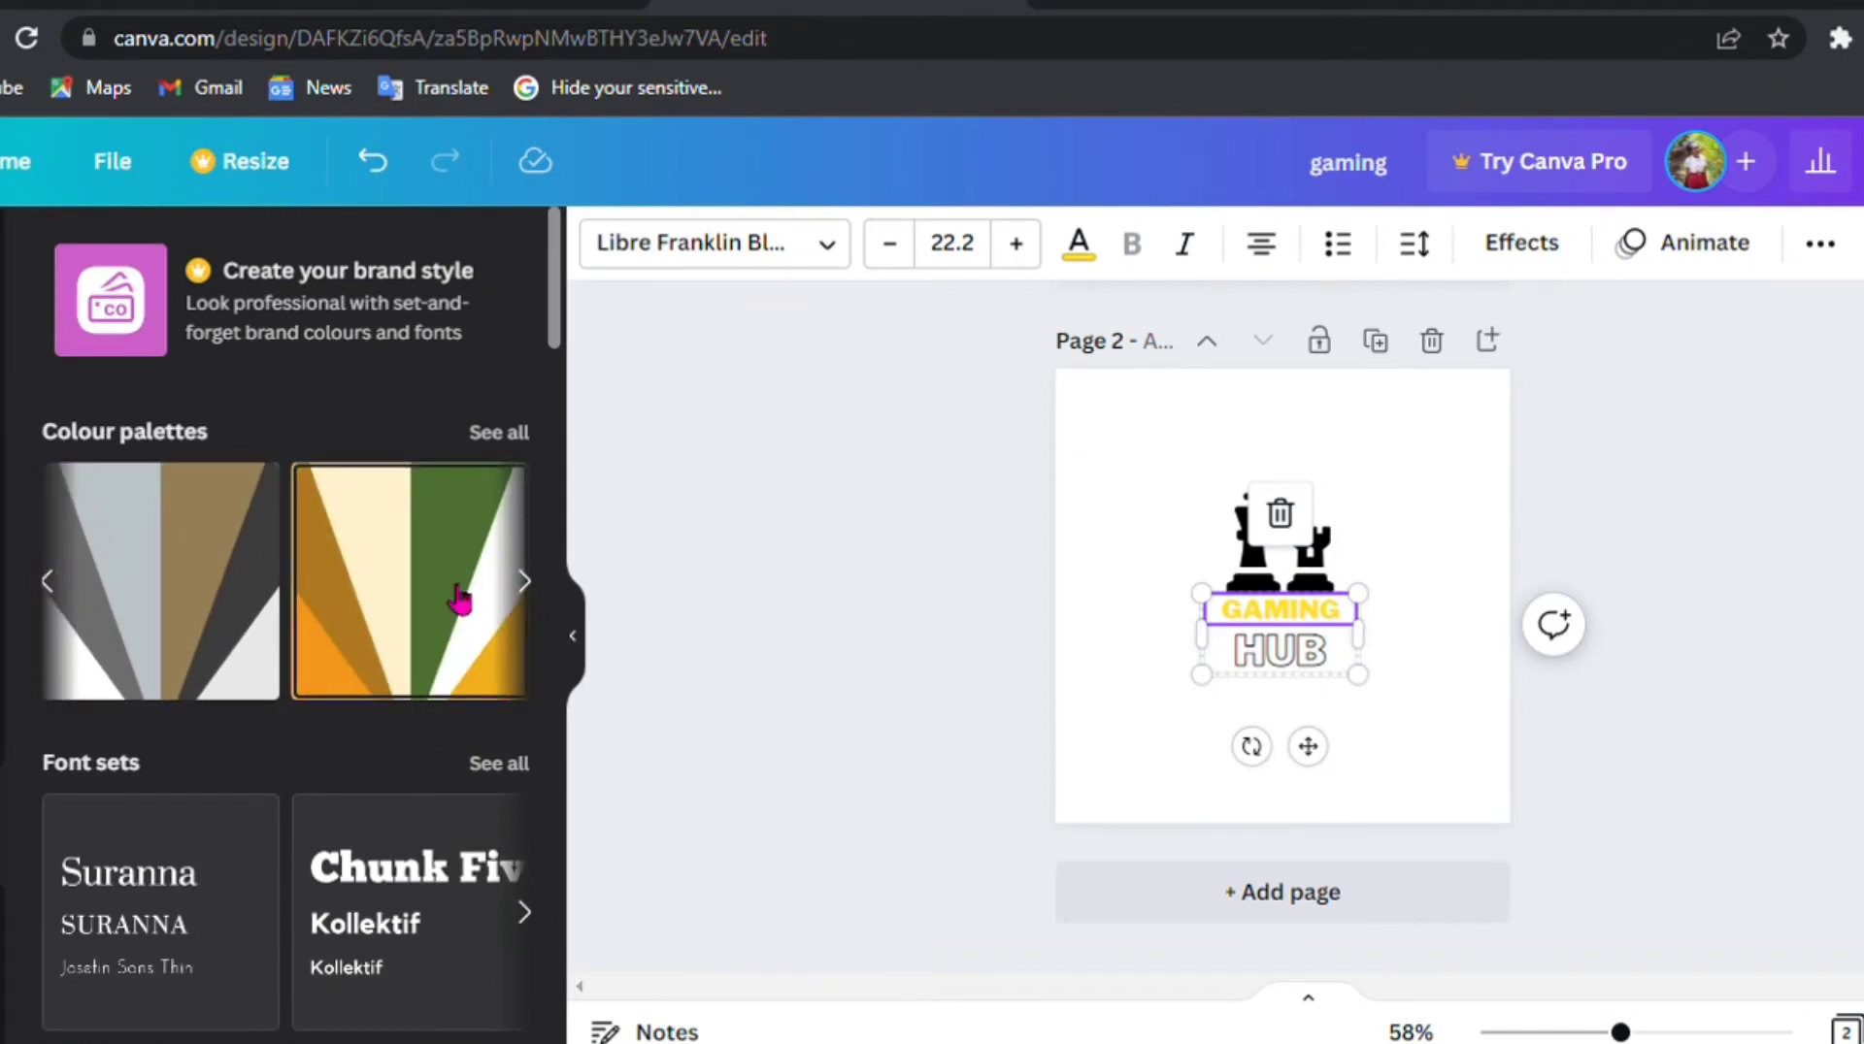
click(459, 599)
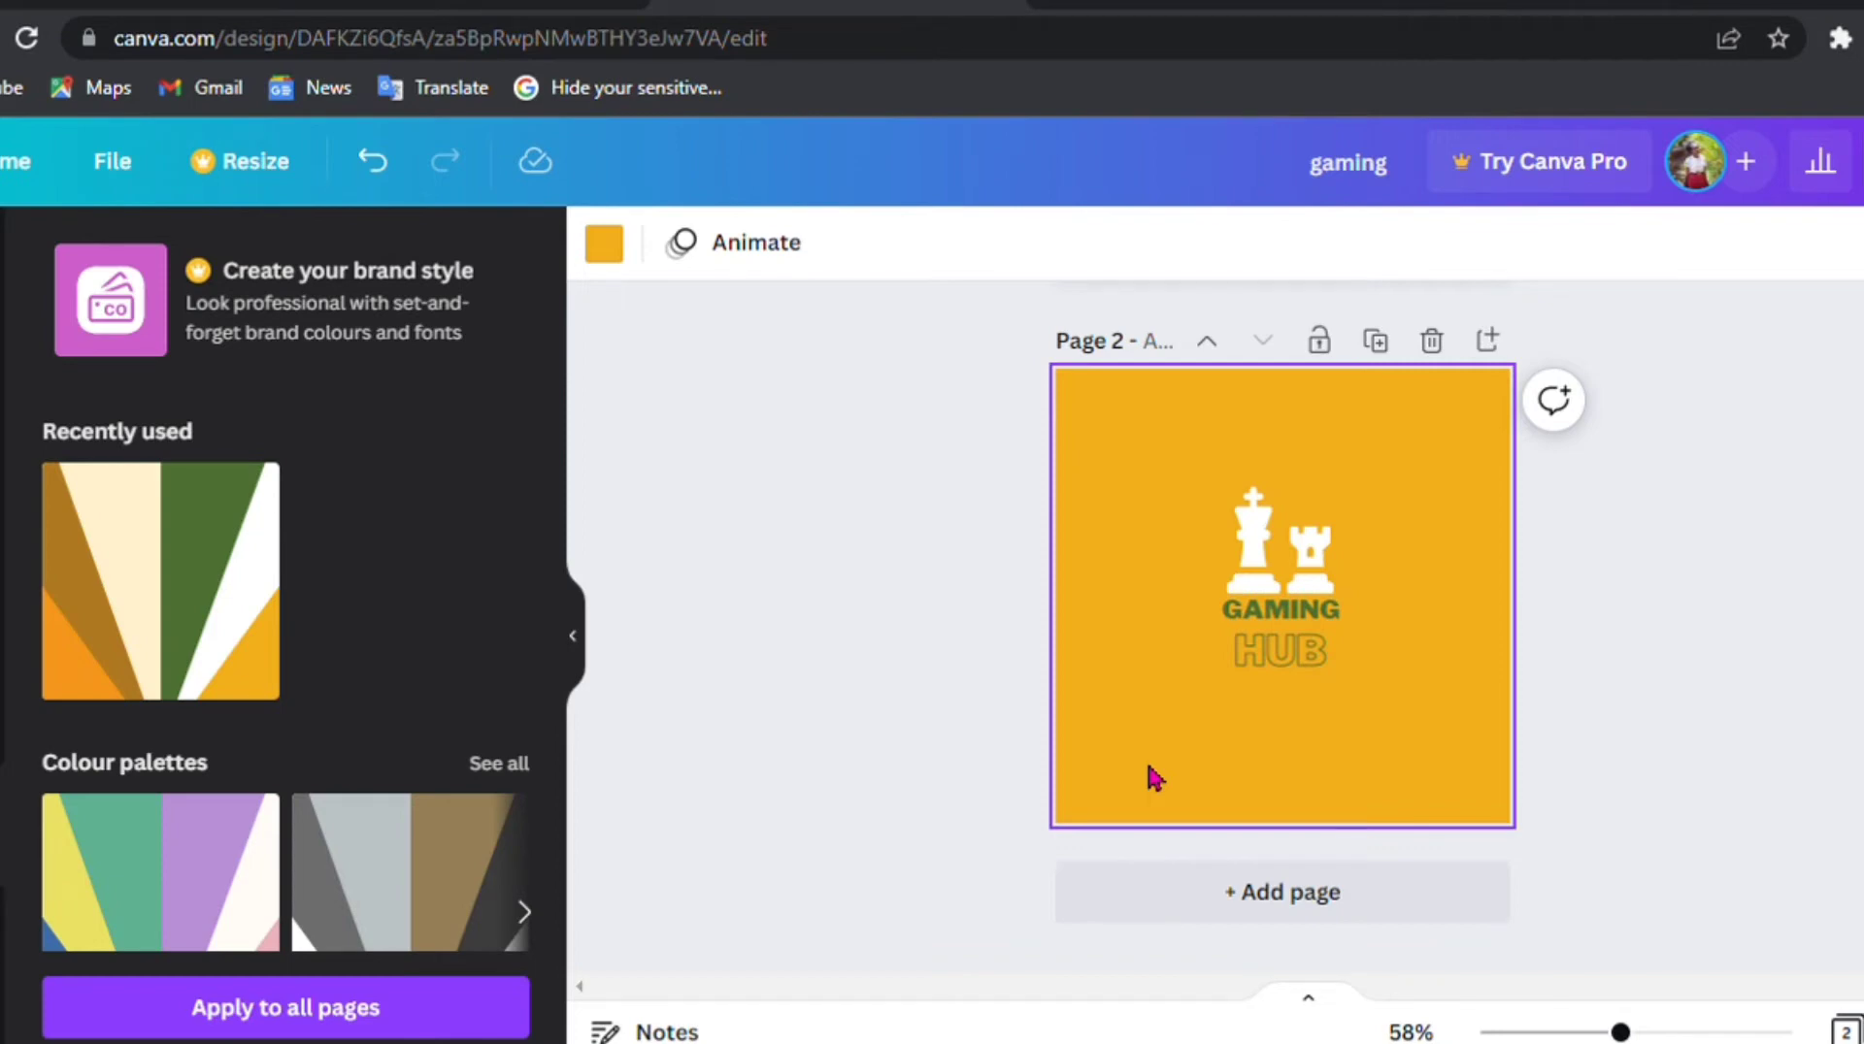
- Try the GAMING HUB text group on page 2 slightly higher, over the chess icon's base, and move it back below the icon
drag(1302, 644, 1301, 632)
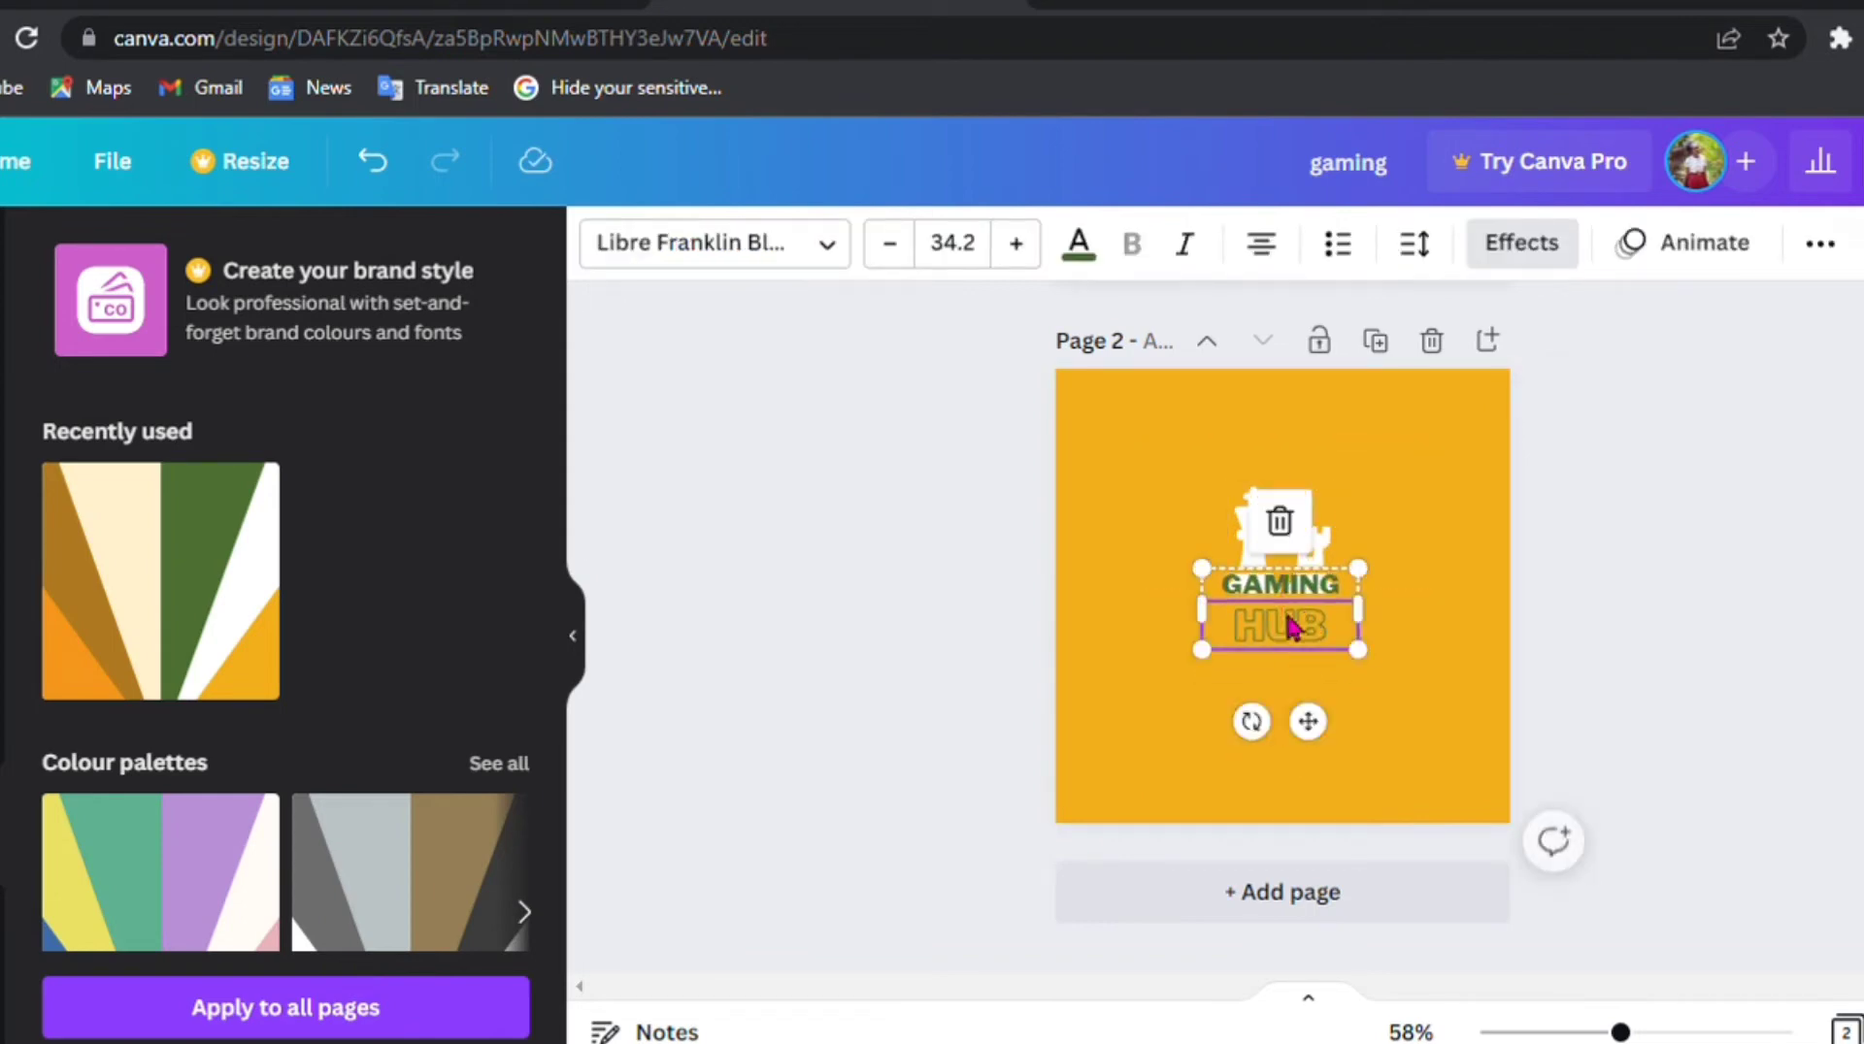
click(1174, 626)
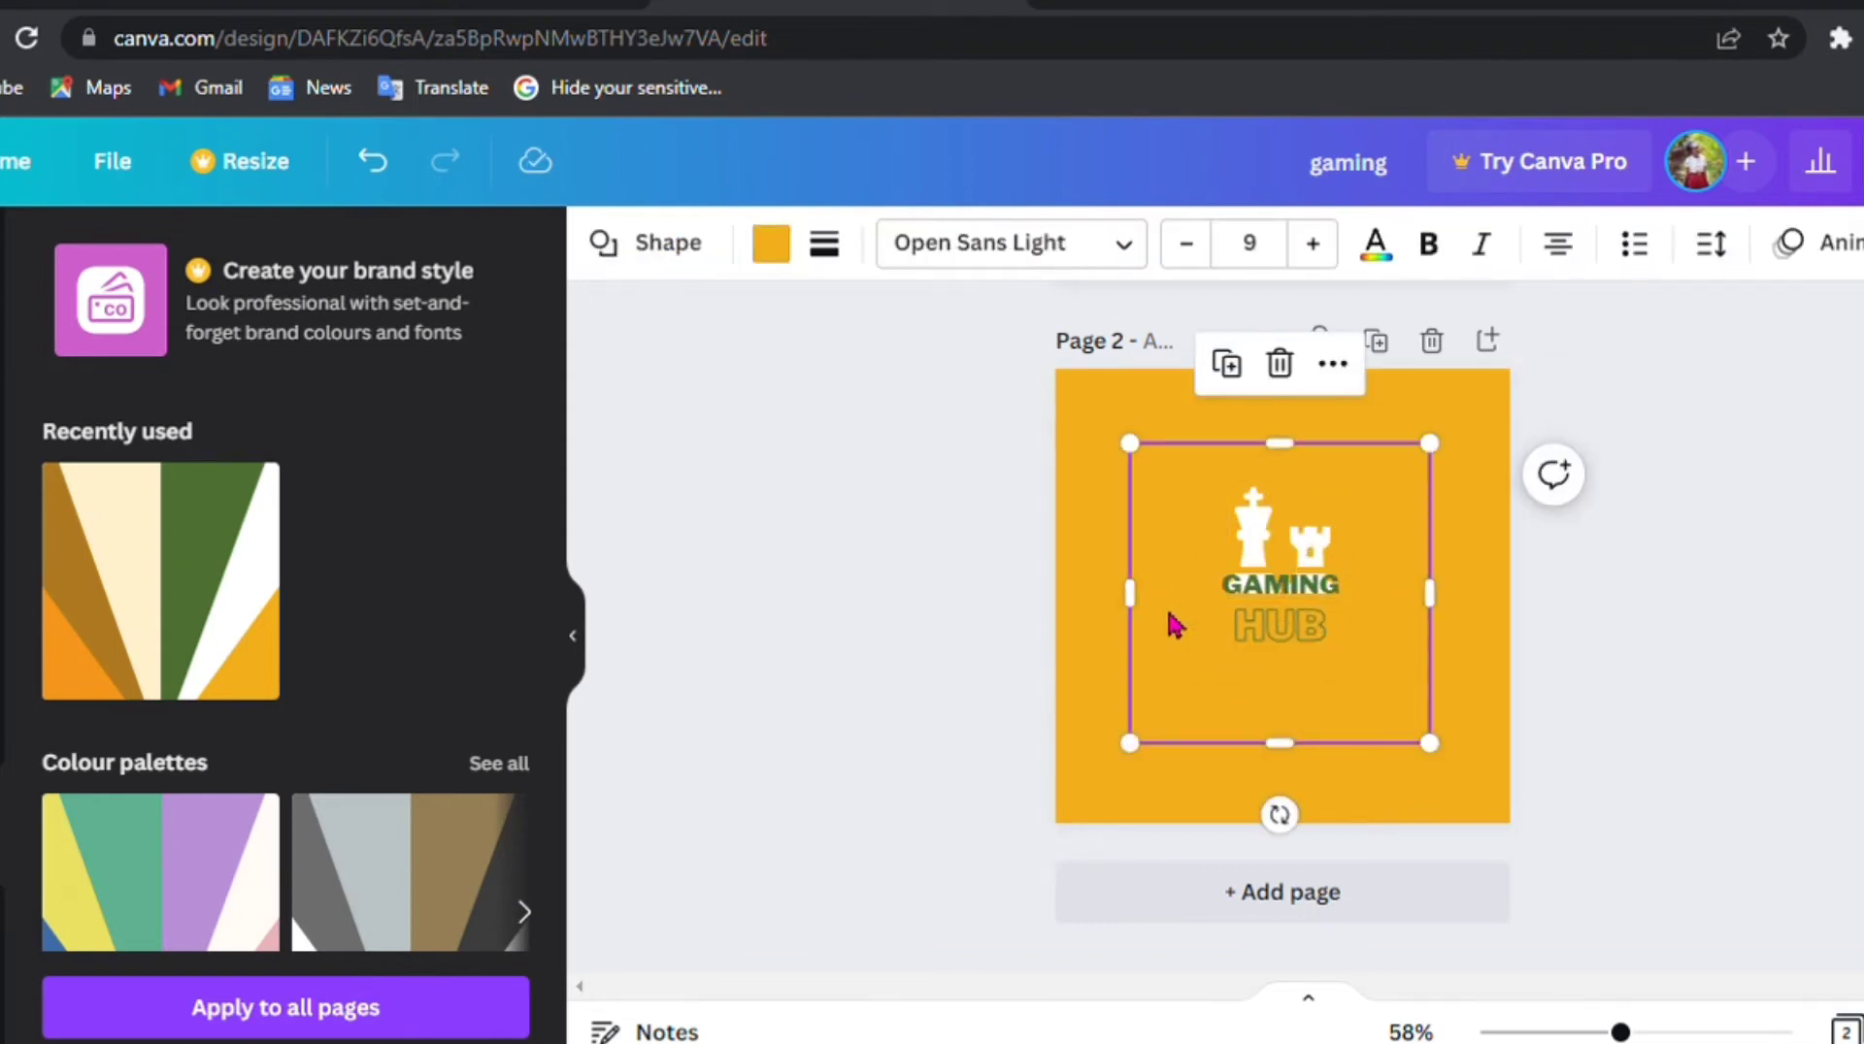
drag(1261, 612, 1280, 642)
click(1160, 500)
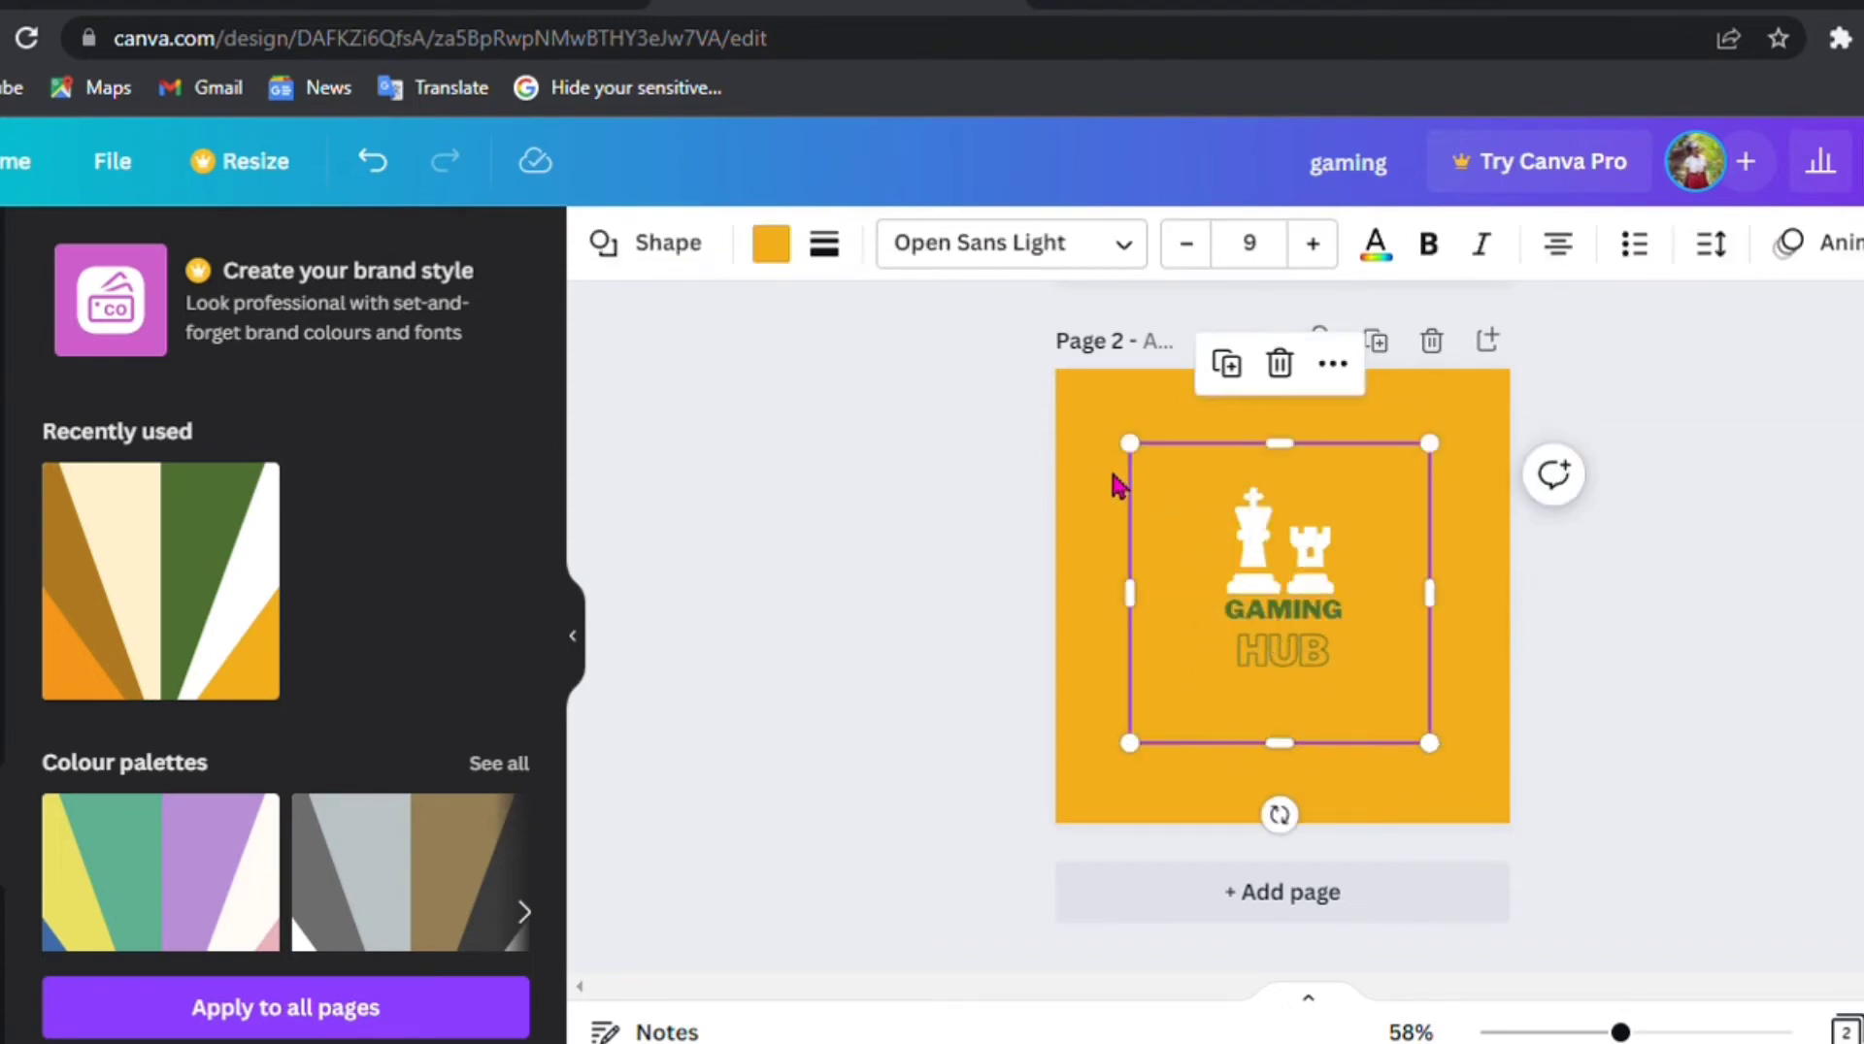
click(1114, 484)
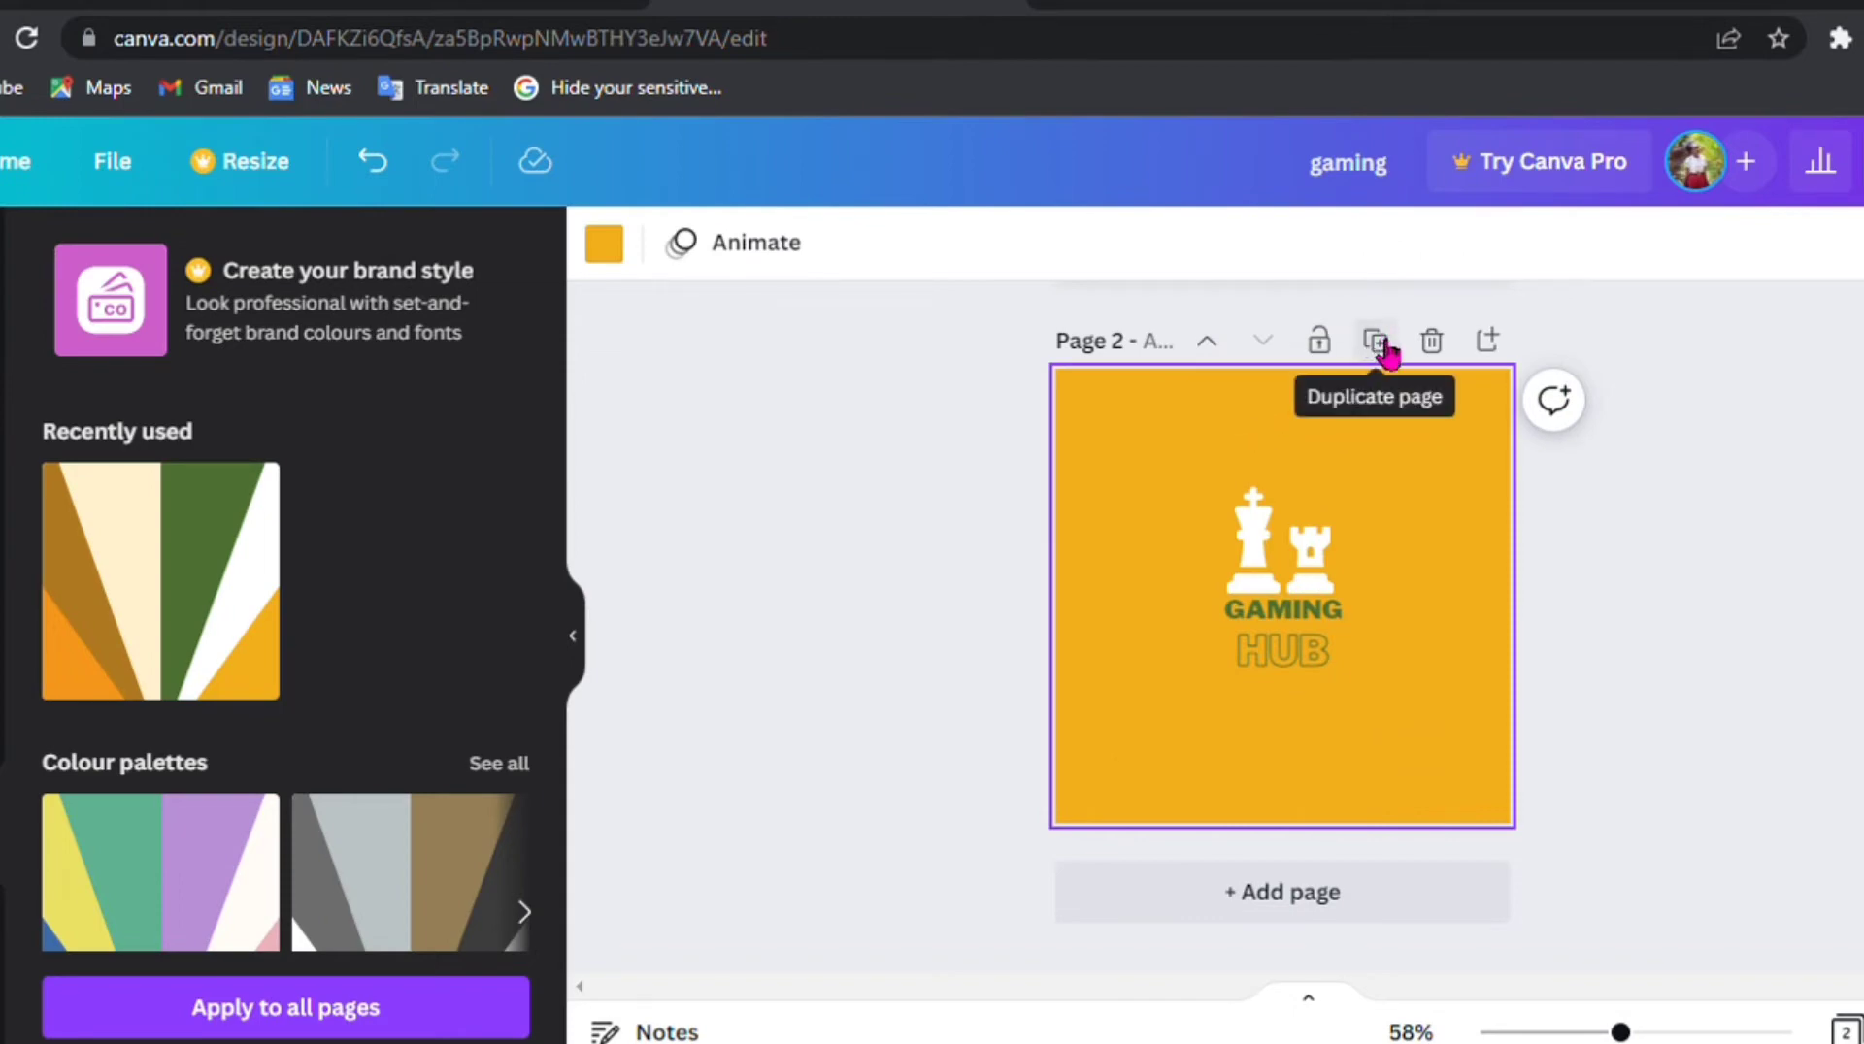
- Duplicate page 1 and recolour the copy with the blue, yellow, green, purple and pink palette for a blue circle on pink
scroll(1101, 374, up, 5)
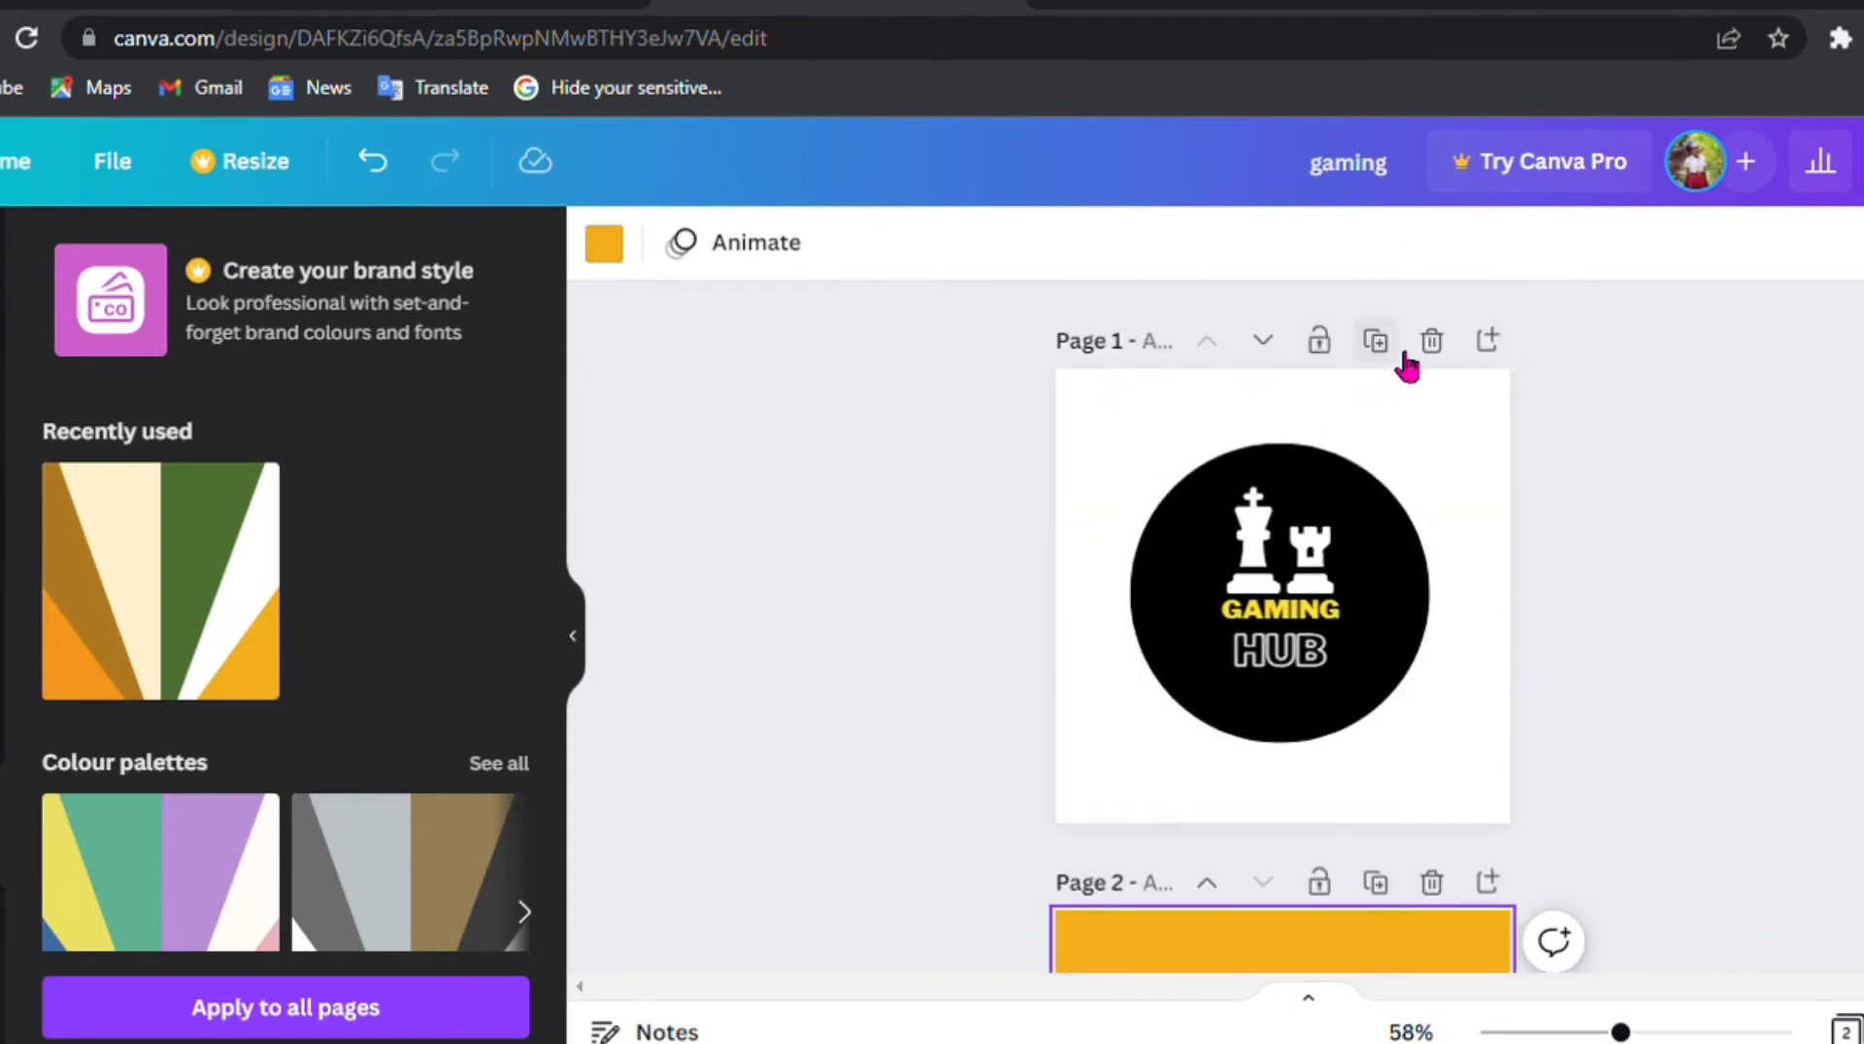
click(1375, 342)
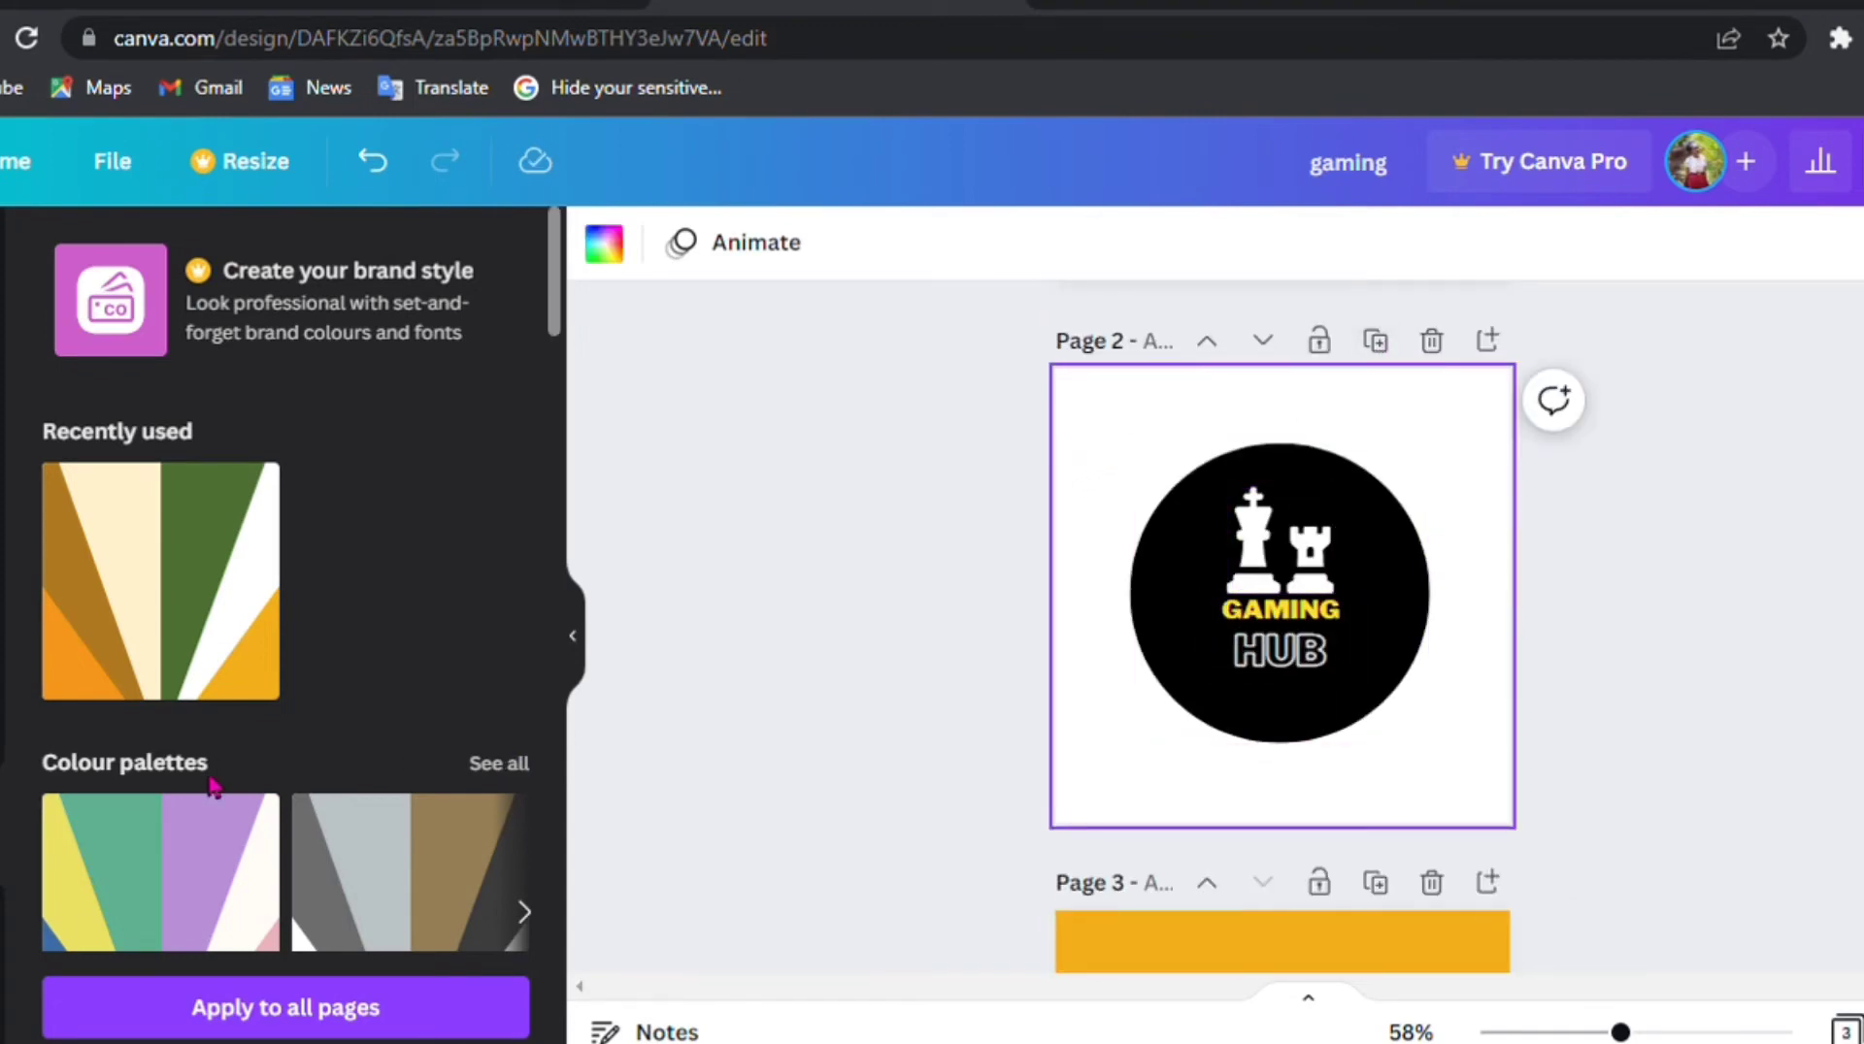
scroll(325, 778, down, 3)
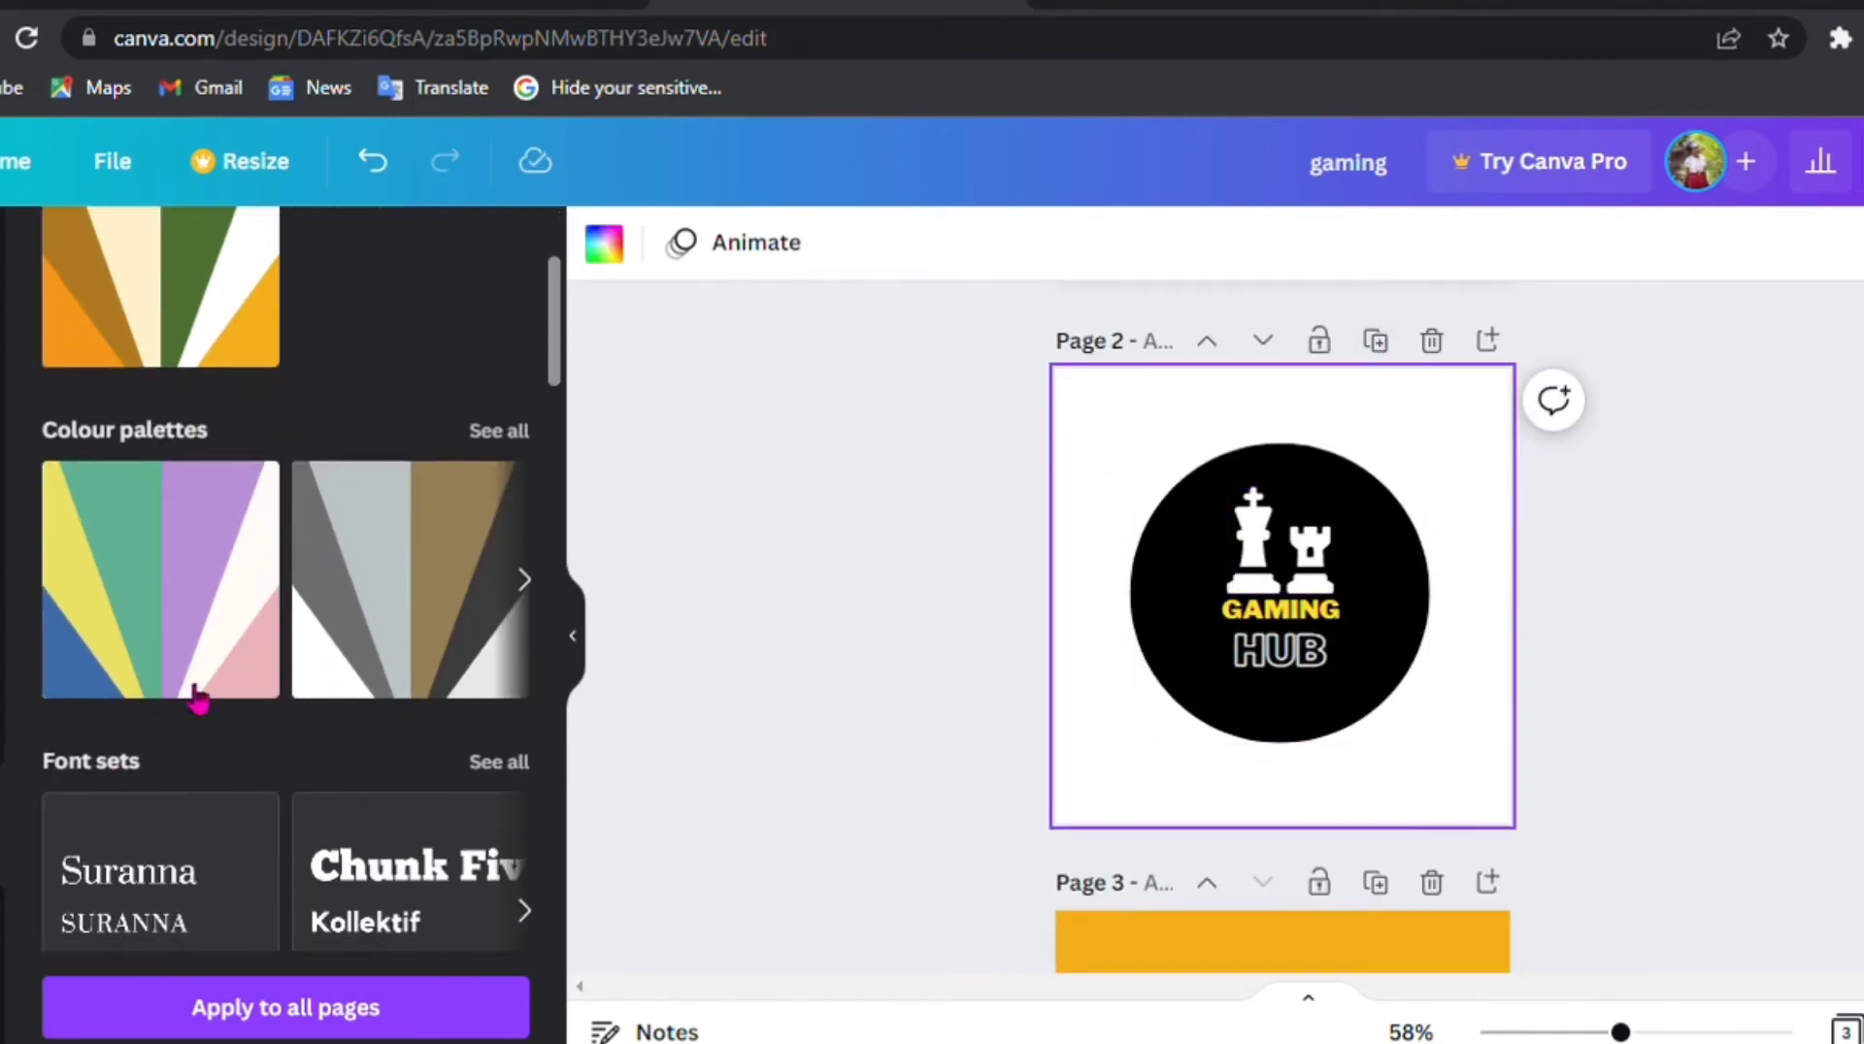
click(112, 614)
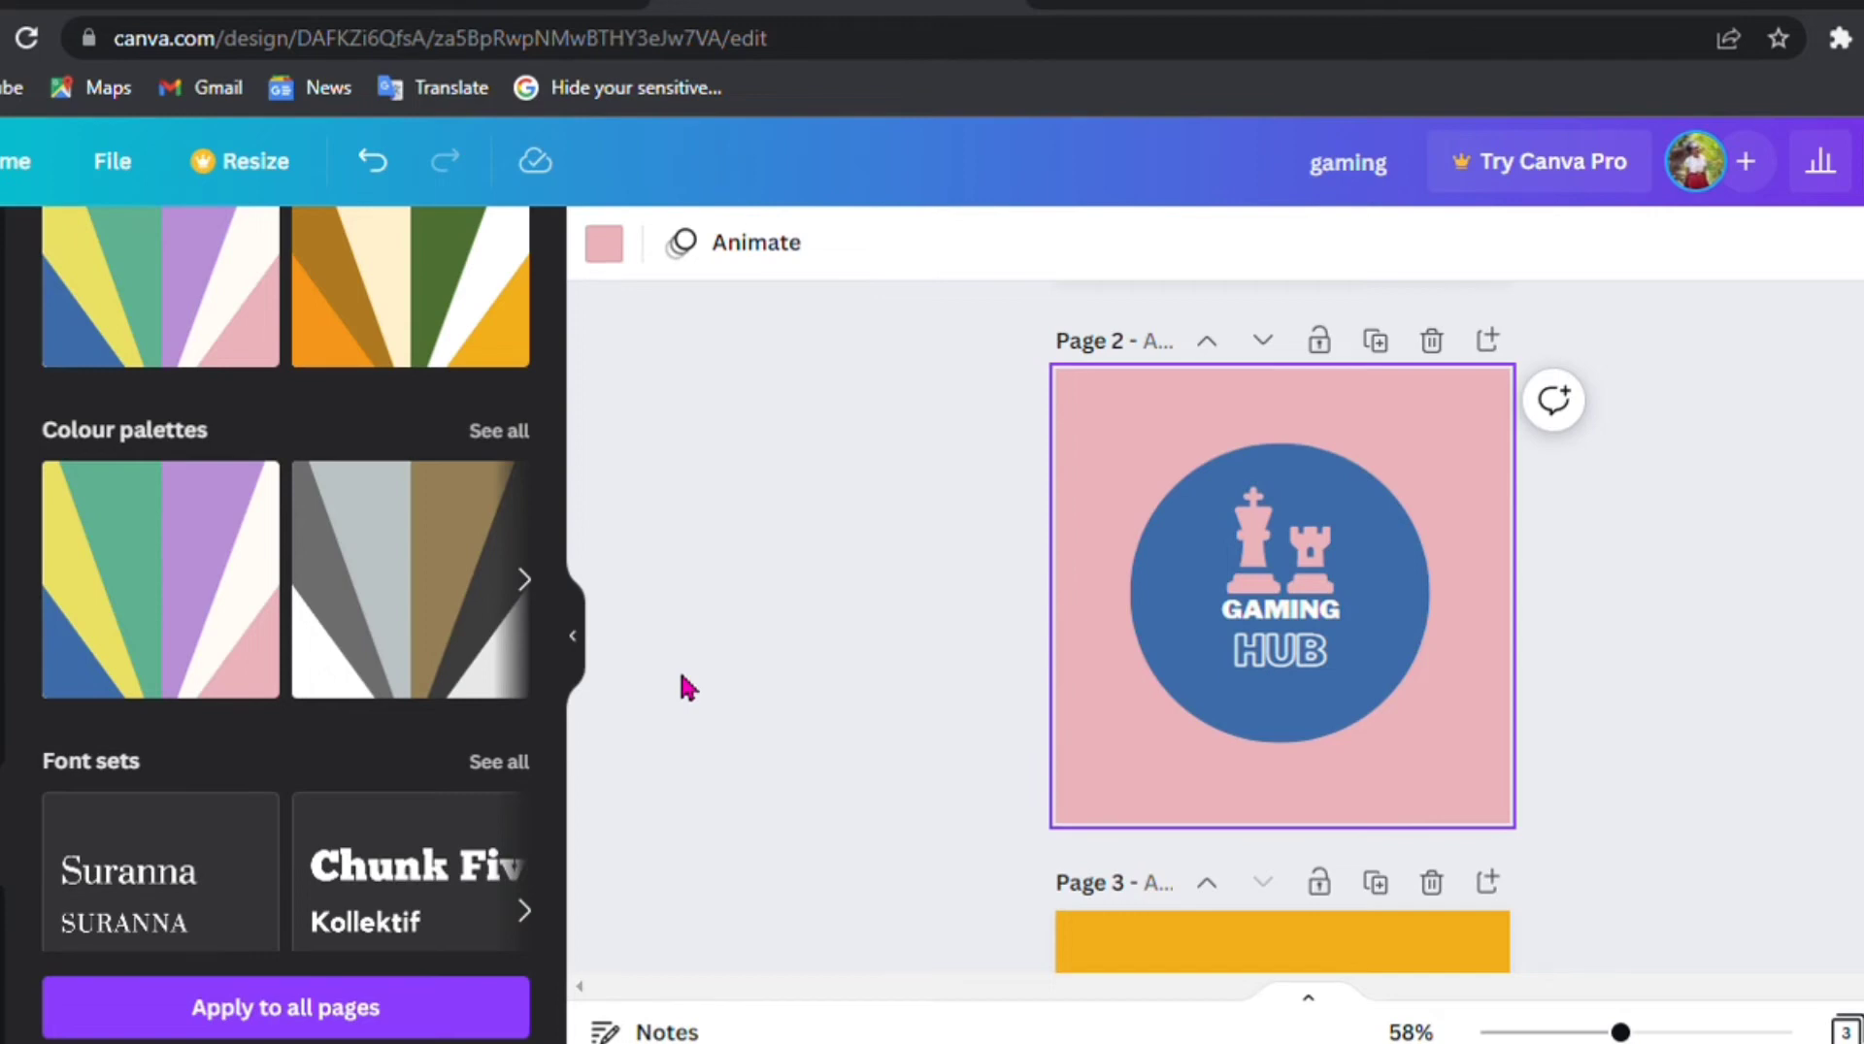
- Duplicate page 1 again, try the green and brown palette, and settle on the peach, brown, orange, cream and pink palette for the copy
scroll(687, 688, up, 5)
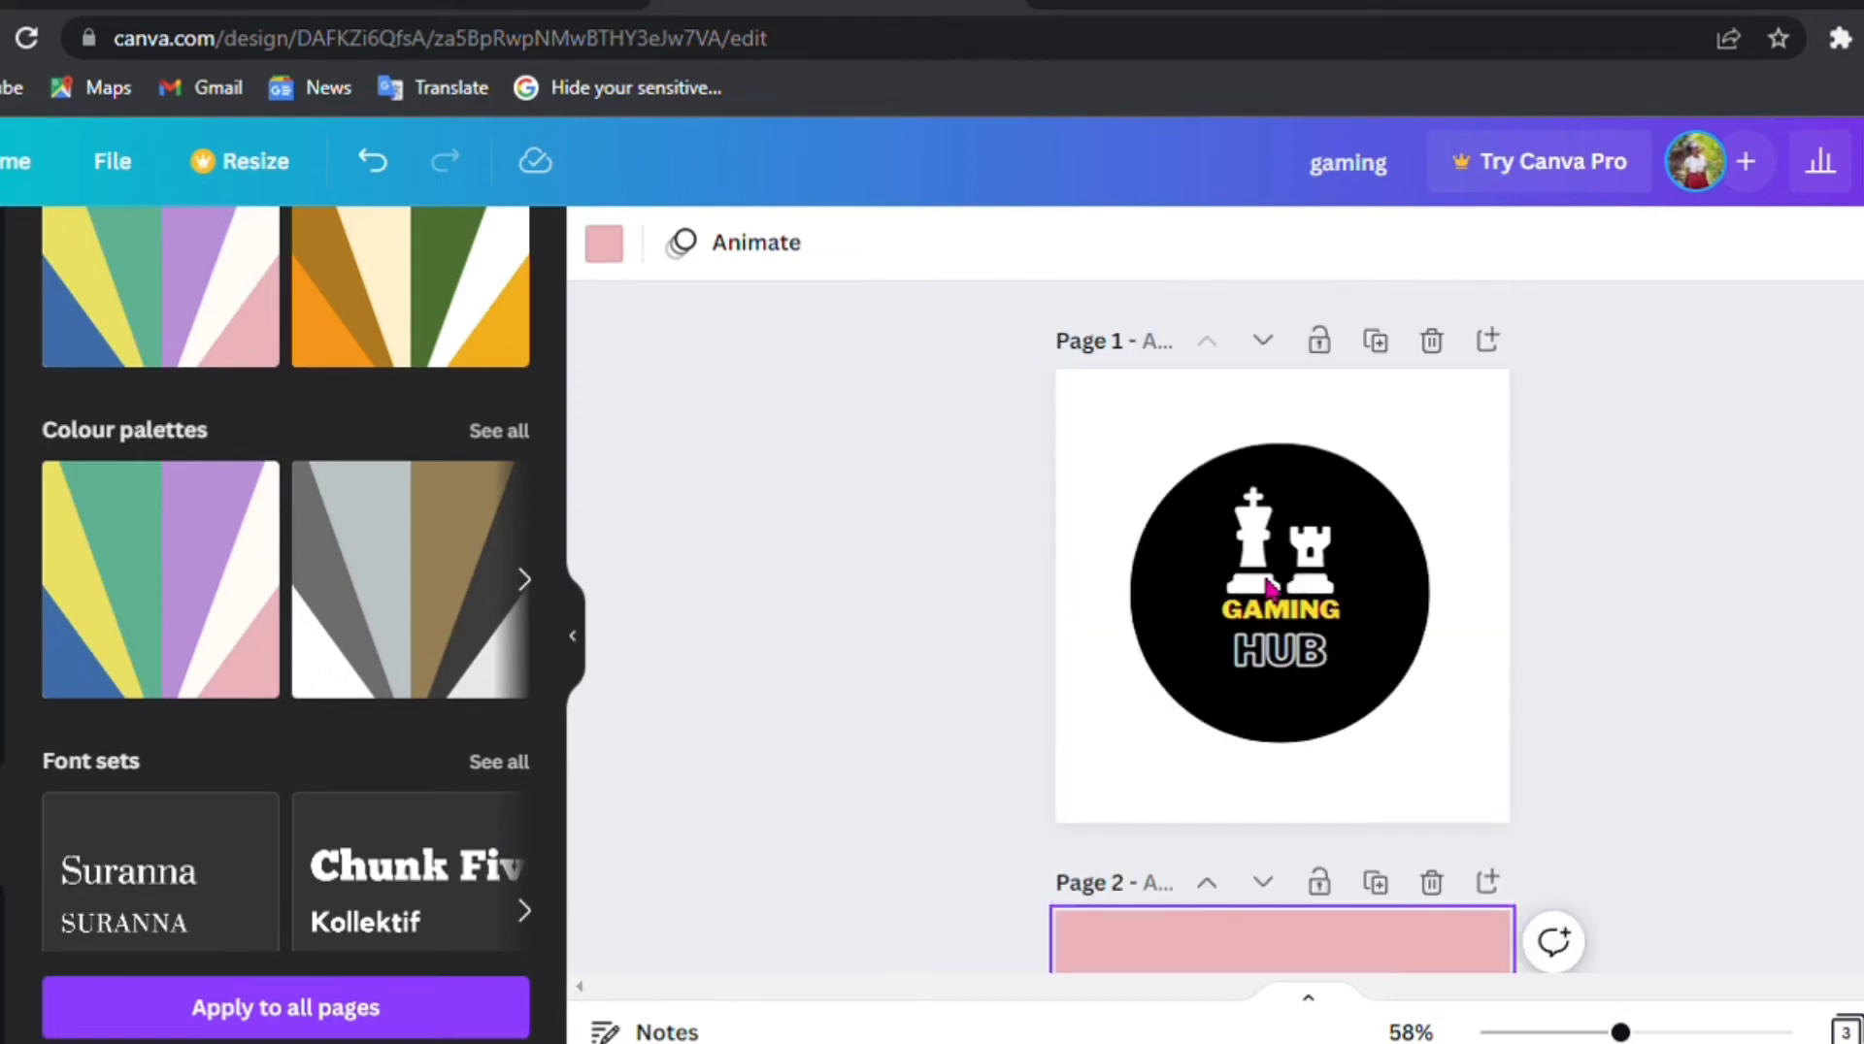
click(1375, 342)
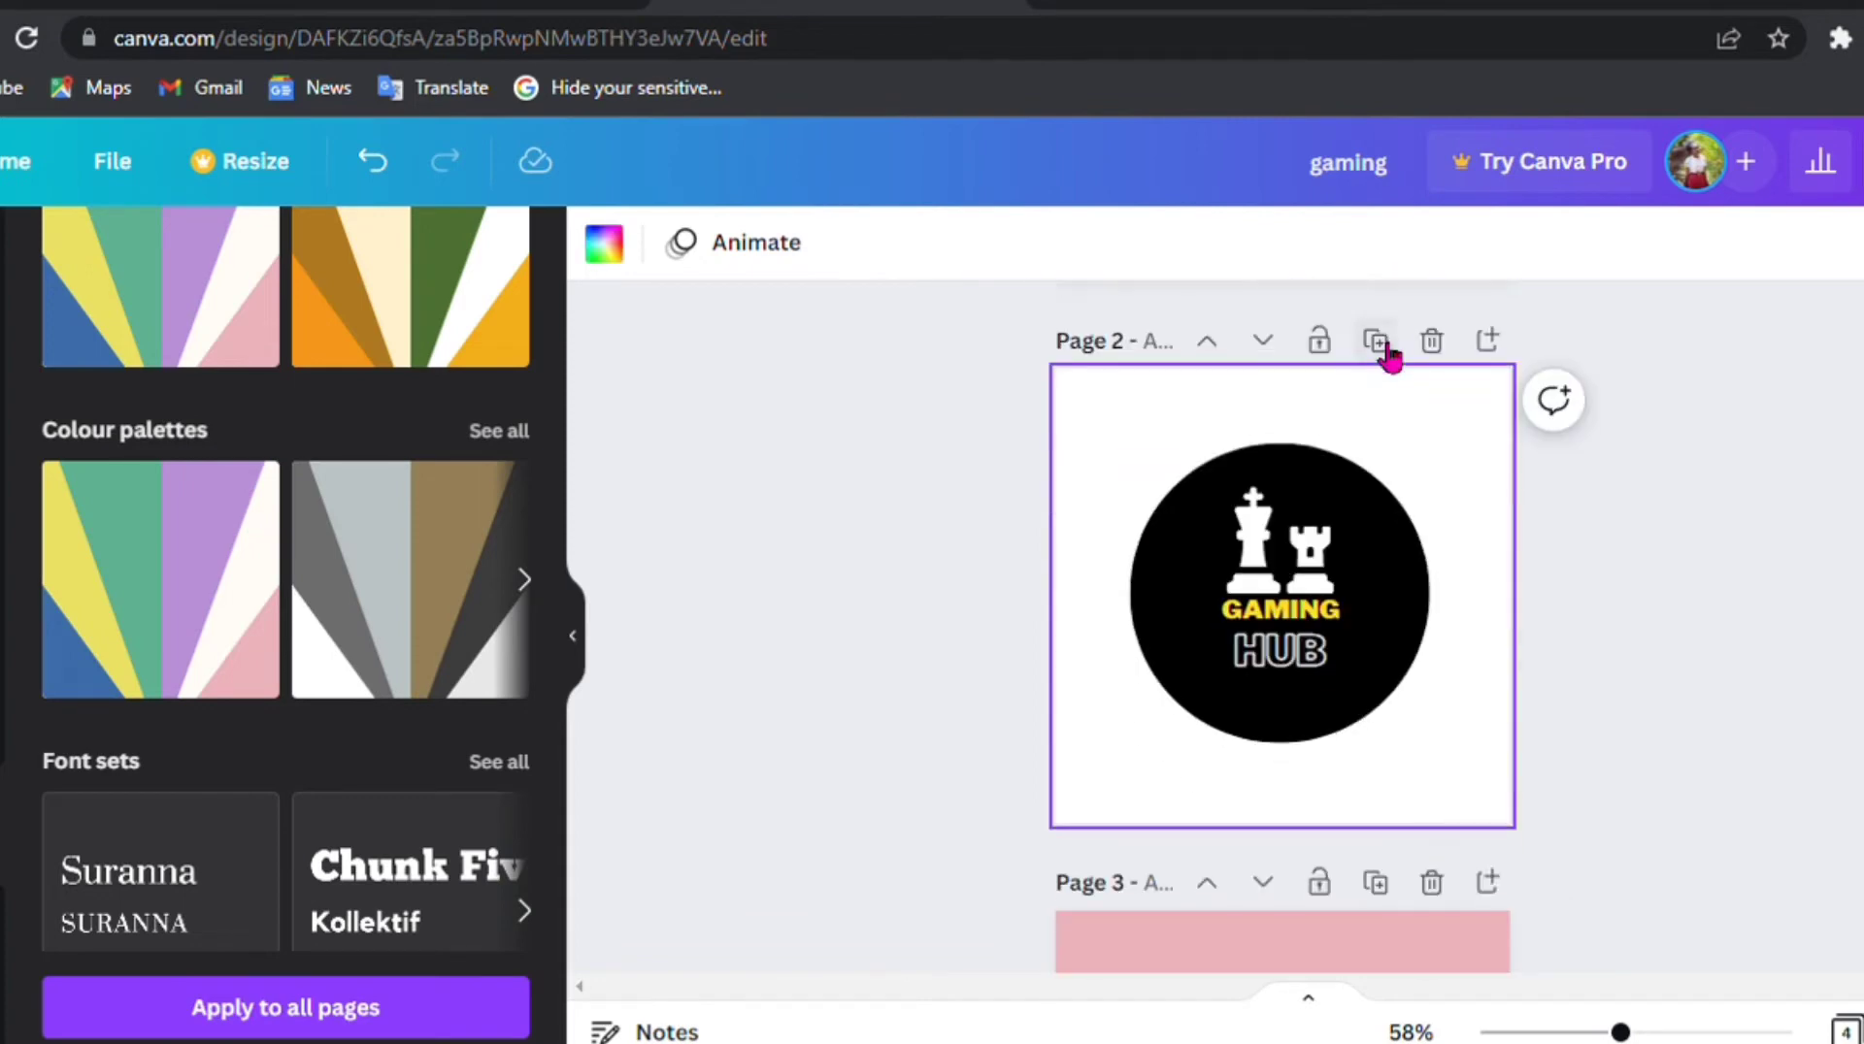
click(539, 595)
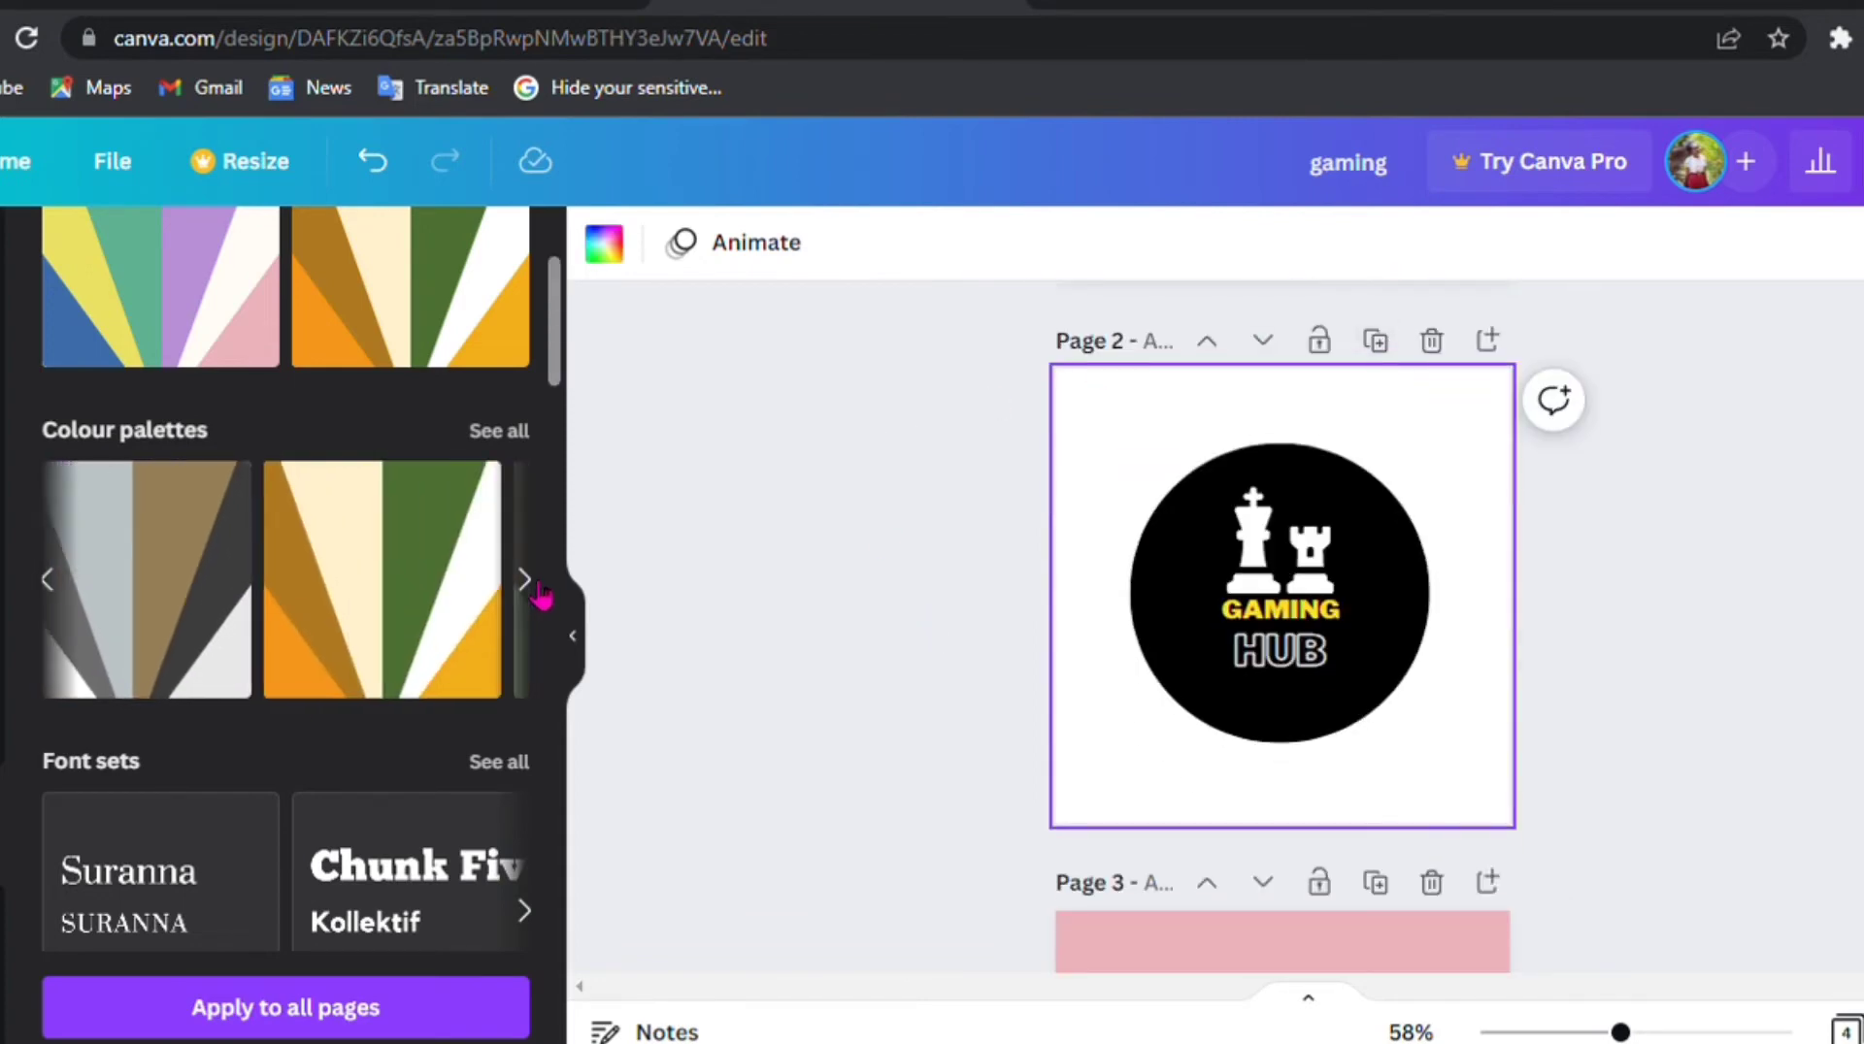
click(537, 591)
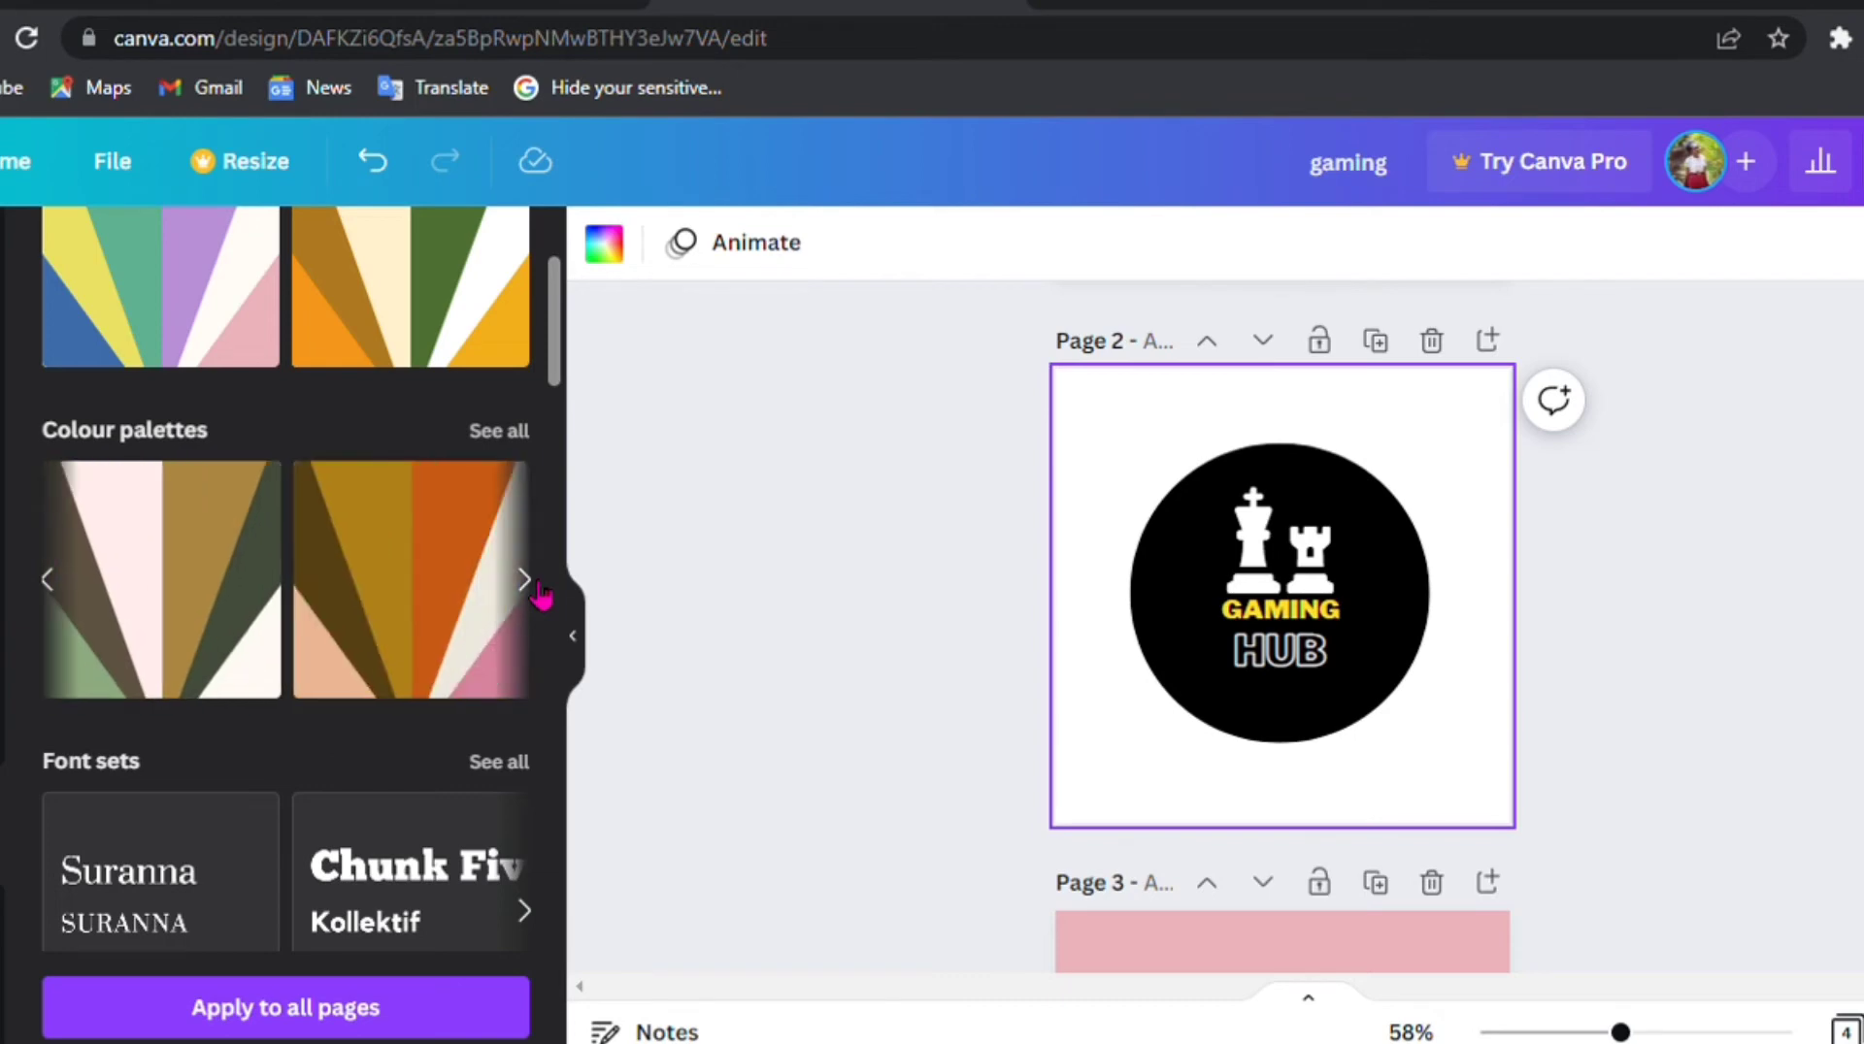
click(210, 585)
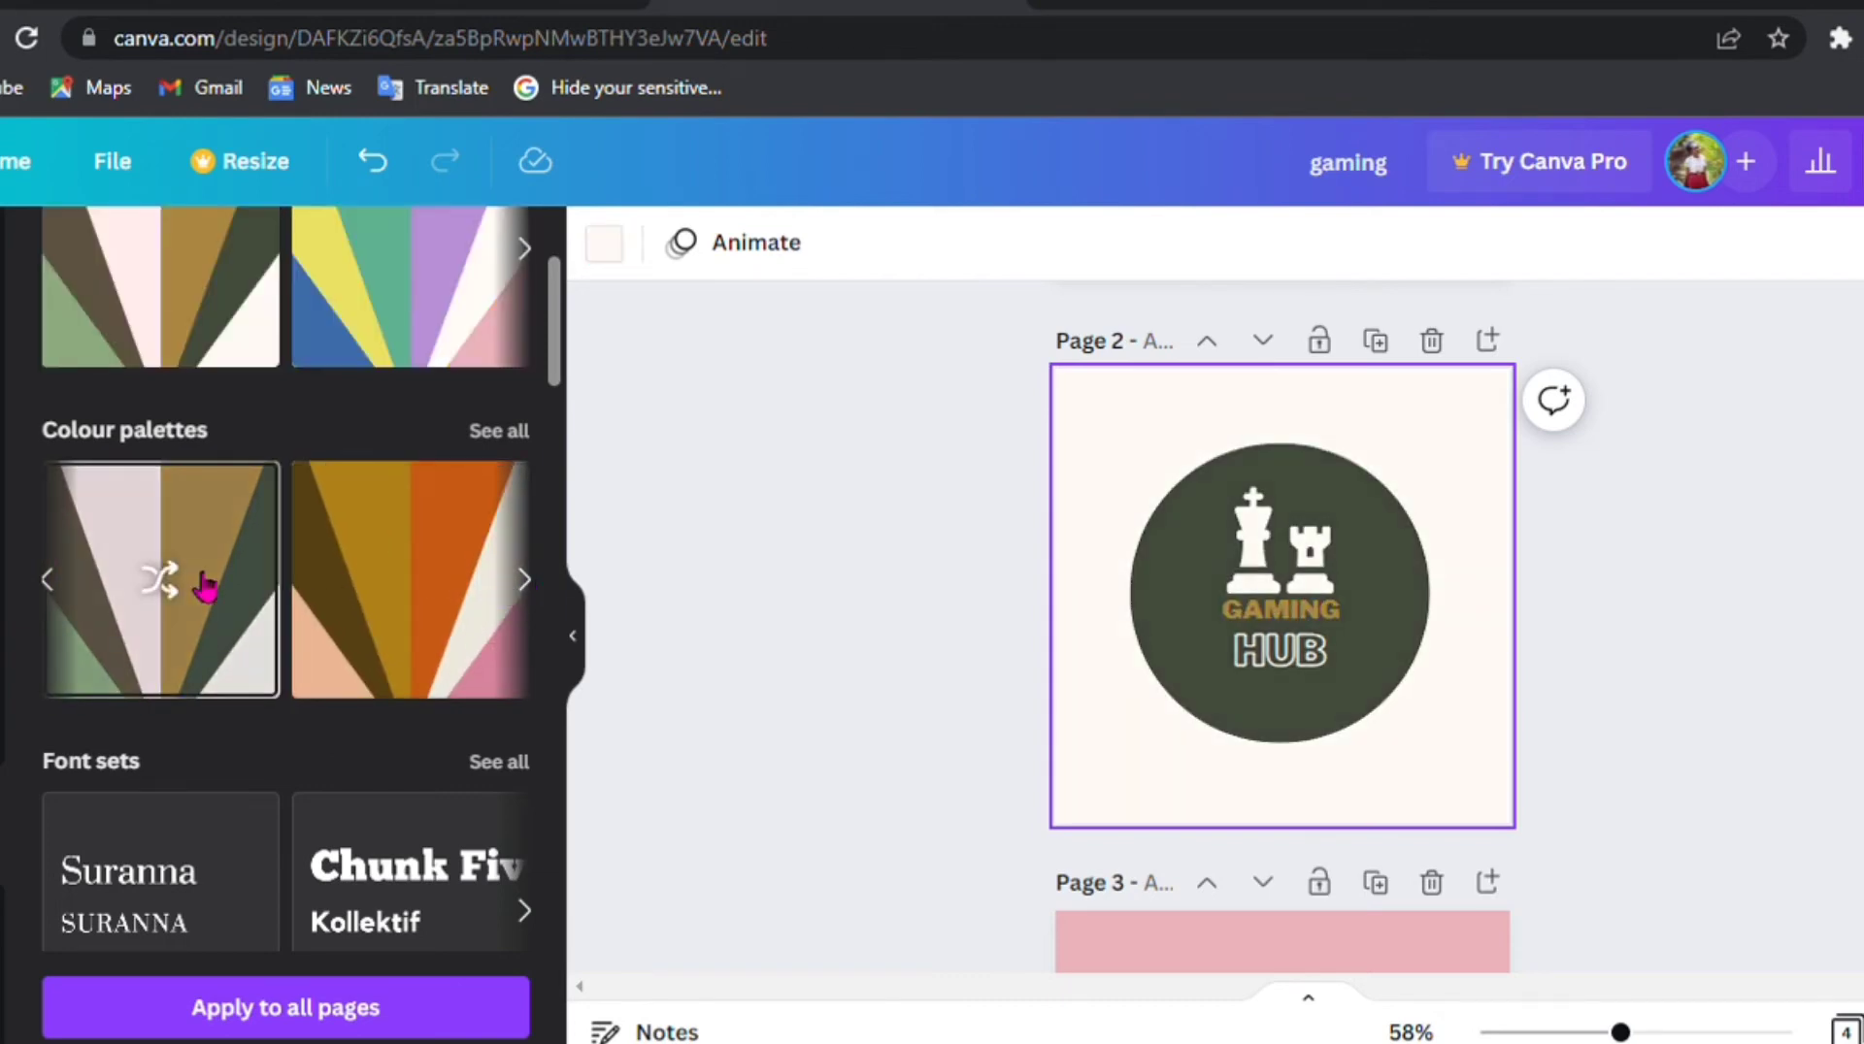
click(365, 592)
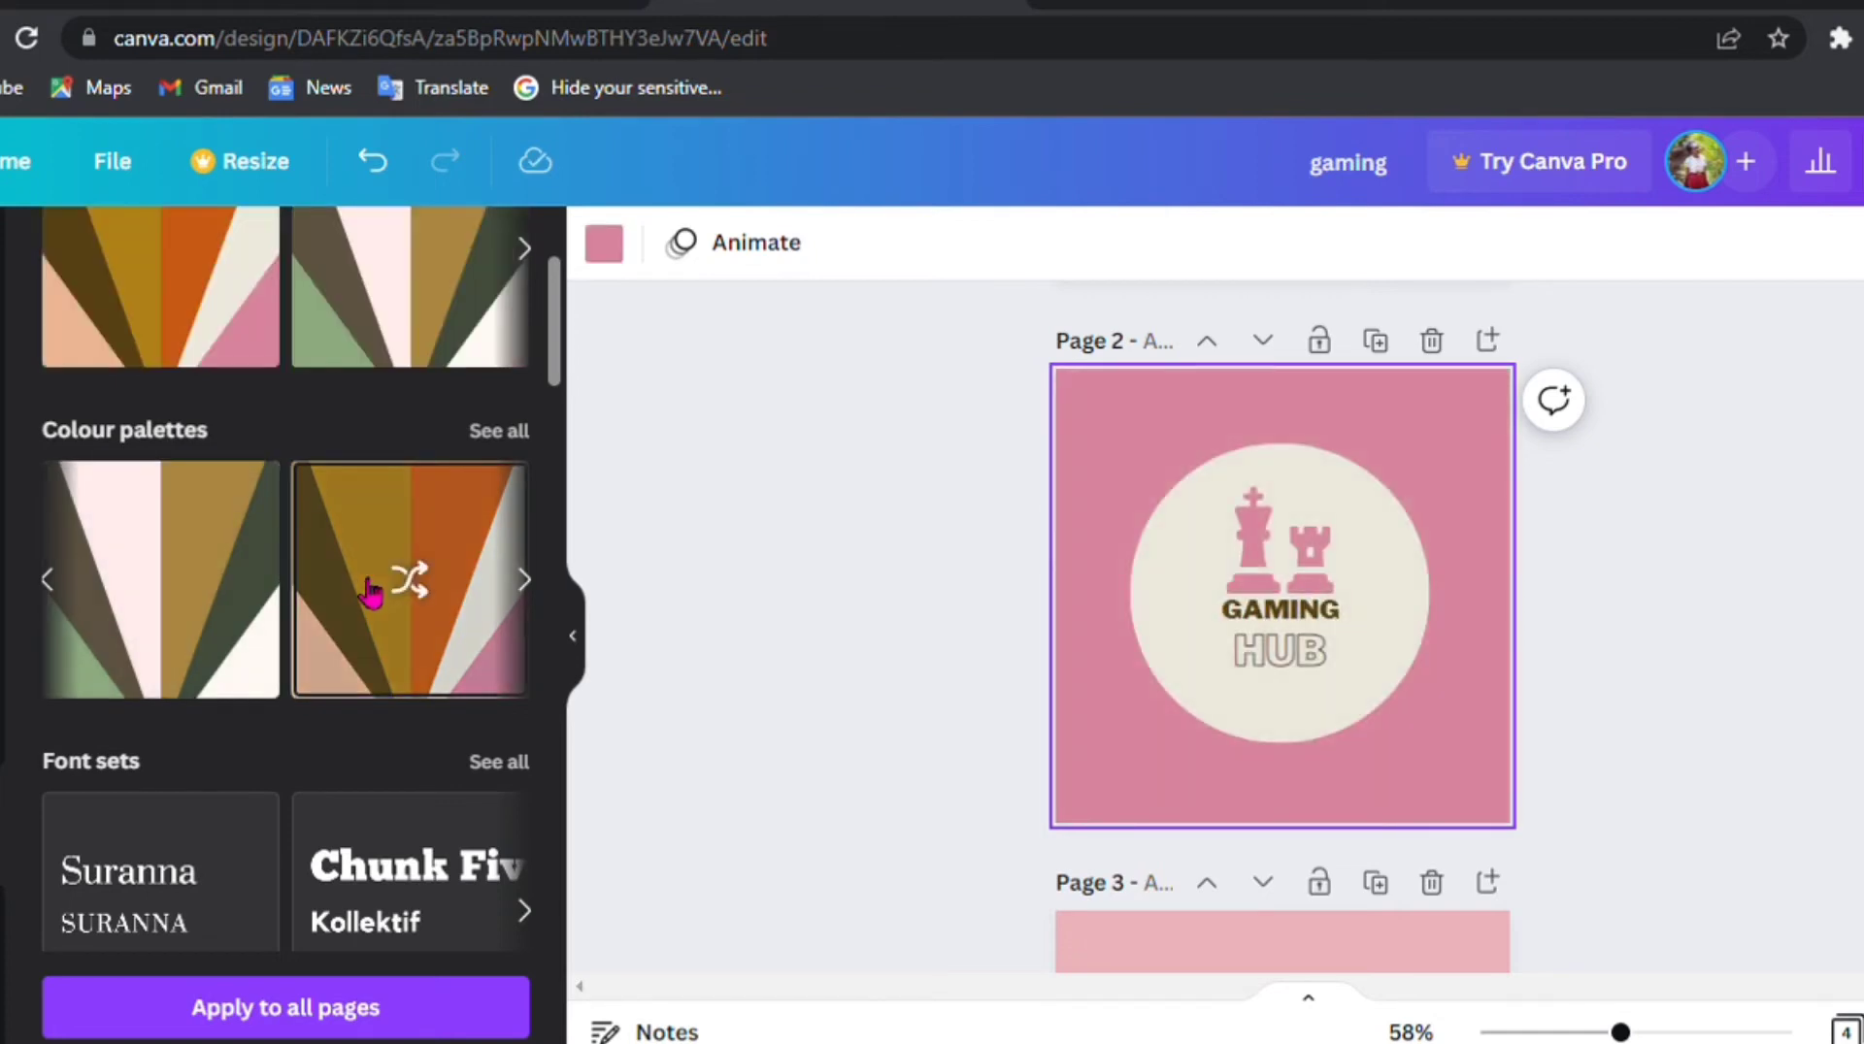
- Review the logo colour variations on pages 2 to 4
scroll(1107, 700, down, 4)
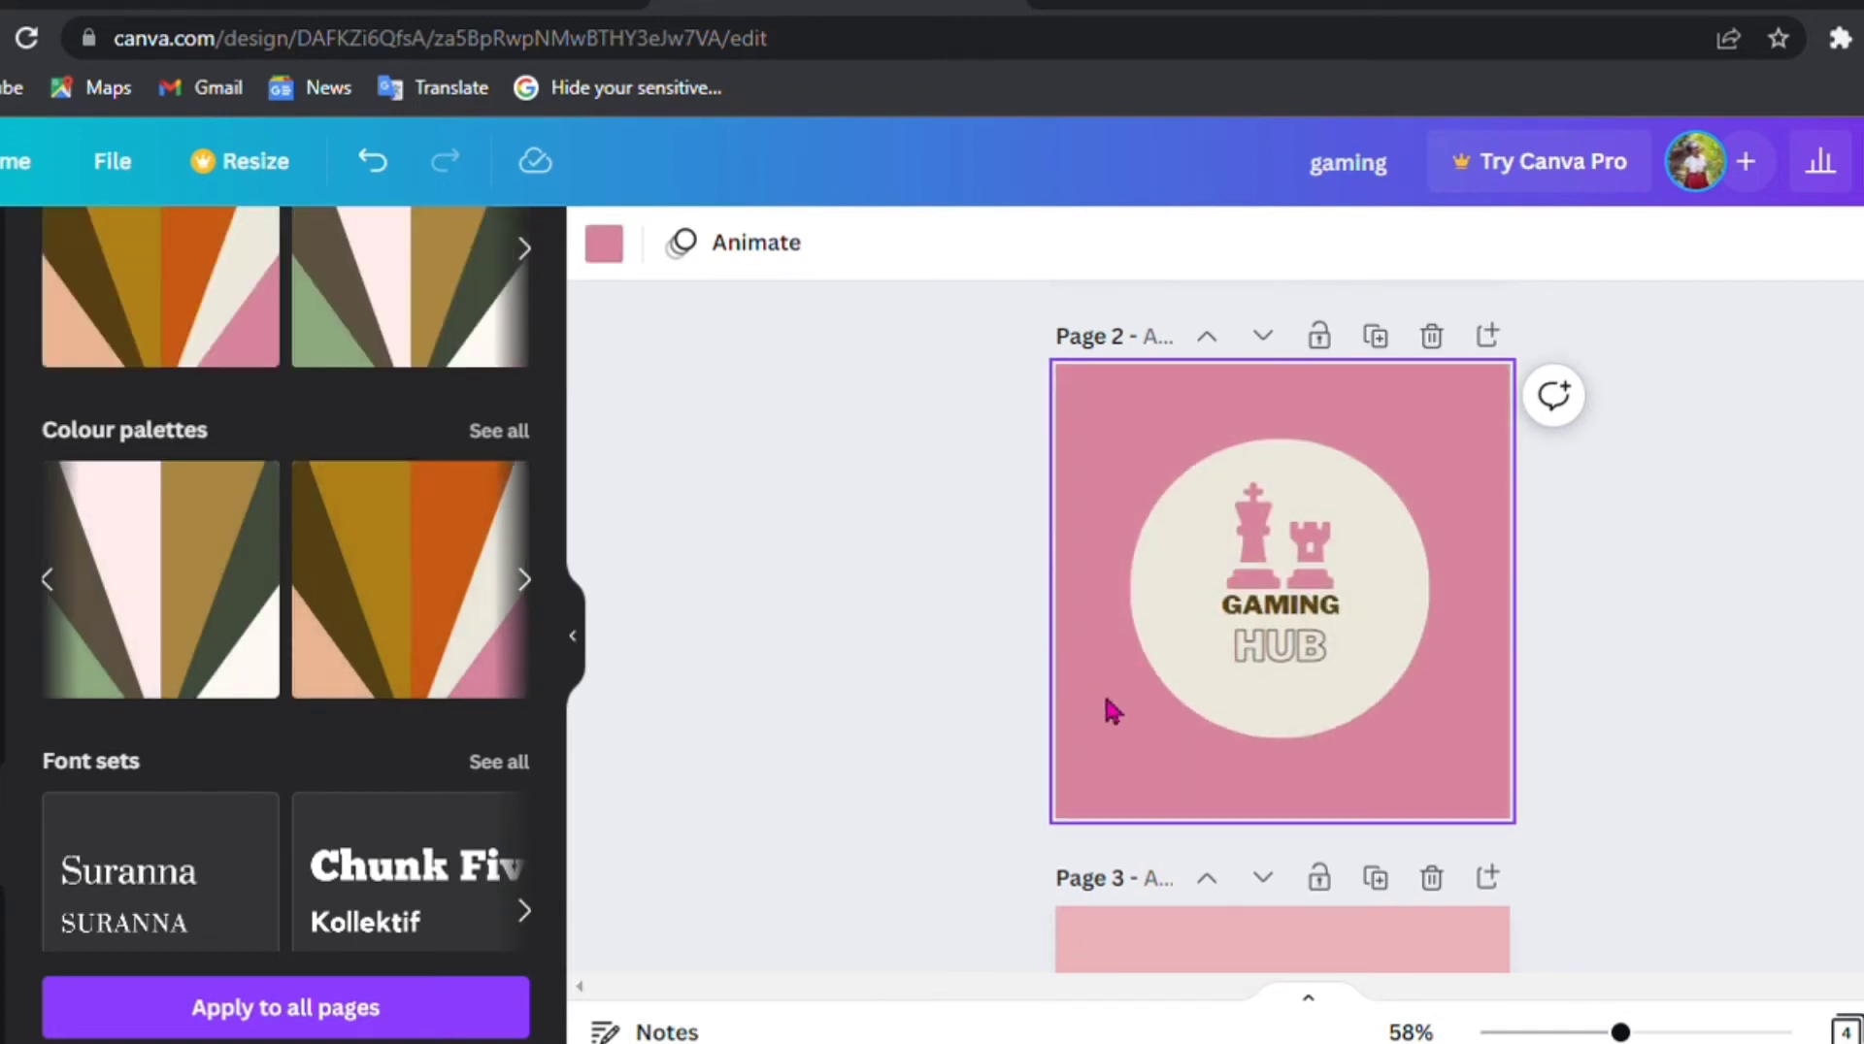
scroll(1107, 701, up, 4)
scroll(1111, 712, up, 1)
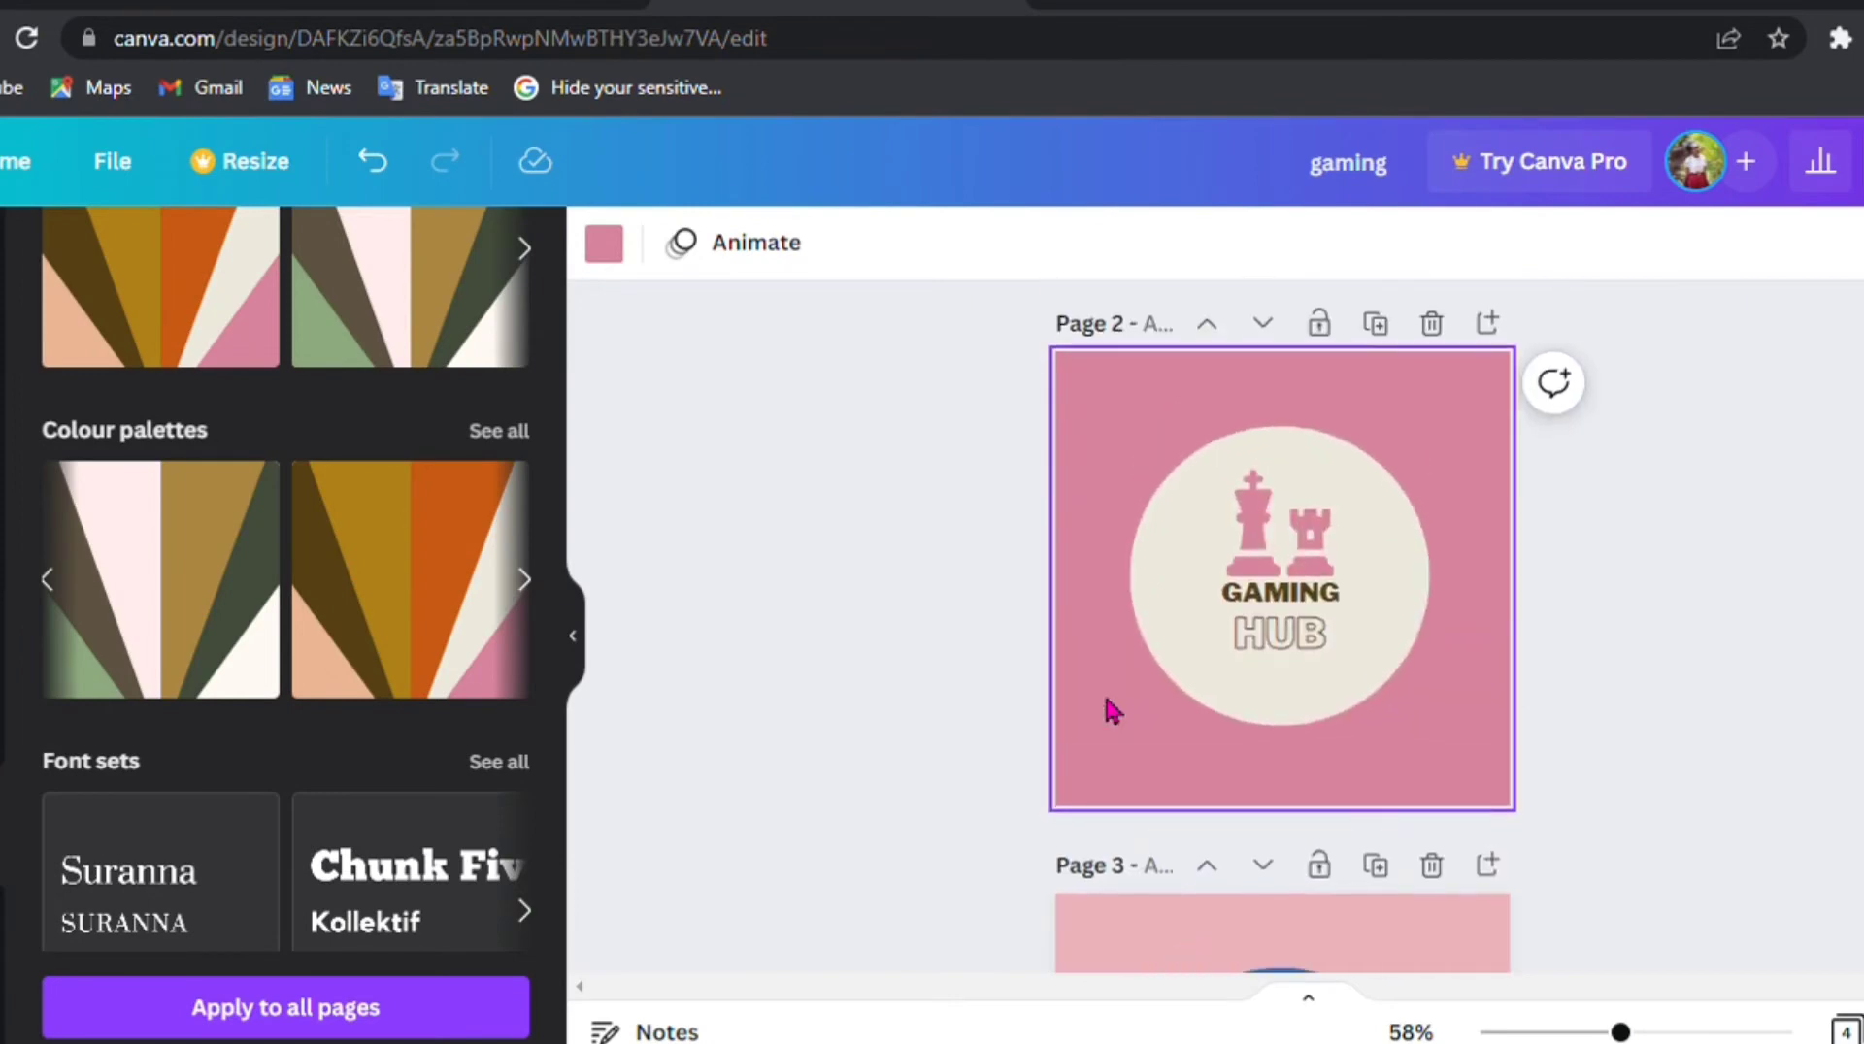
scroll(1111, 712, down, 5)
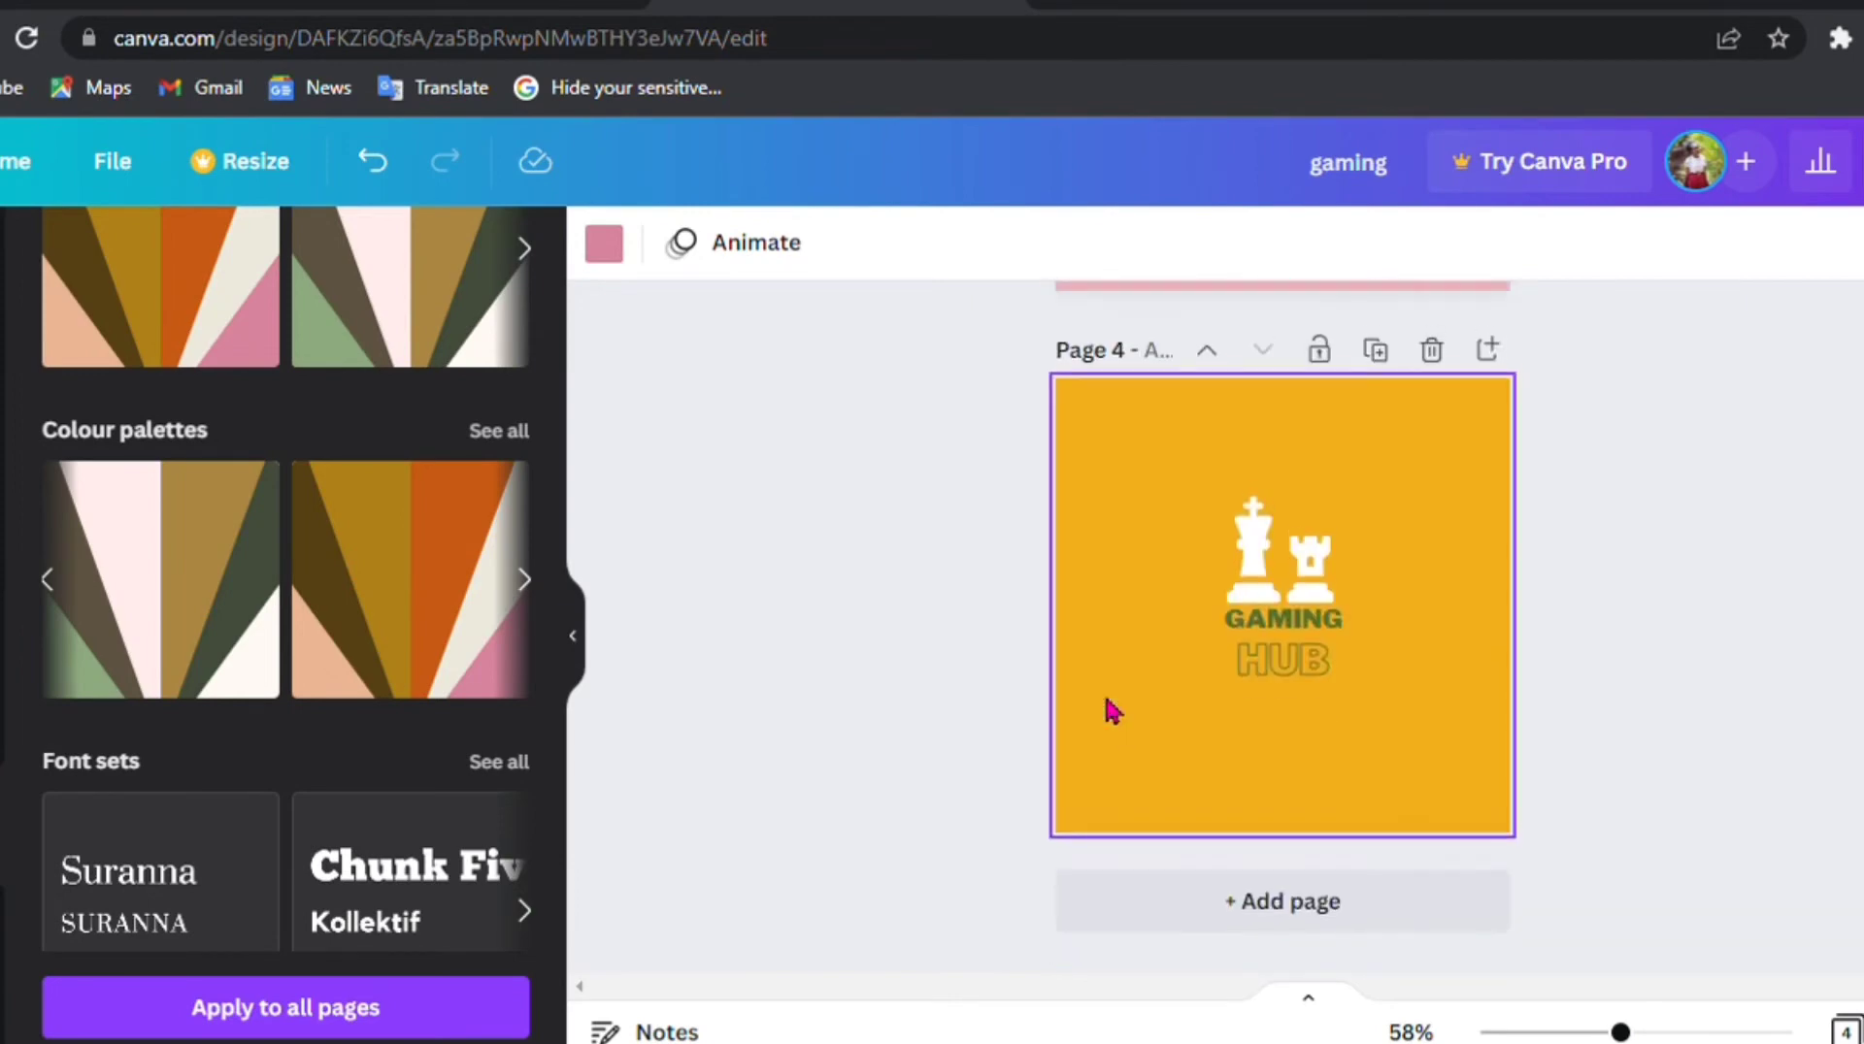
scroll(1111, 712, up, 2)
scroll(1111, 711, up, 4)
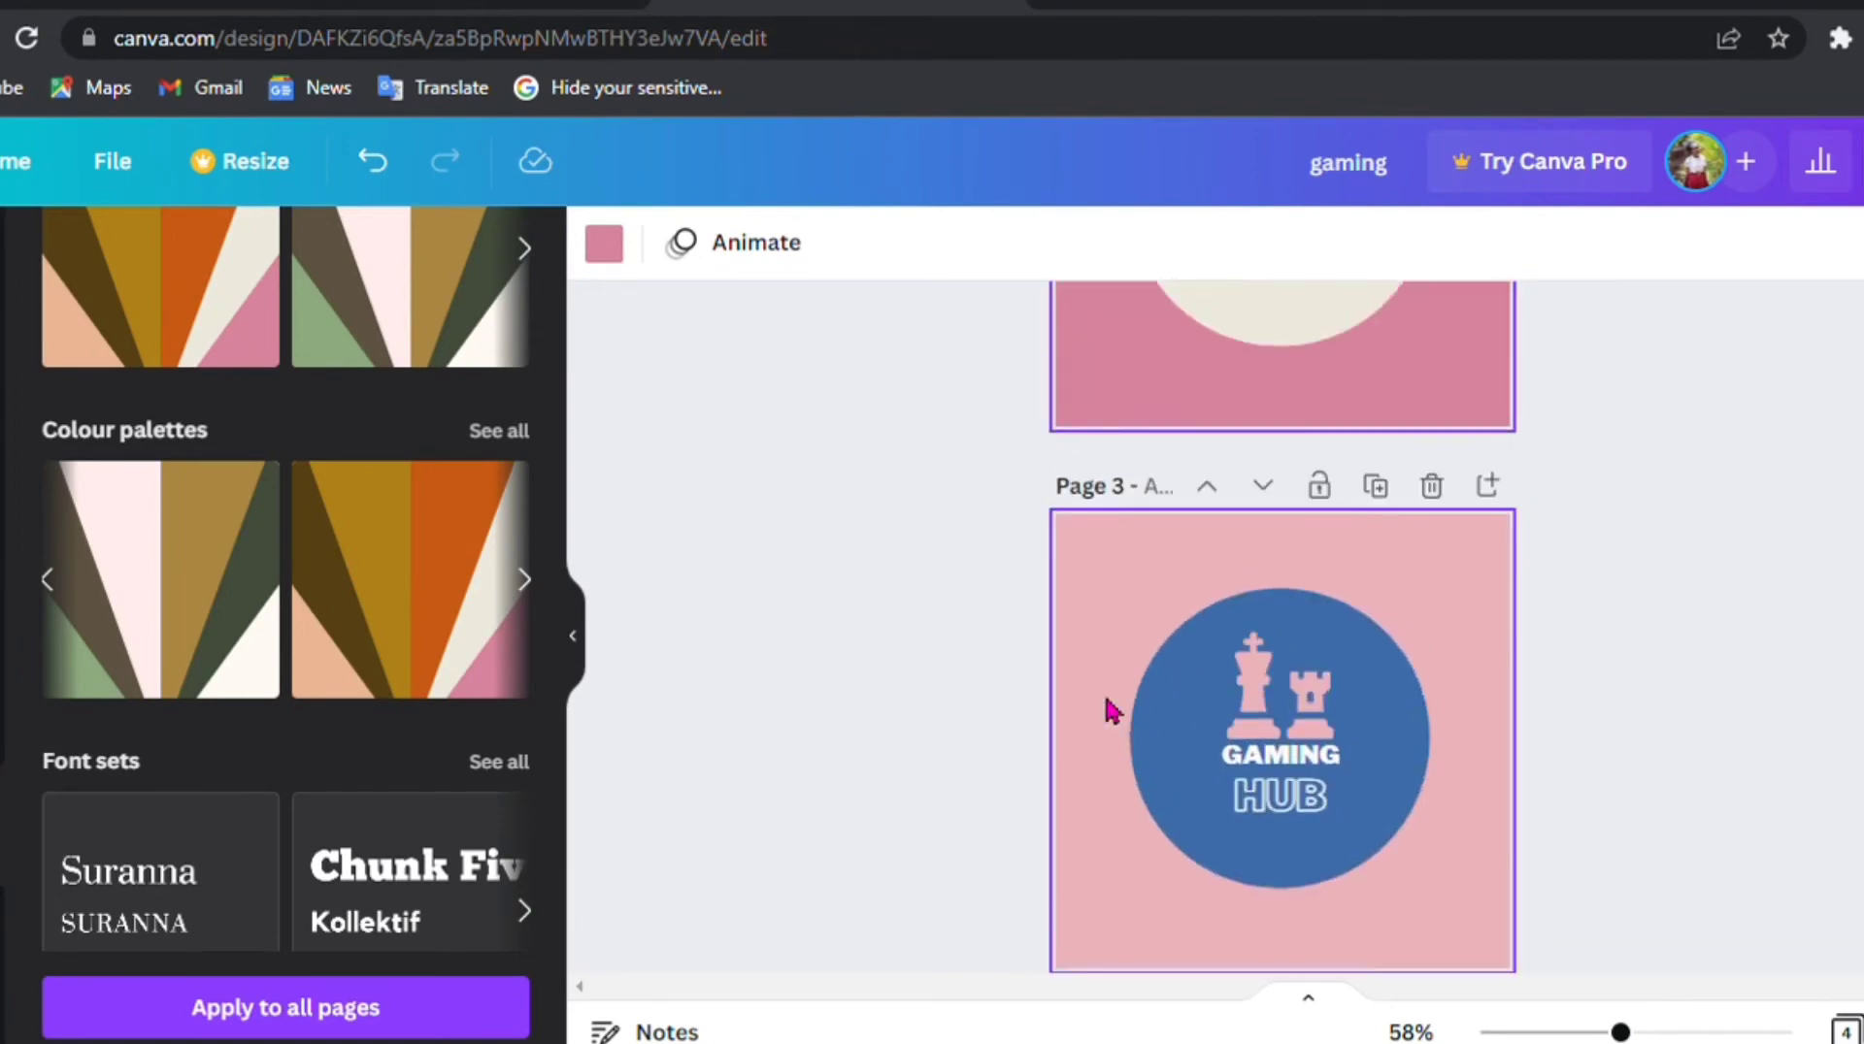
- Duplicate page 4, the yellow logo variation without a visible circle, as a new page 5
scroll(1111, 712, up, 4)
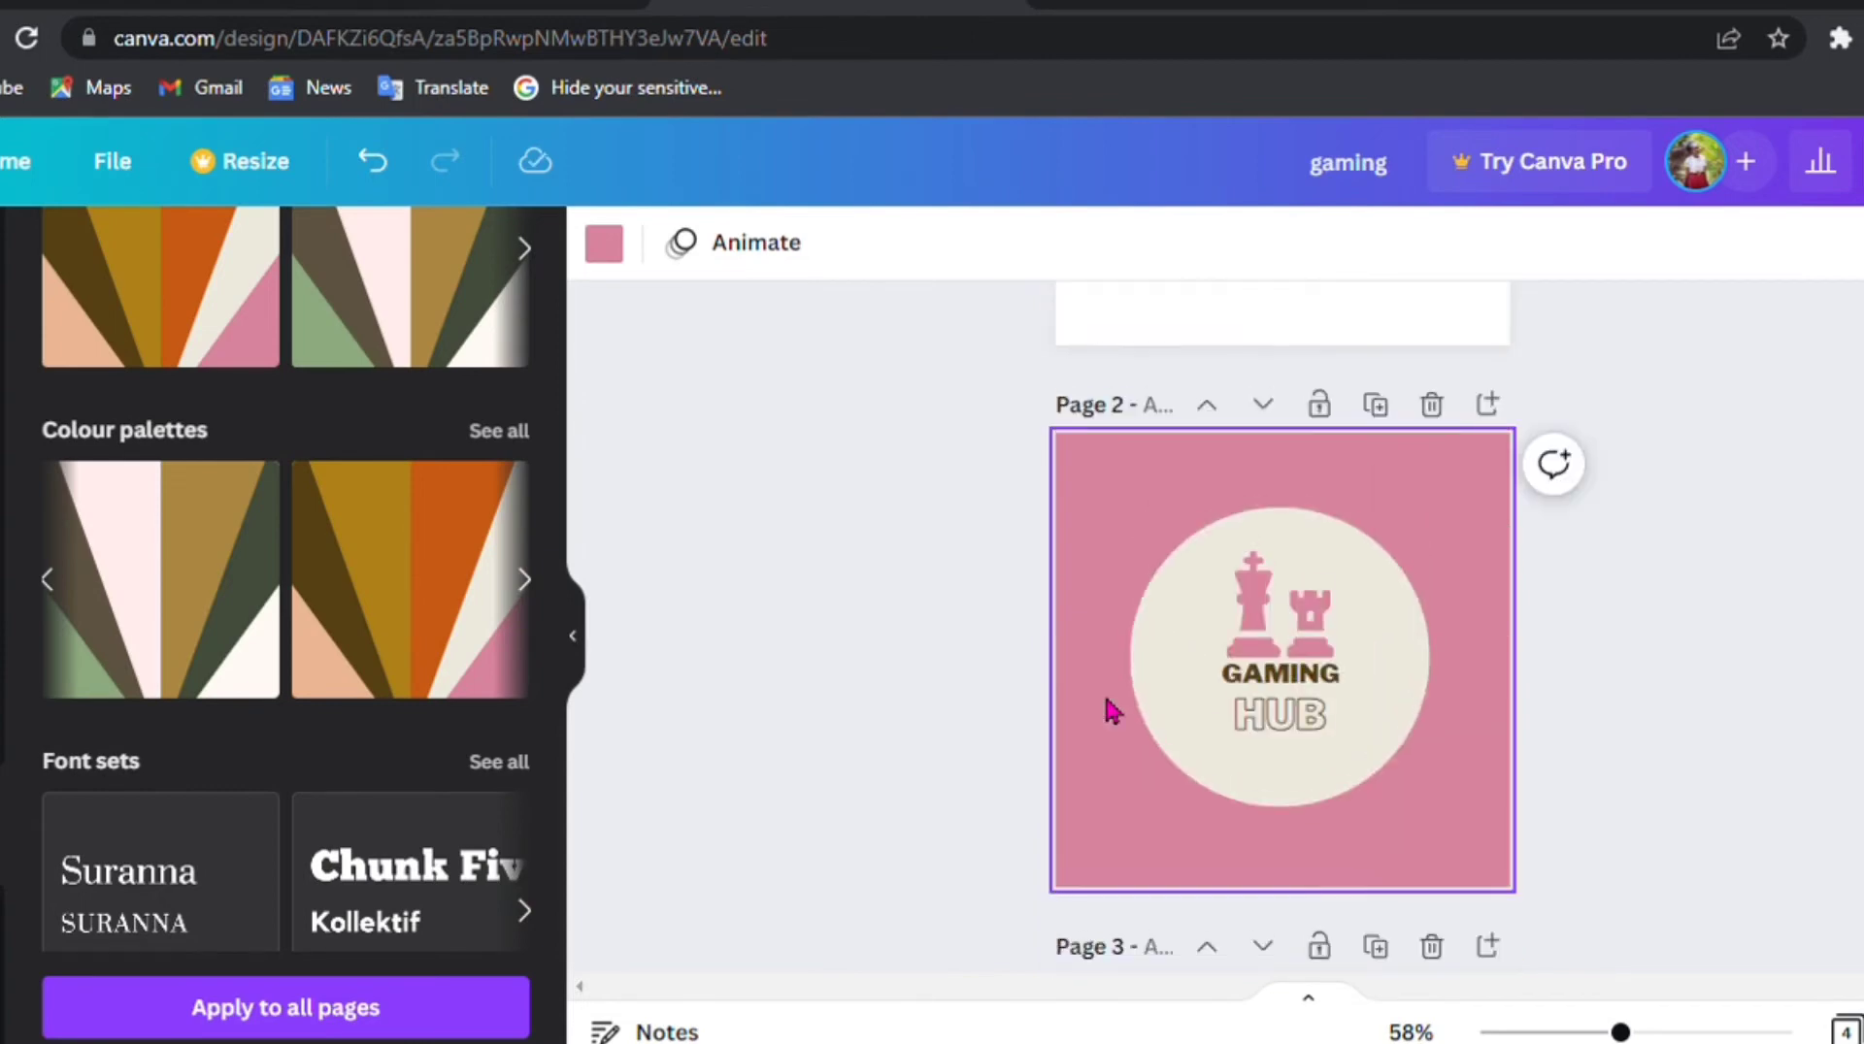
scroll(1112, 712, down, 9)
scroll(1112, 712, up, 10)
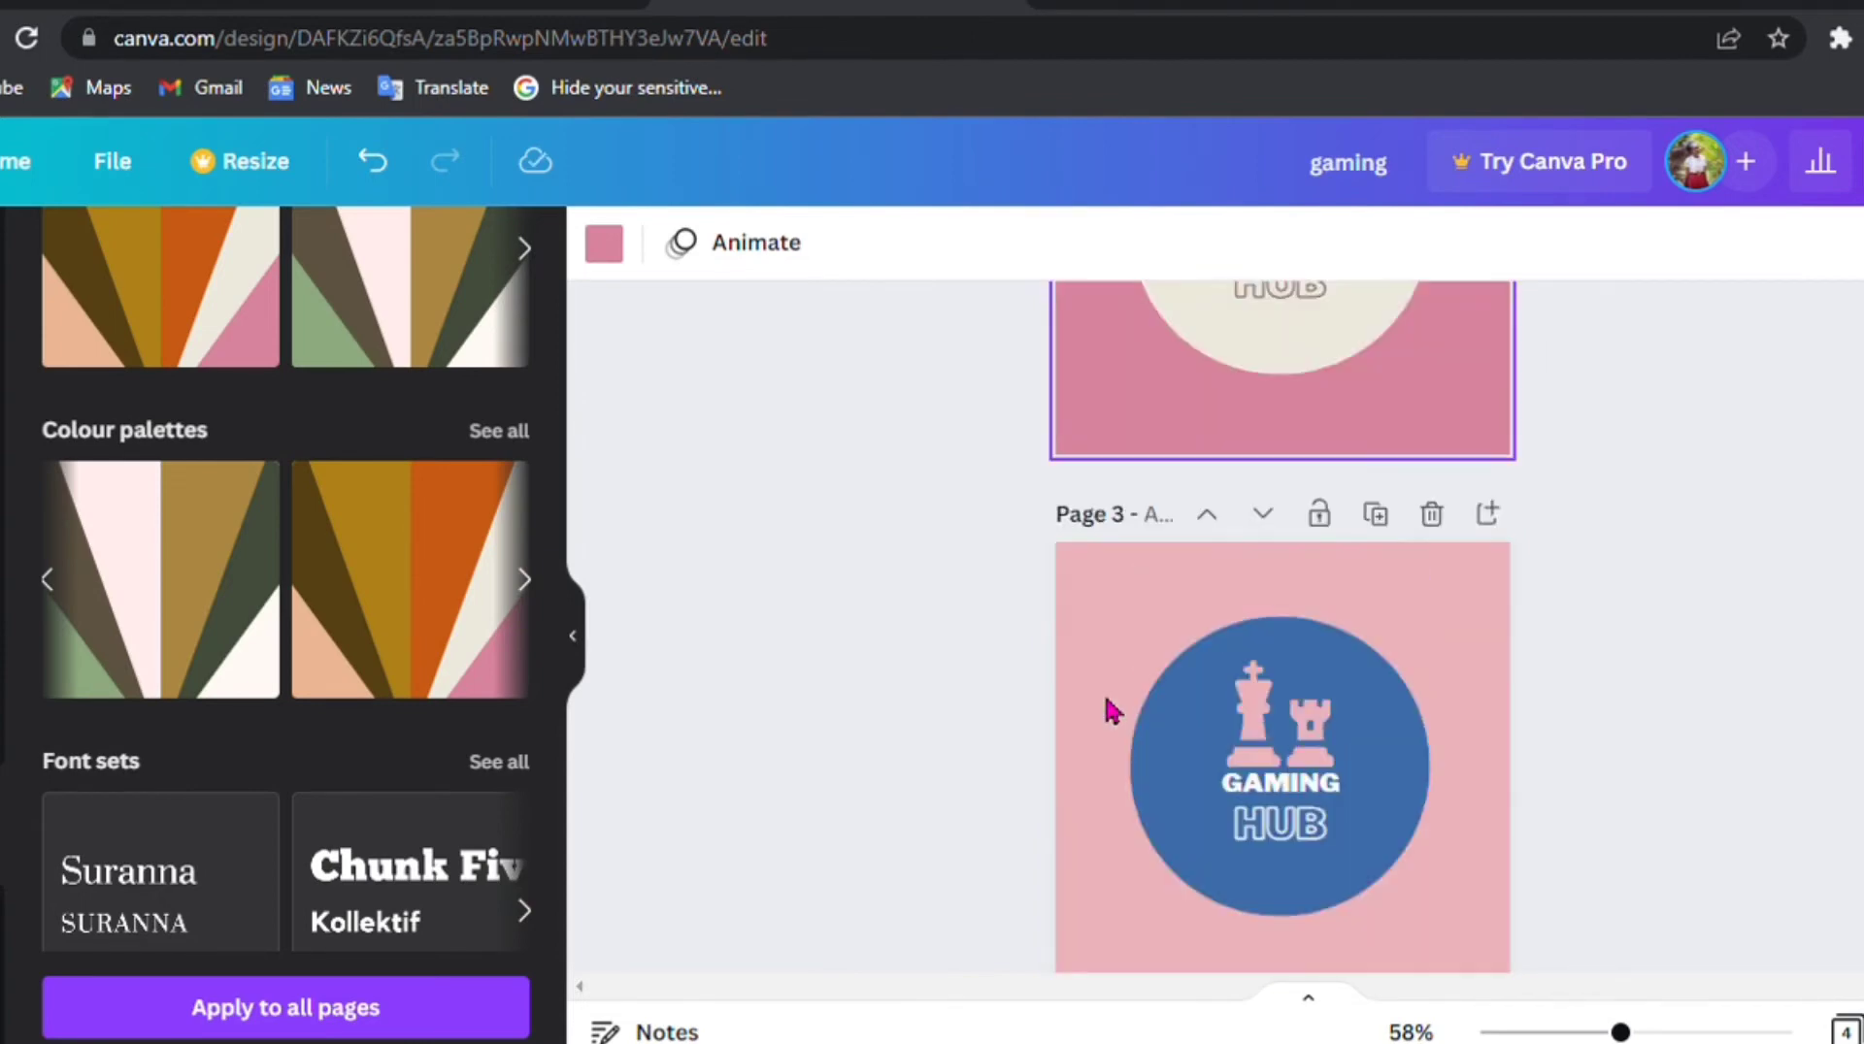
scroll(1111, 712, down, 5)
scroll(1111, 711, down, 5)
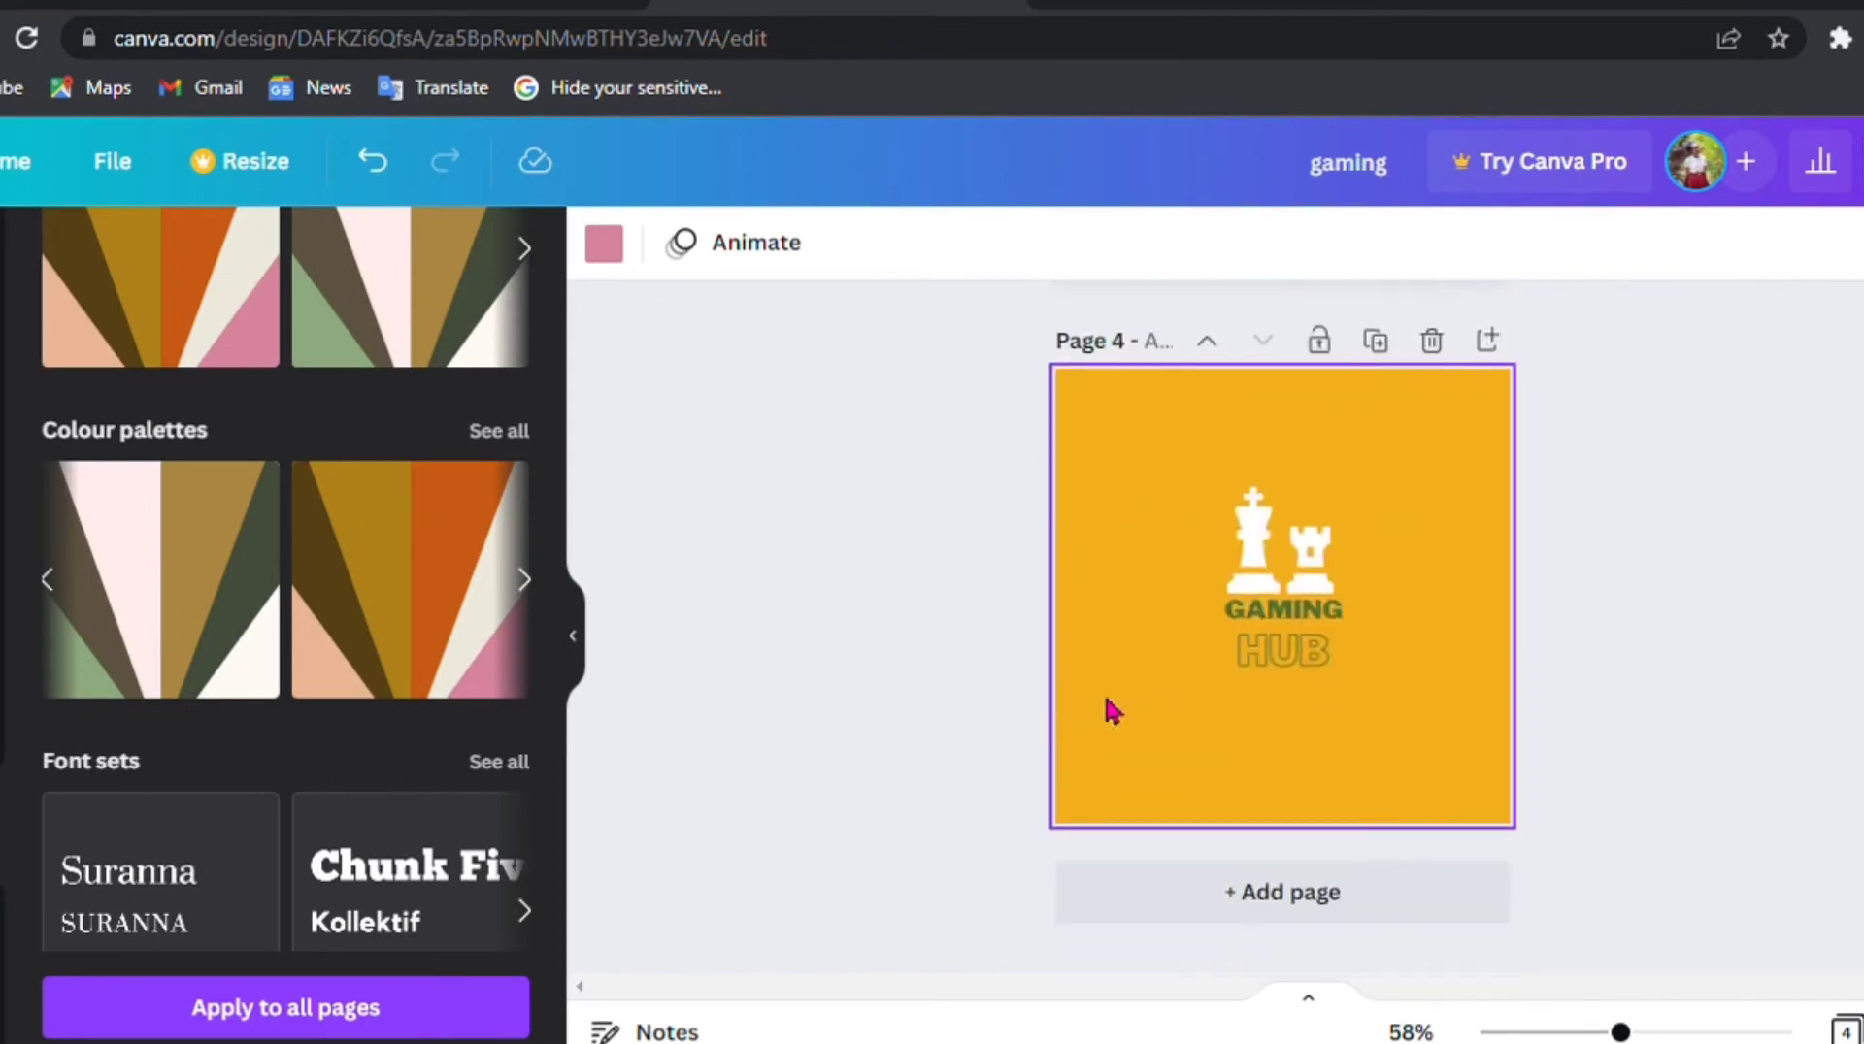
click(1378, 342)
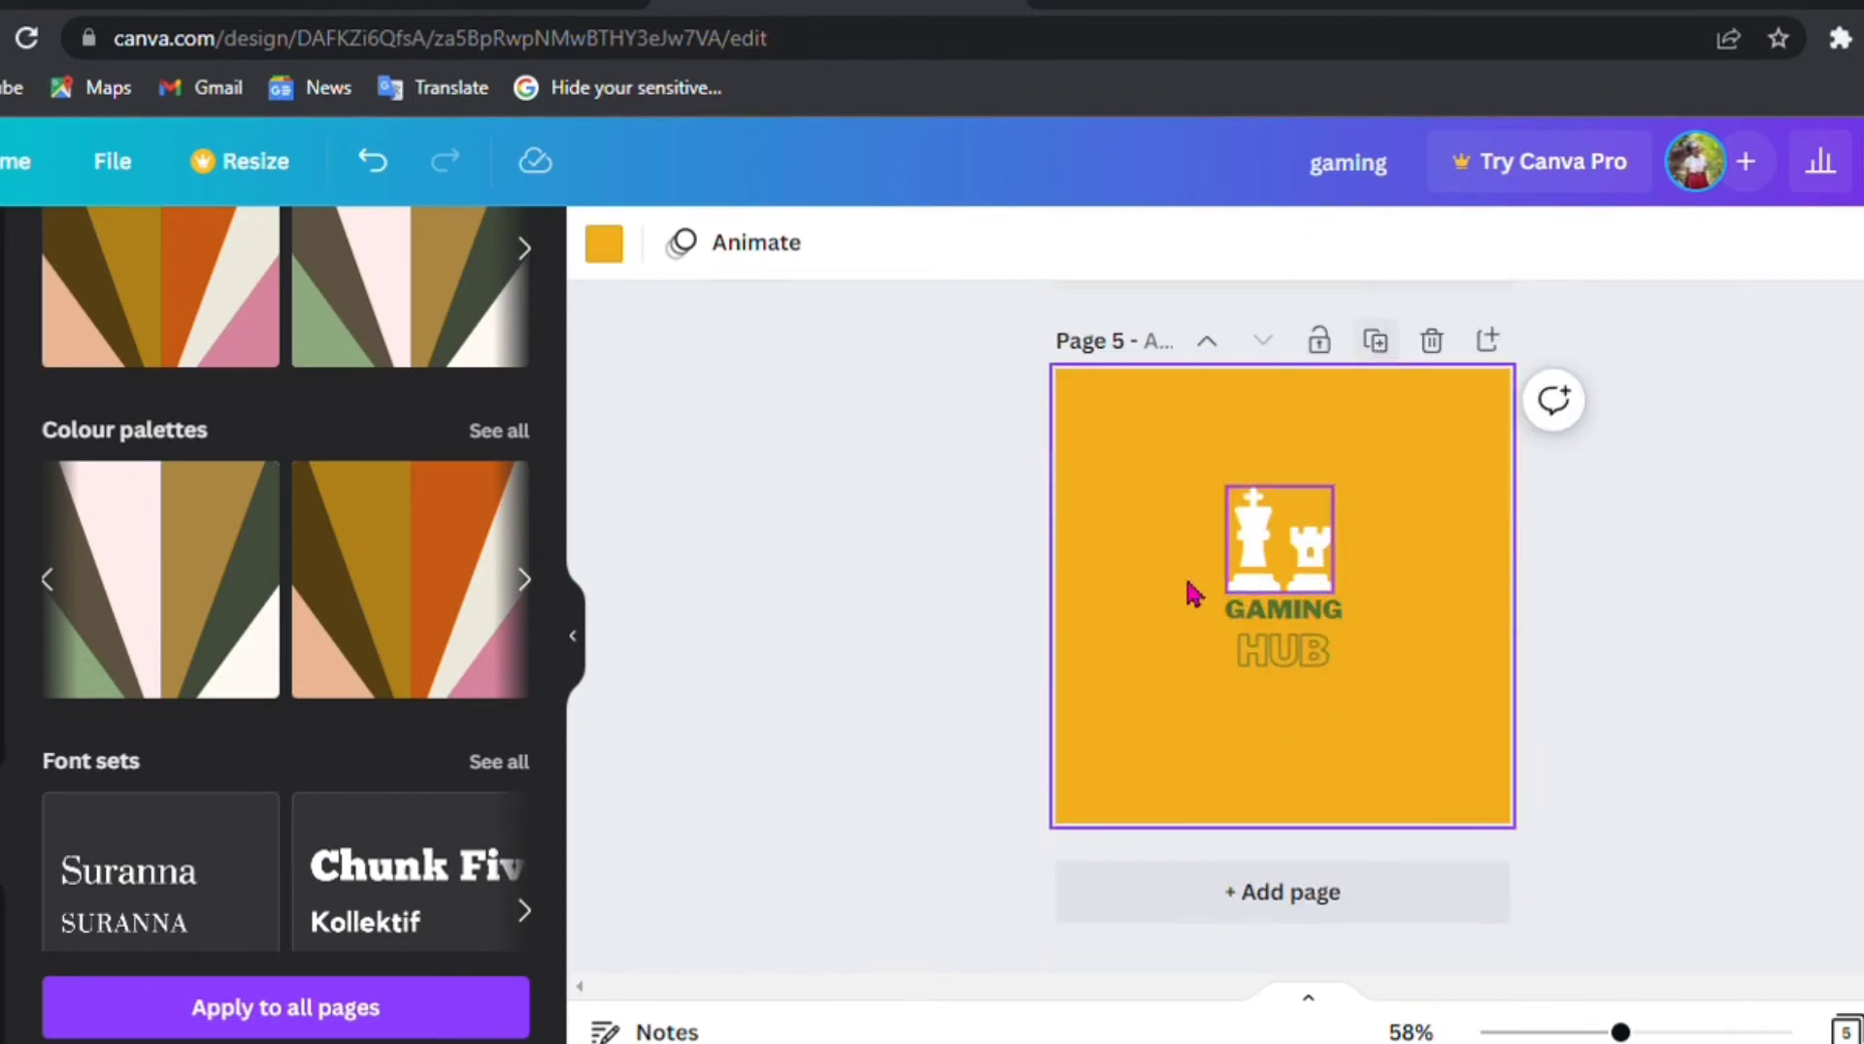
- Try the pink, blue and orange, the peach, yellow and teal, and the blue, white, yellow and red palettes on page 5
click(534, 586)
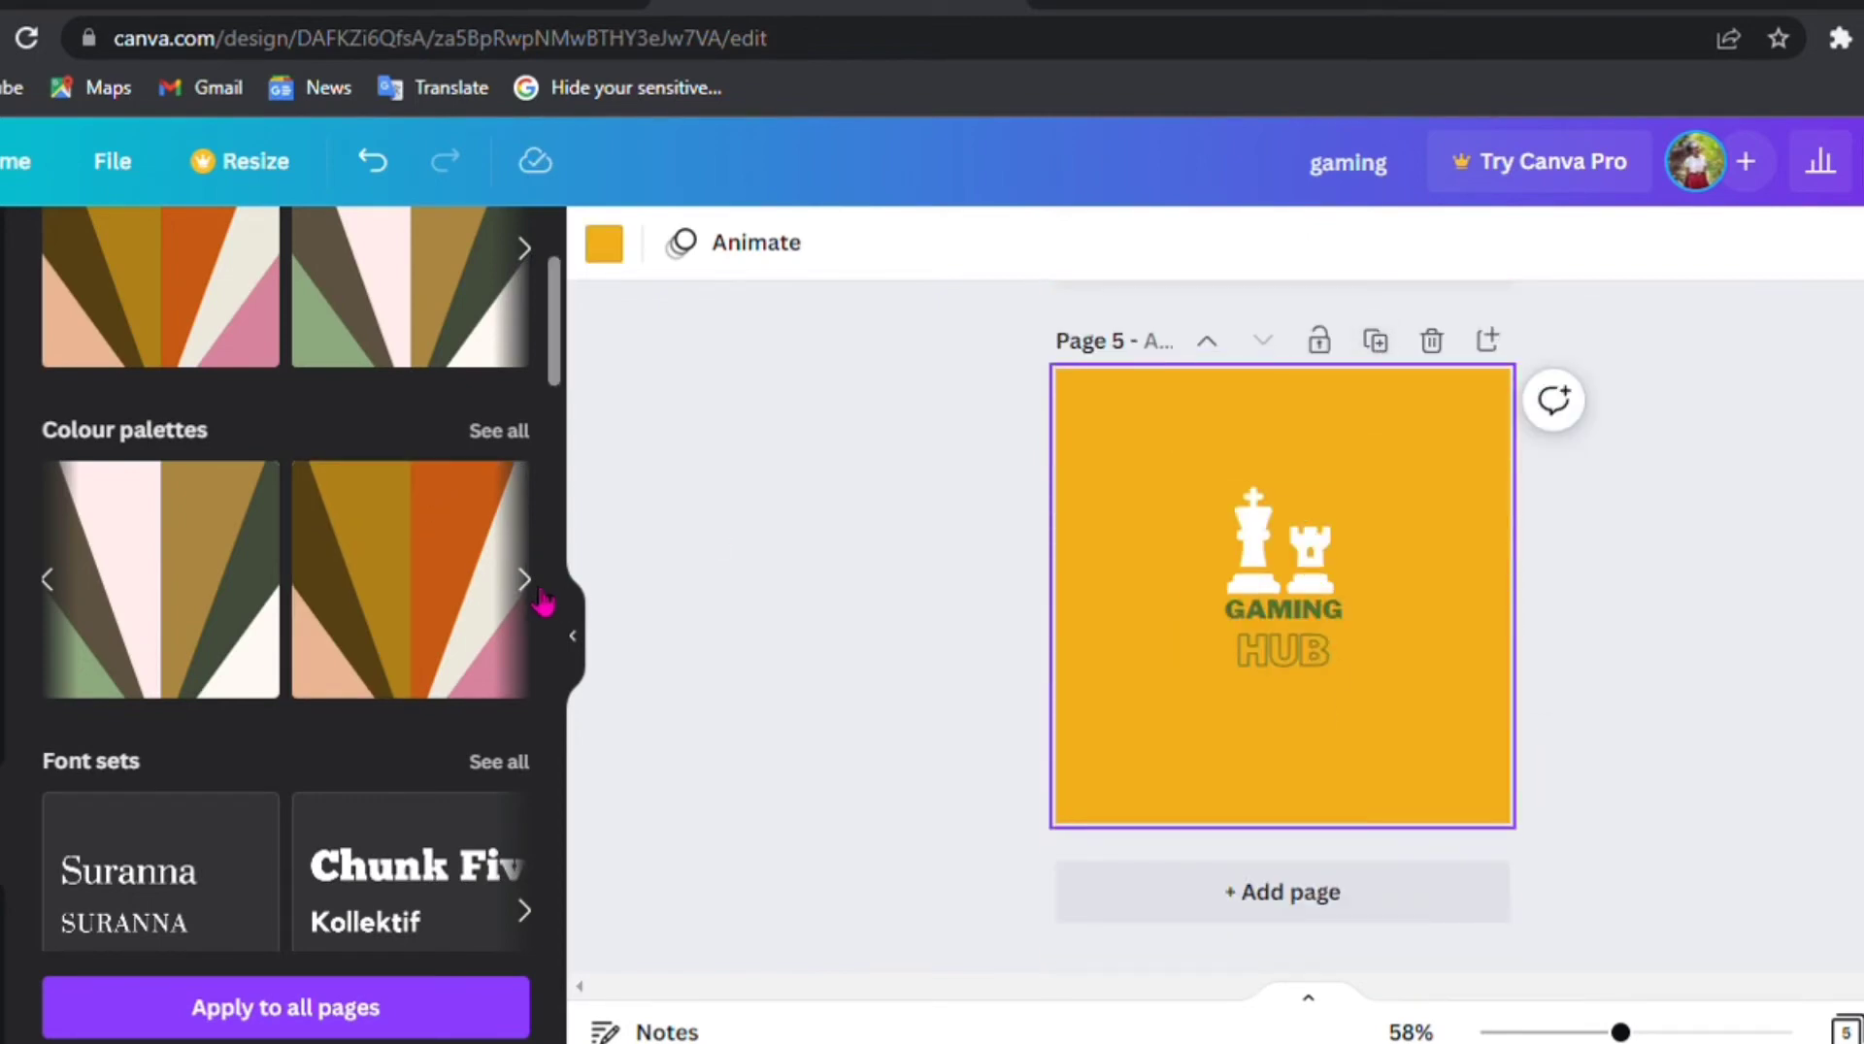
click(380, 564)
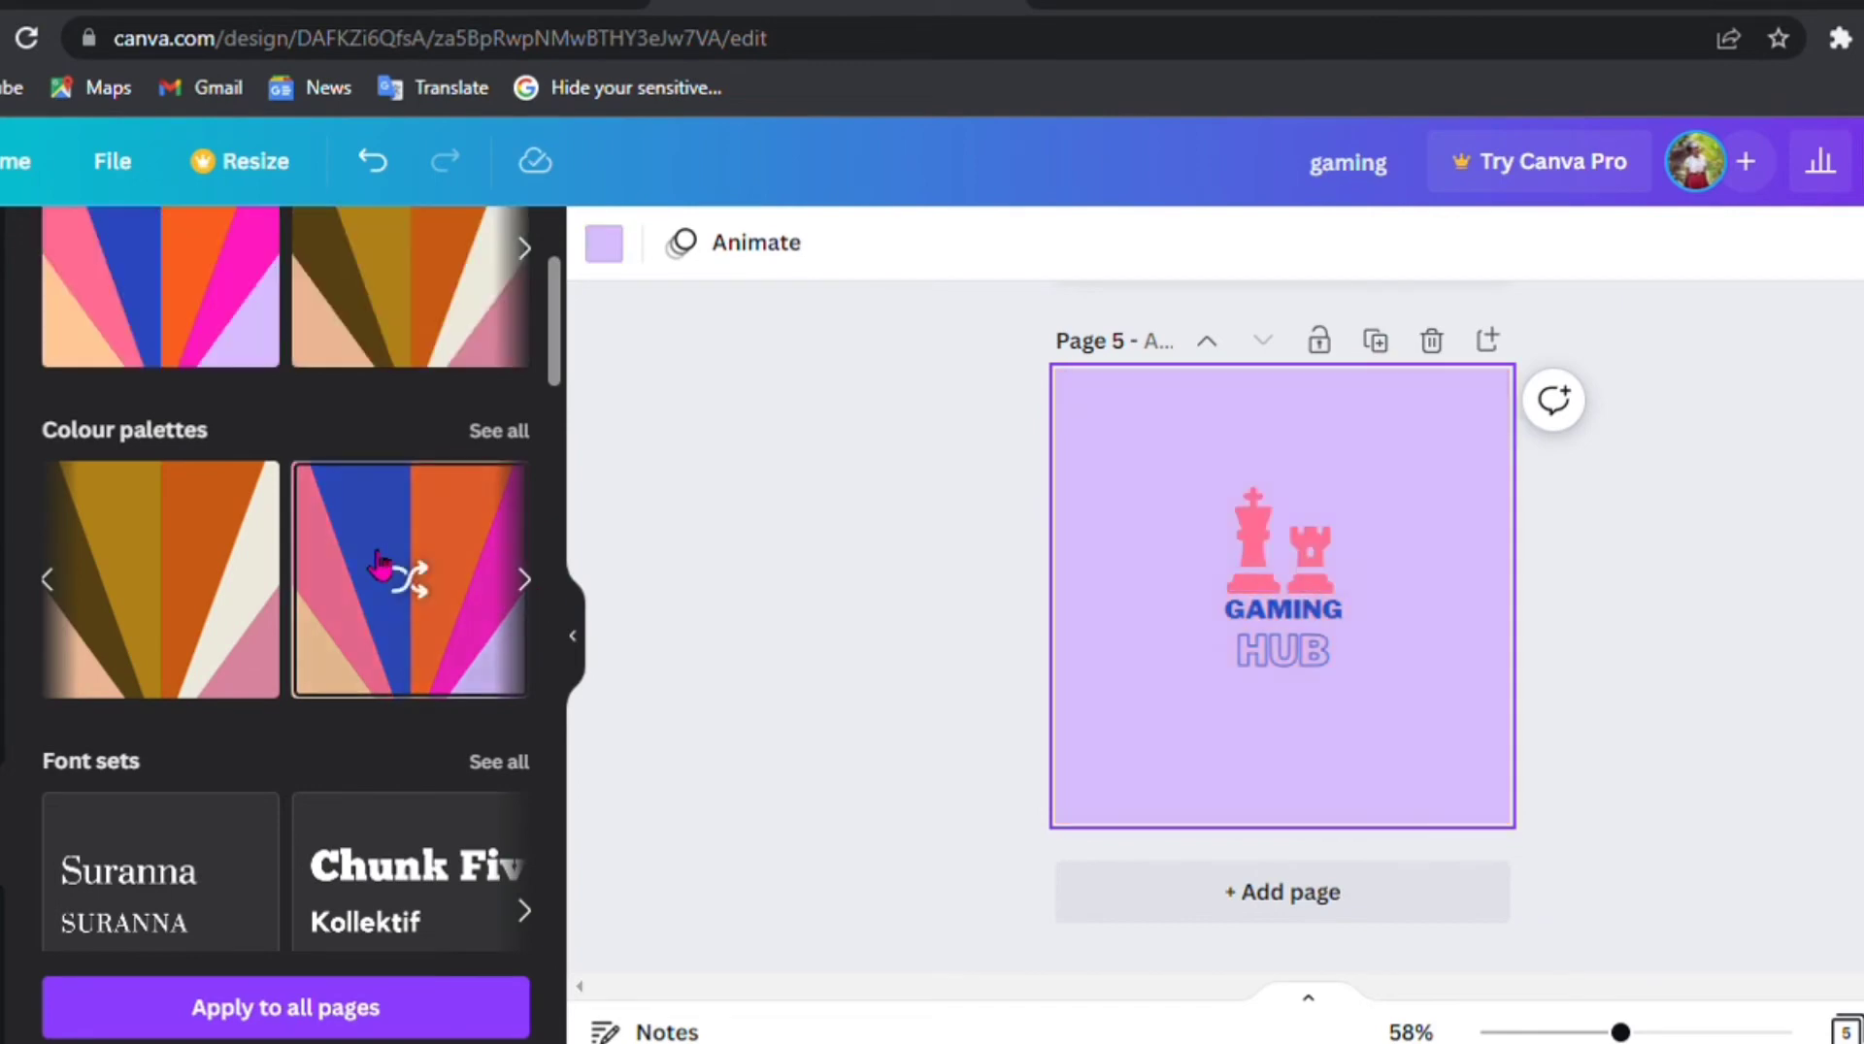
click(536, 588)
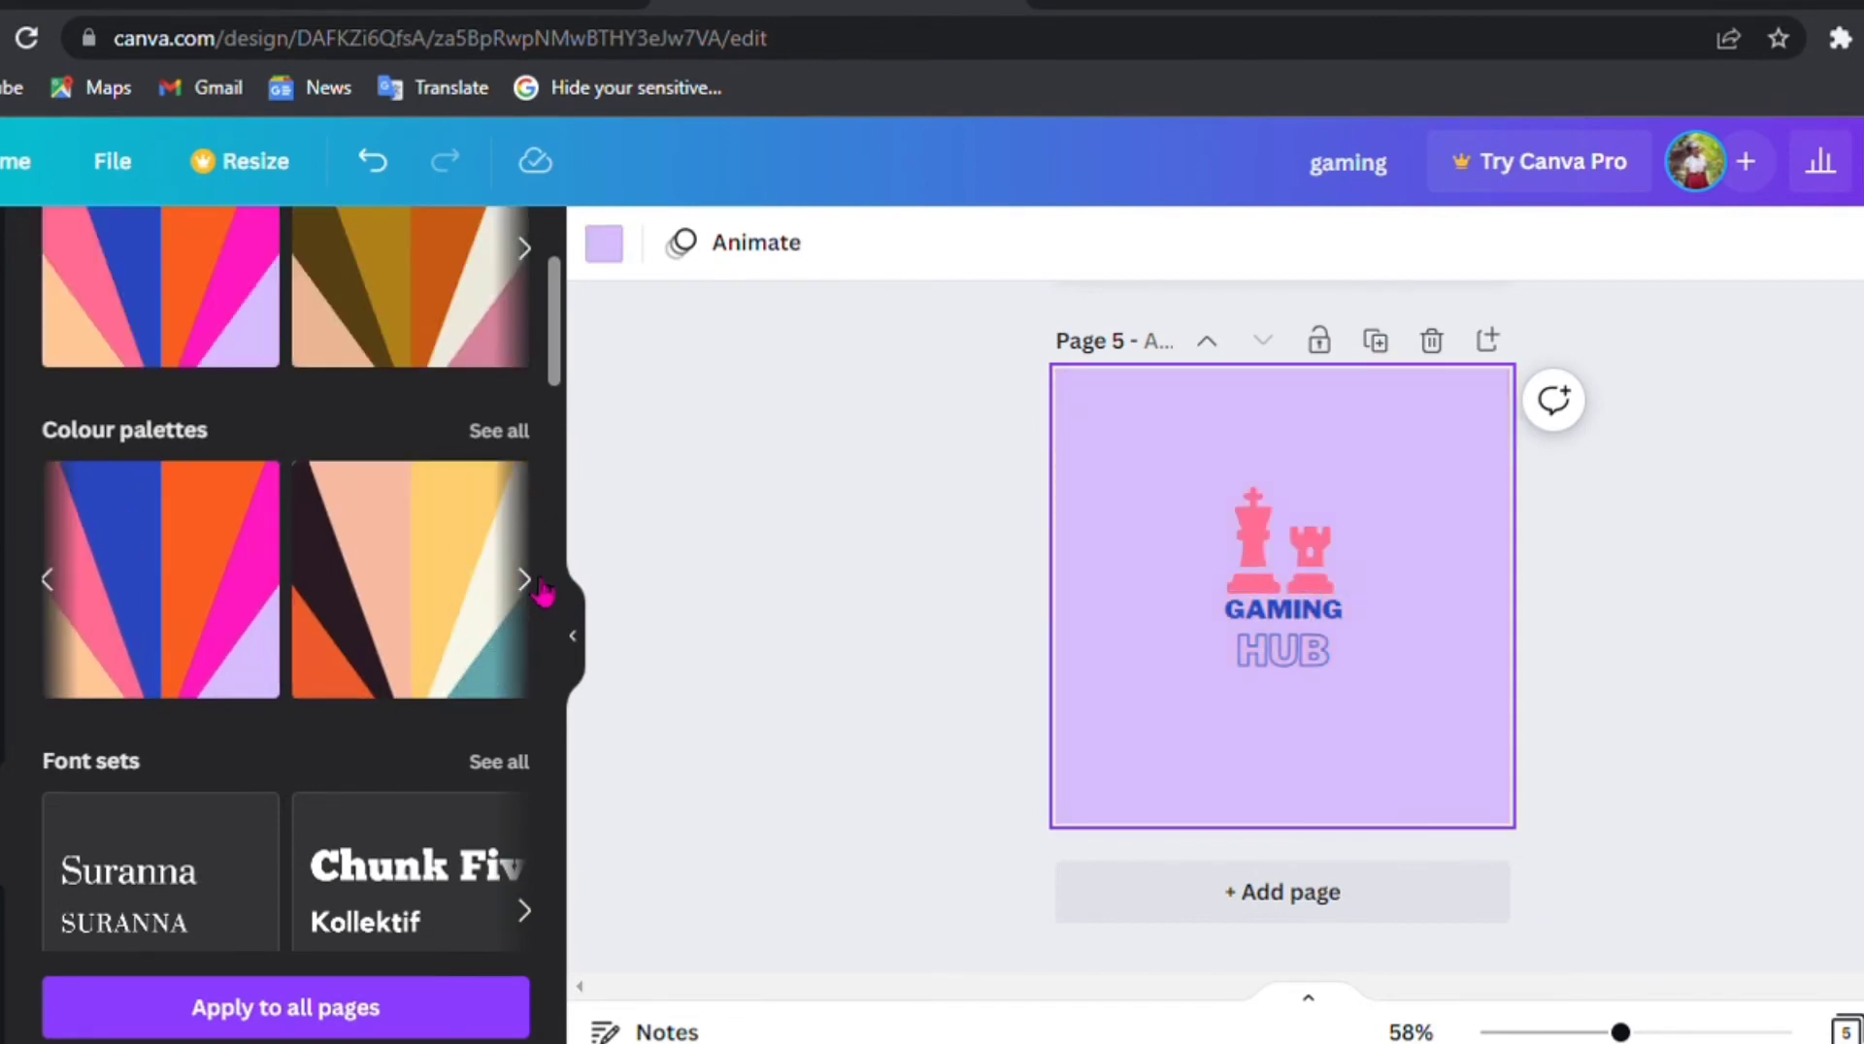
click(424, 572)
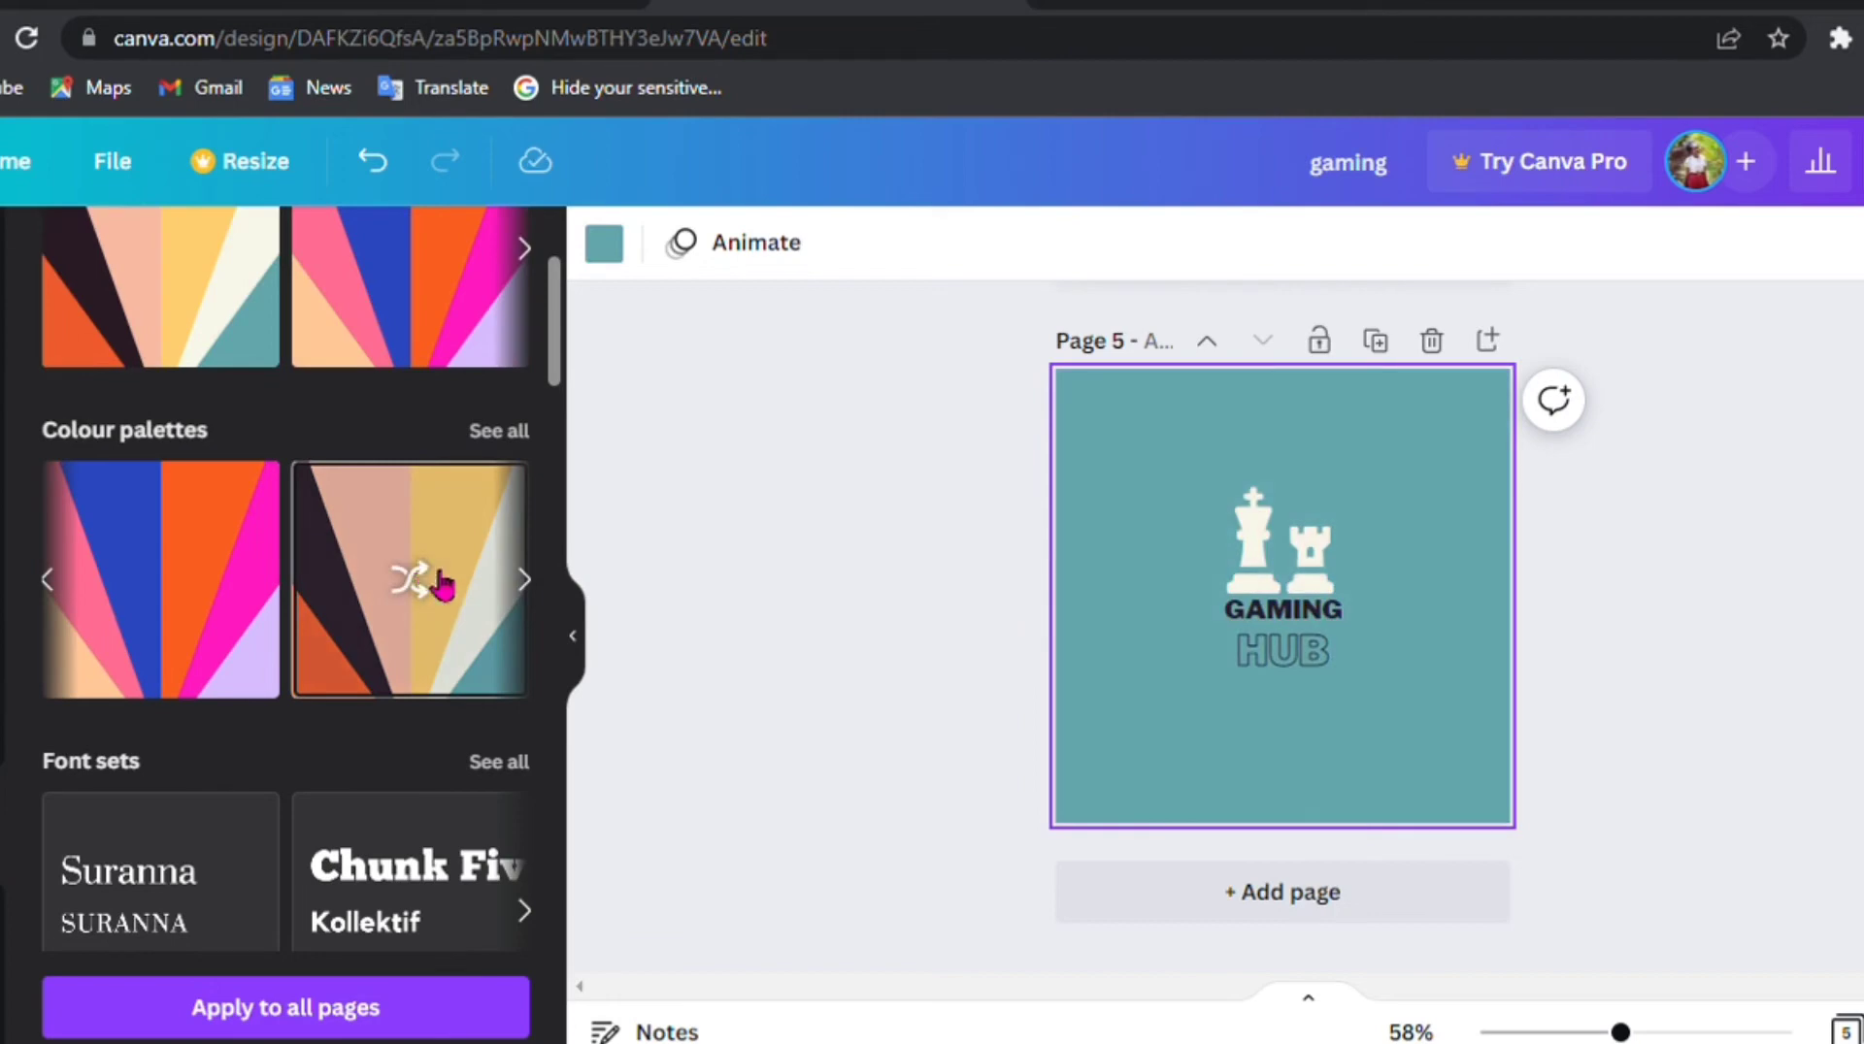
click(530, 592)
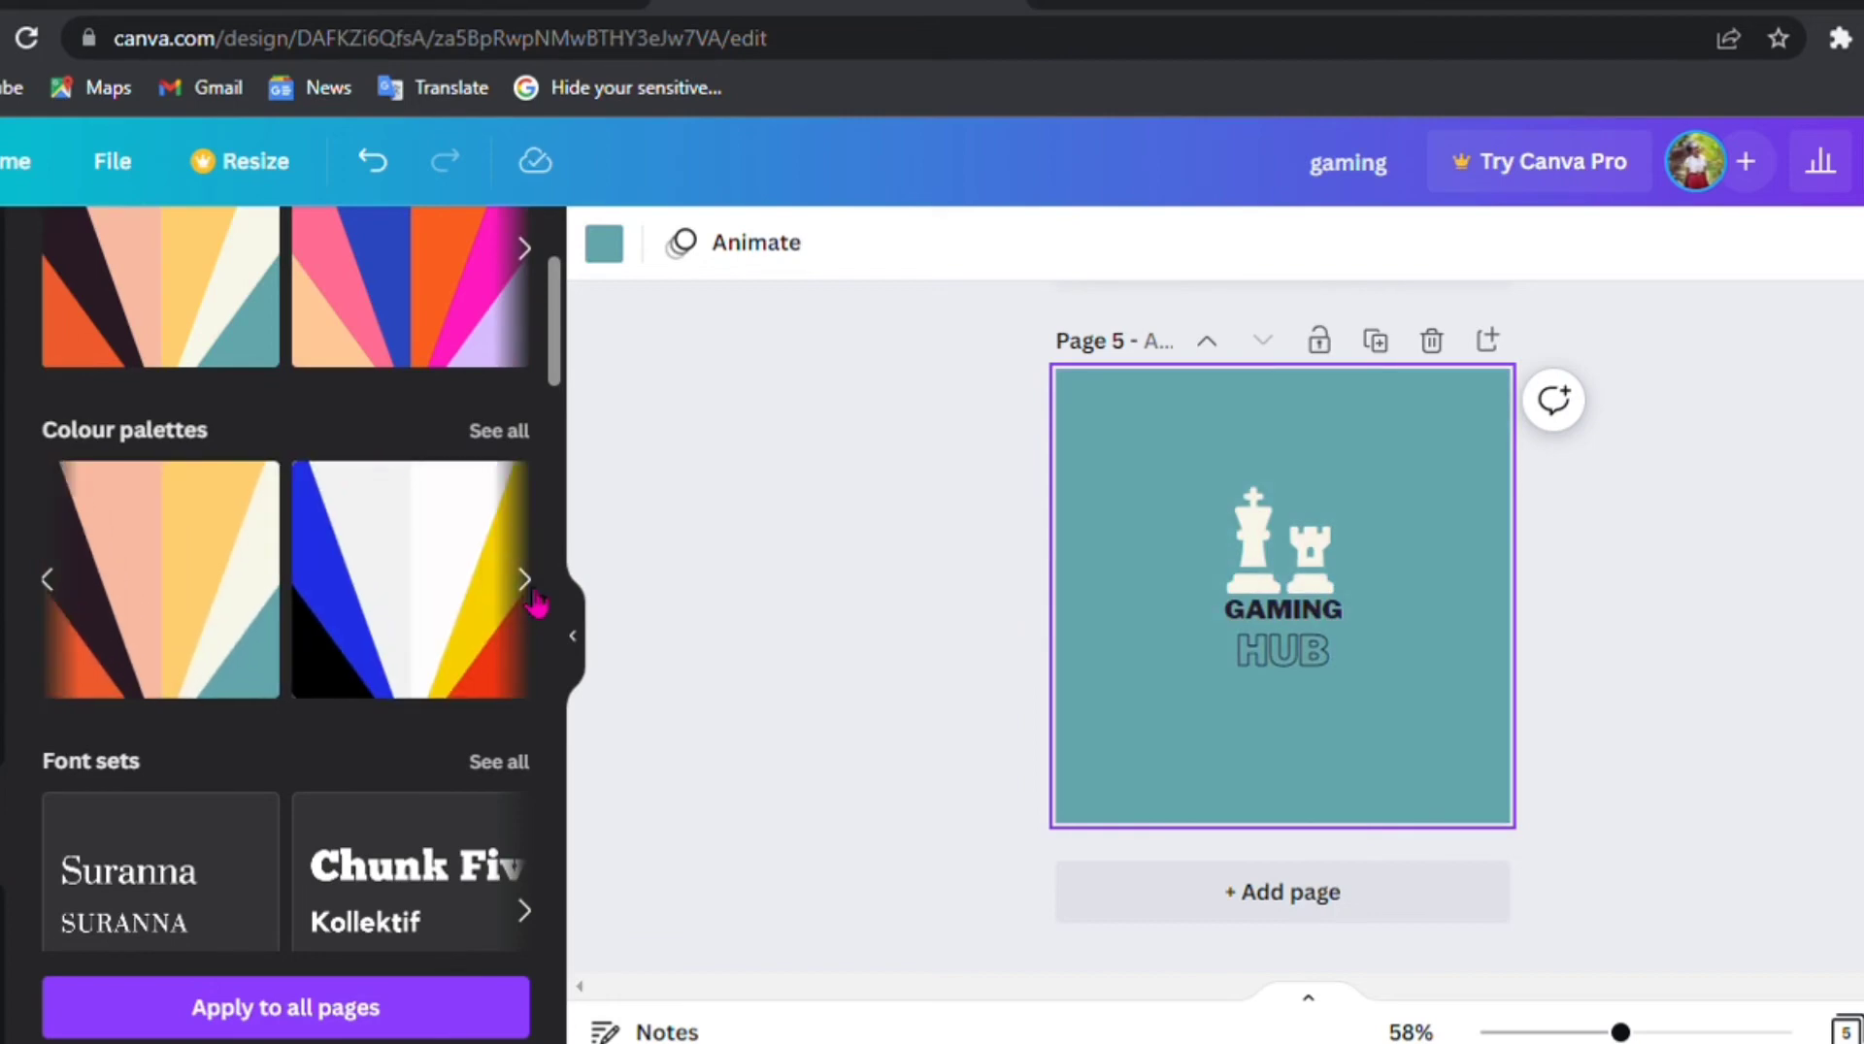
click(391, 587)
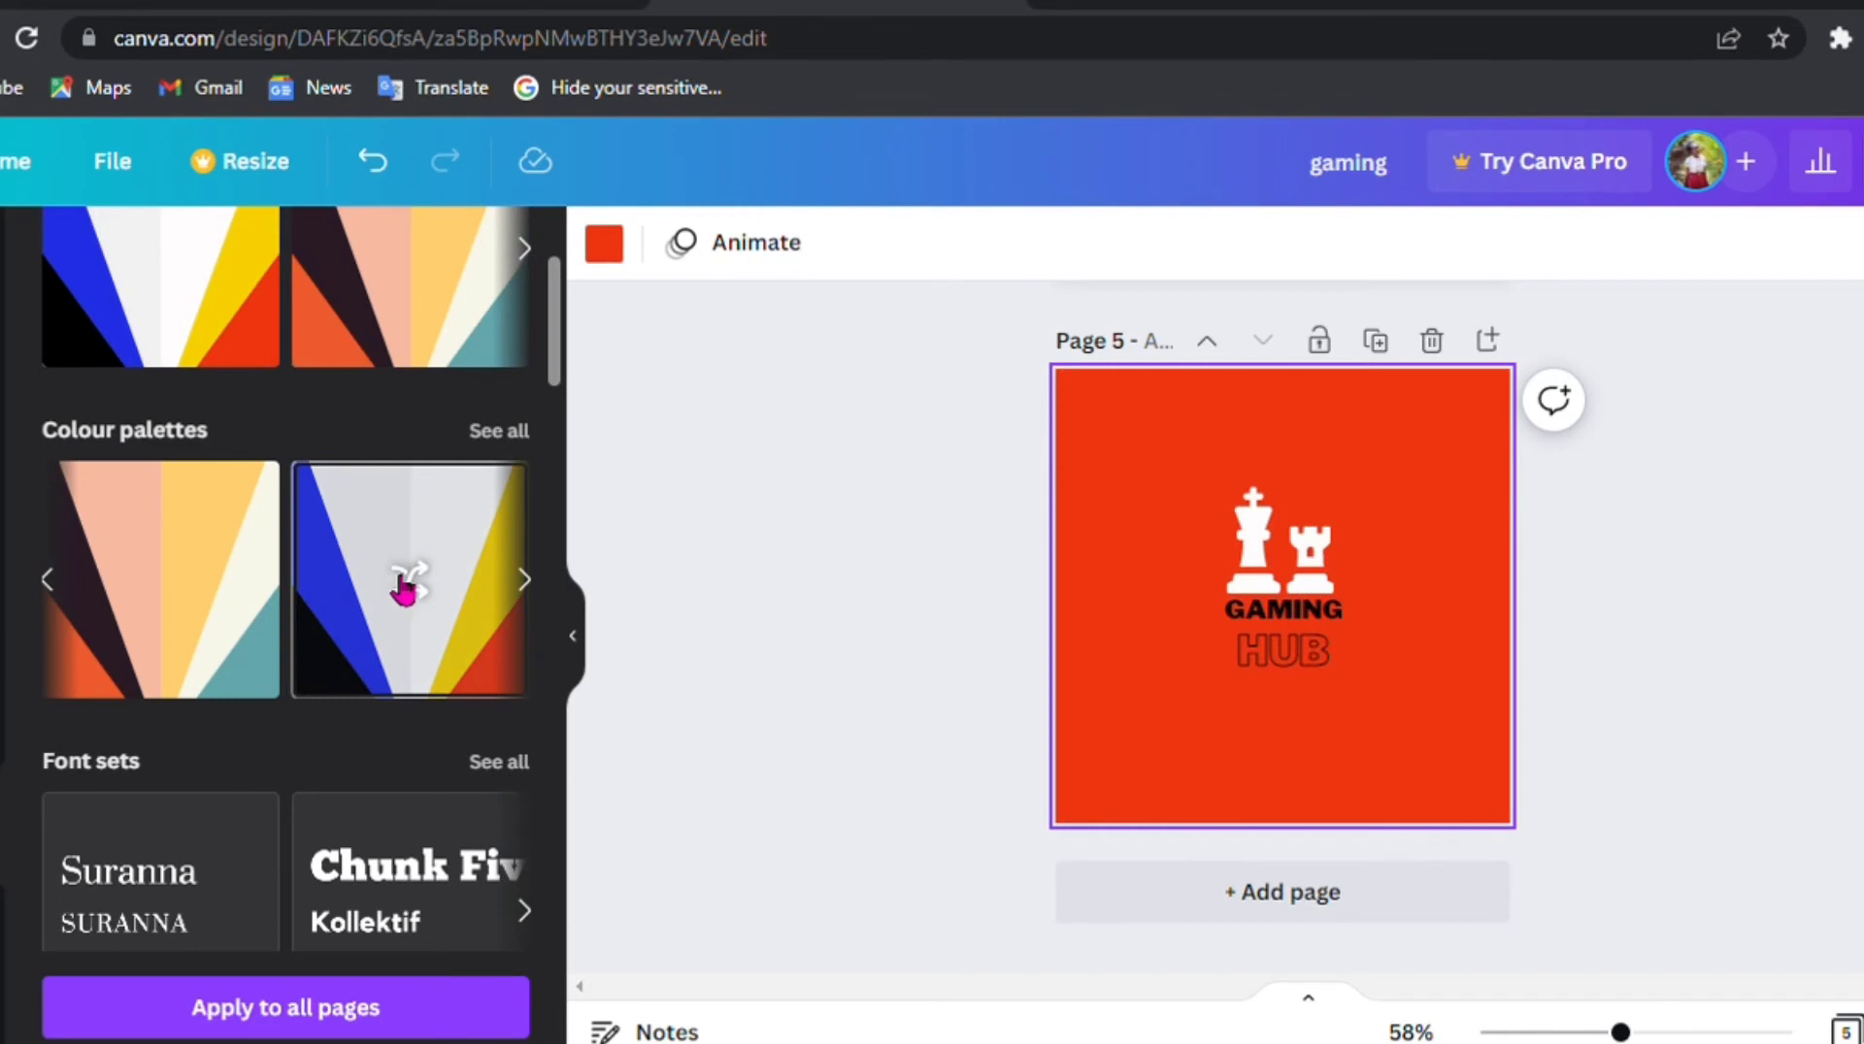
- Recolour page 5 with the navy, white, green, yellow and black palette, shuffled to a navy chess icon and black GAMING text on green
click(534, 611)
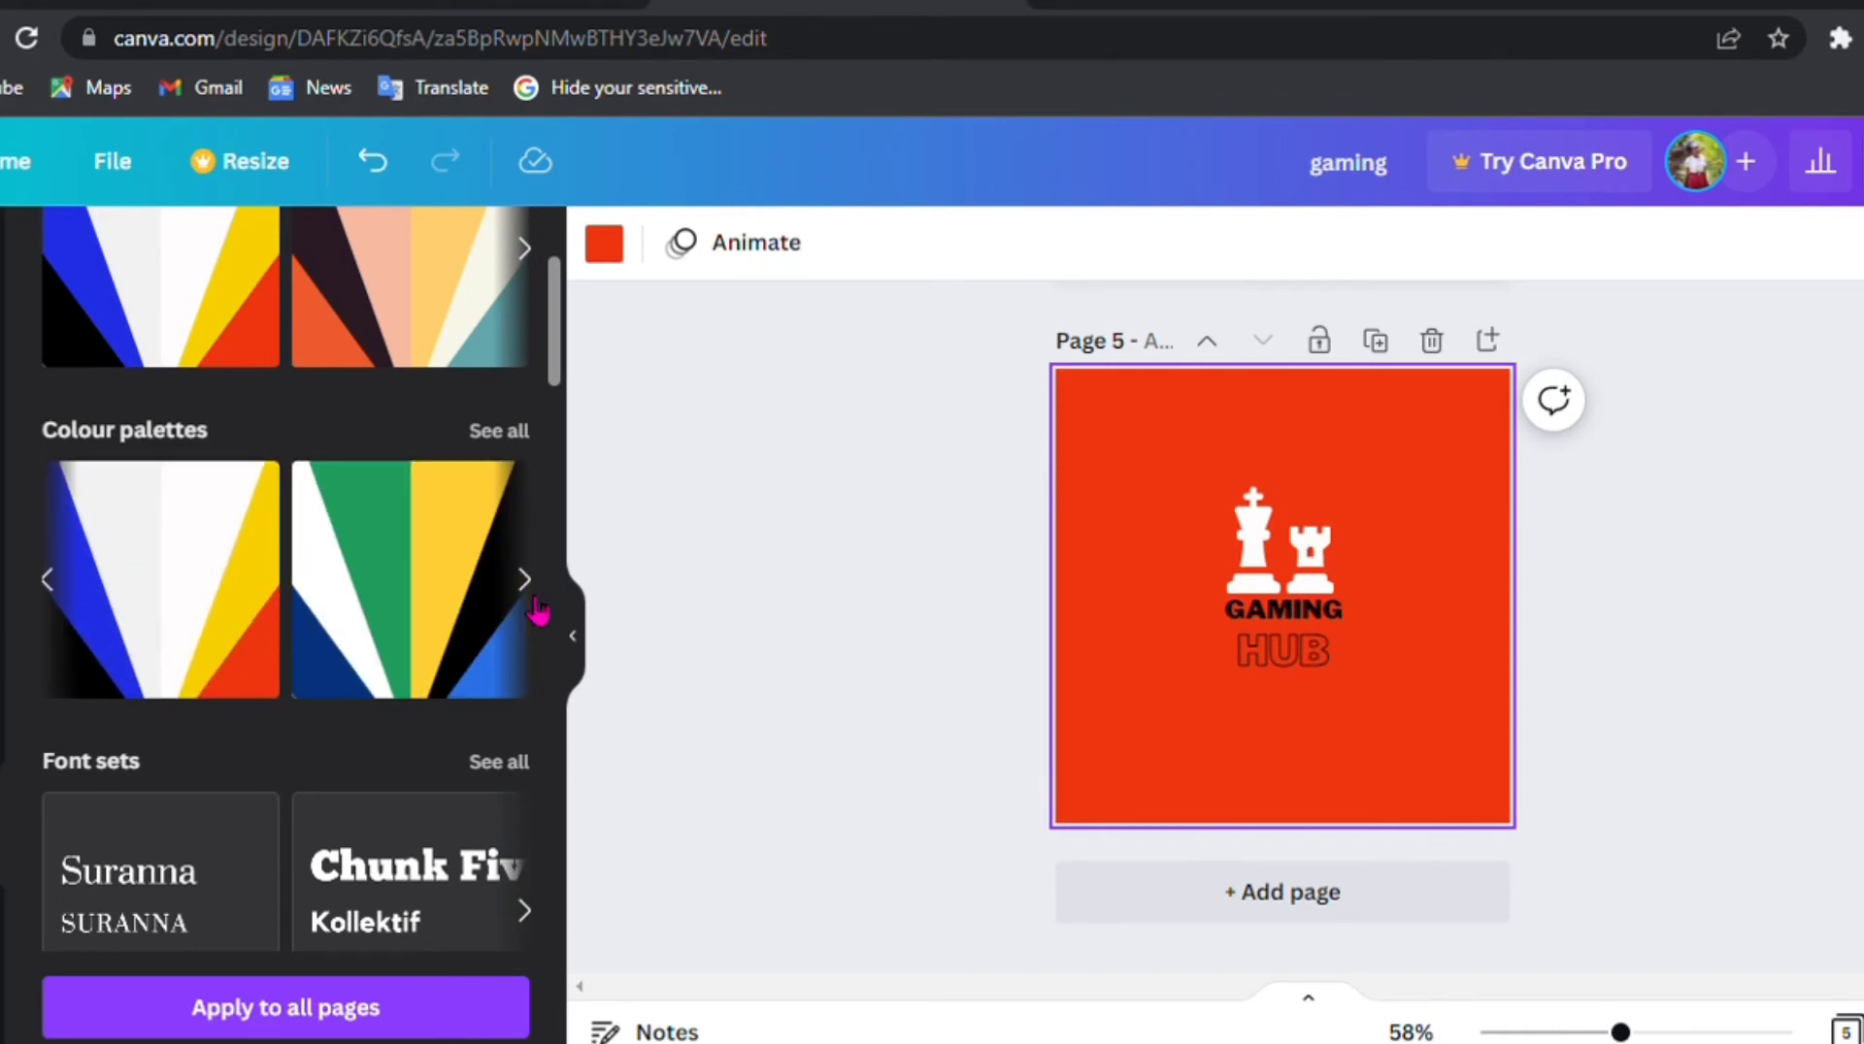
click(415, 572)
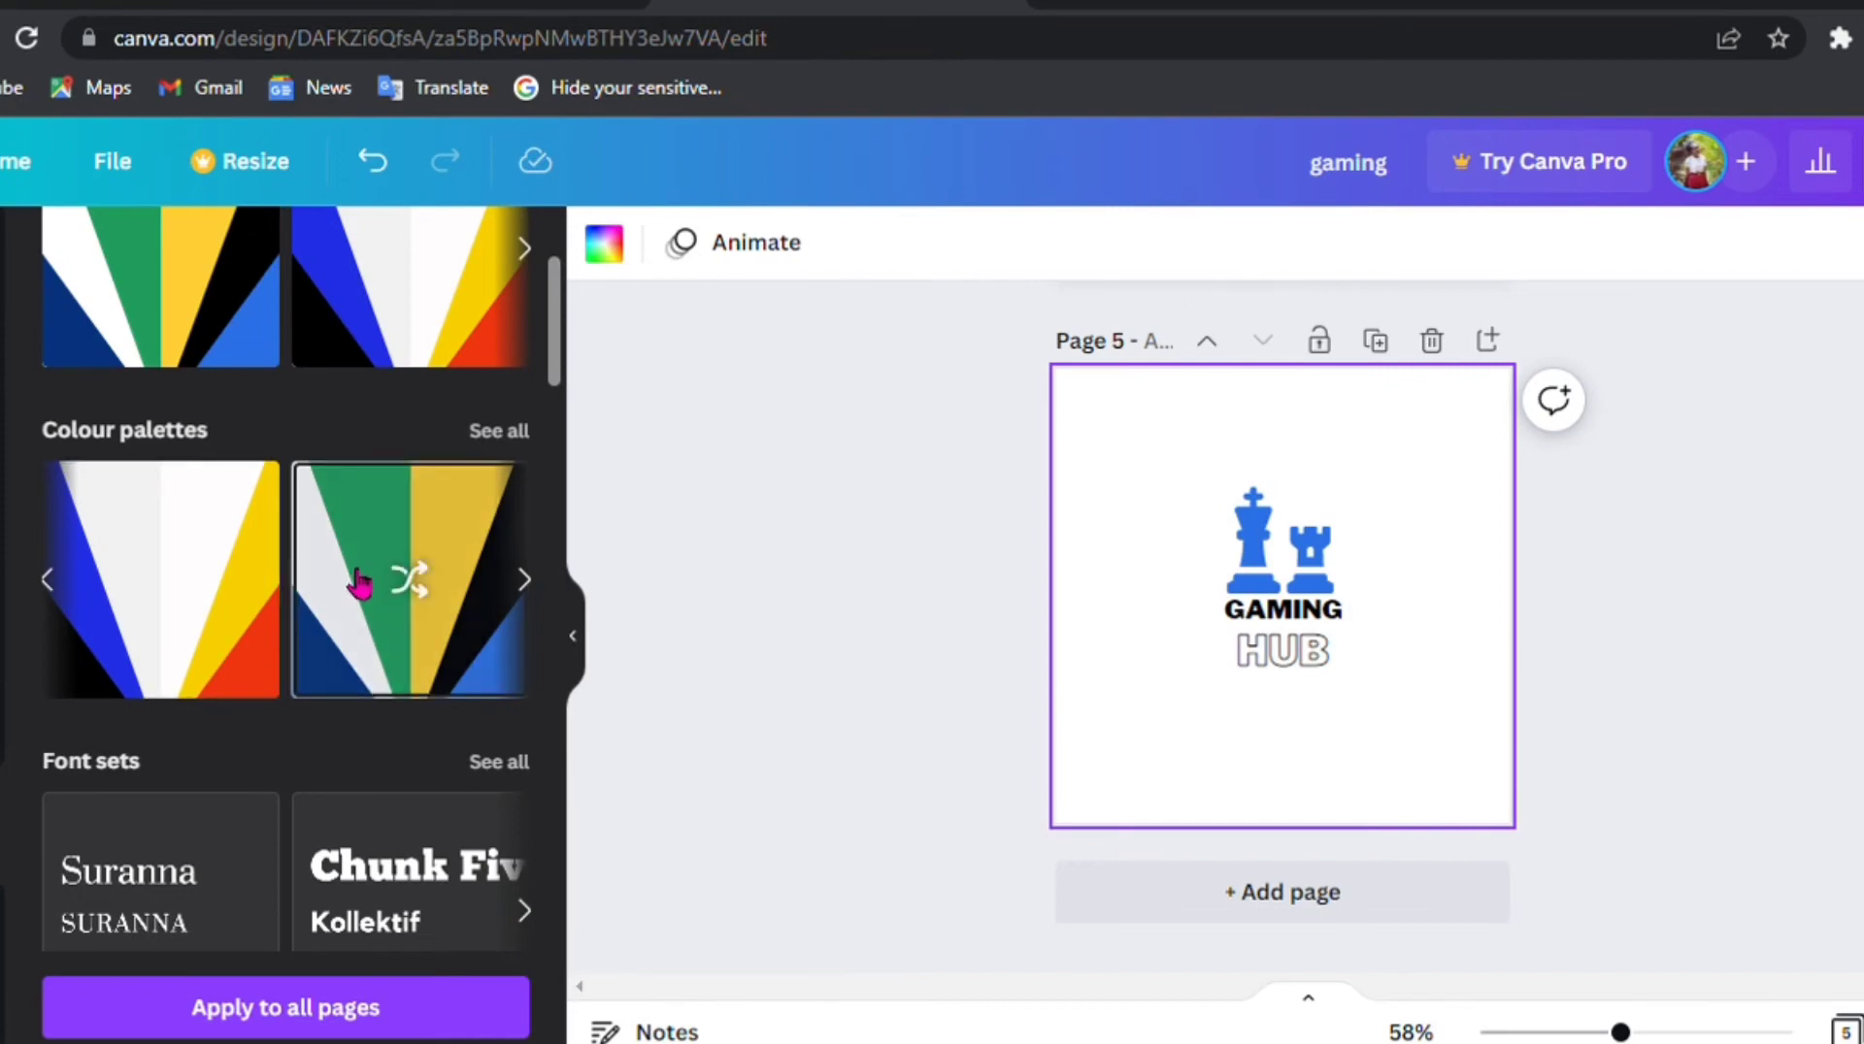
click(345, 691)
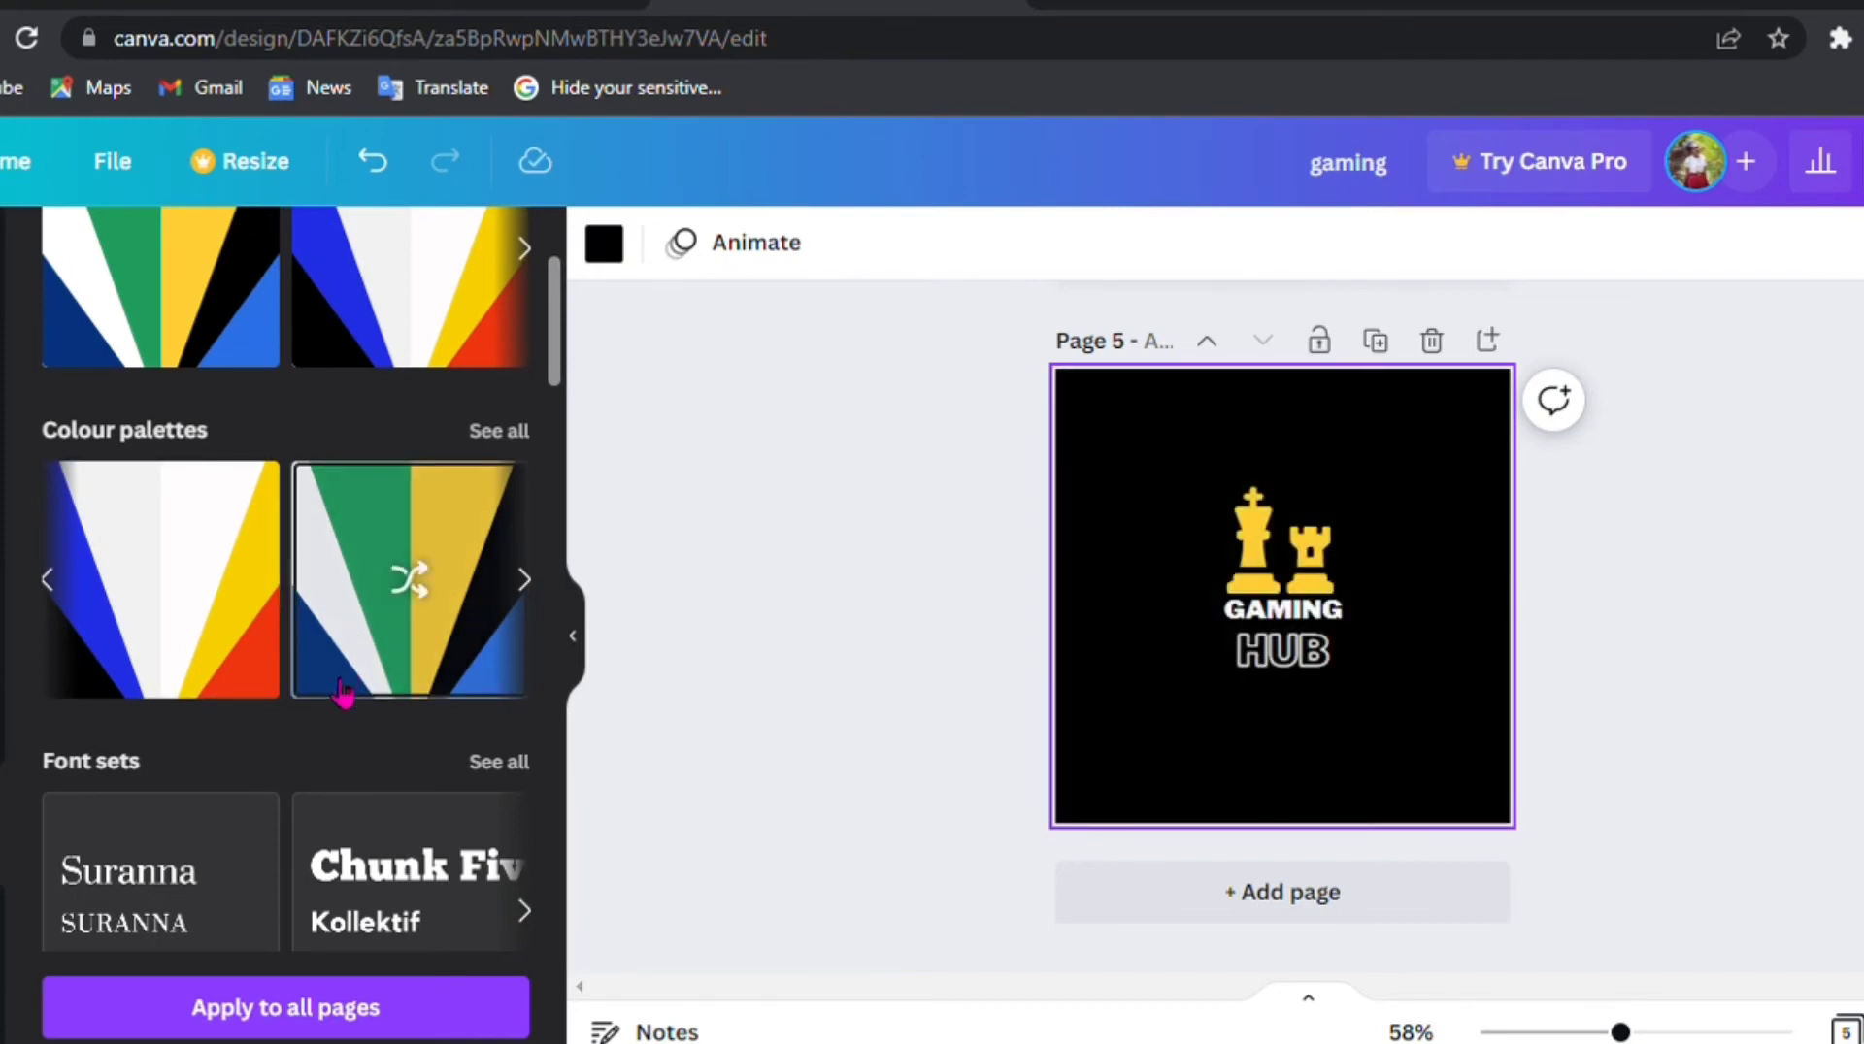
click(448, 621)
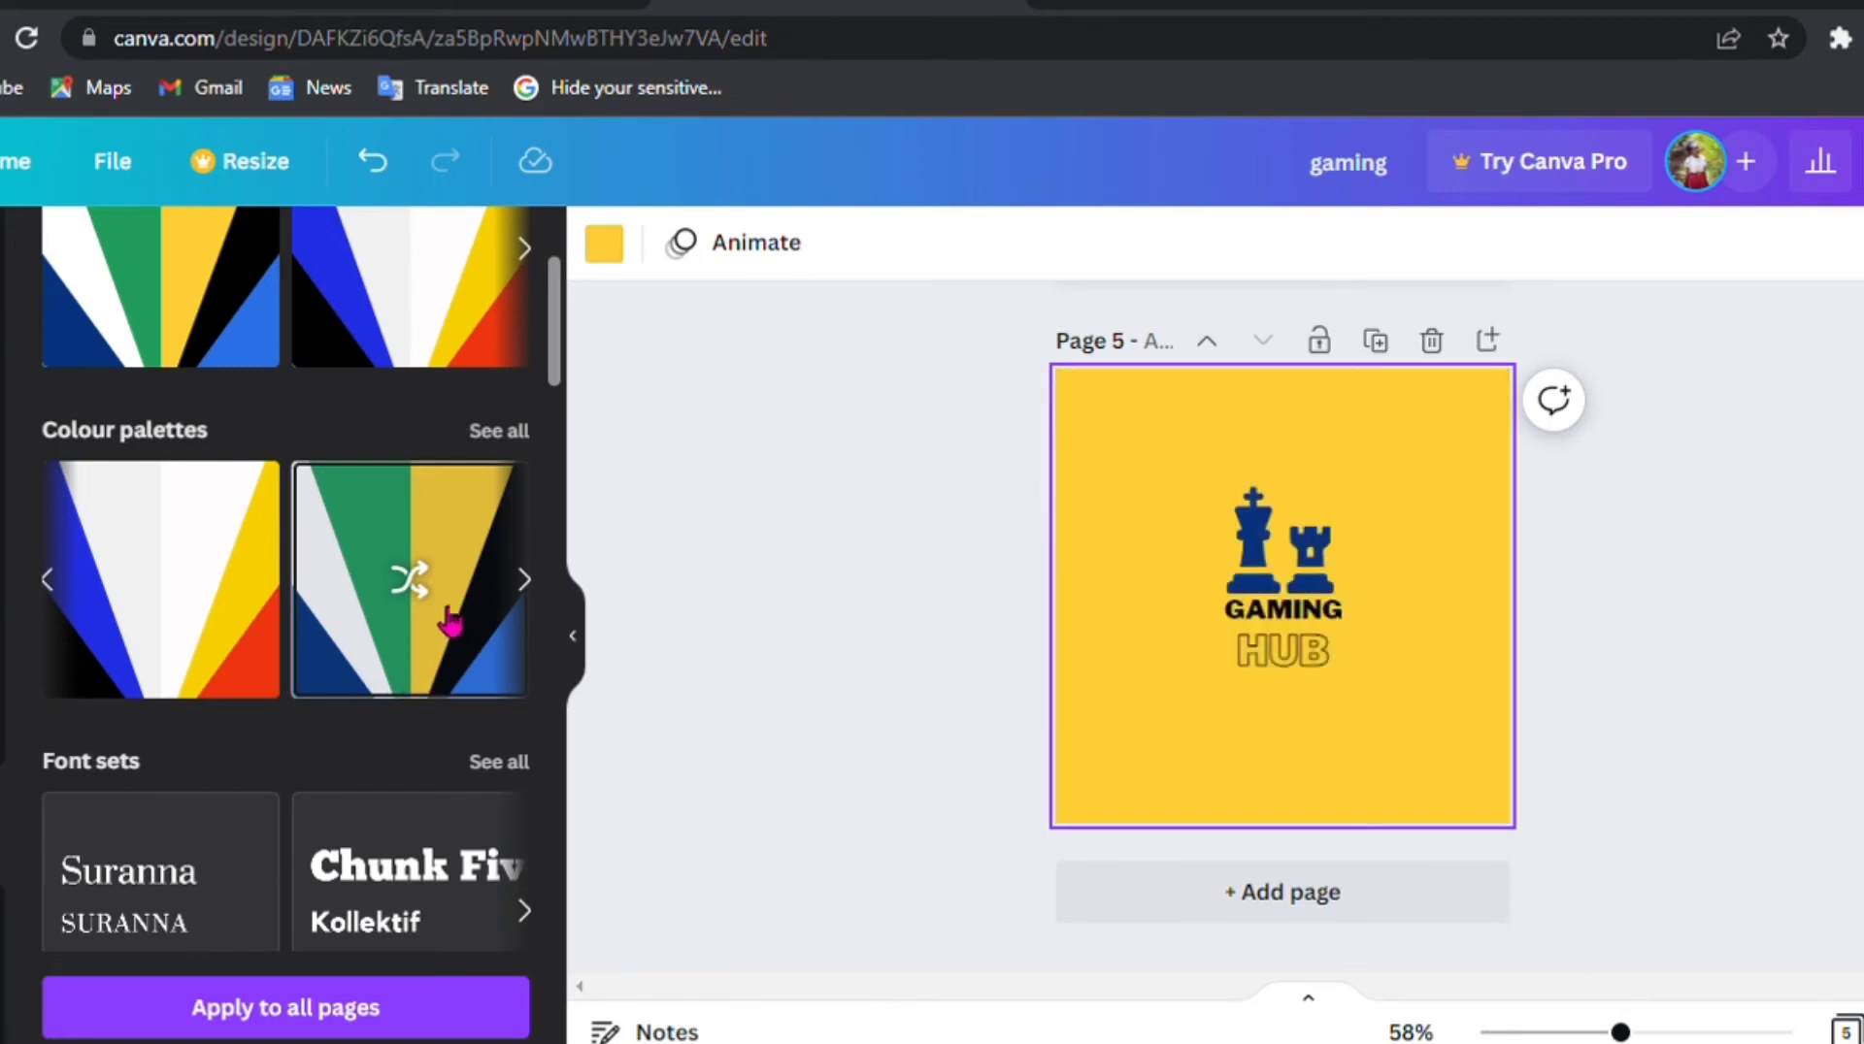
click(490, 636)
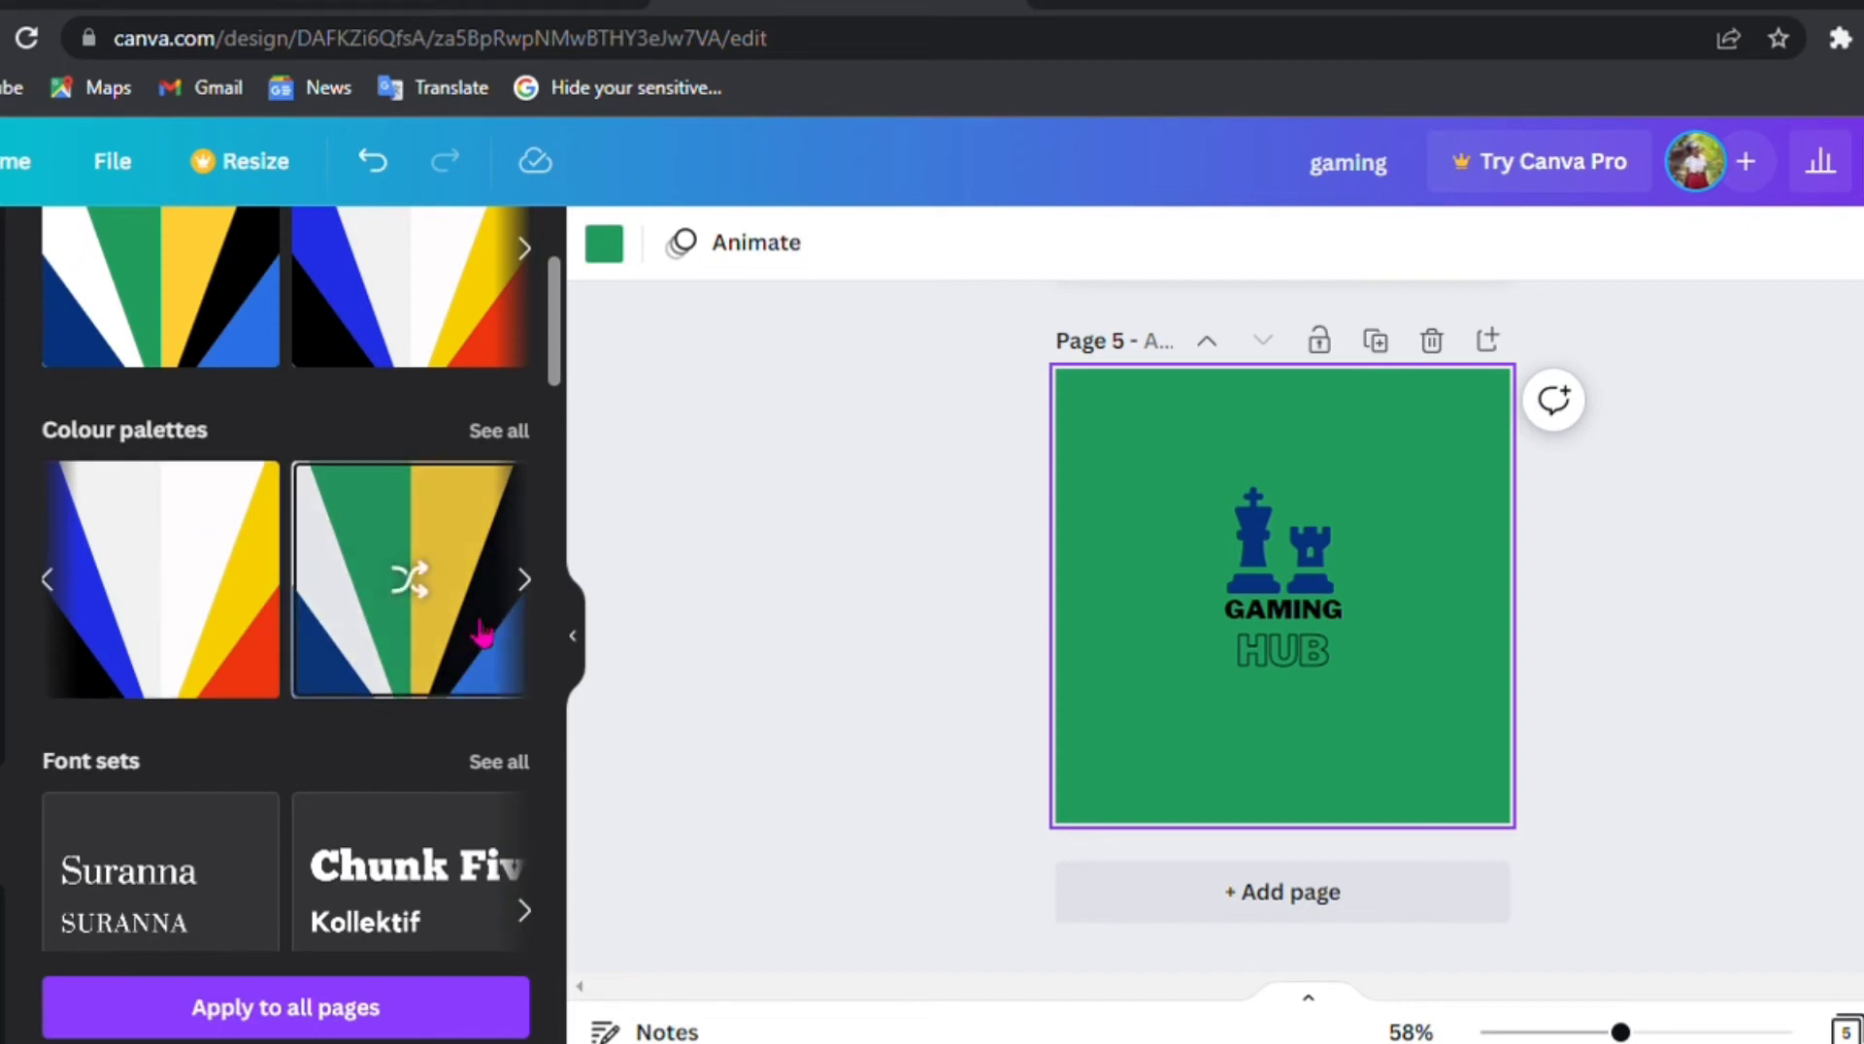
- Duplicate page 1 and apply the orange, dark brown, peach, yellow, cream and teal palette to the copy
scroll(1068, 603, up, 10)
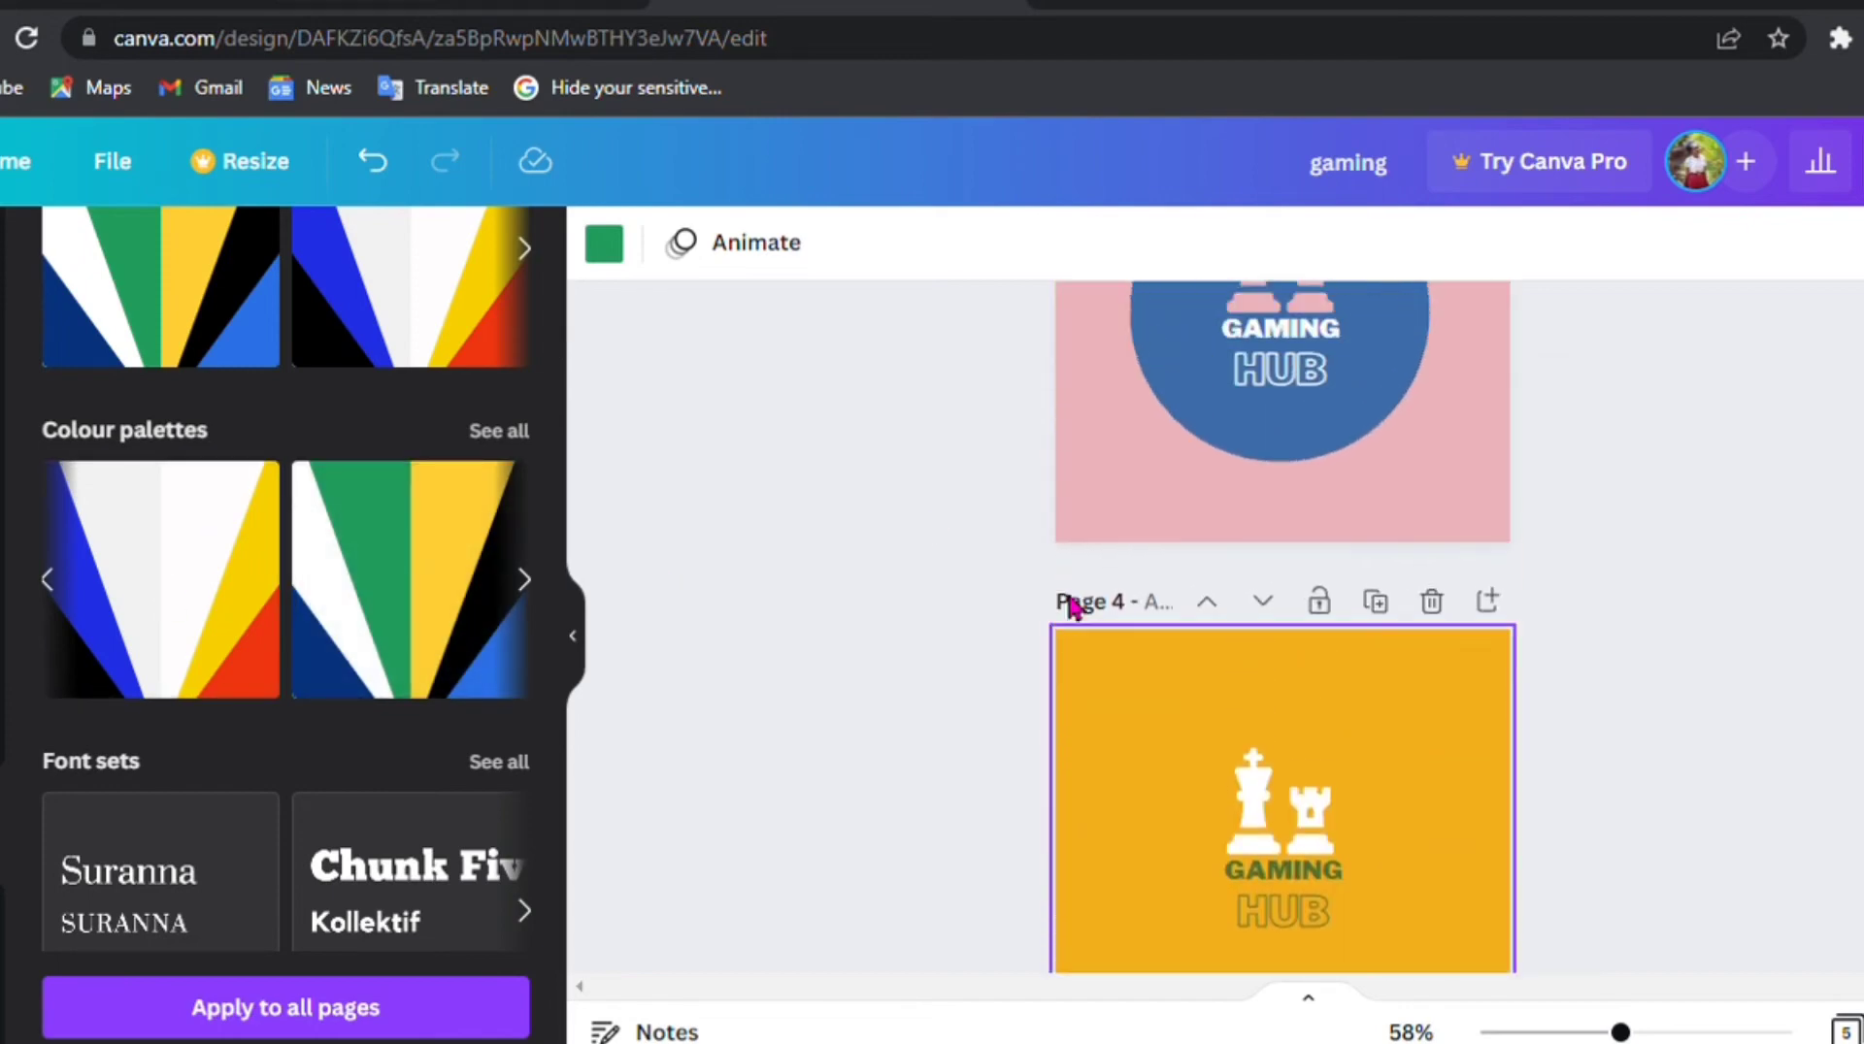
scroll(1069, 602, up, 10)
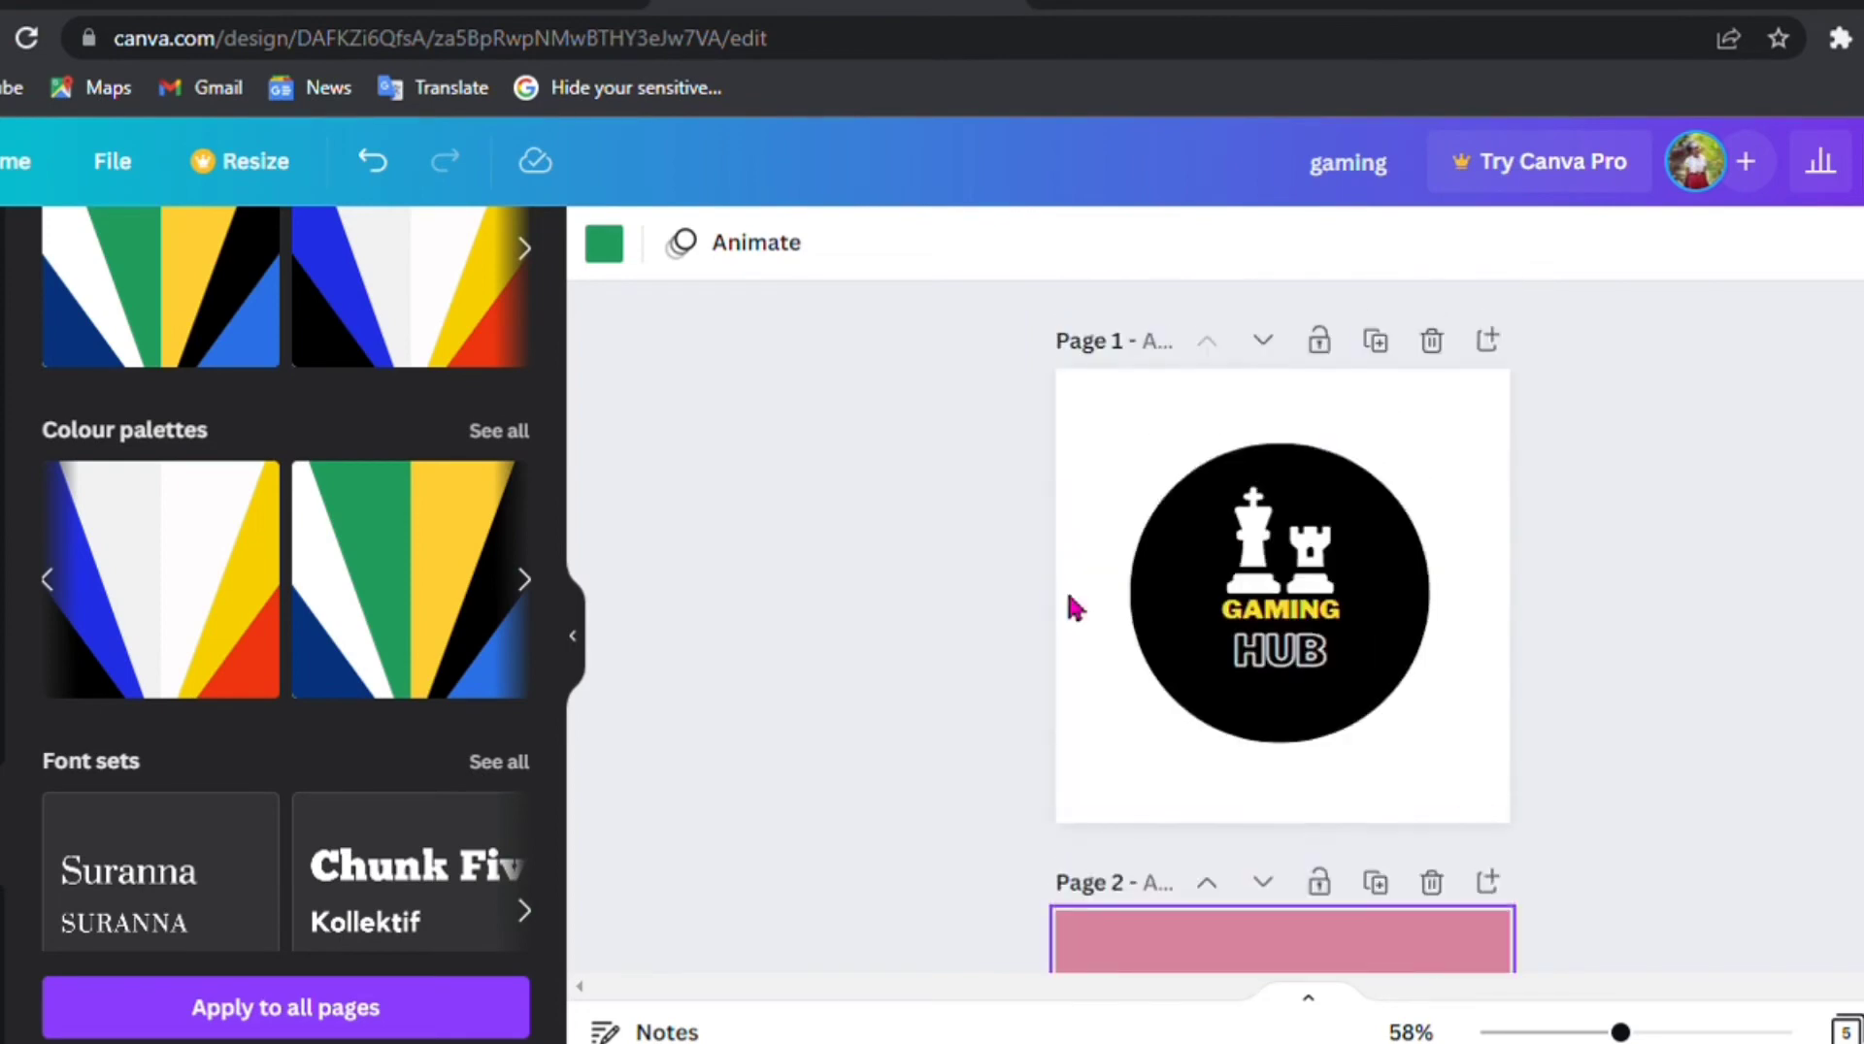
click(1388, 346)
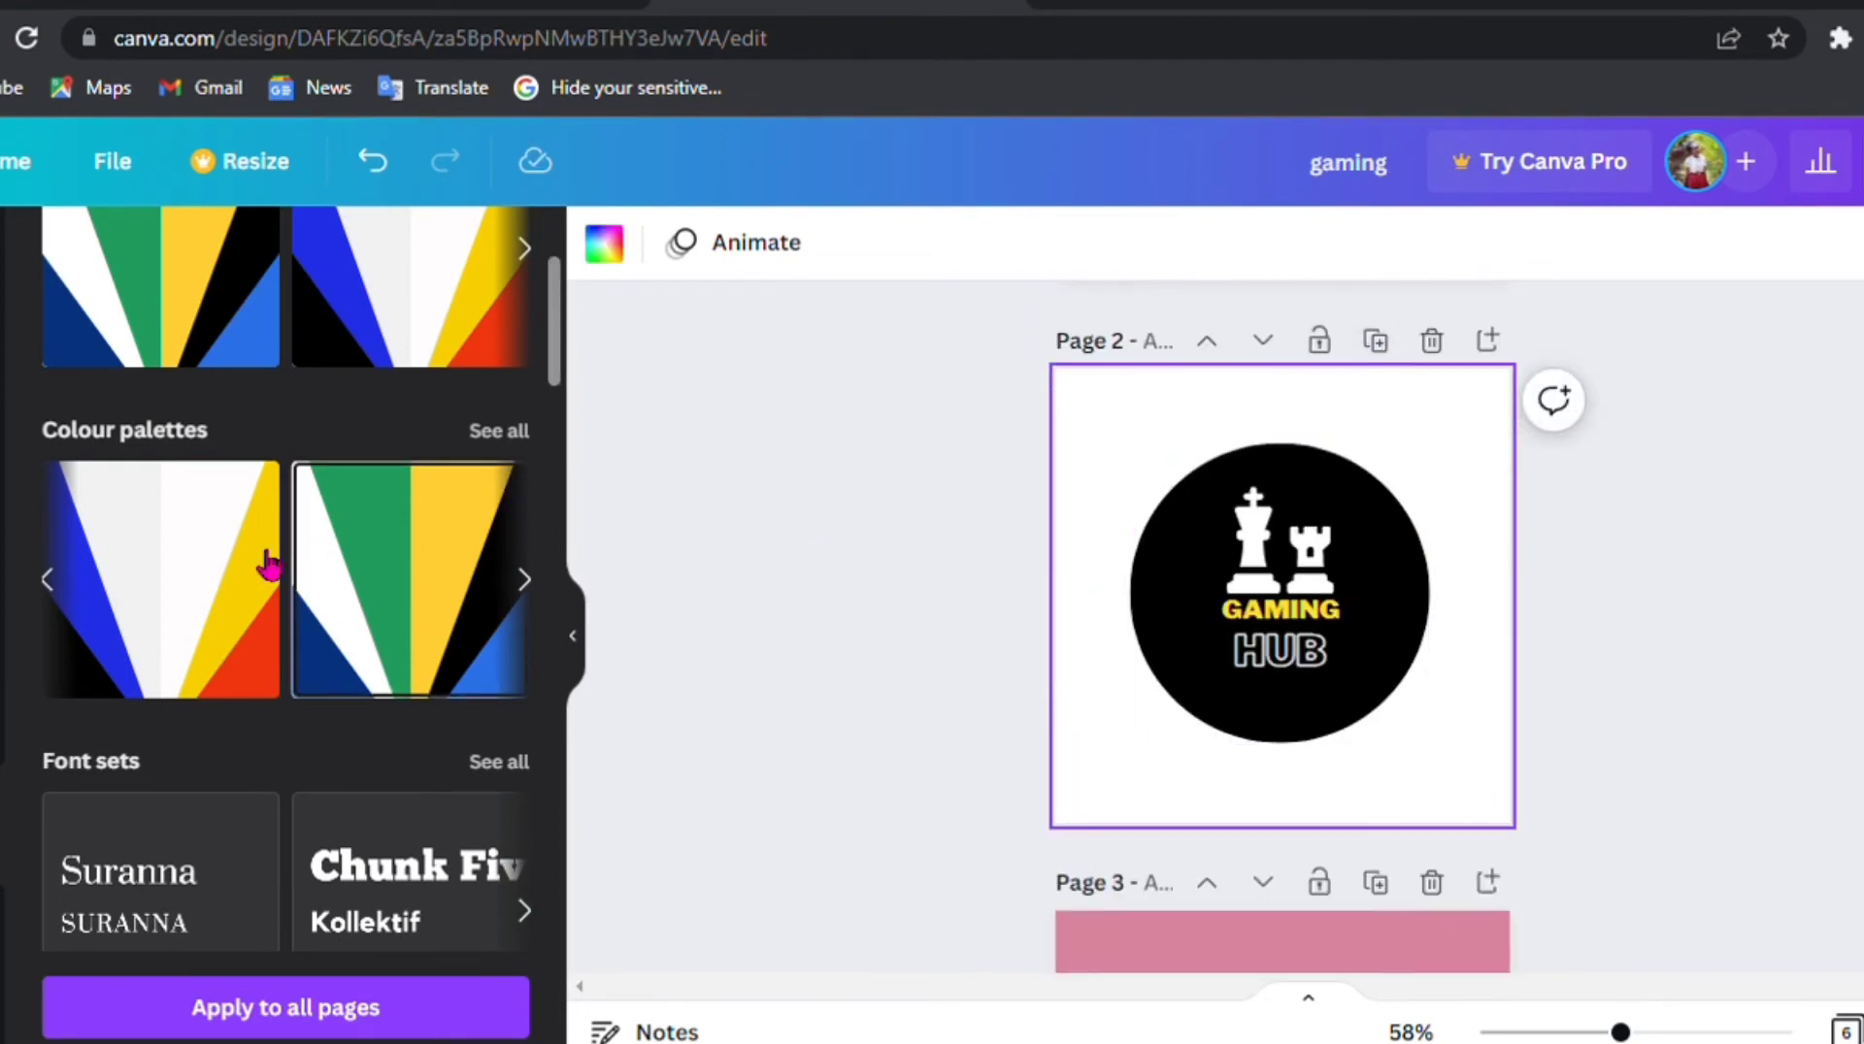
click(54, 588)
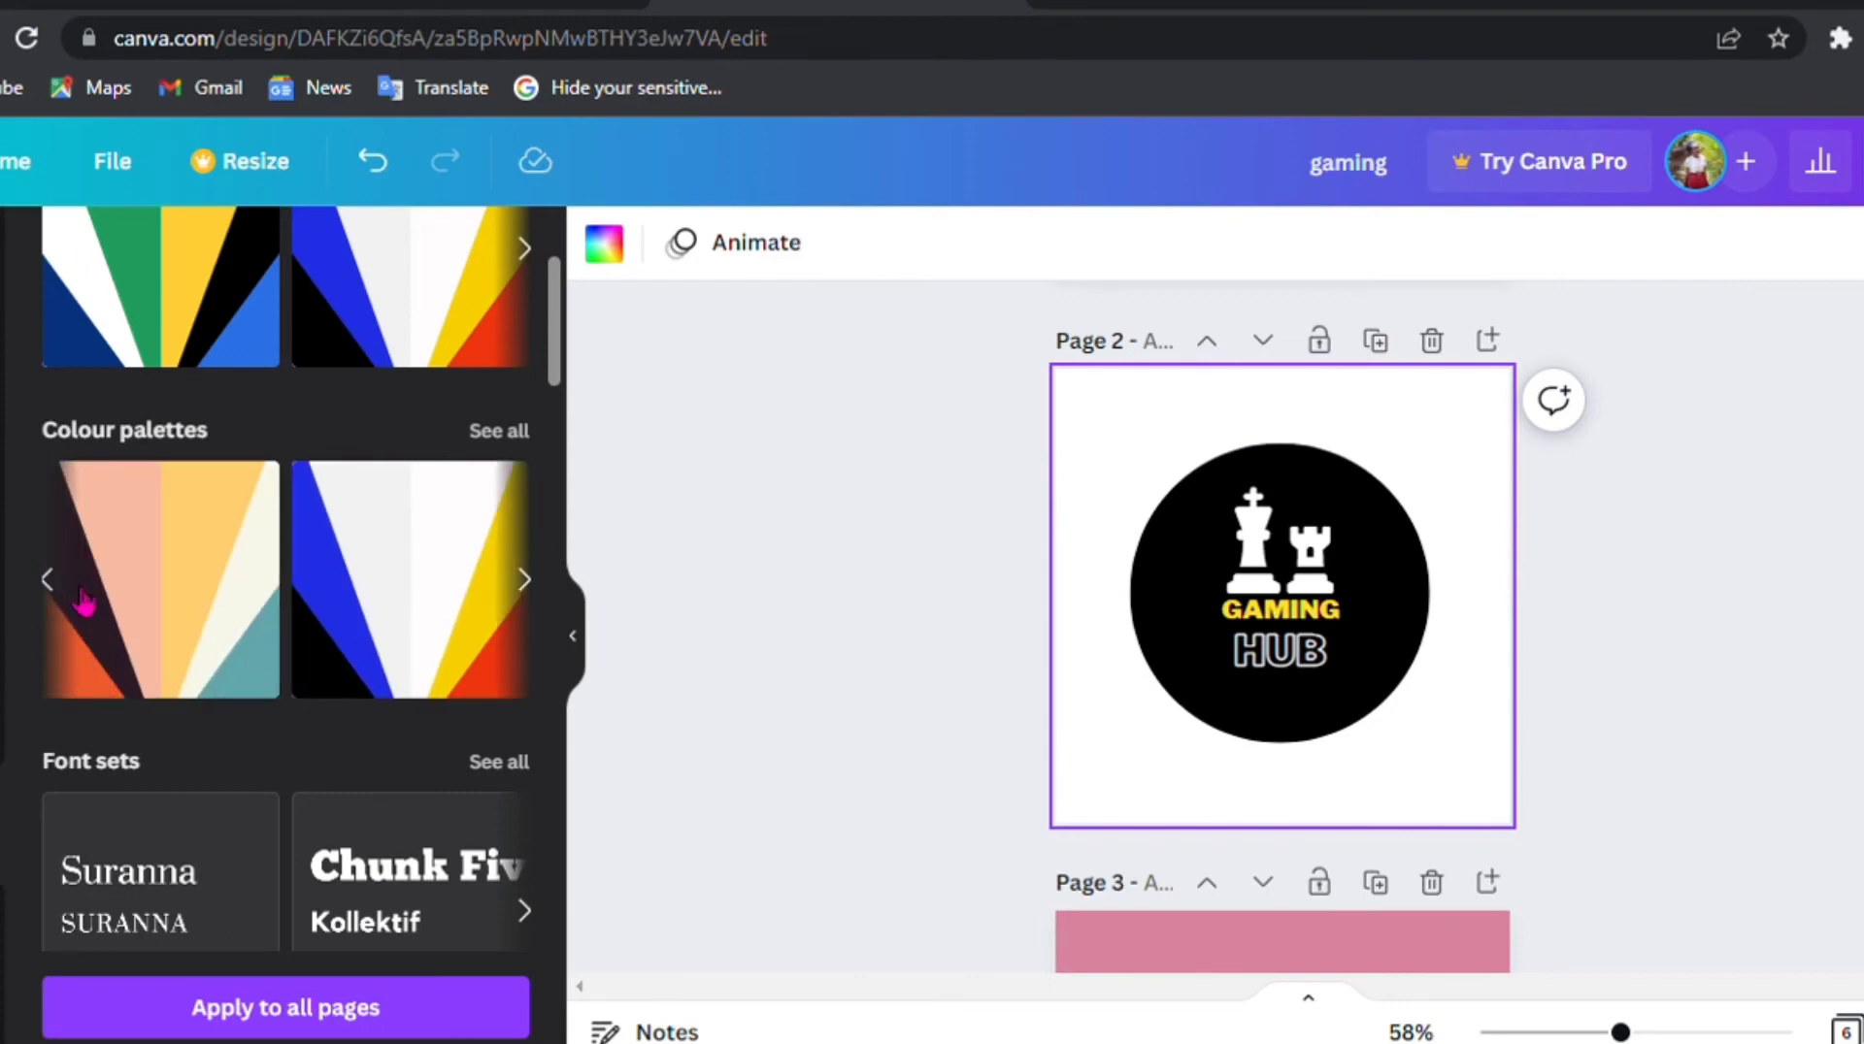
click(82, 600)
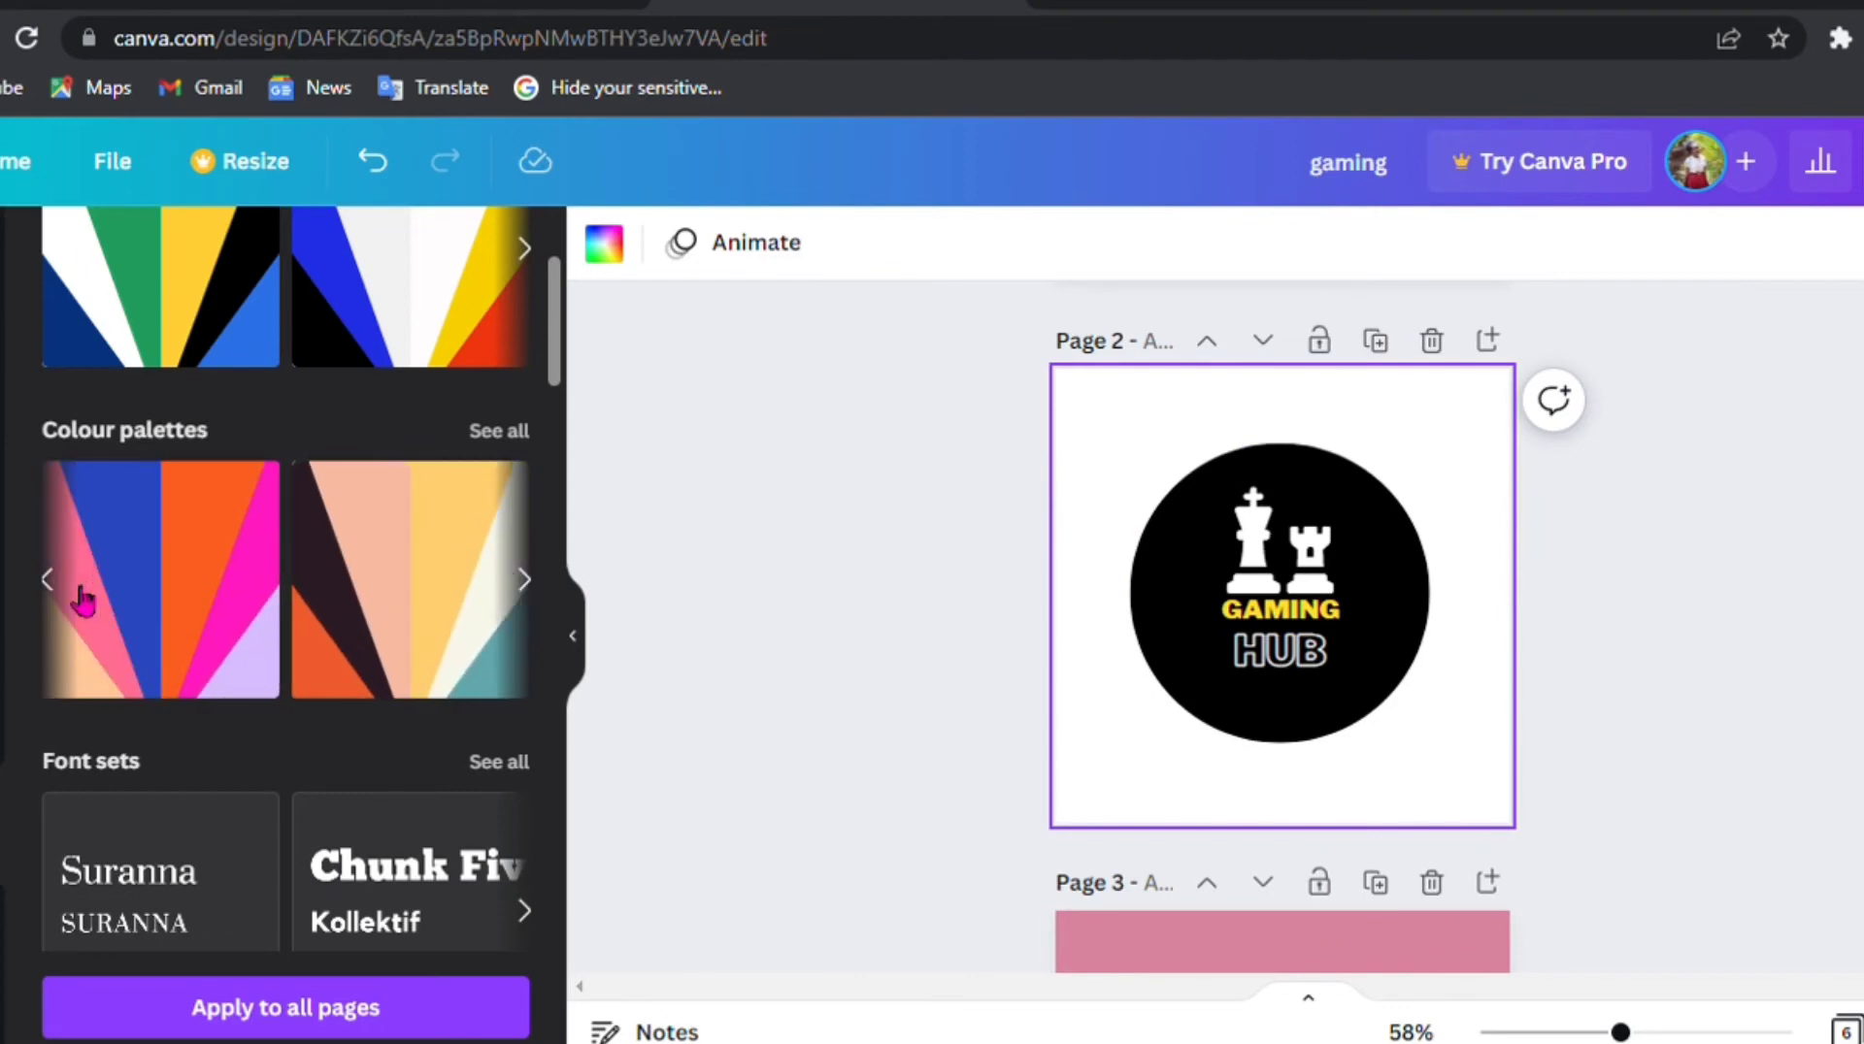
click(353, 606)
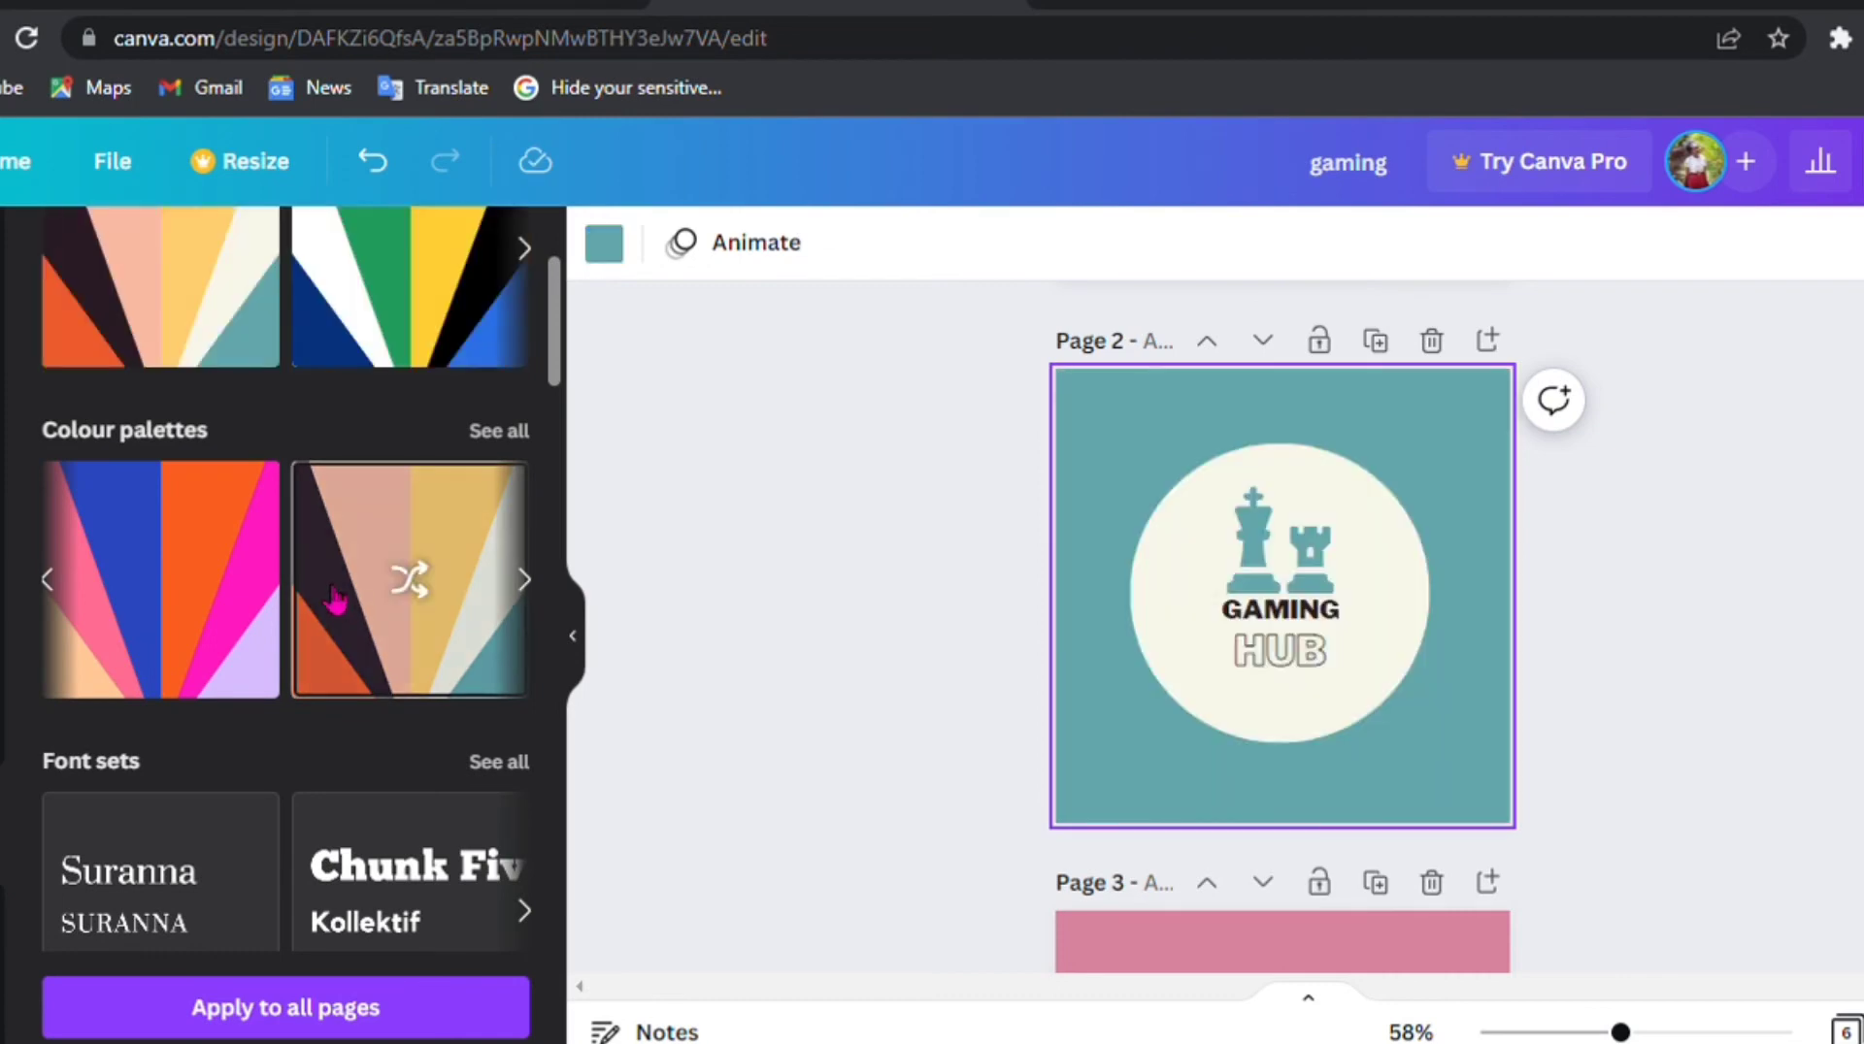
- Shuffle the palette colours on page 2 to a dark brown circle with a yellow icon and orange GAMING text on yellow
click(335, 599)
click(335, 599)
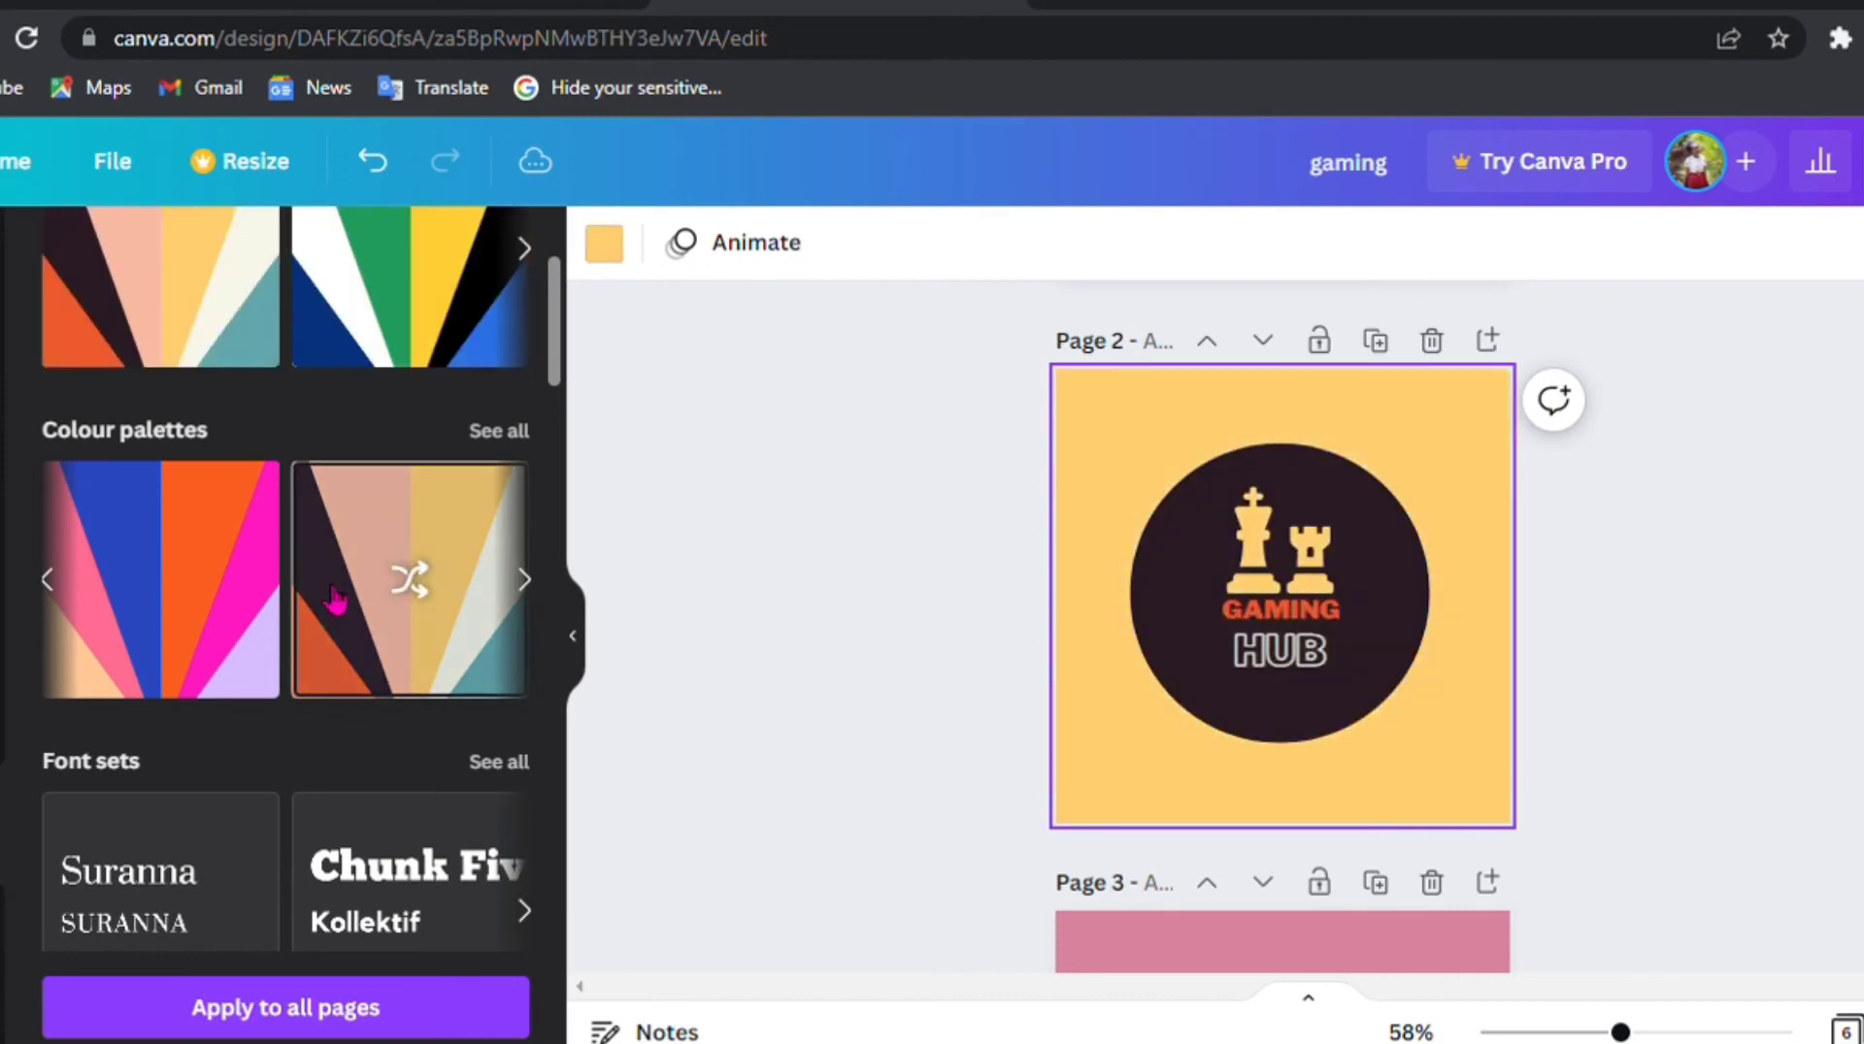
click(335, 599)
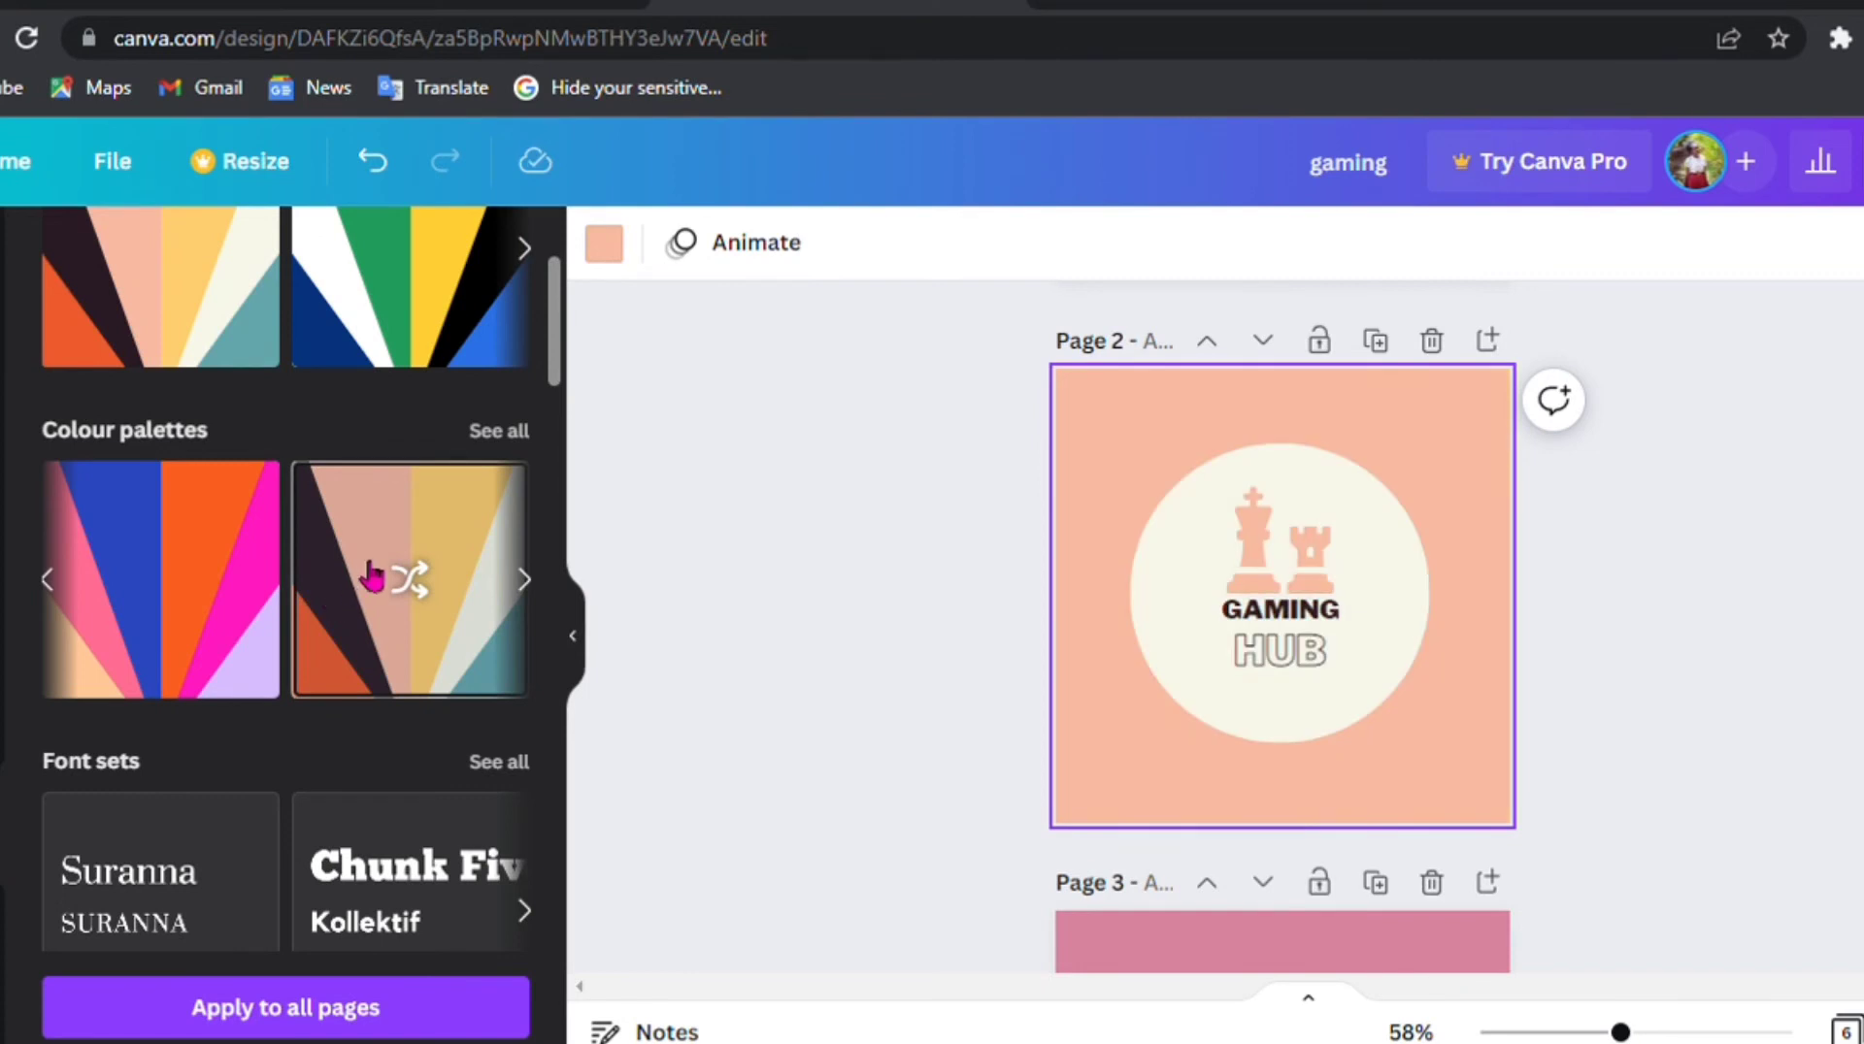
click(461, 539)
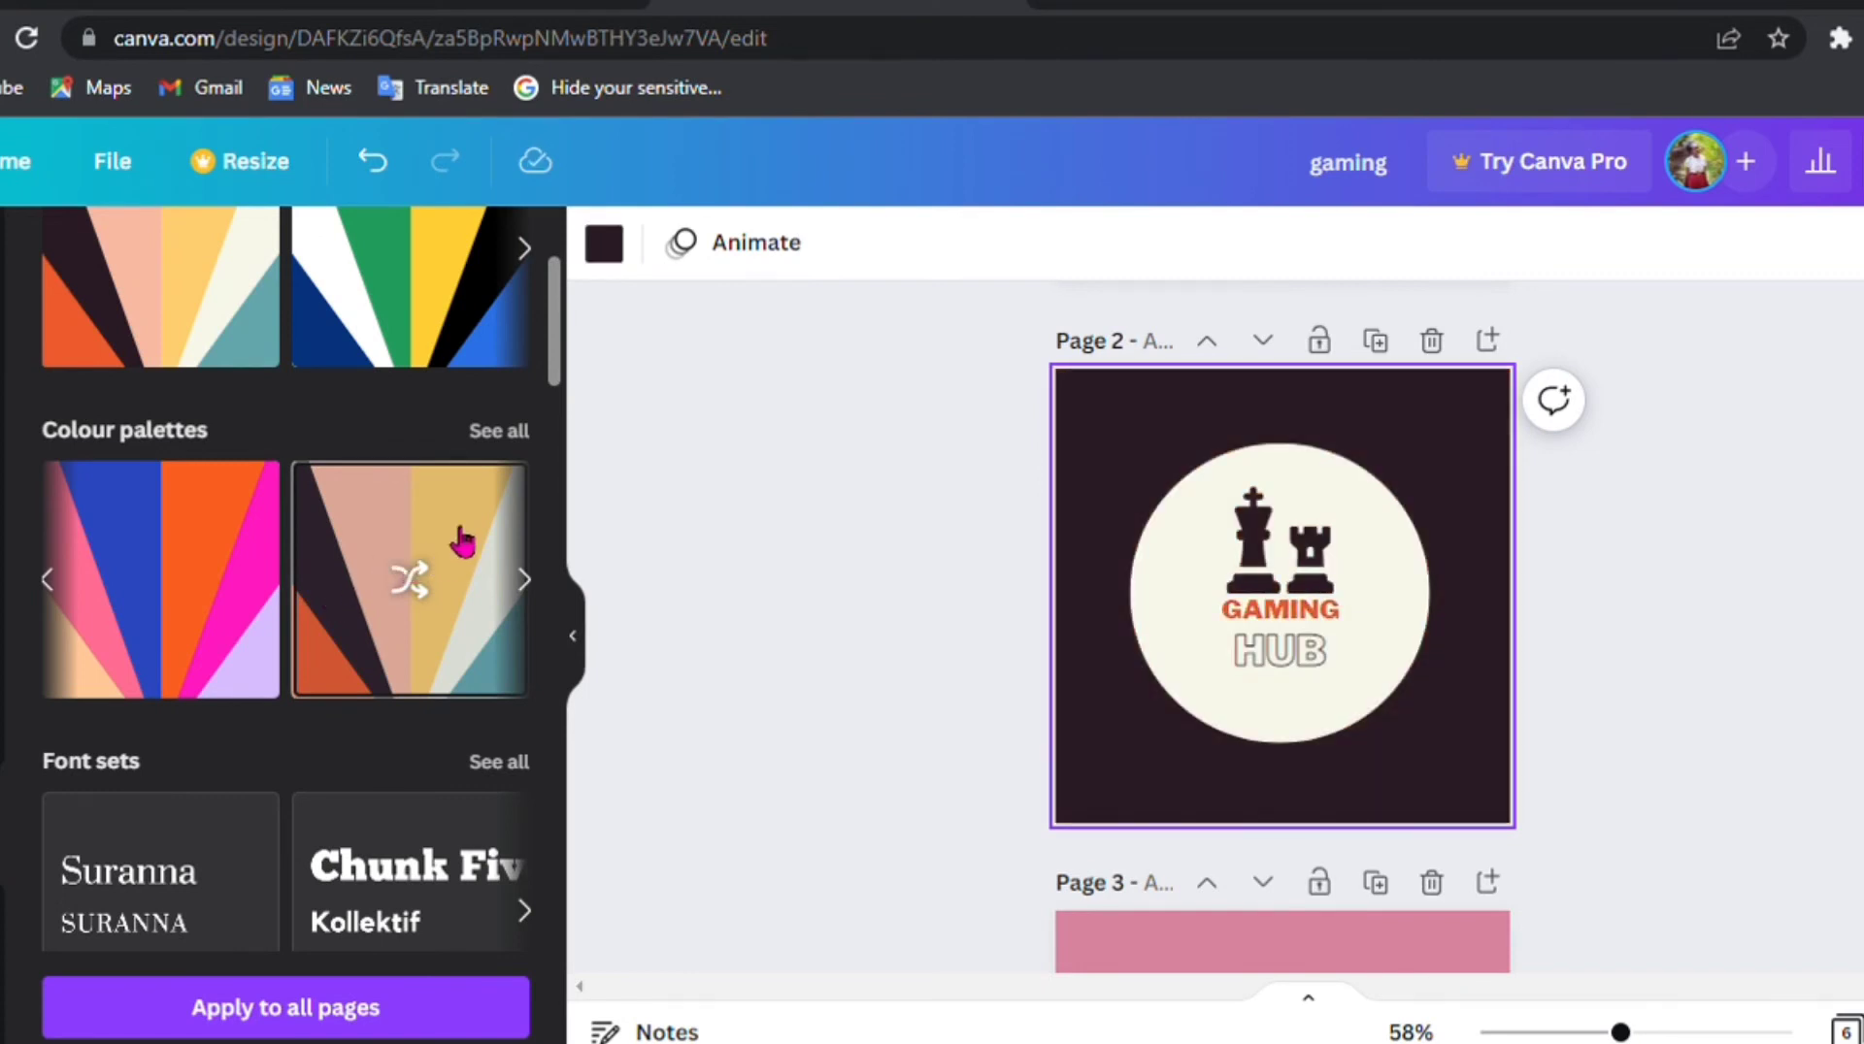
click(461, 539)
click(461, 540)
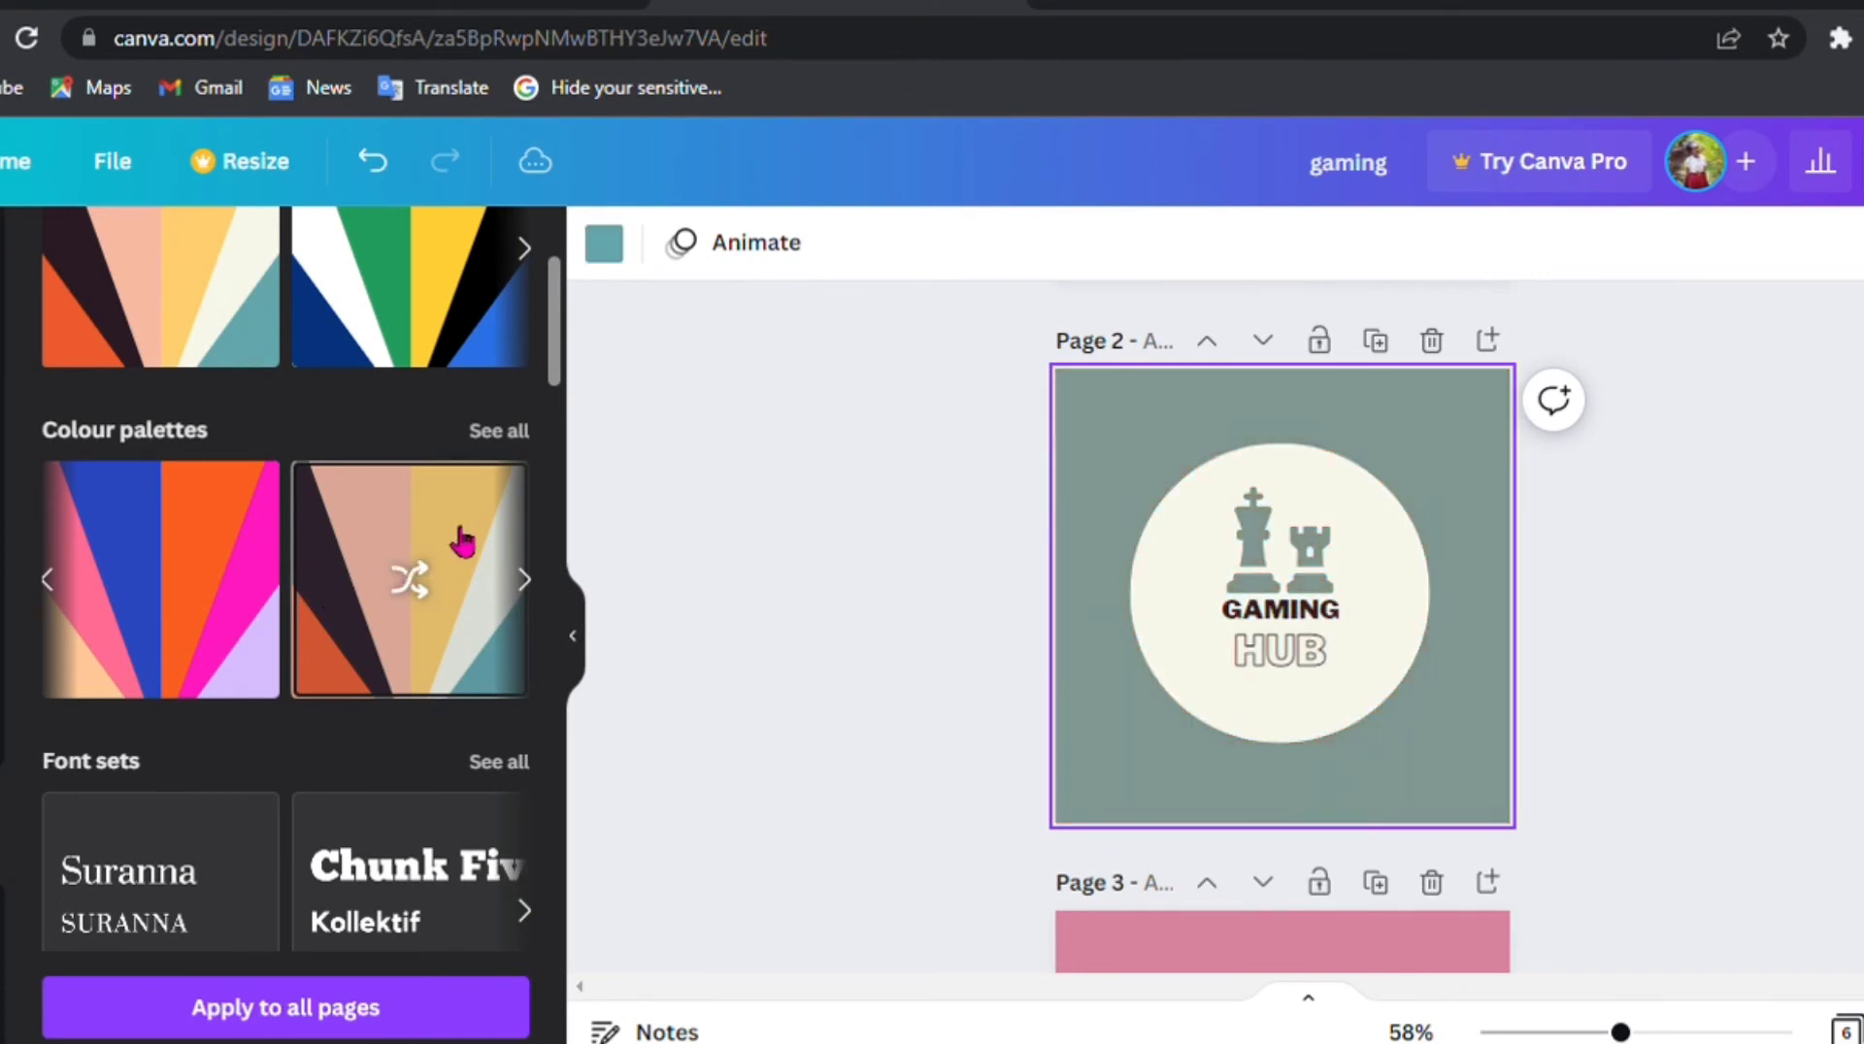
click(461, 540)
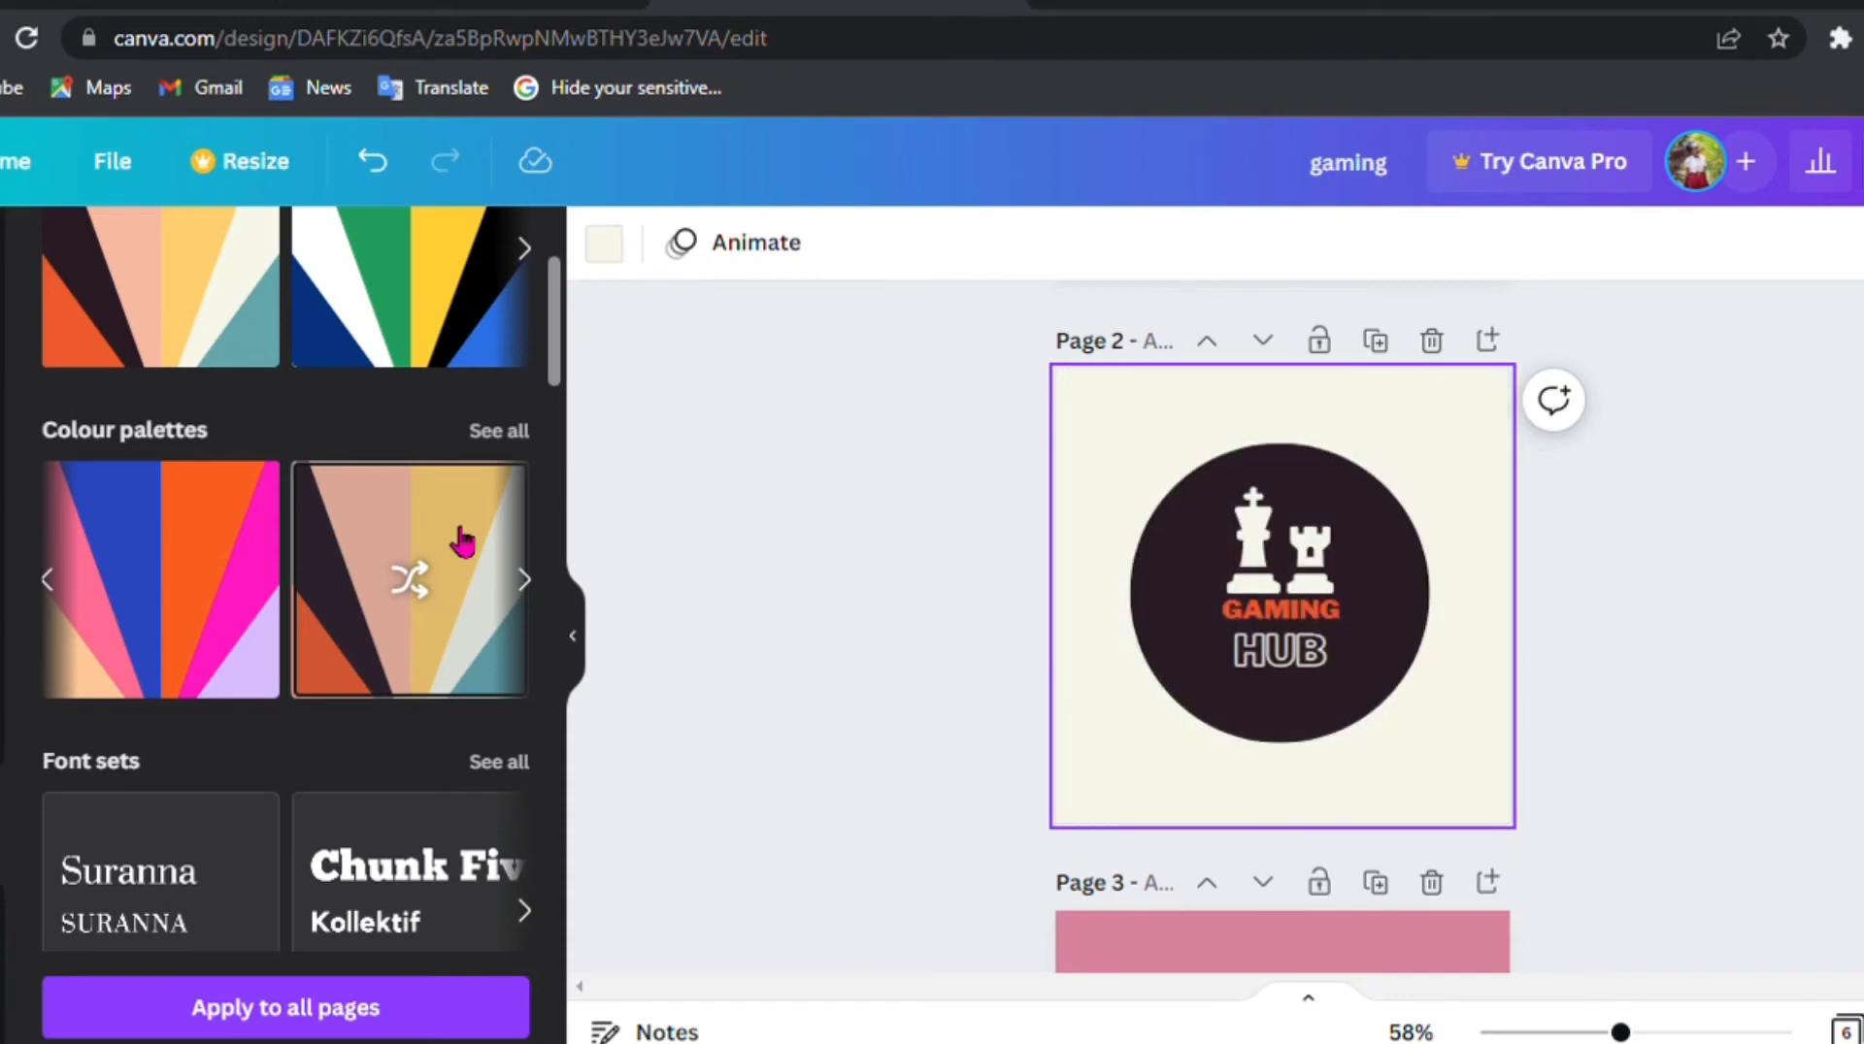
click(461, 540)
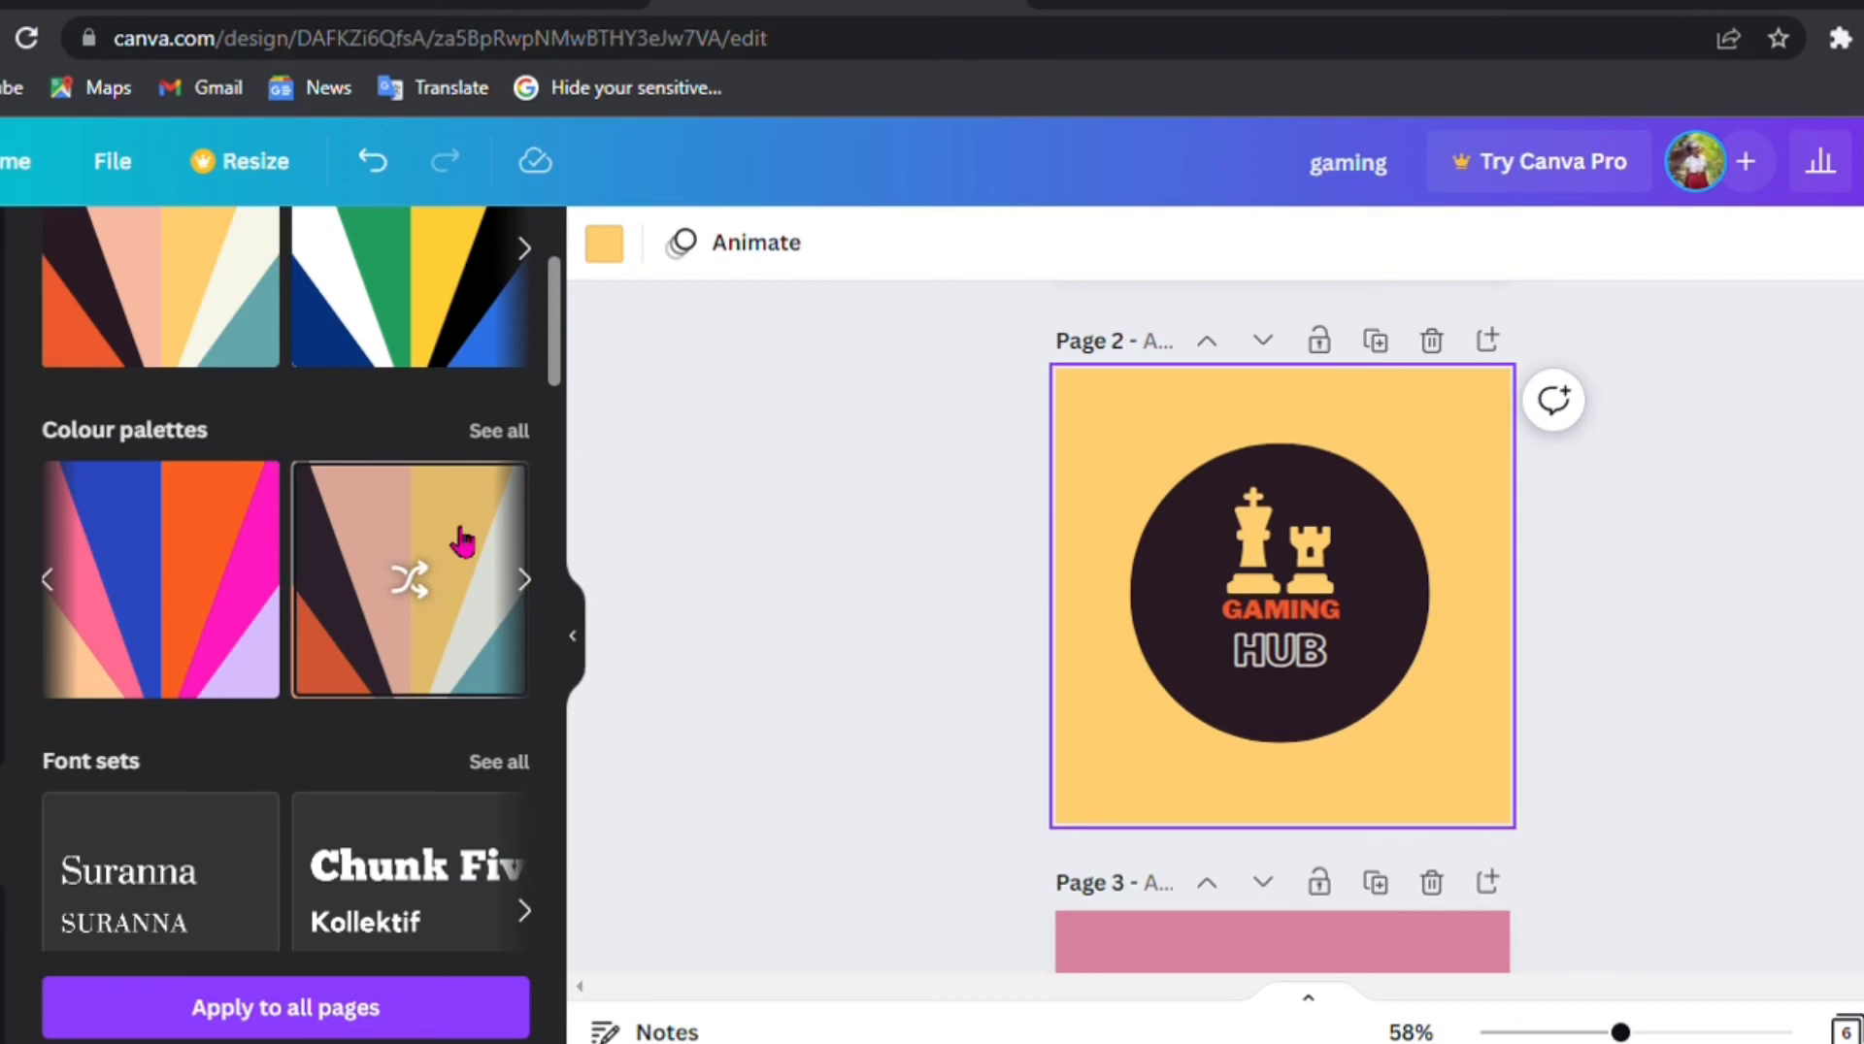
- Review the logo colour variations on pages 2 to 6
scroll(997, 631, down, 10)
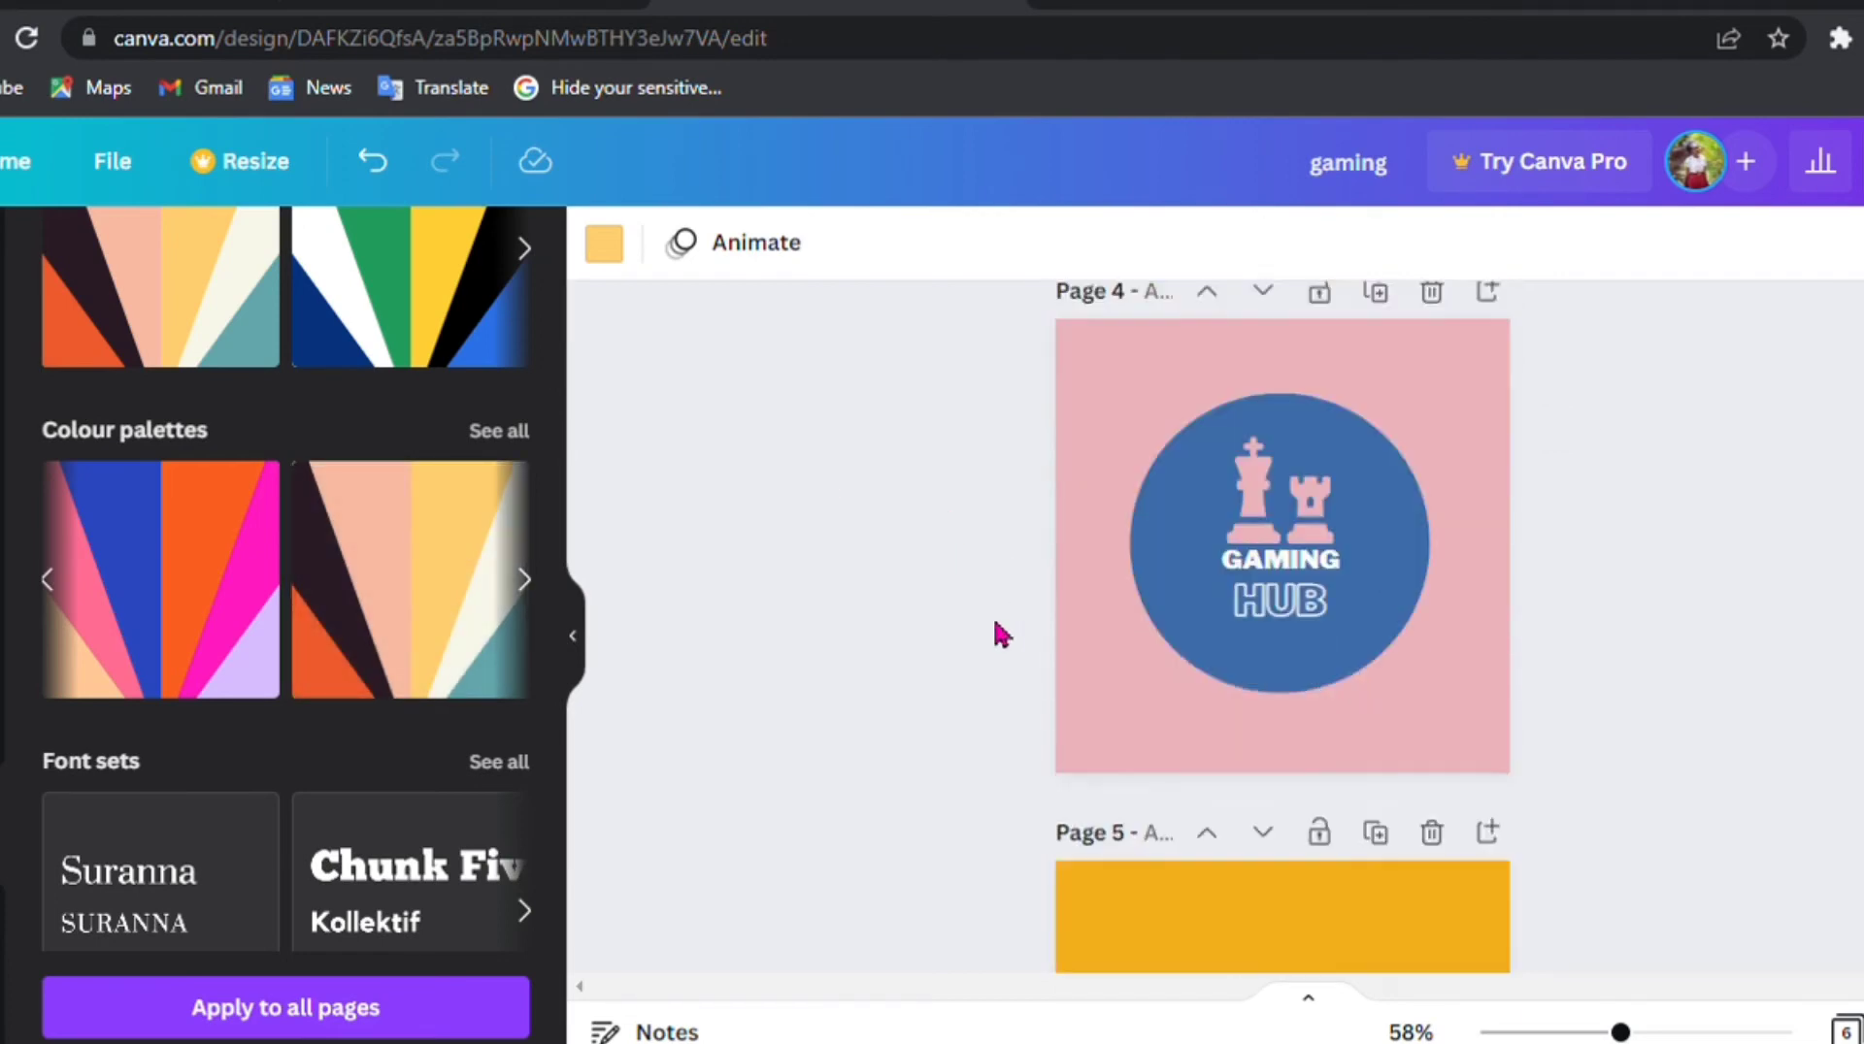
scroll(997, 631, down, 10)
scroll(998, 630, up, 1)
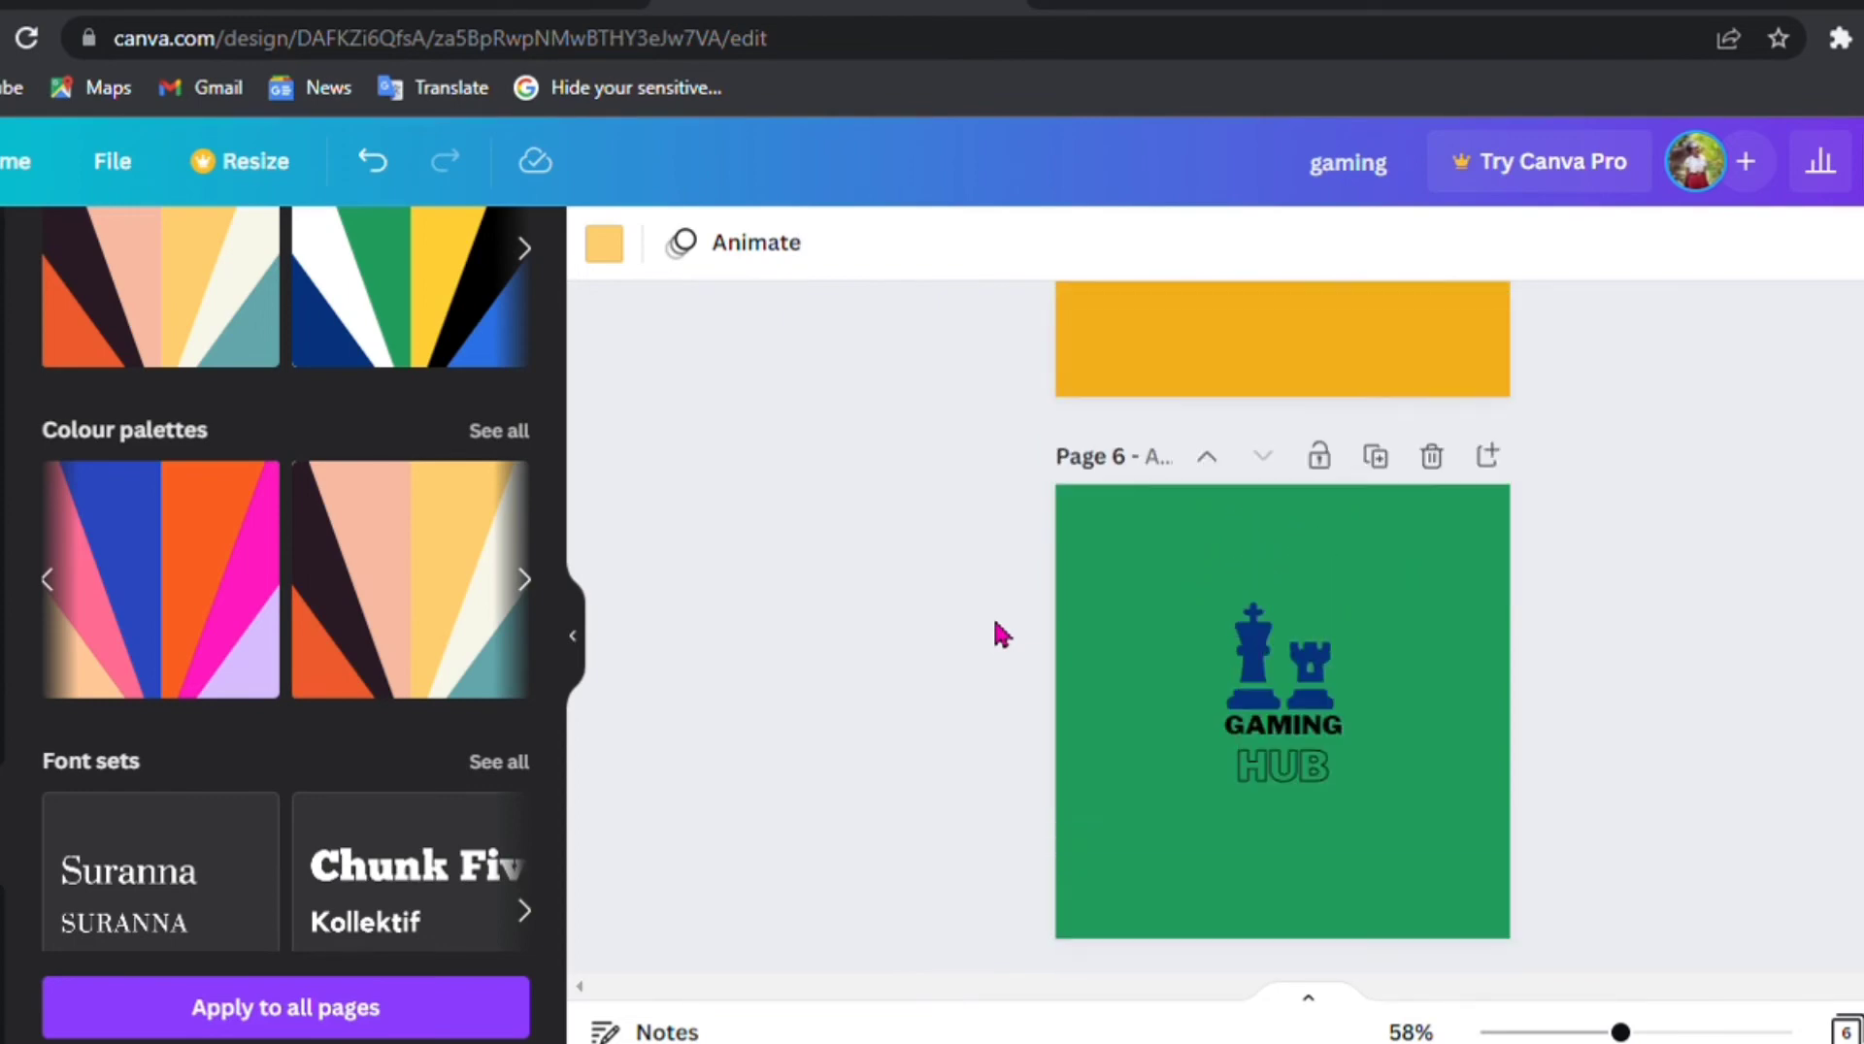
scroll(994, 623, up, 10)
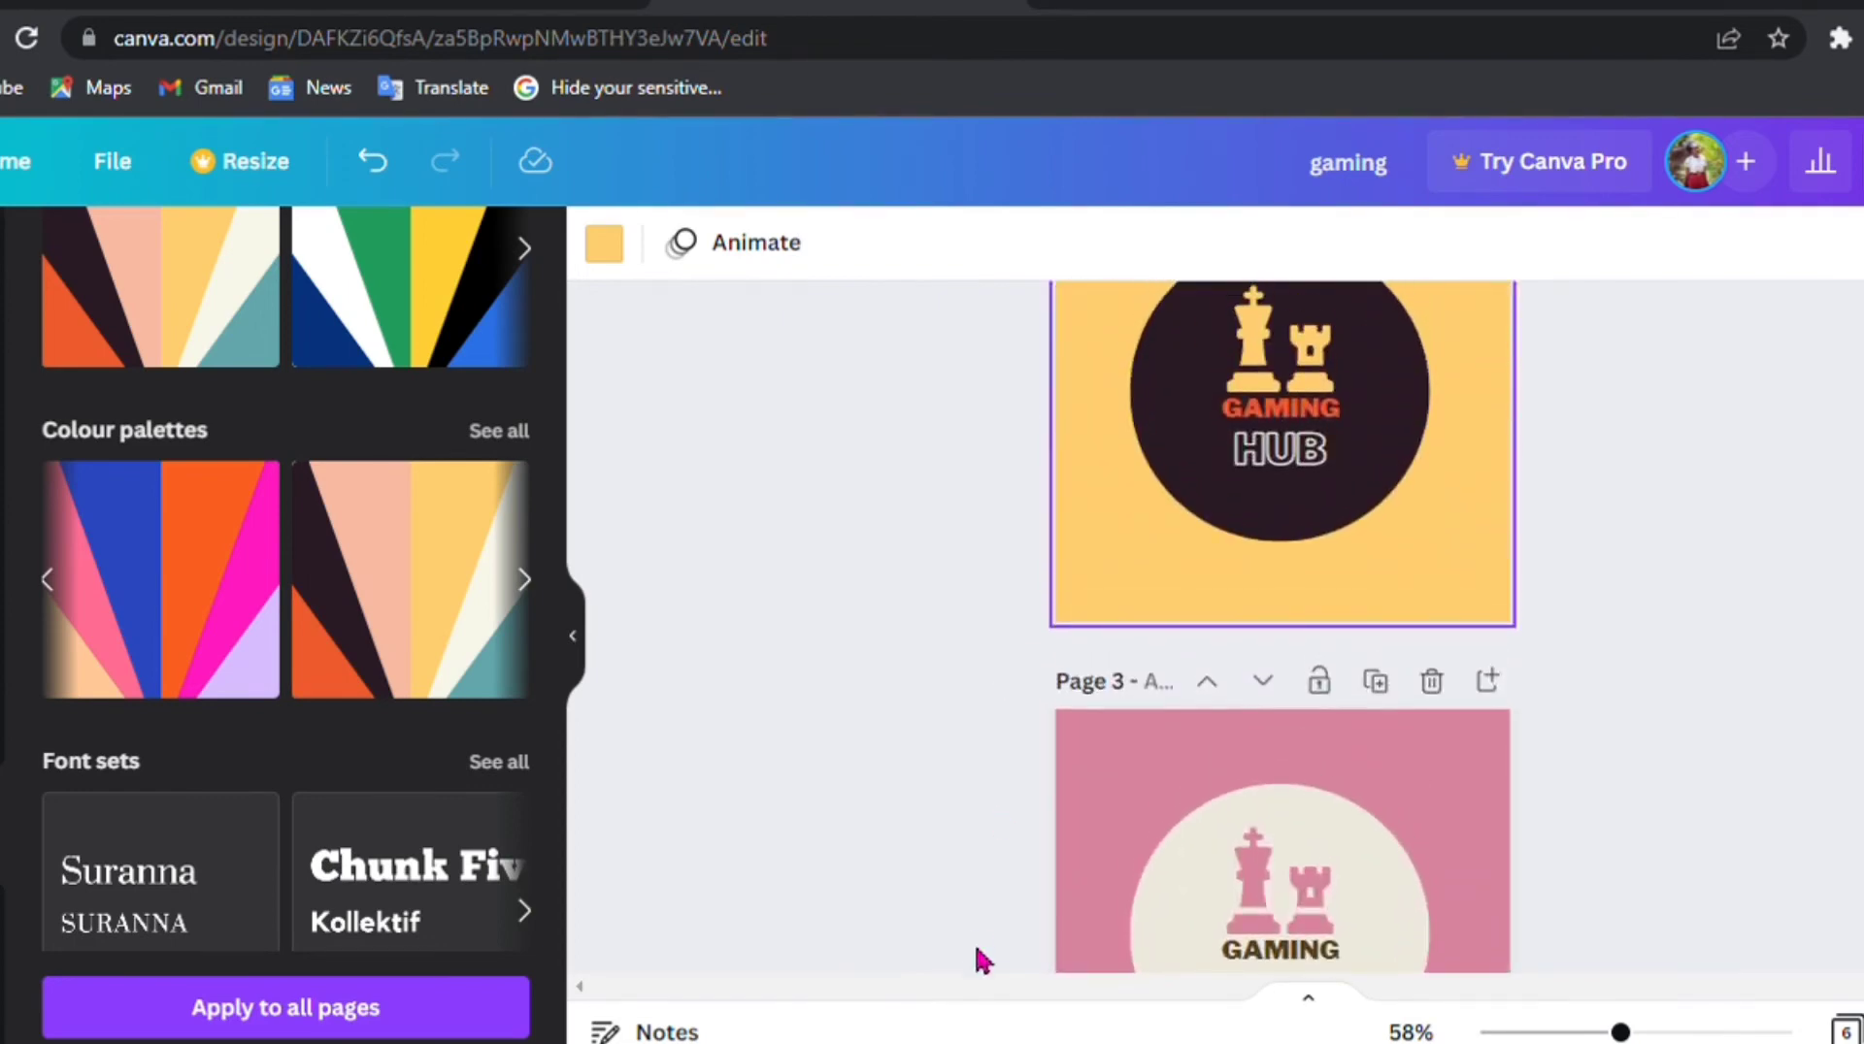
scroll(836, 532, down, 4)
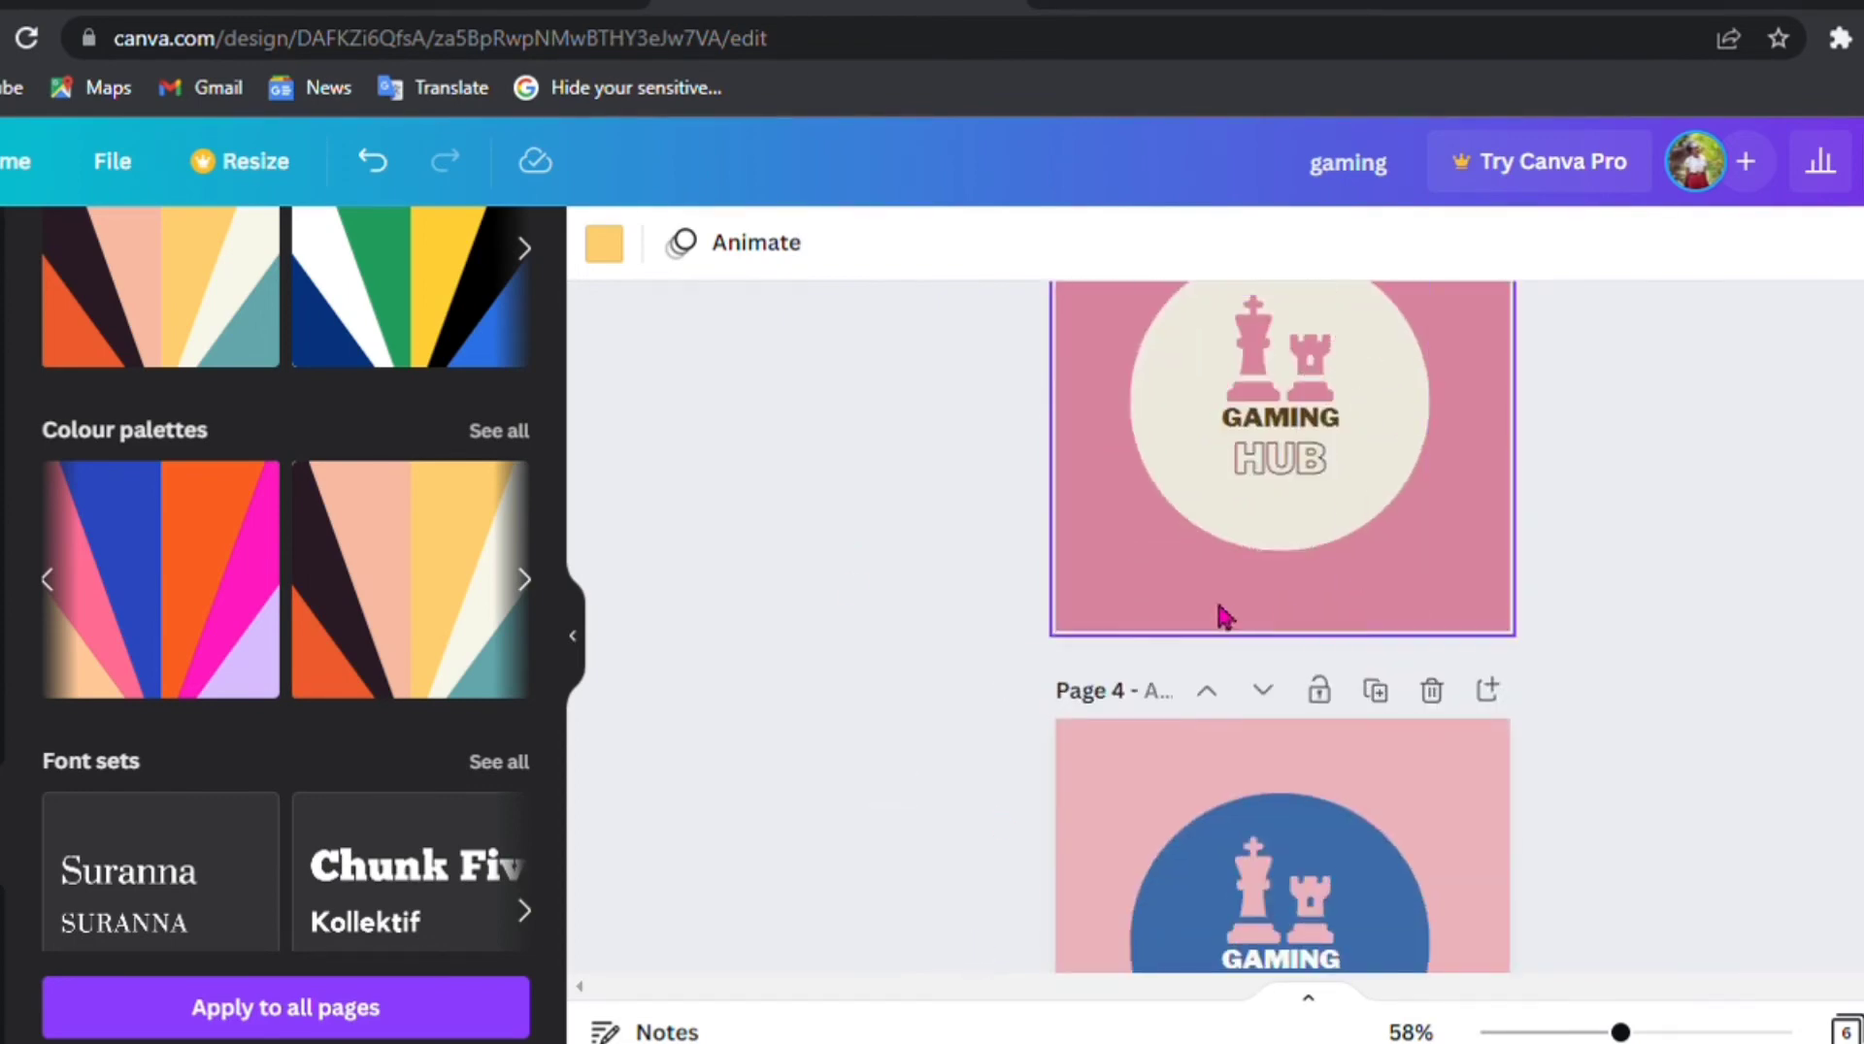
scroll(944, 579, up, 3)
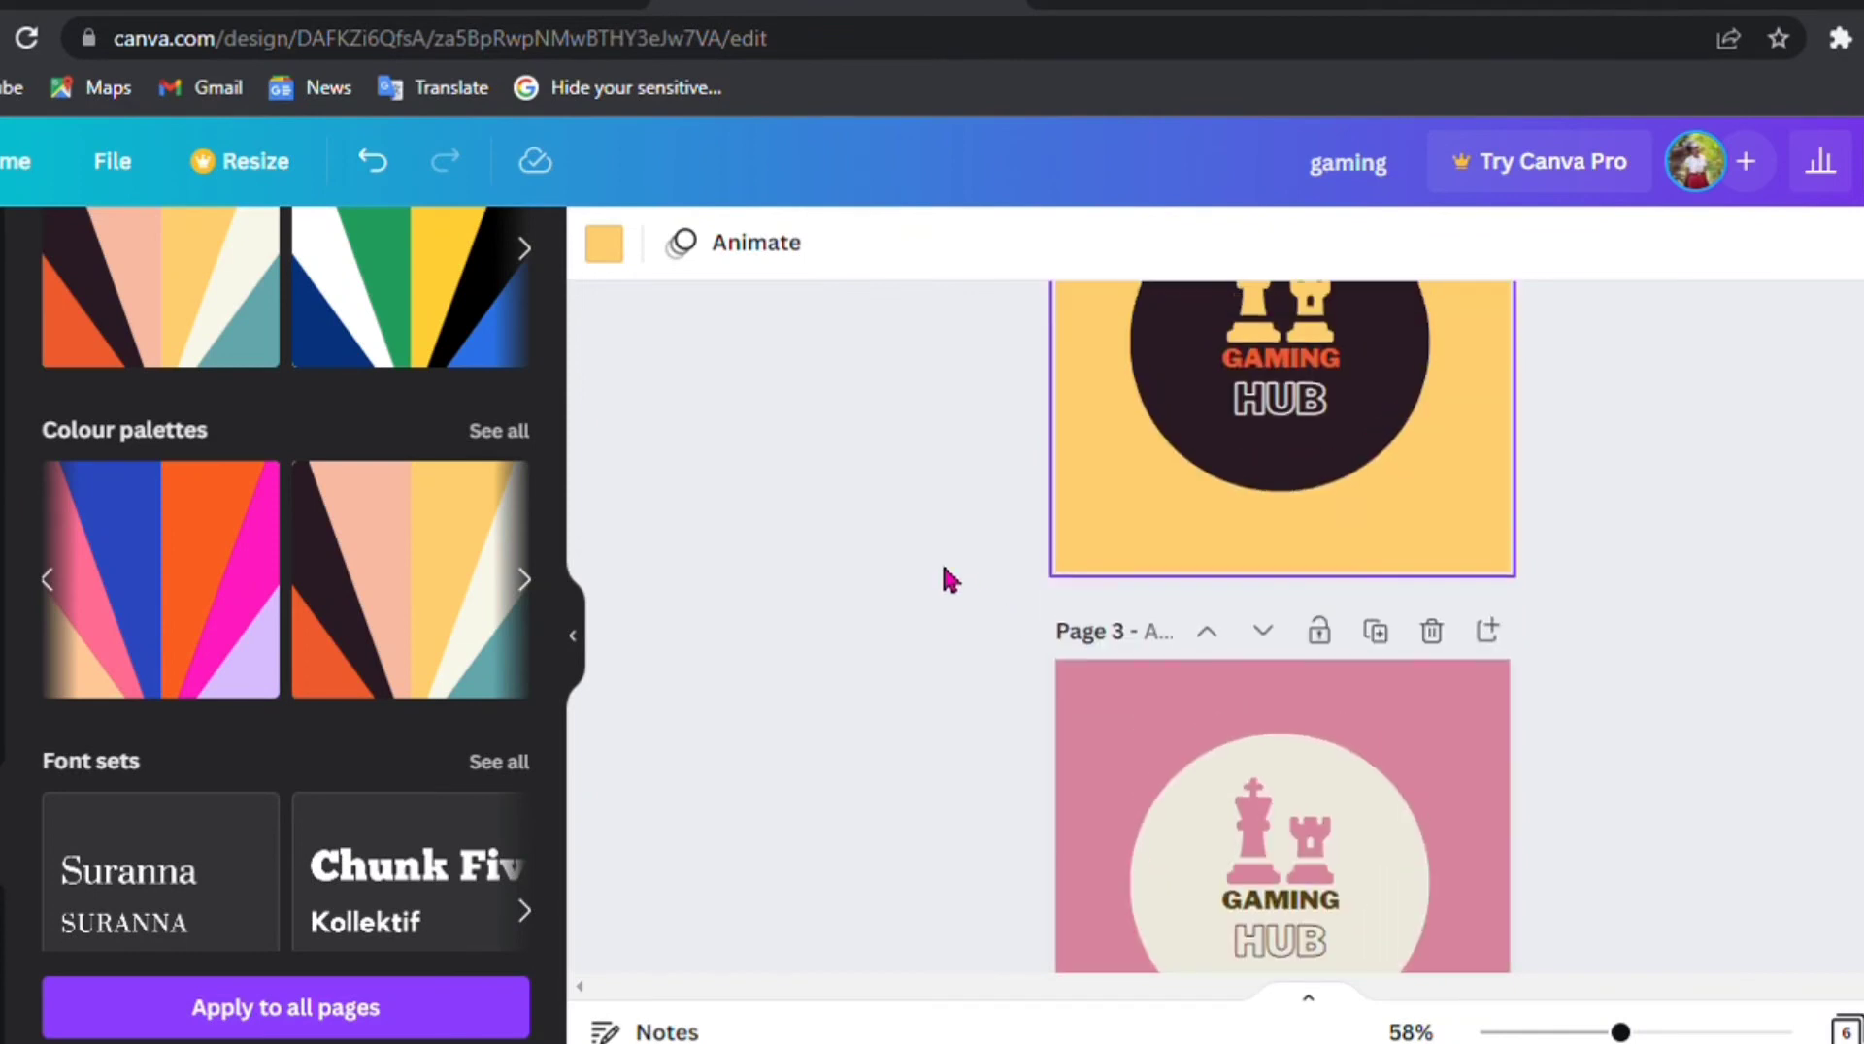
scroll(945, 575, down, 6)
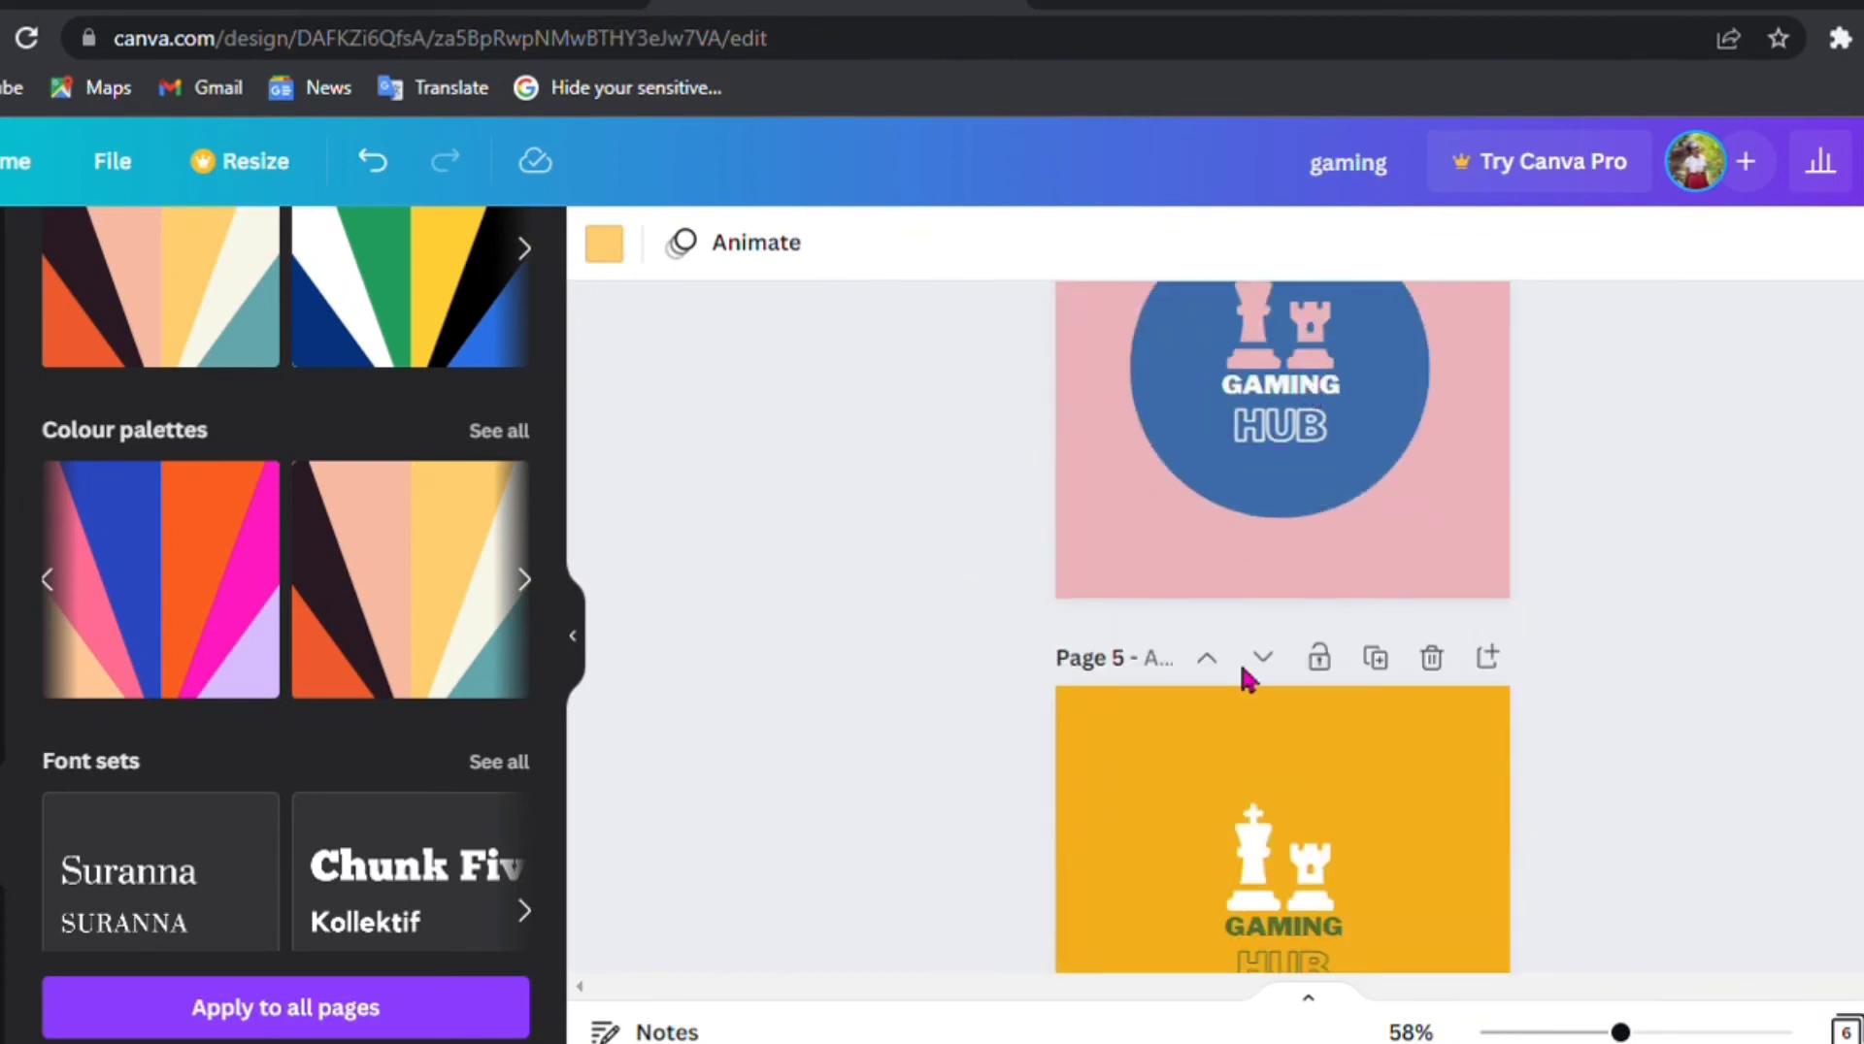
scroll(1169, 819, down, 6)
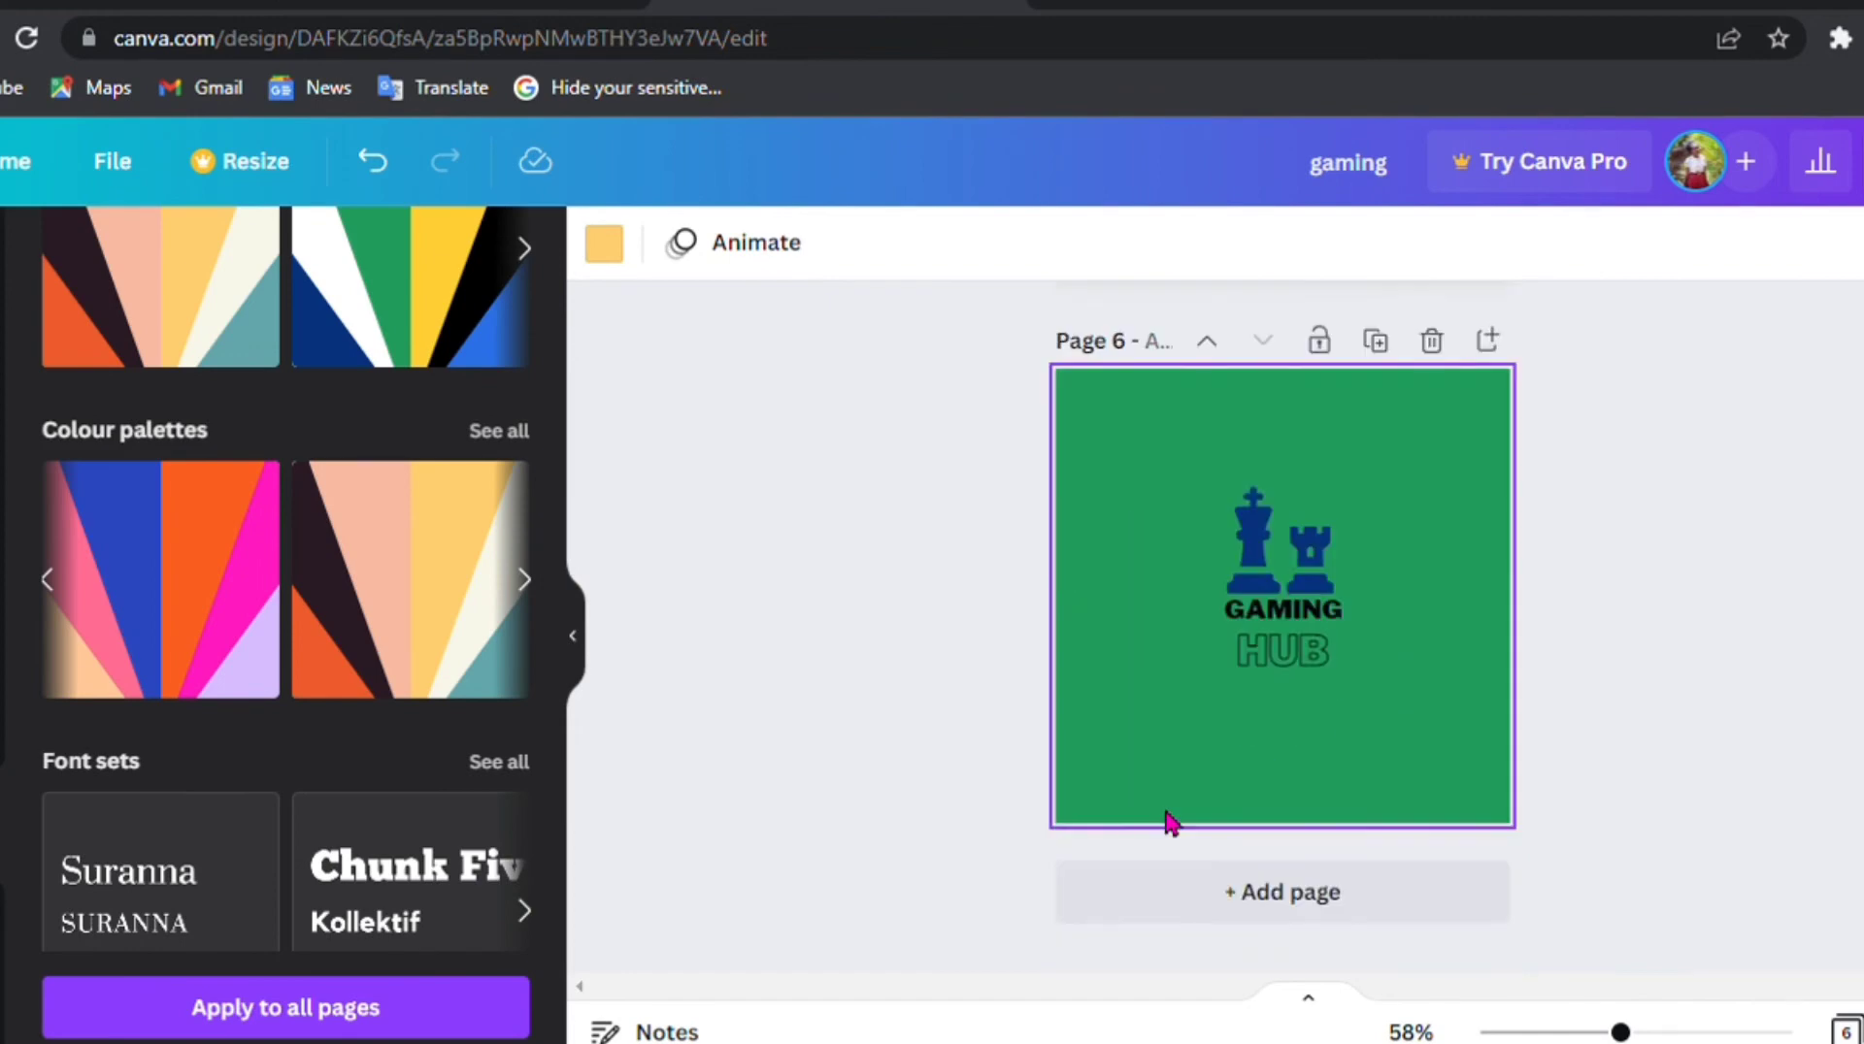
scroll(1169, 821, up, 9)
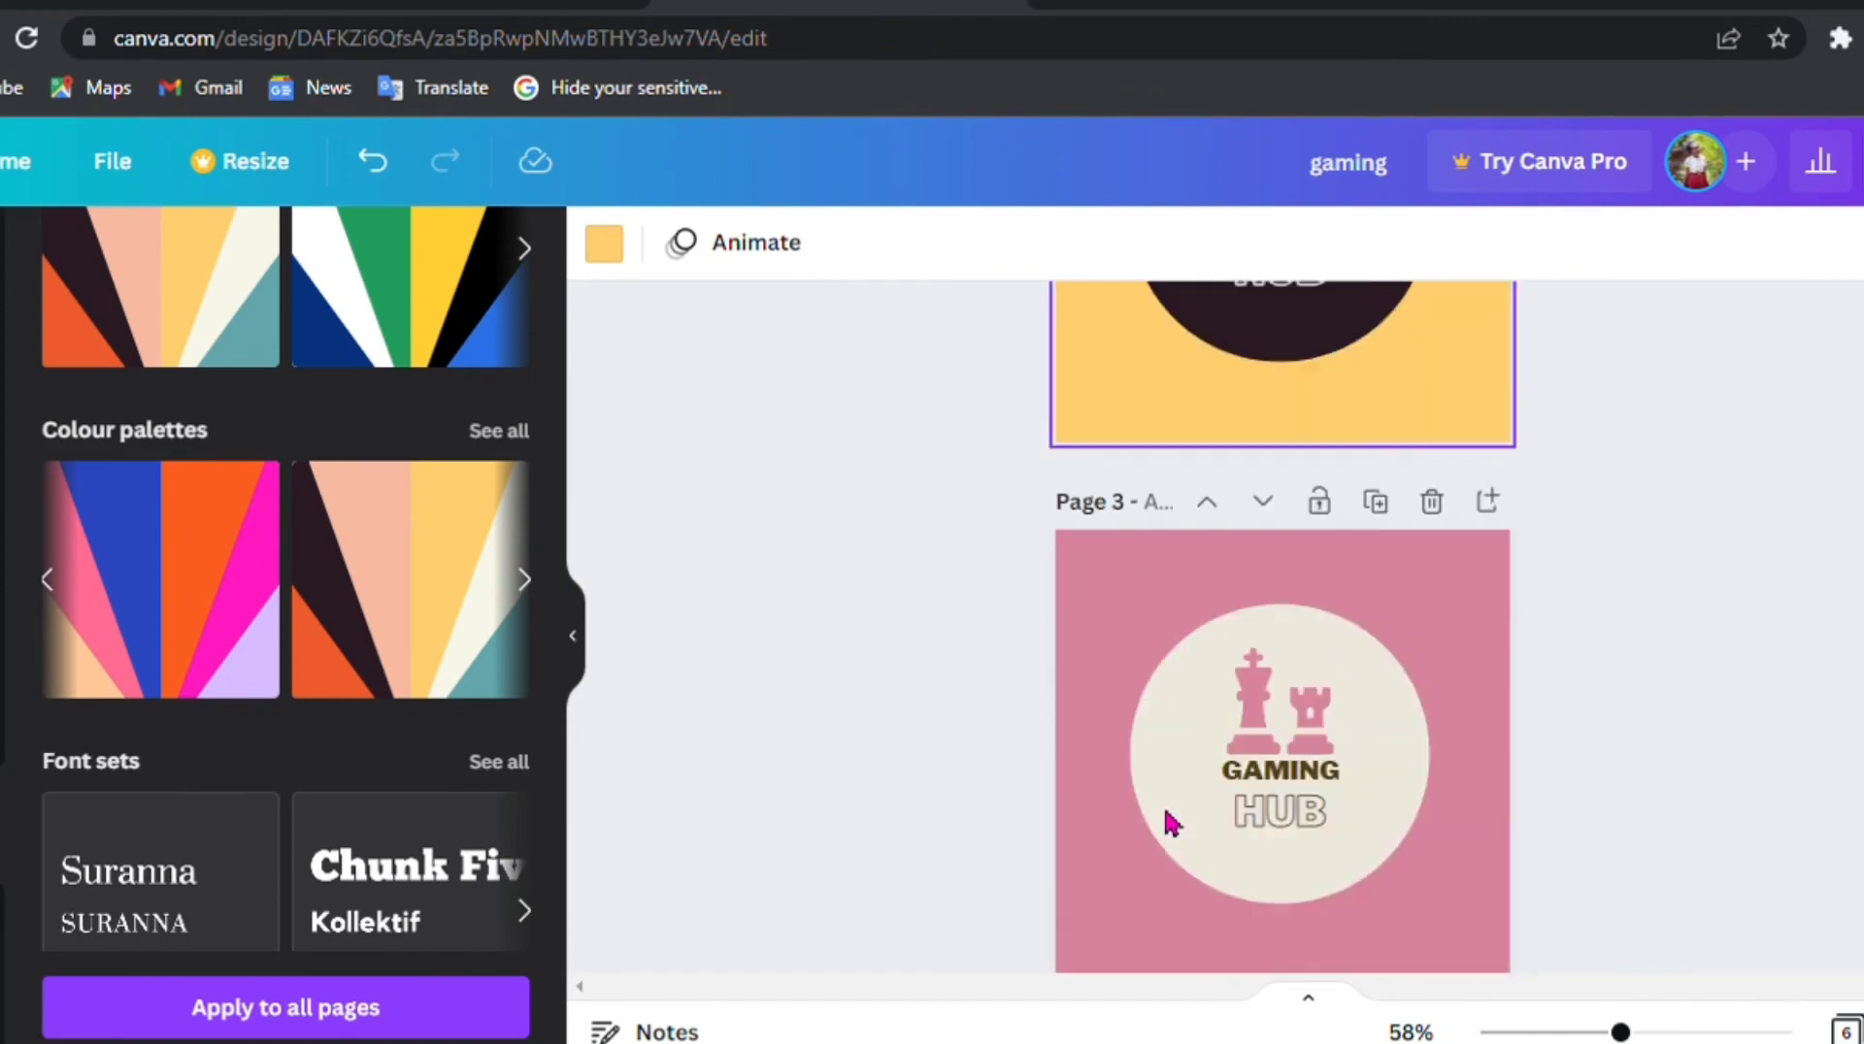
- Compare the original black-and-white logo on page 1 with the colour variations on the other five pages
scroll(1172, 823, up, 5)
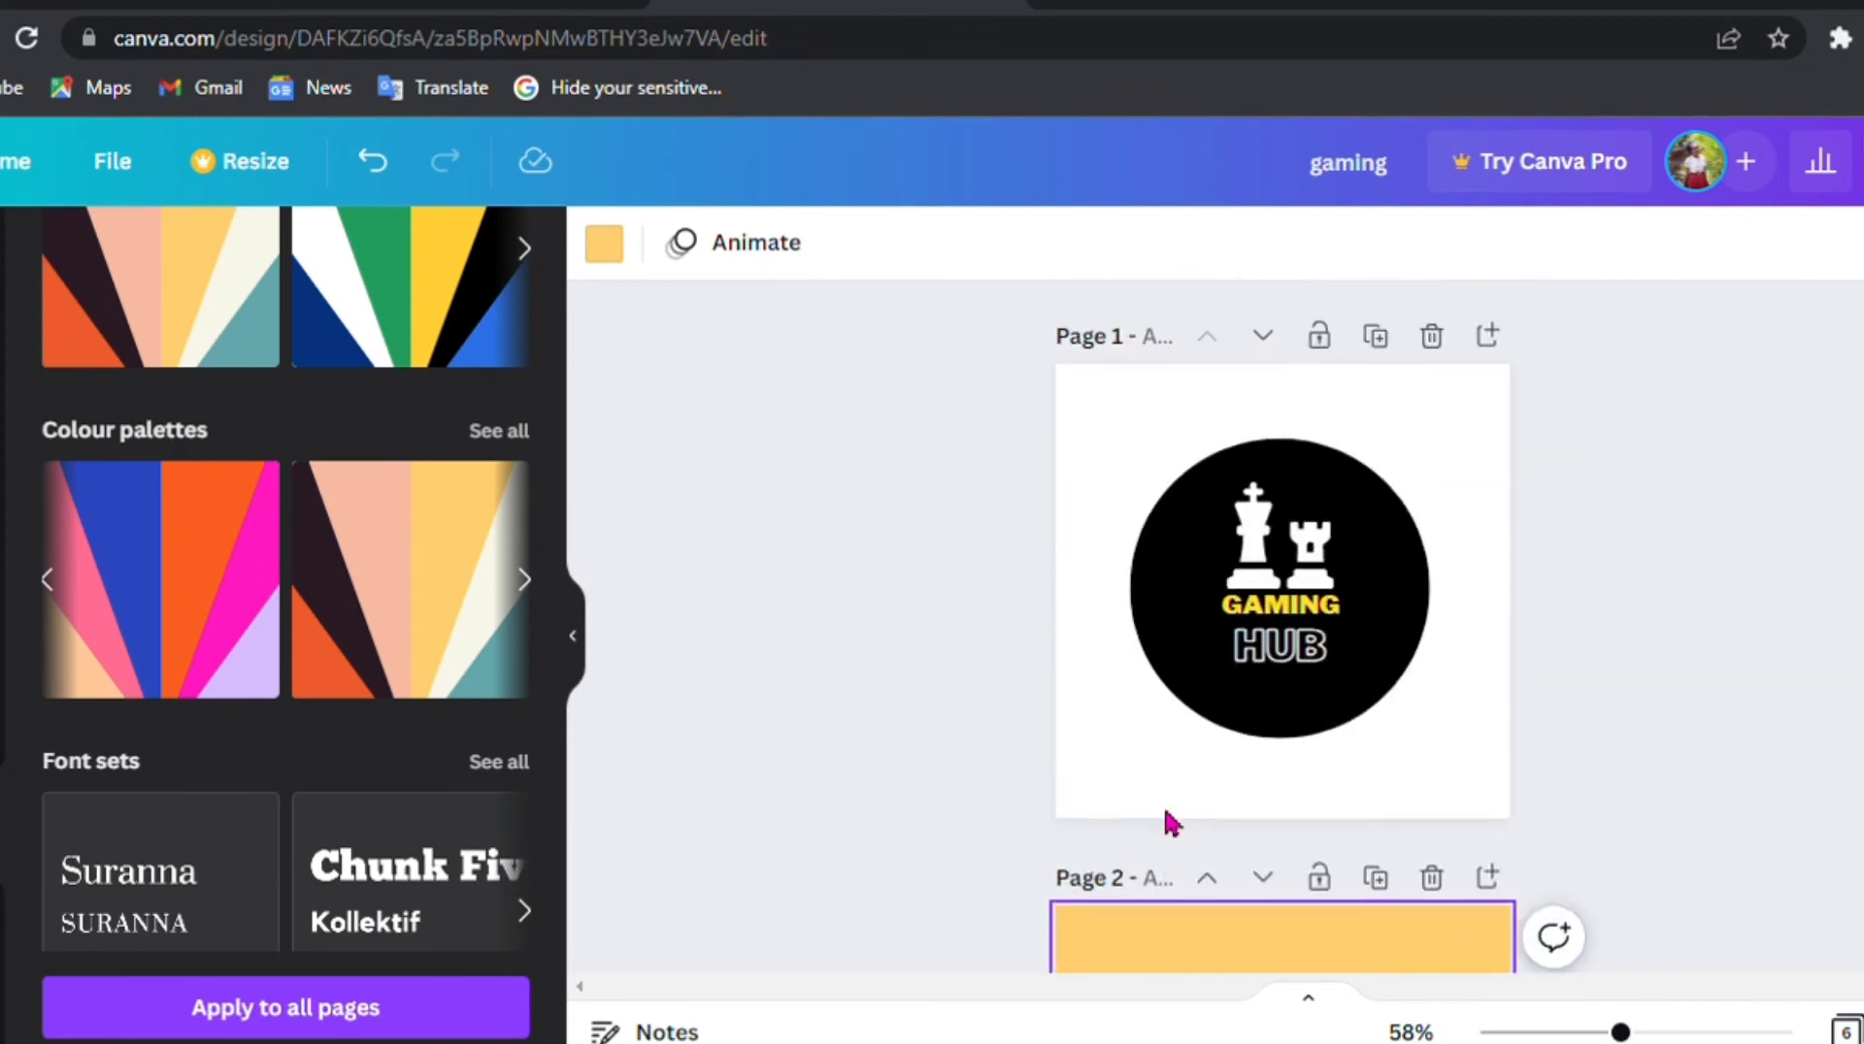
scroll(1172, 823, down, 3)
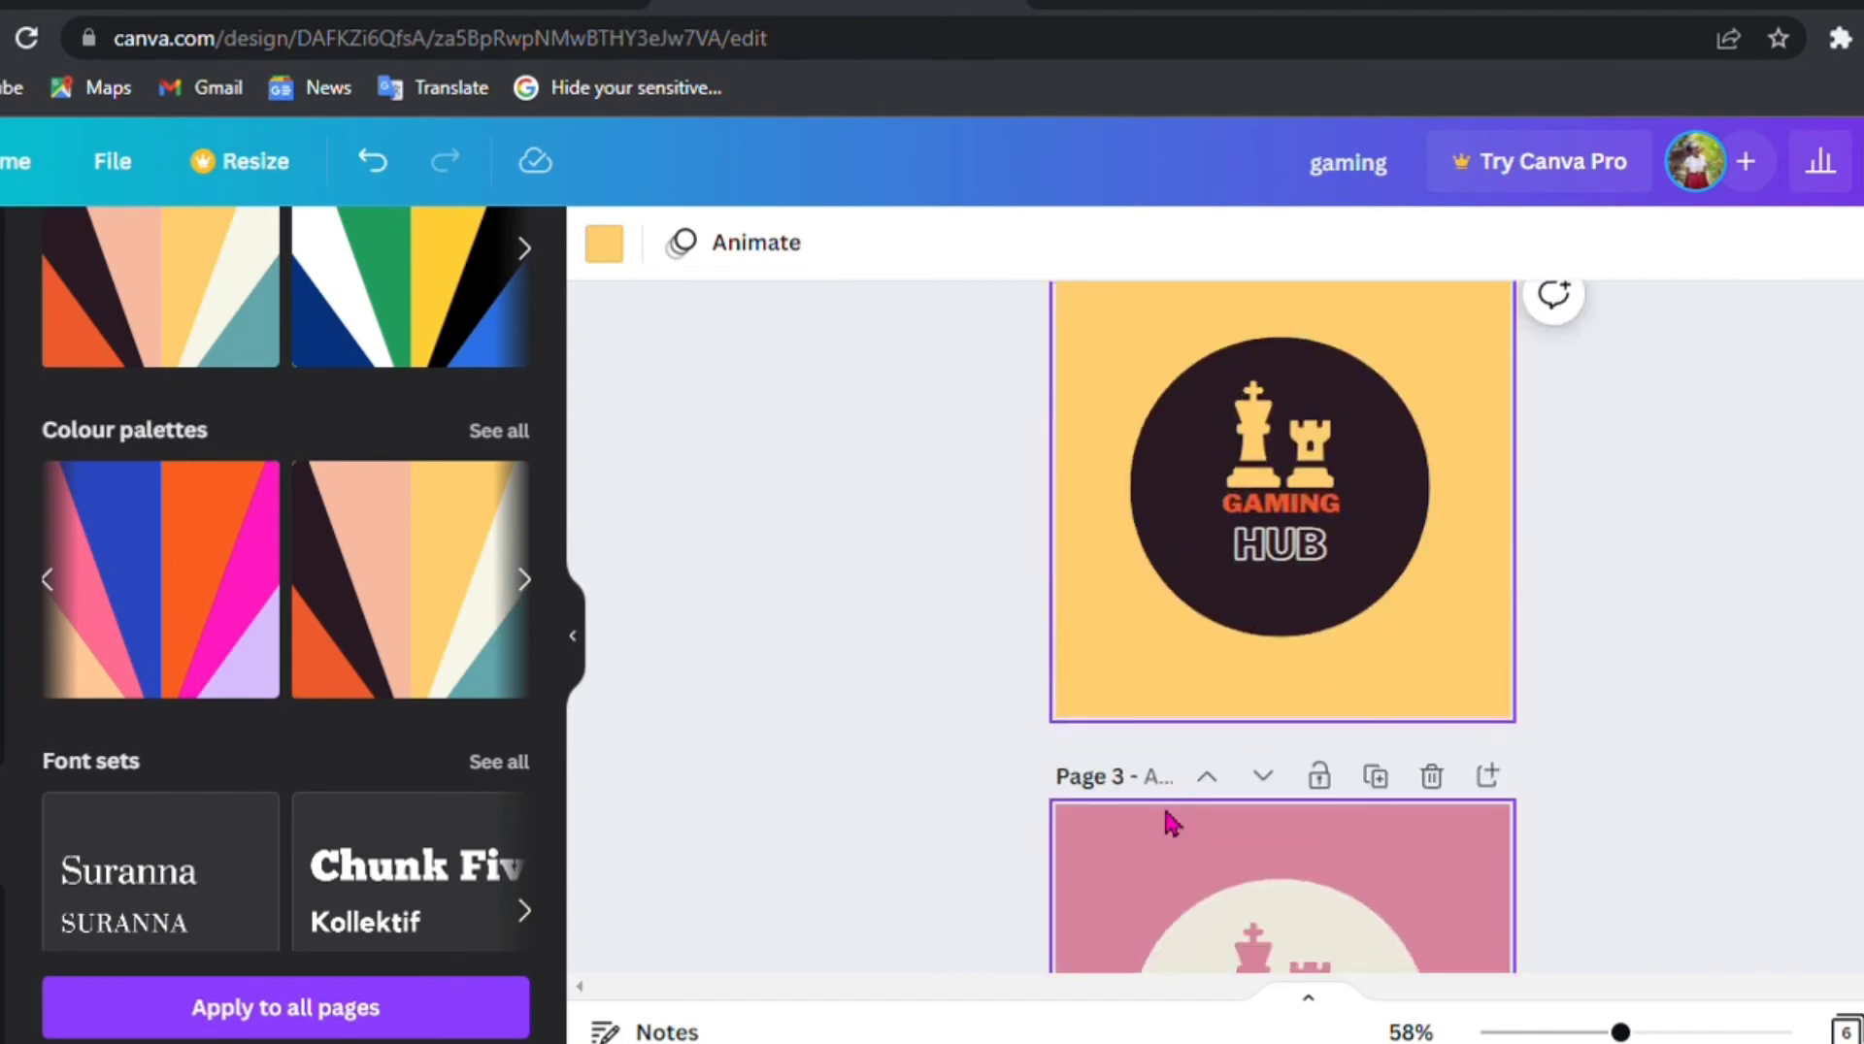
scroll(1172, 823, down, 2)
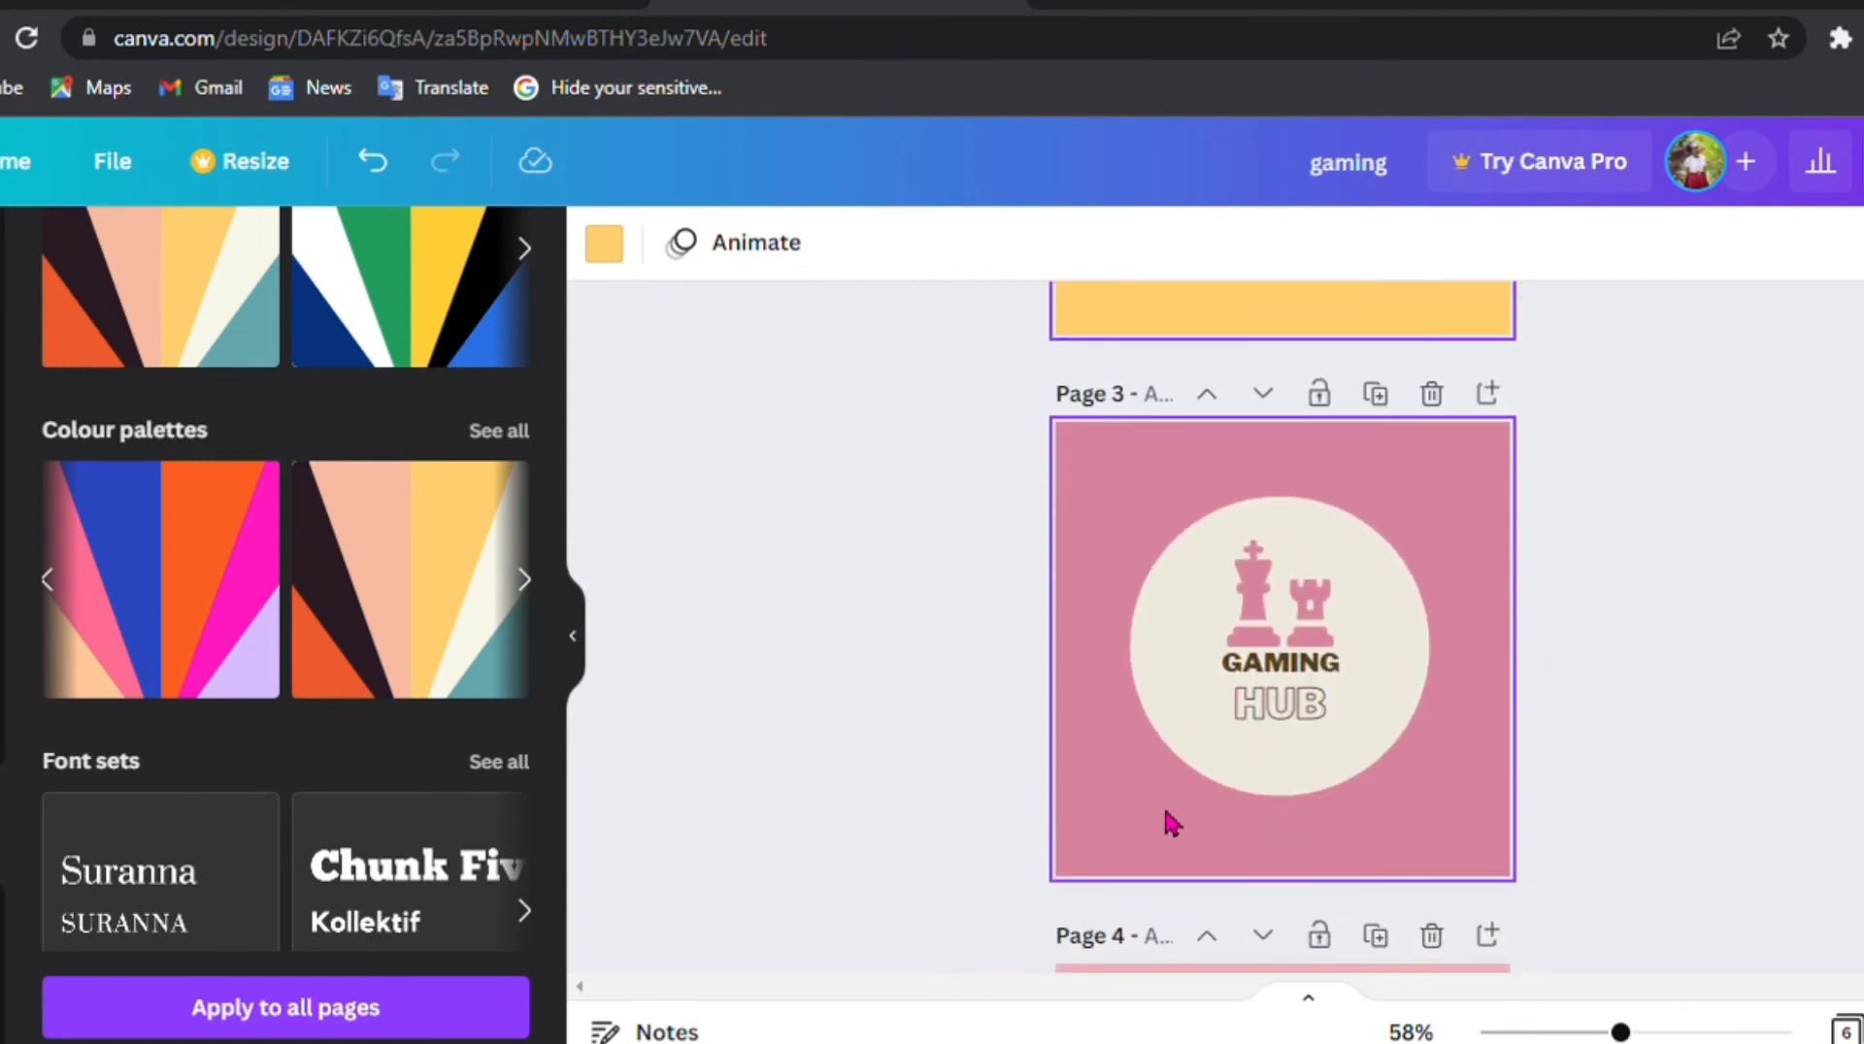
scroll(1172, 823, down, 4)
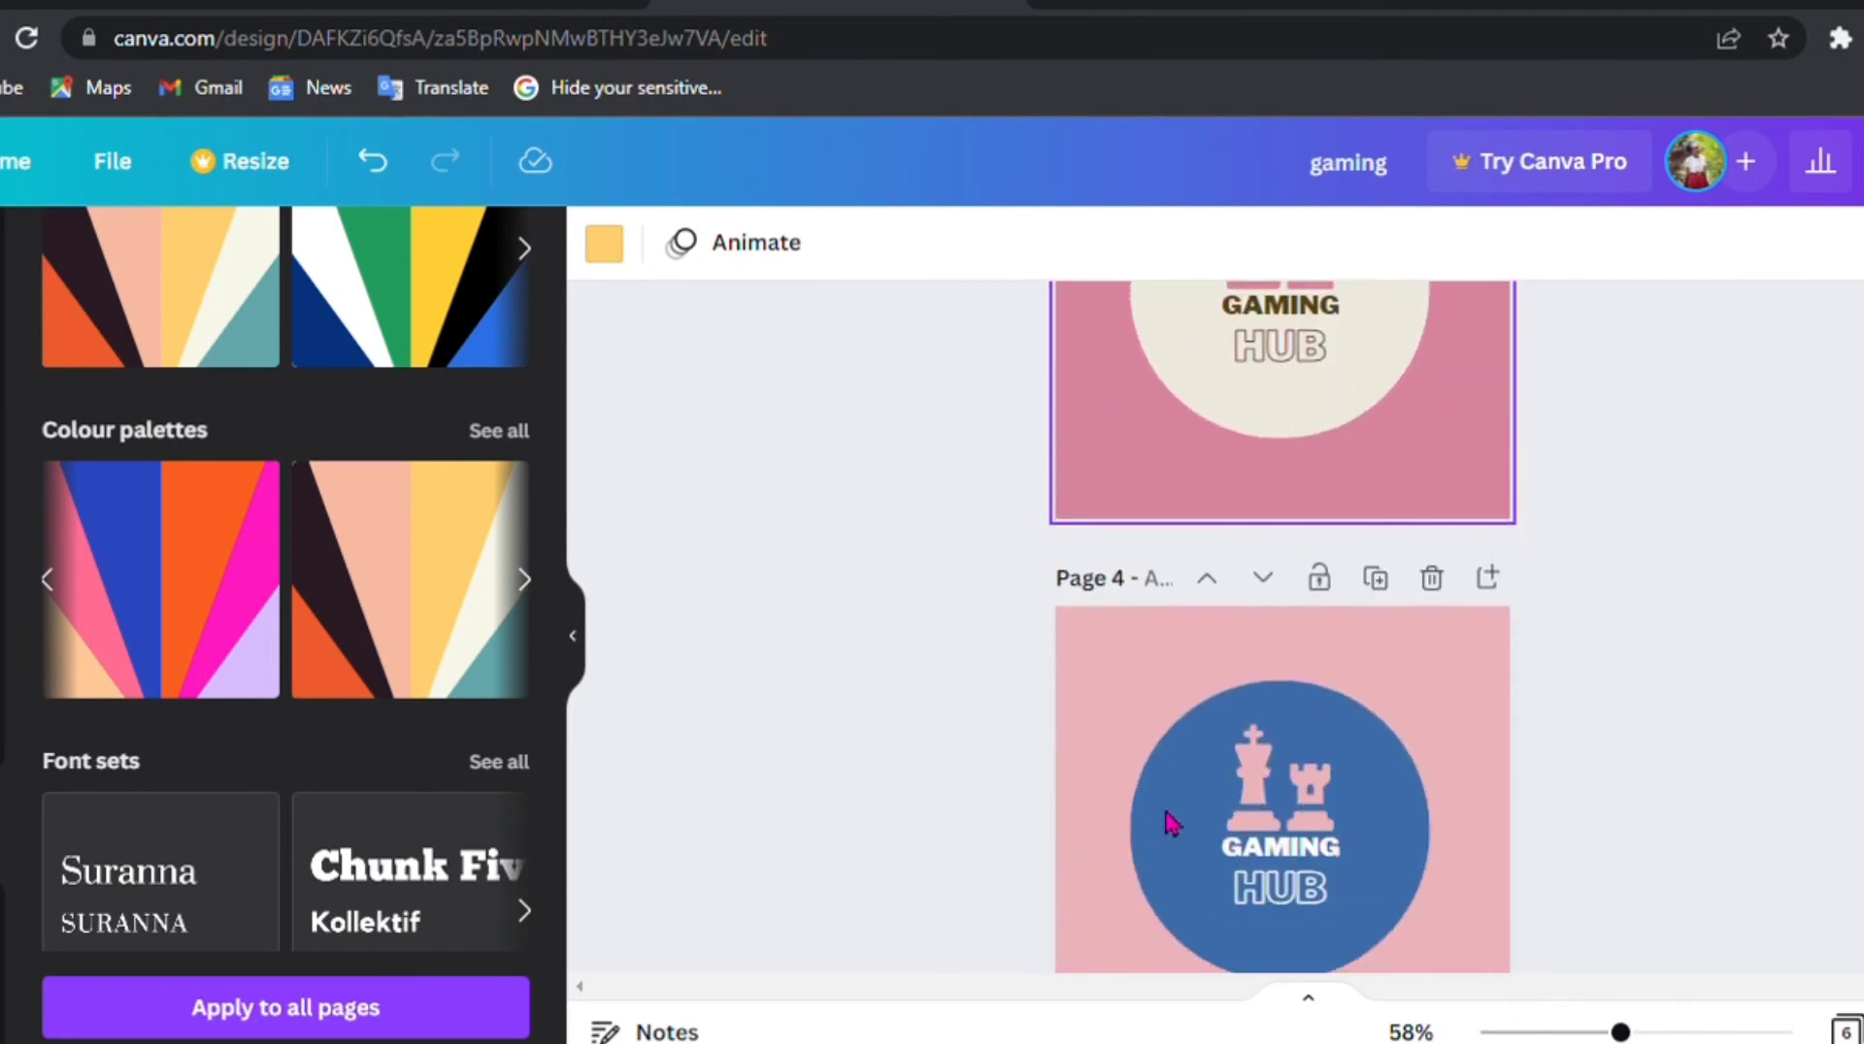
scroll(1171, 823, down, 4)
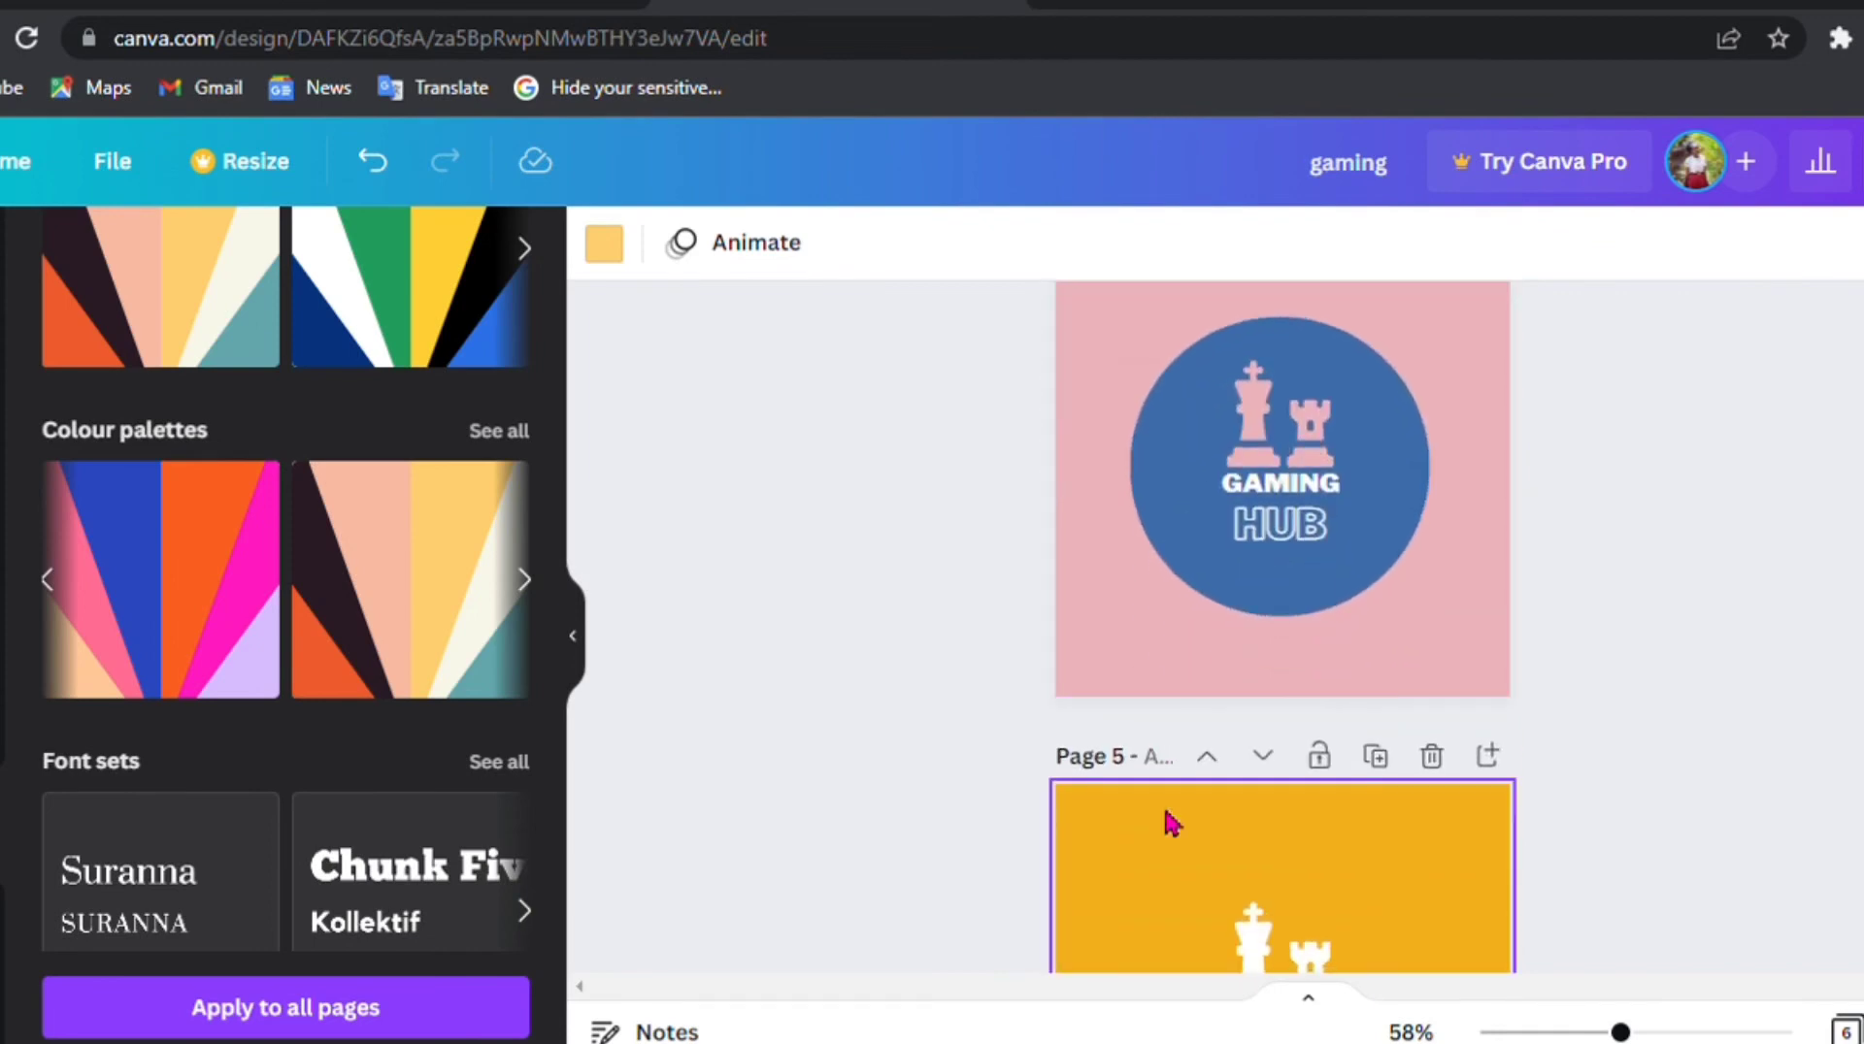
scroll(1171, 823, down, 5)
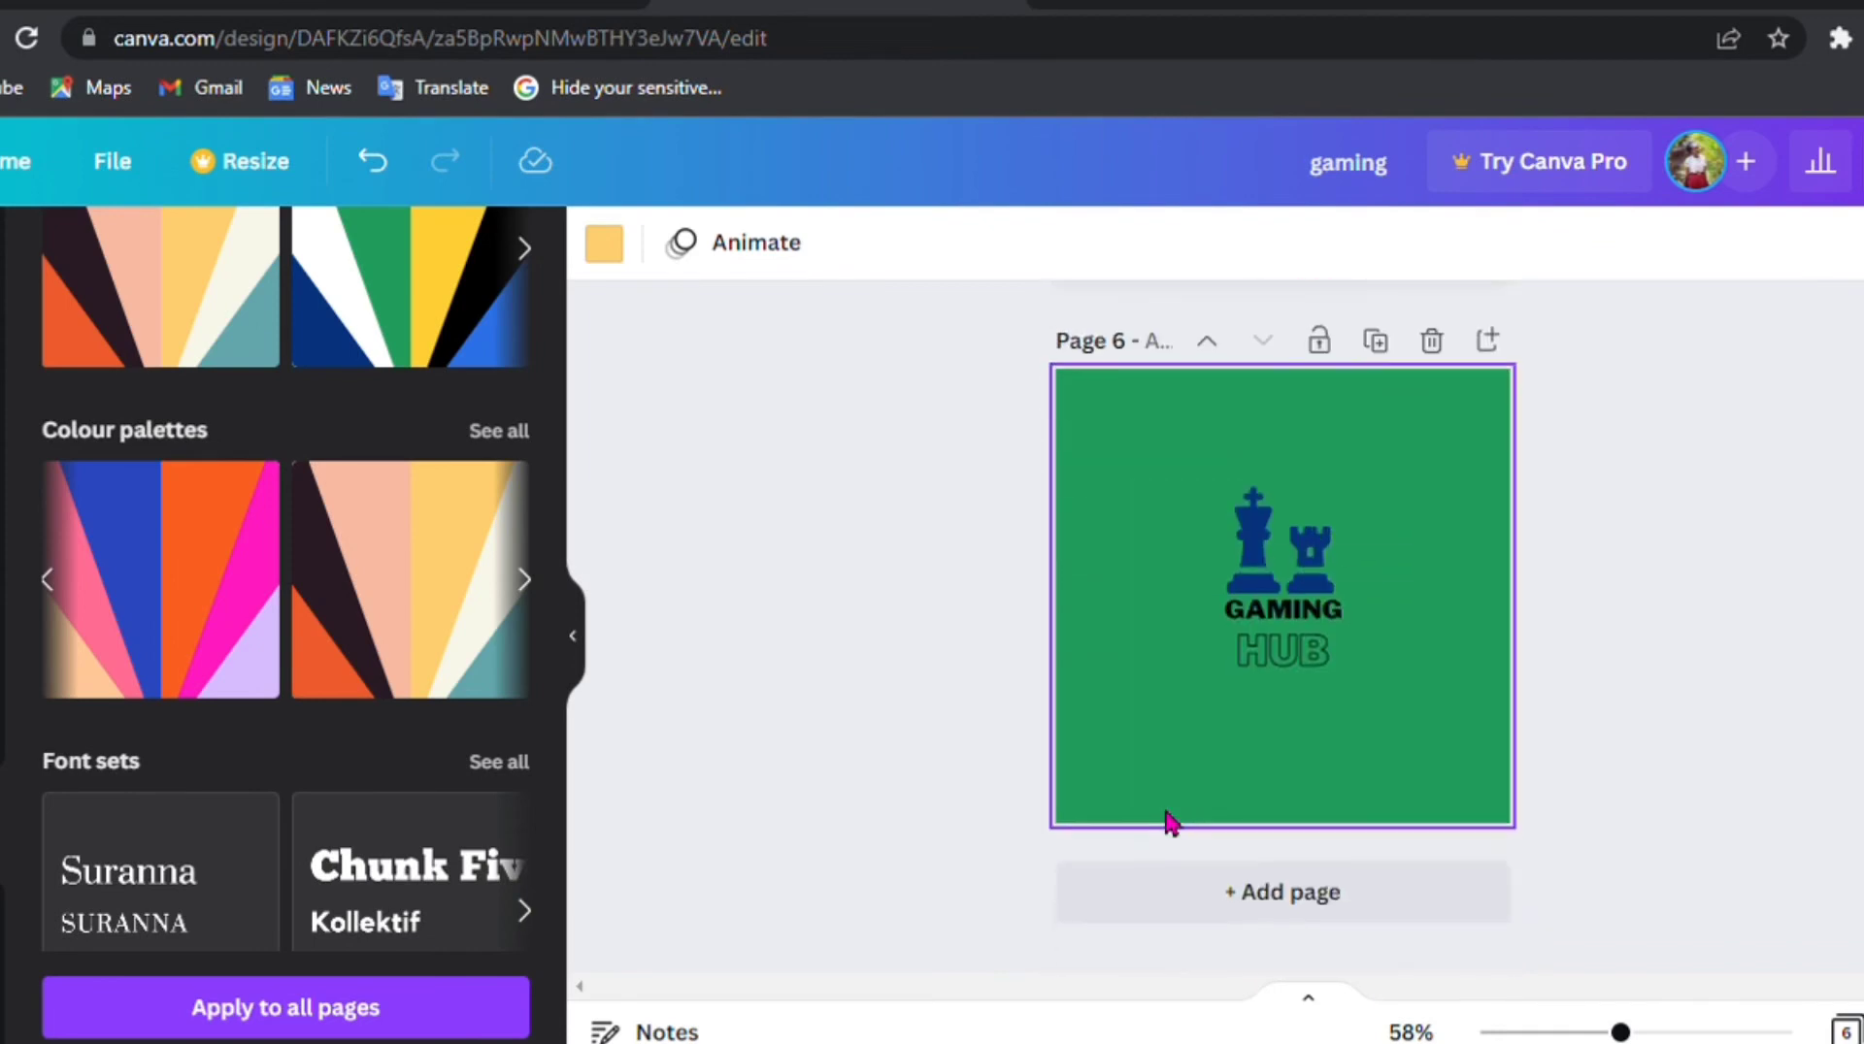
scroll(1172, 823, up, 15)
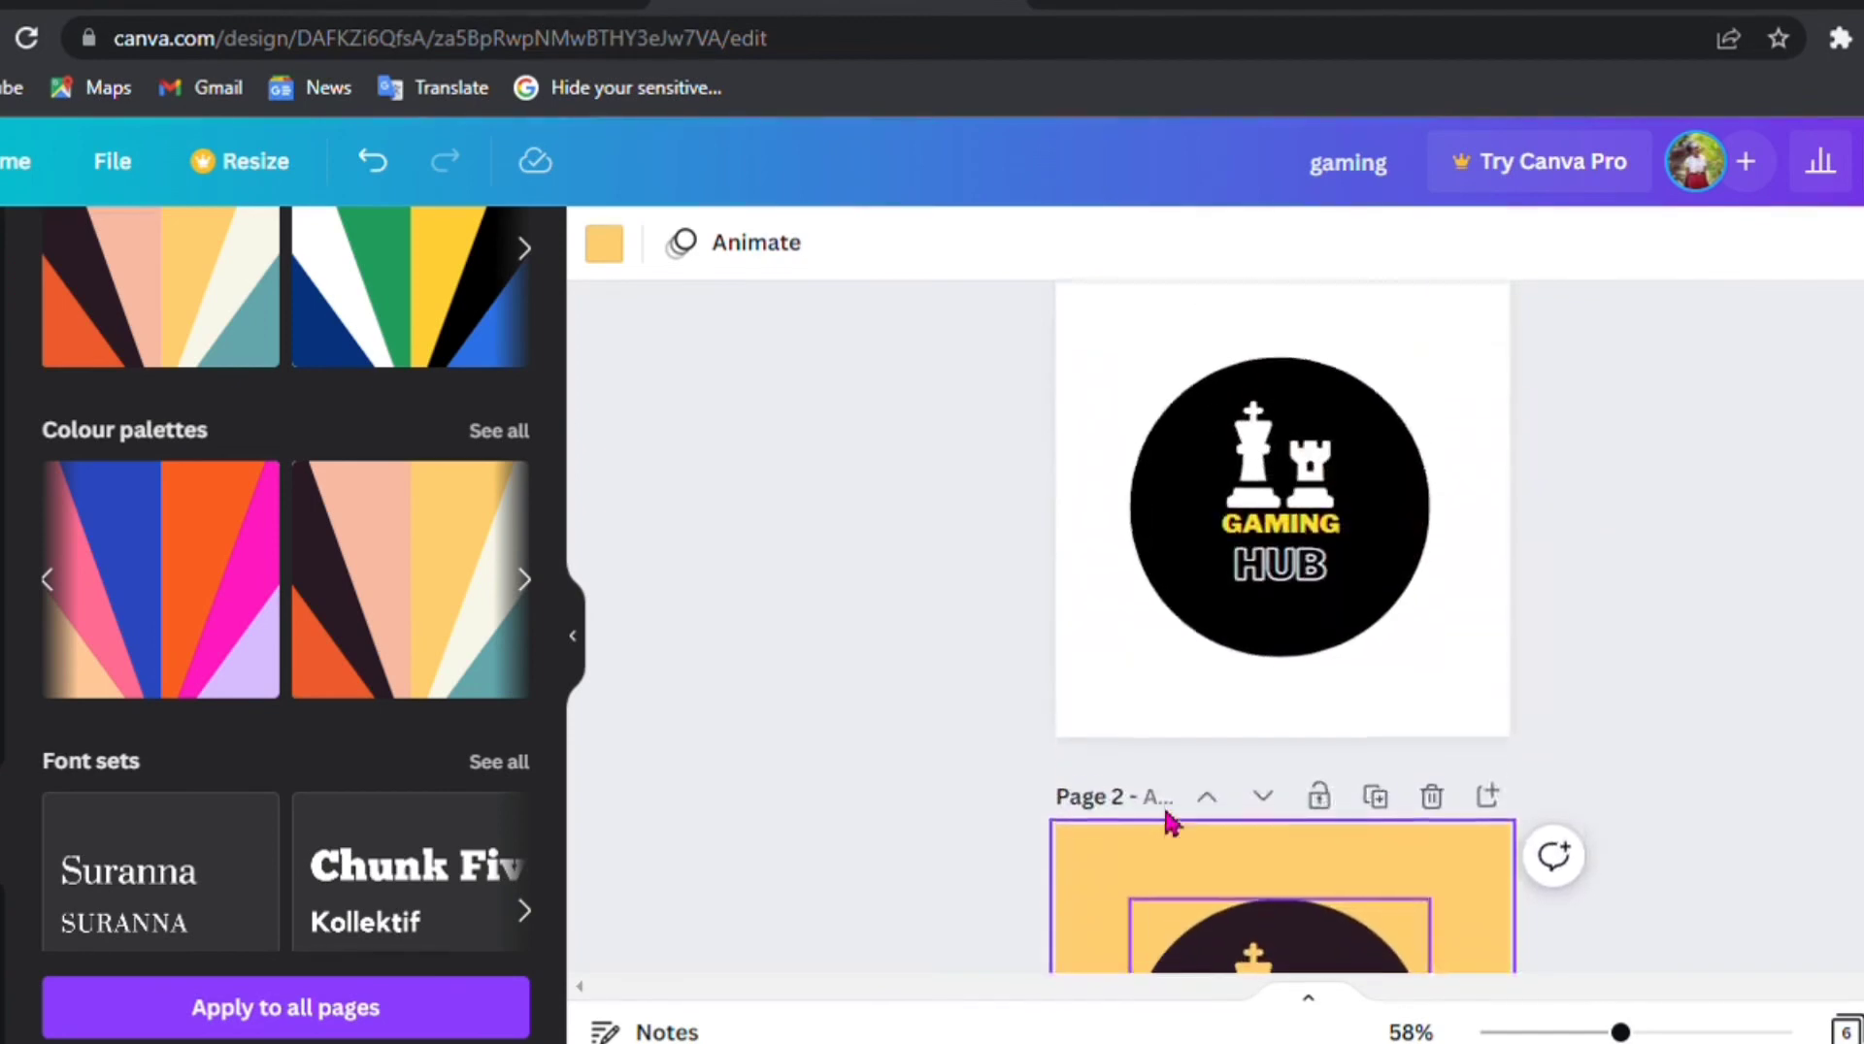
scroll(1171, 823, up, 1)
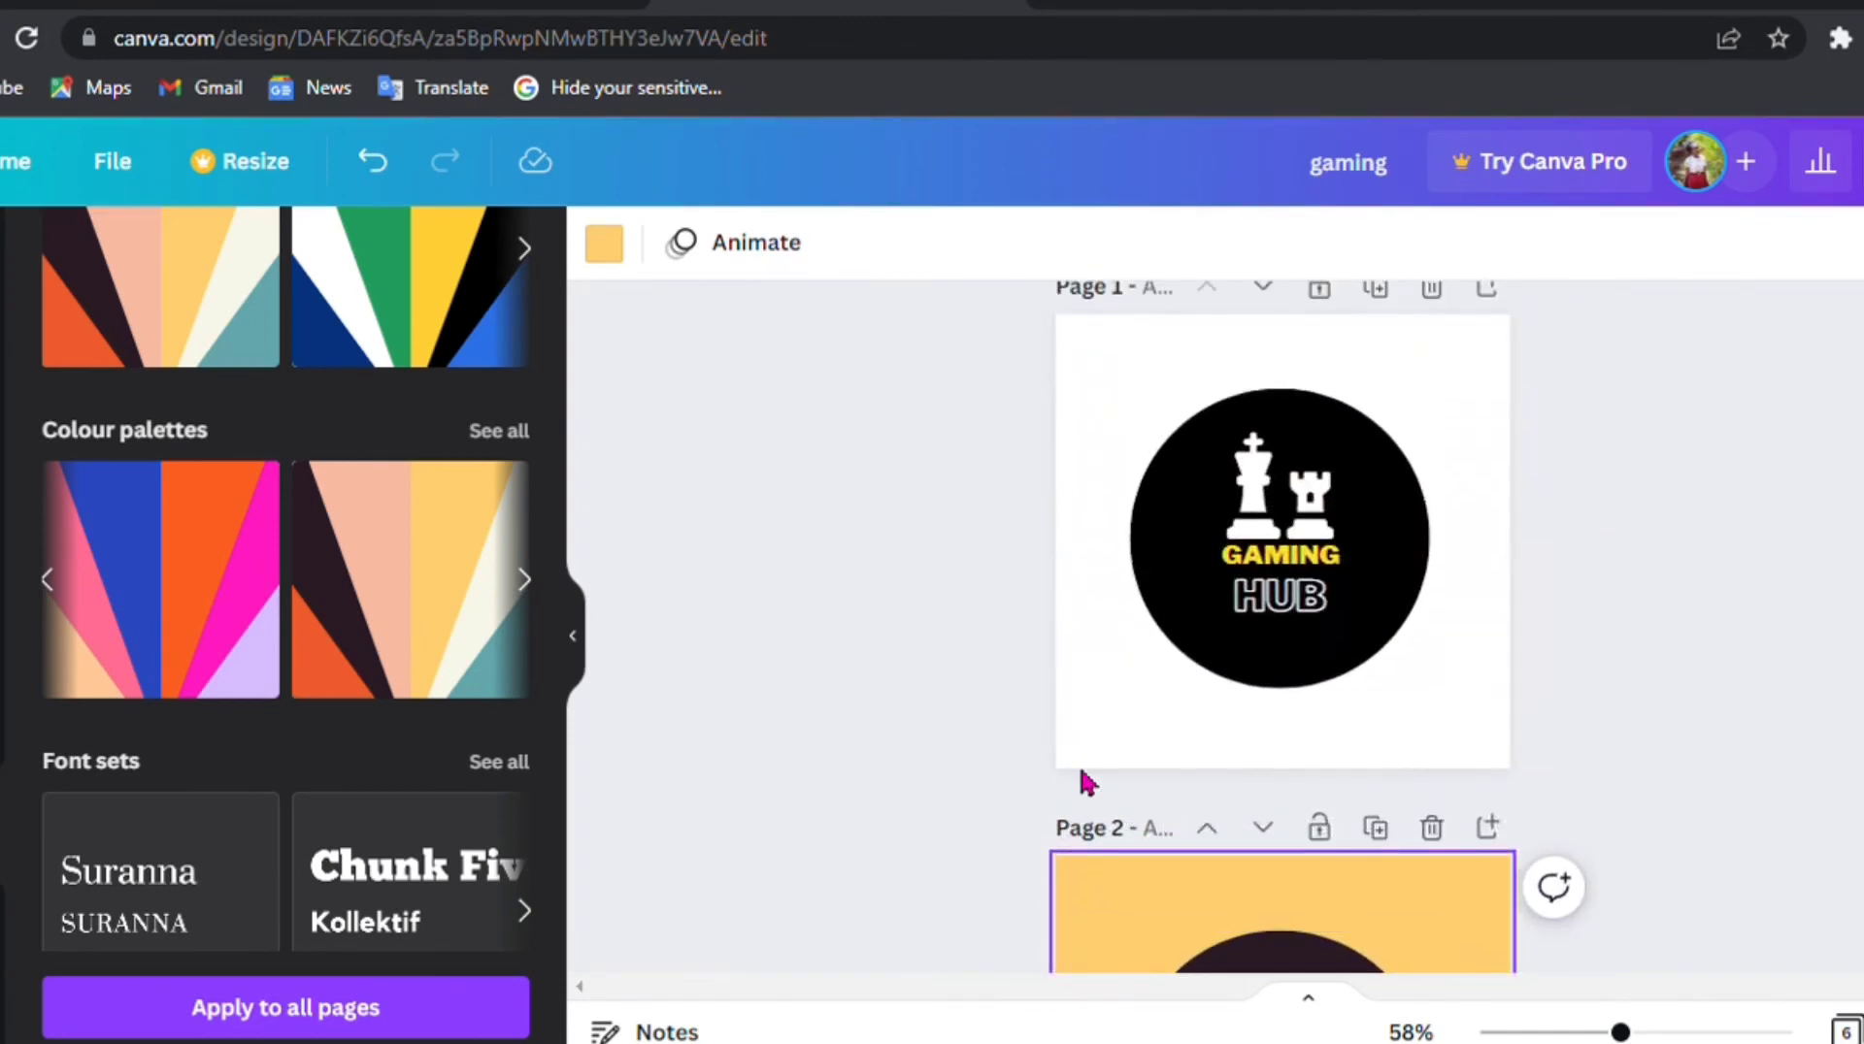
scroll(1277, 664, down, 15)
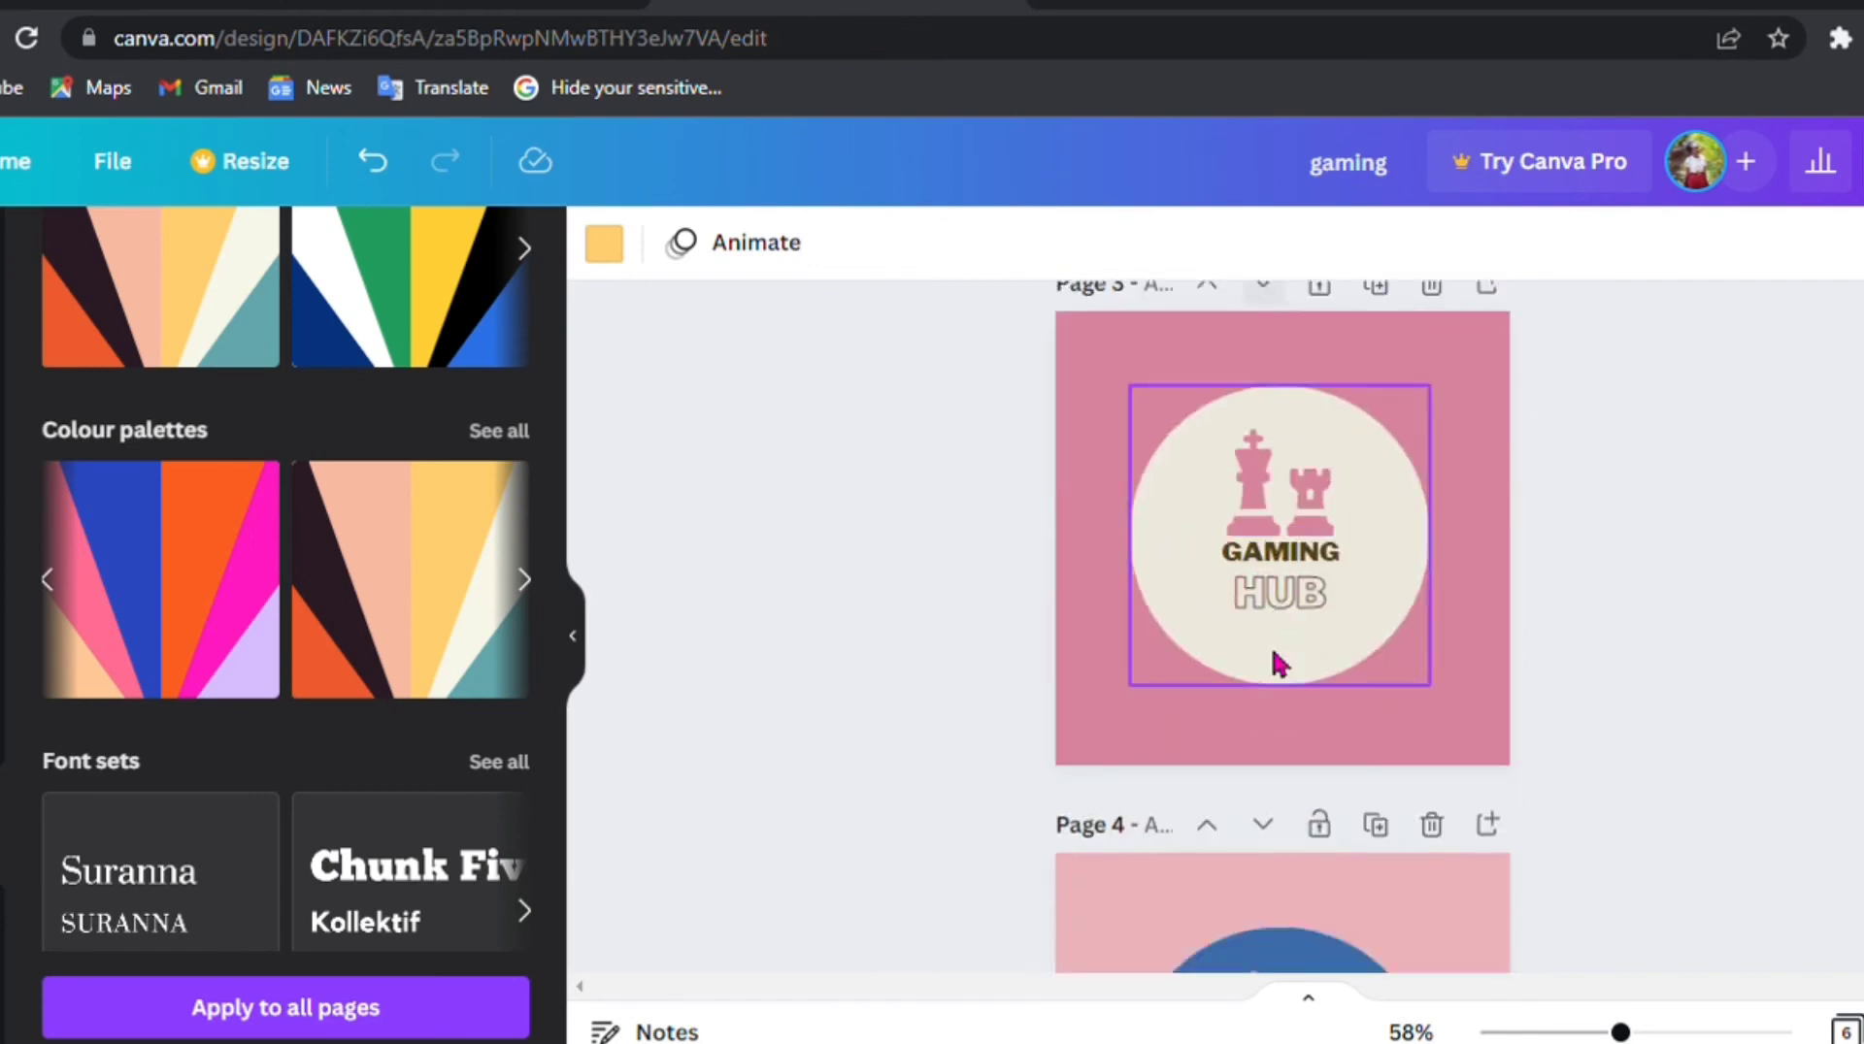
scroll(1277, 664, up, 4)
scroll(1276, 663, up, 5)
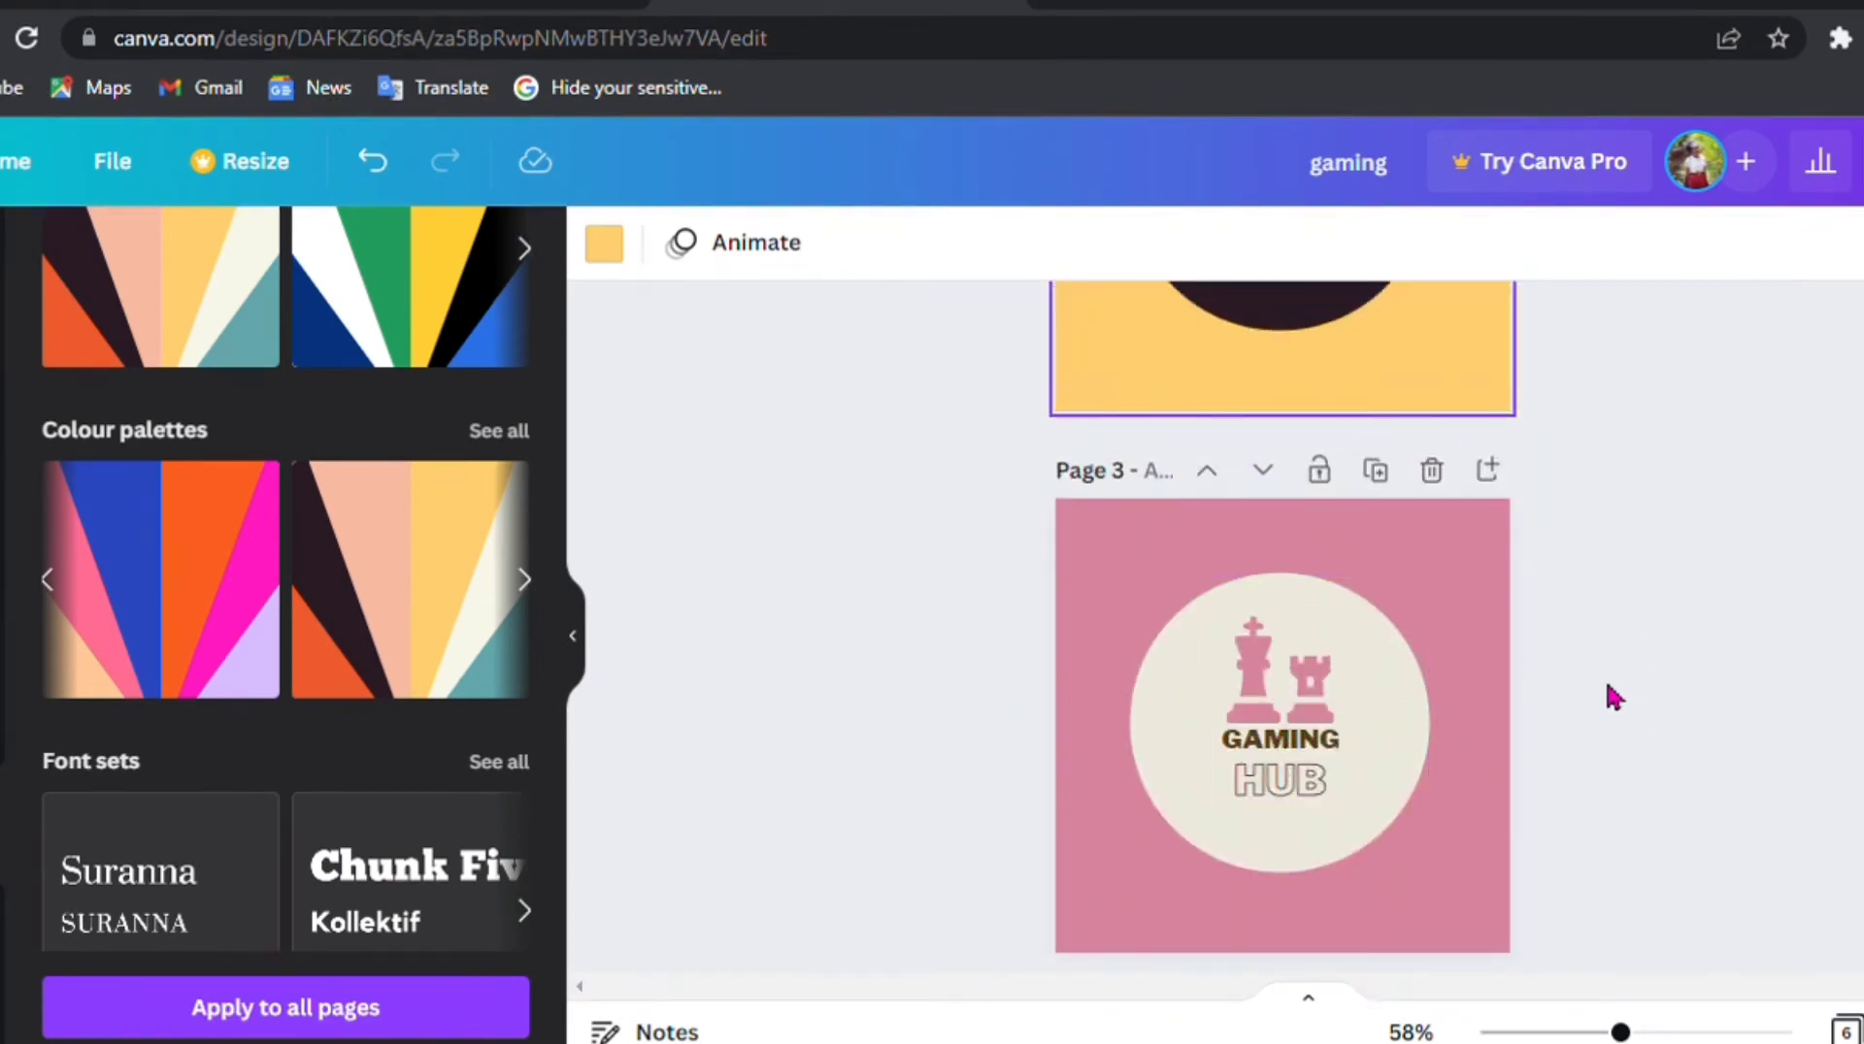
scroll(1590, 684, down, 3)
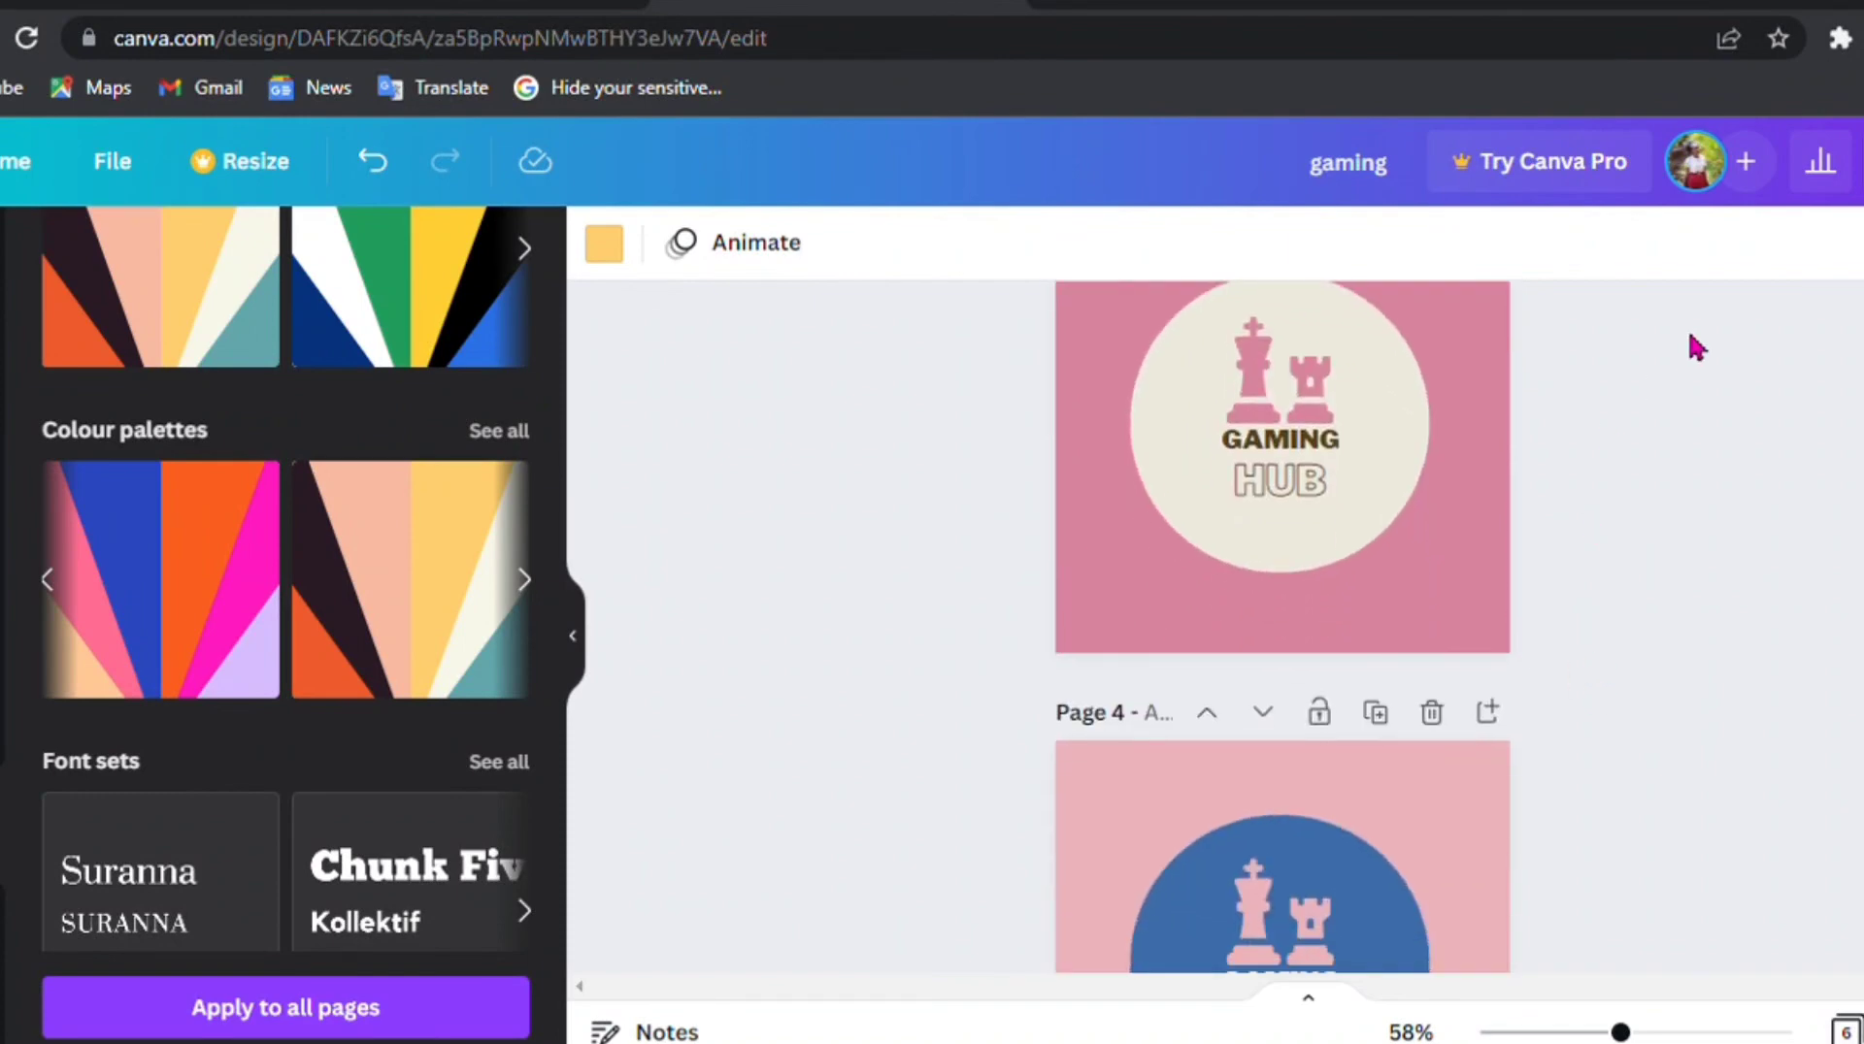
- Download only page 3, the pink and cream logo variation, as a PNG file
click(141, 165)
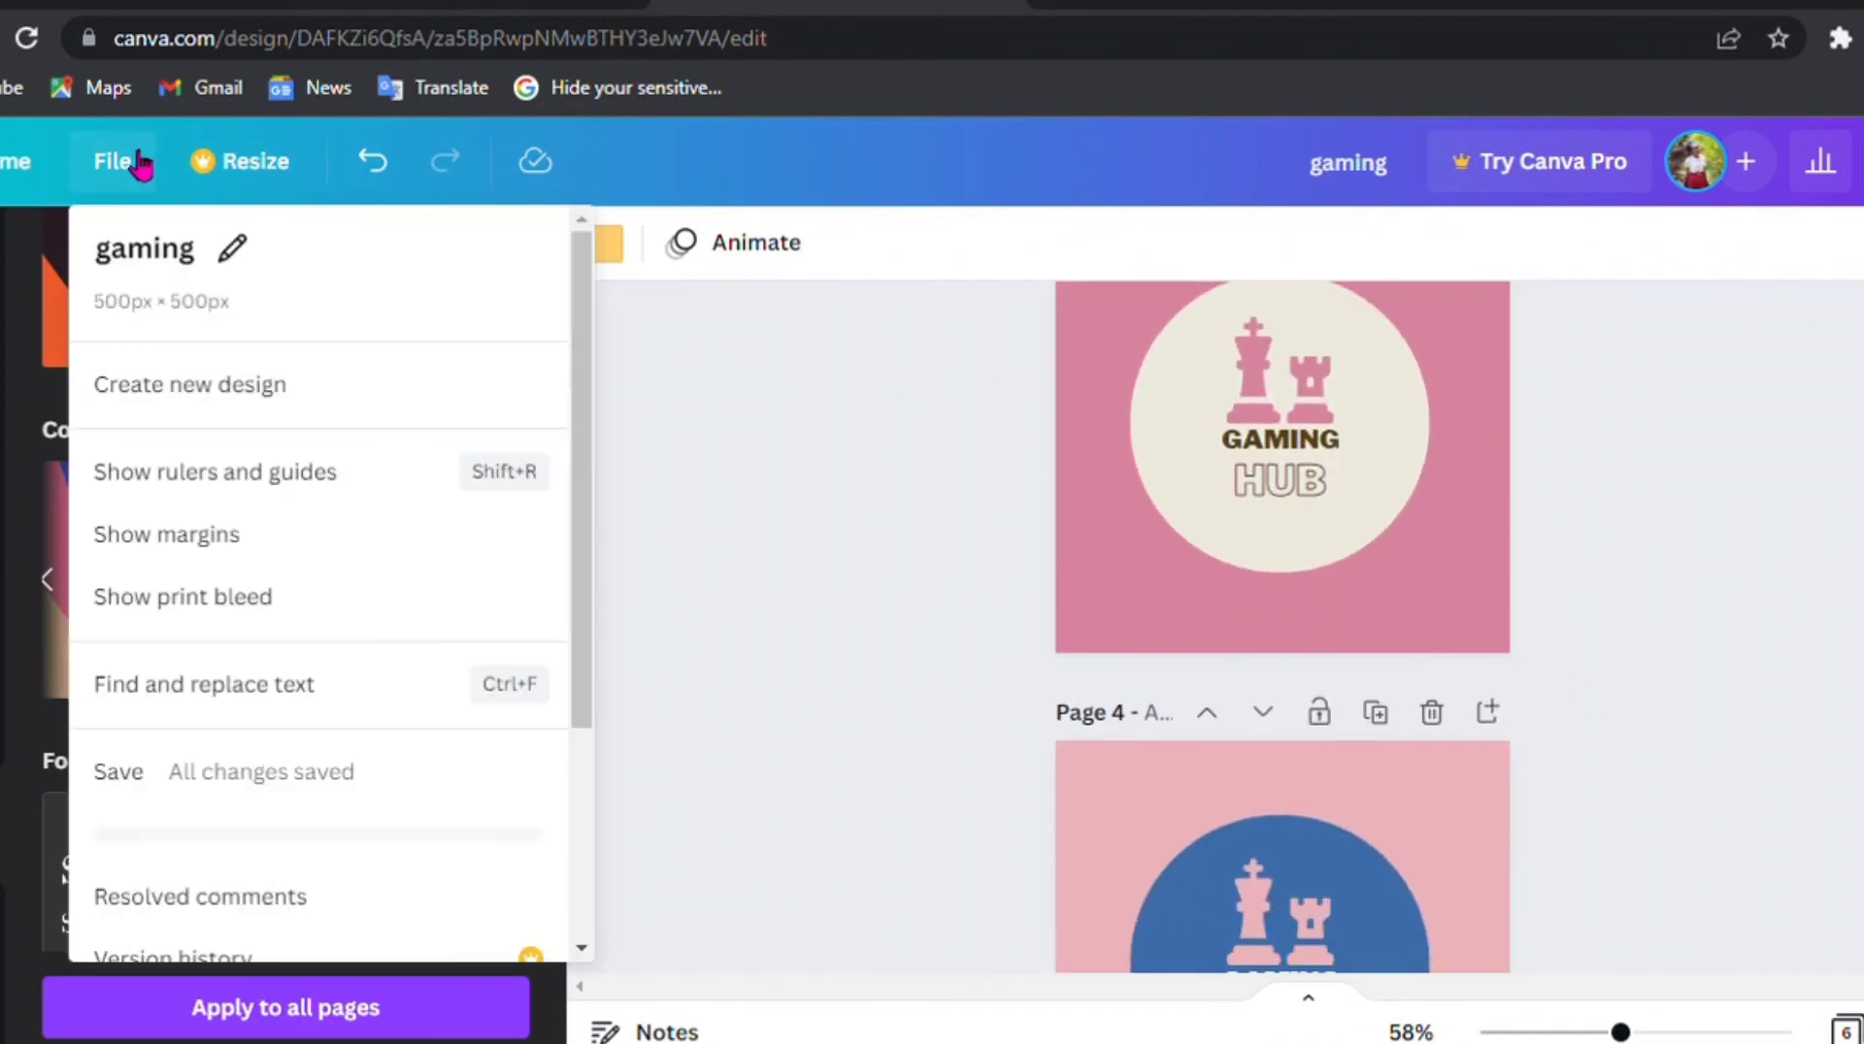
scroll(241, 719, down, 2)
scroll(244, 742, down, 1)
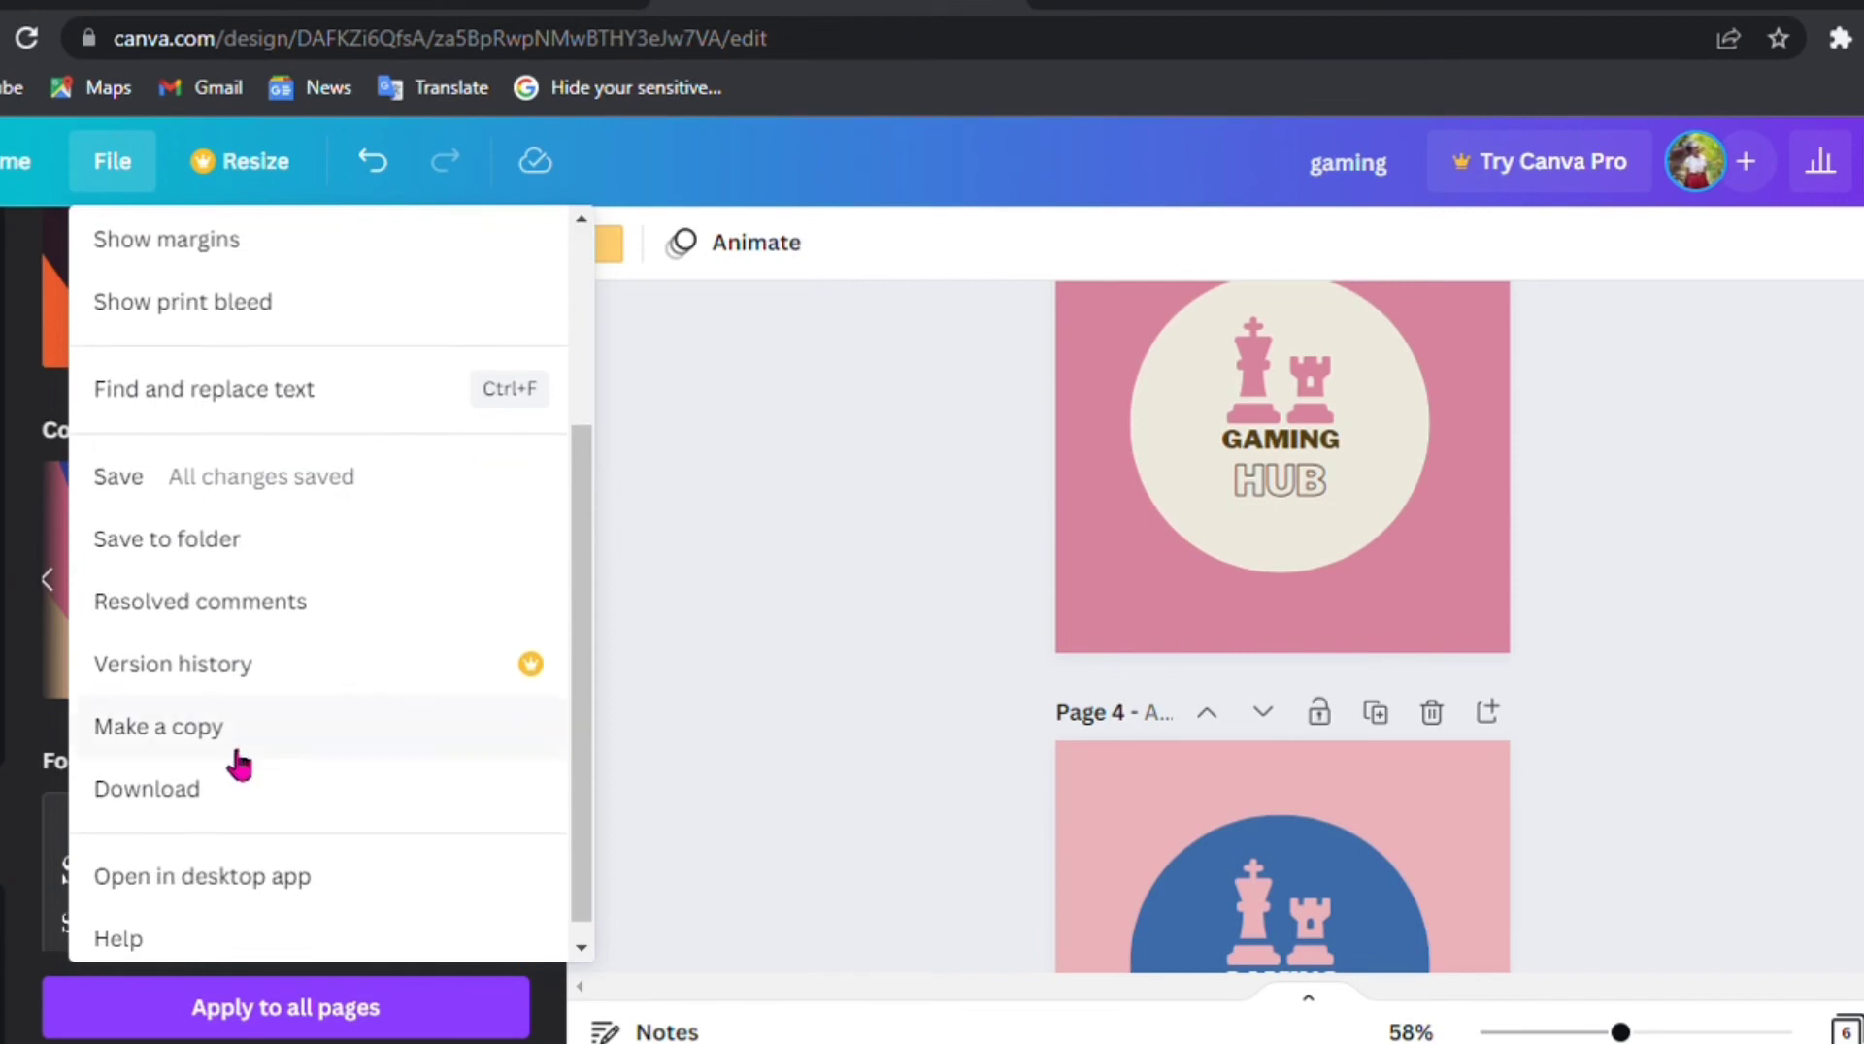
click(238, 810)
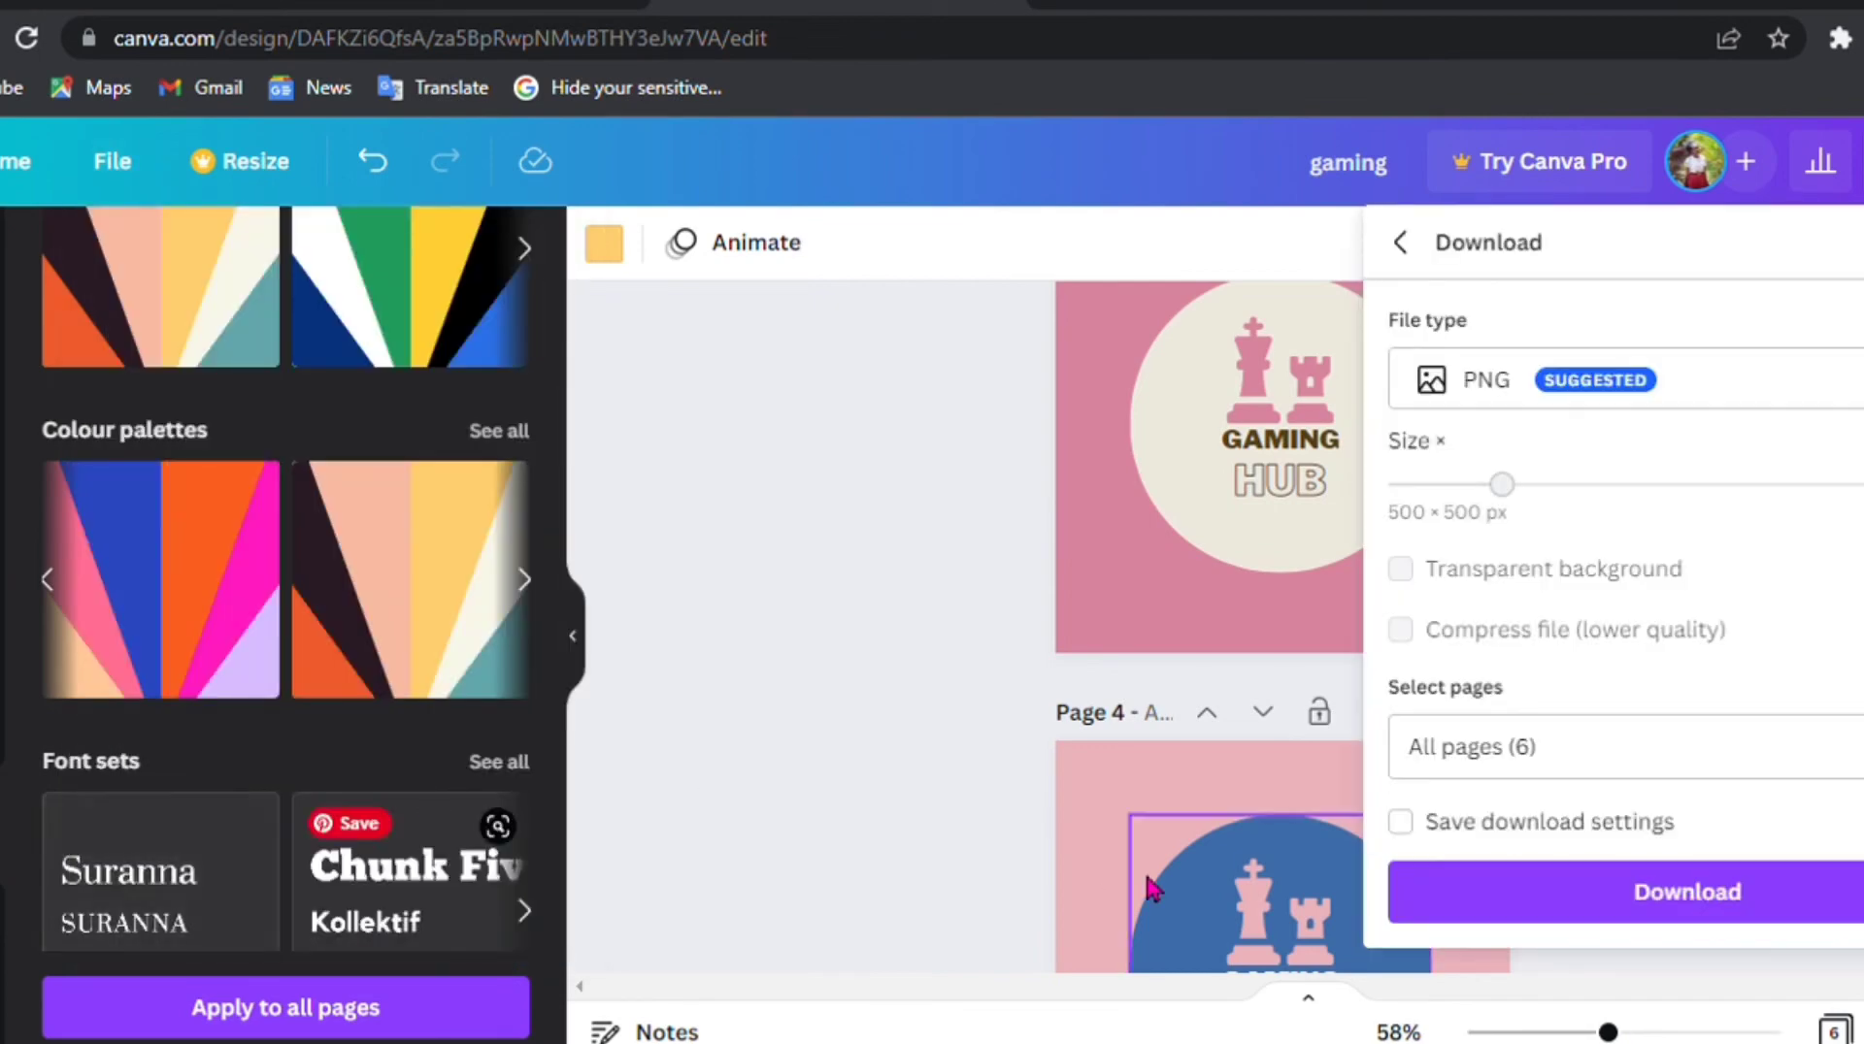
click(1747, 747)
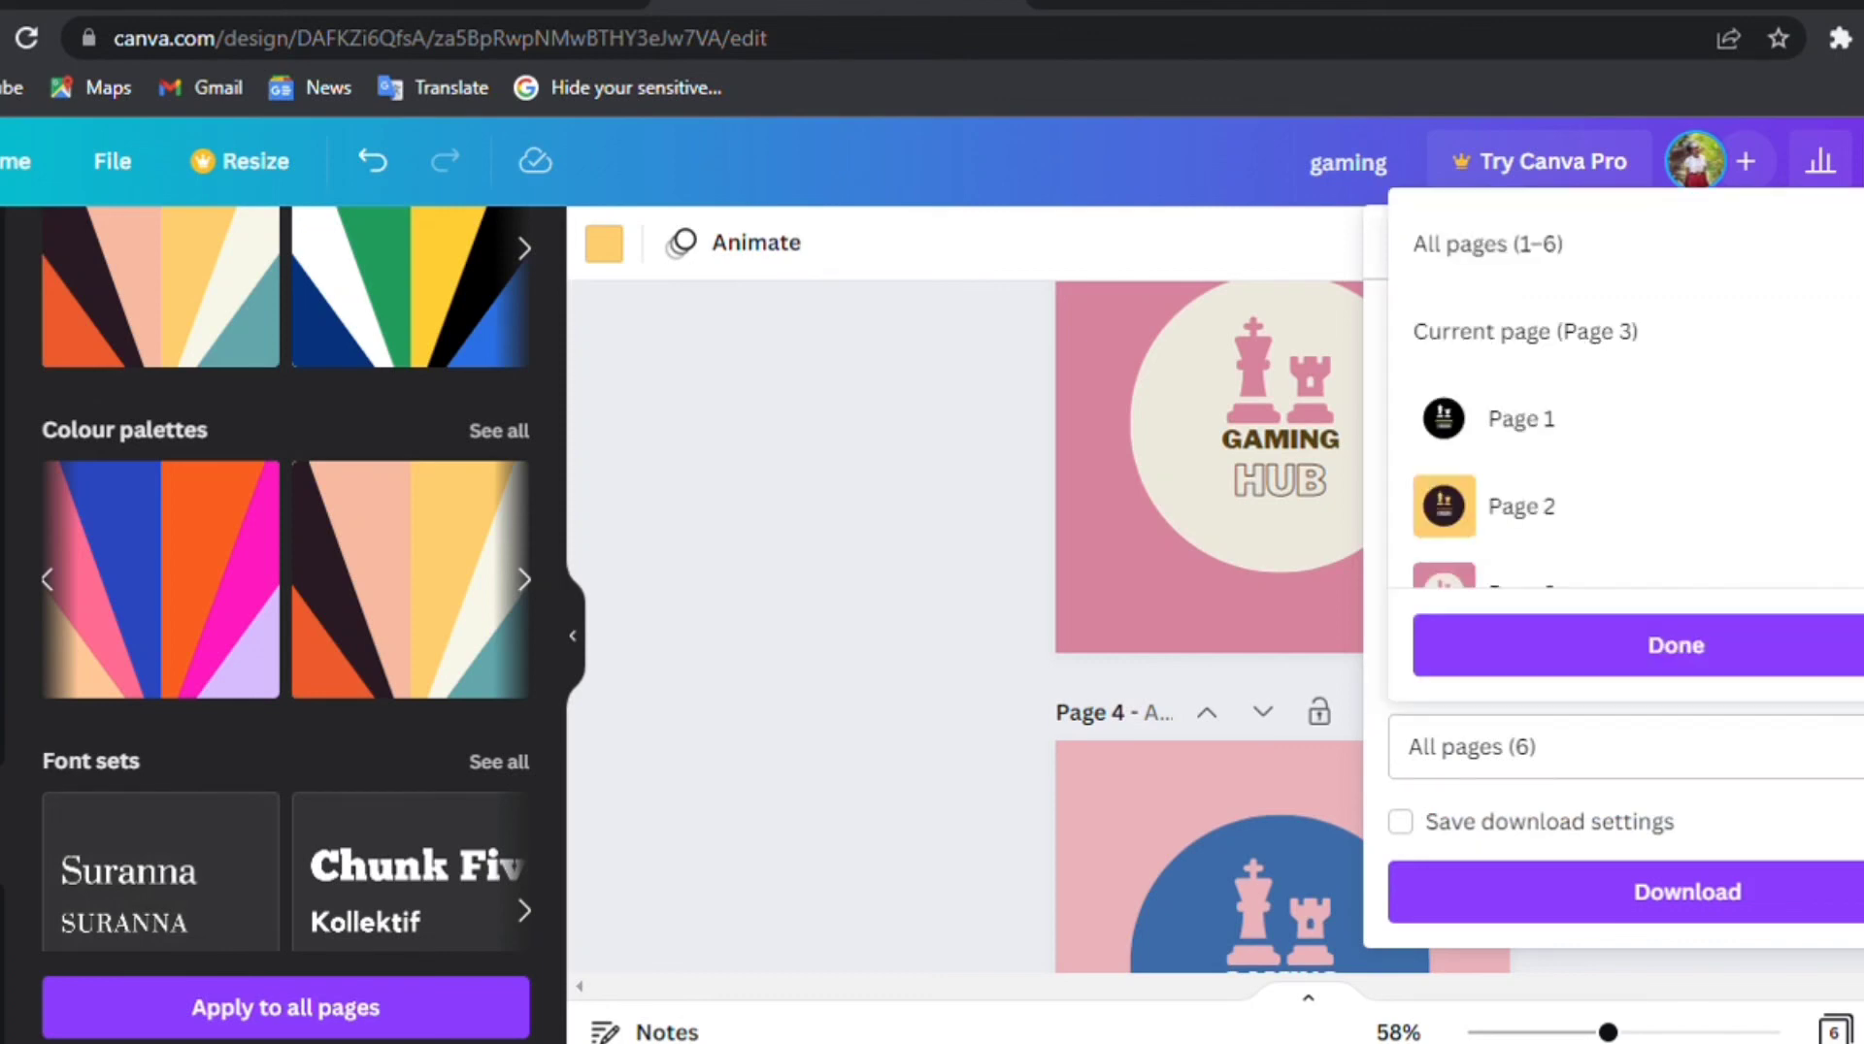
click(1835, 243)
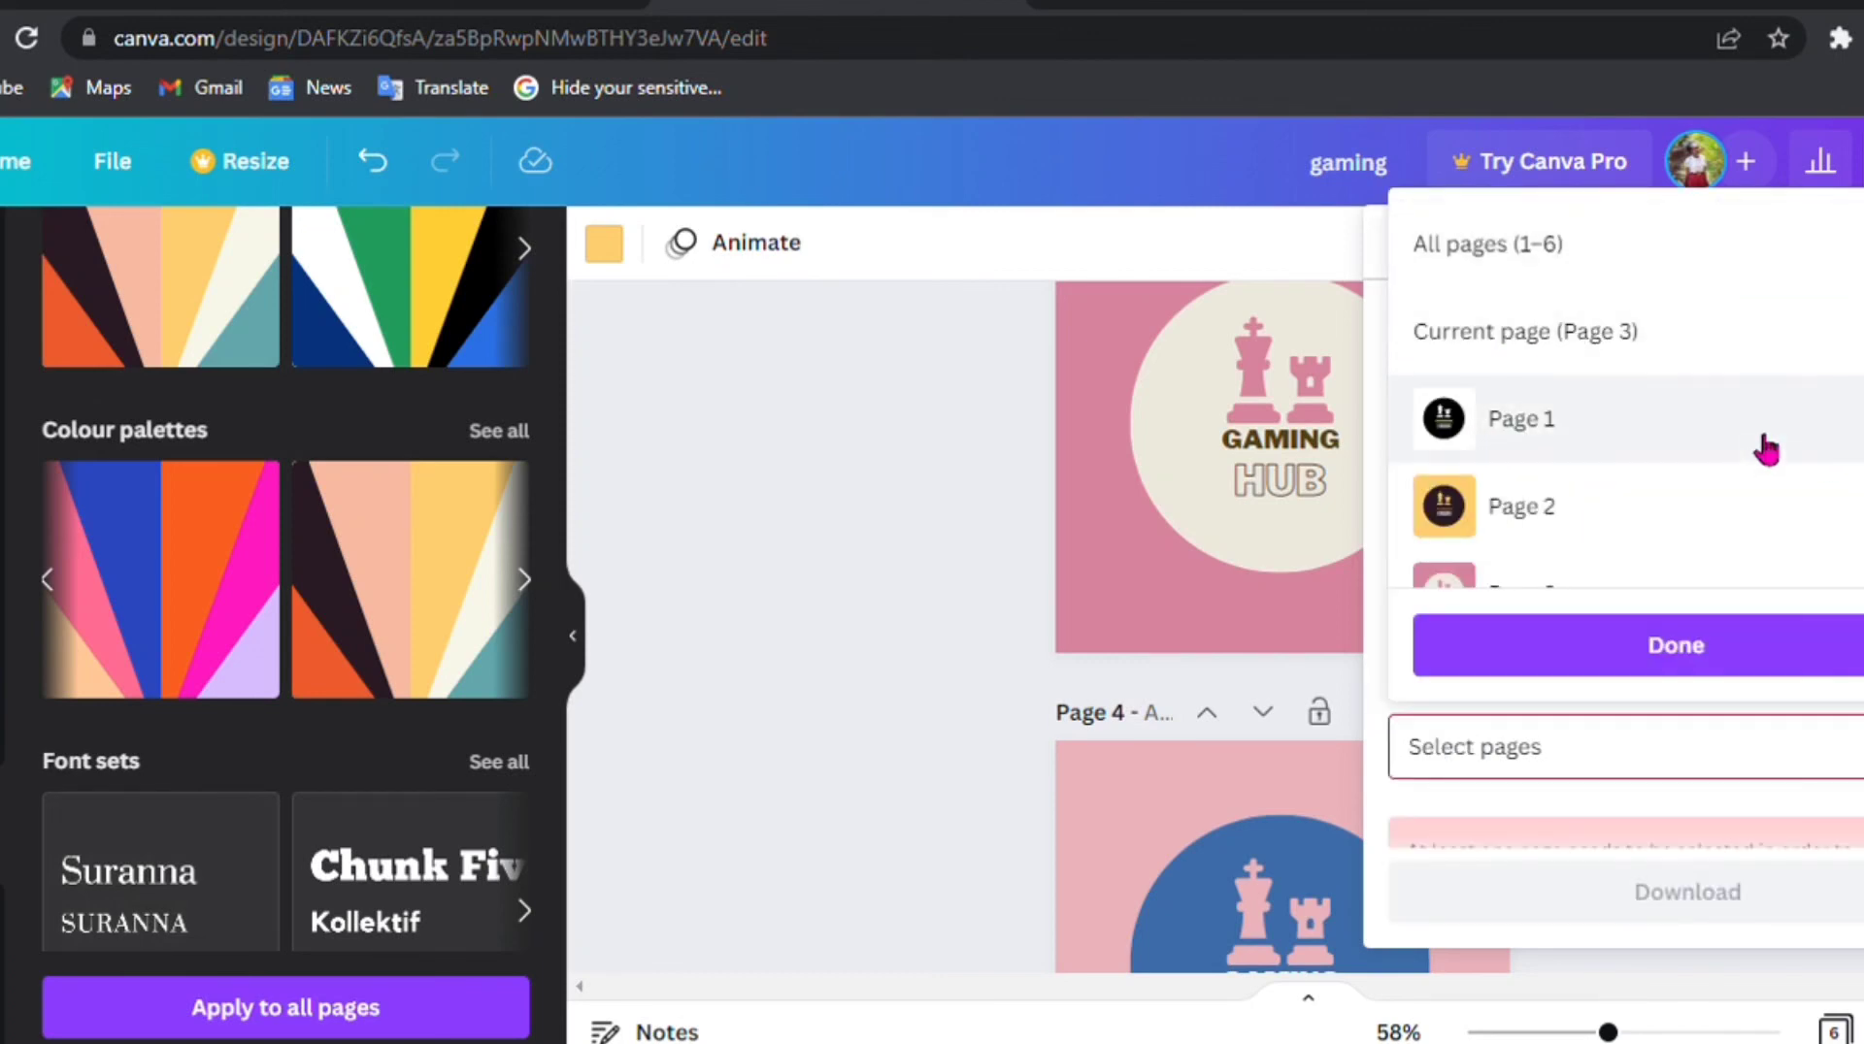
scroll(1766, 448, down, 4)
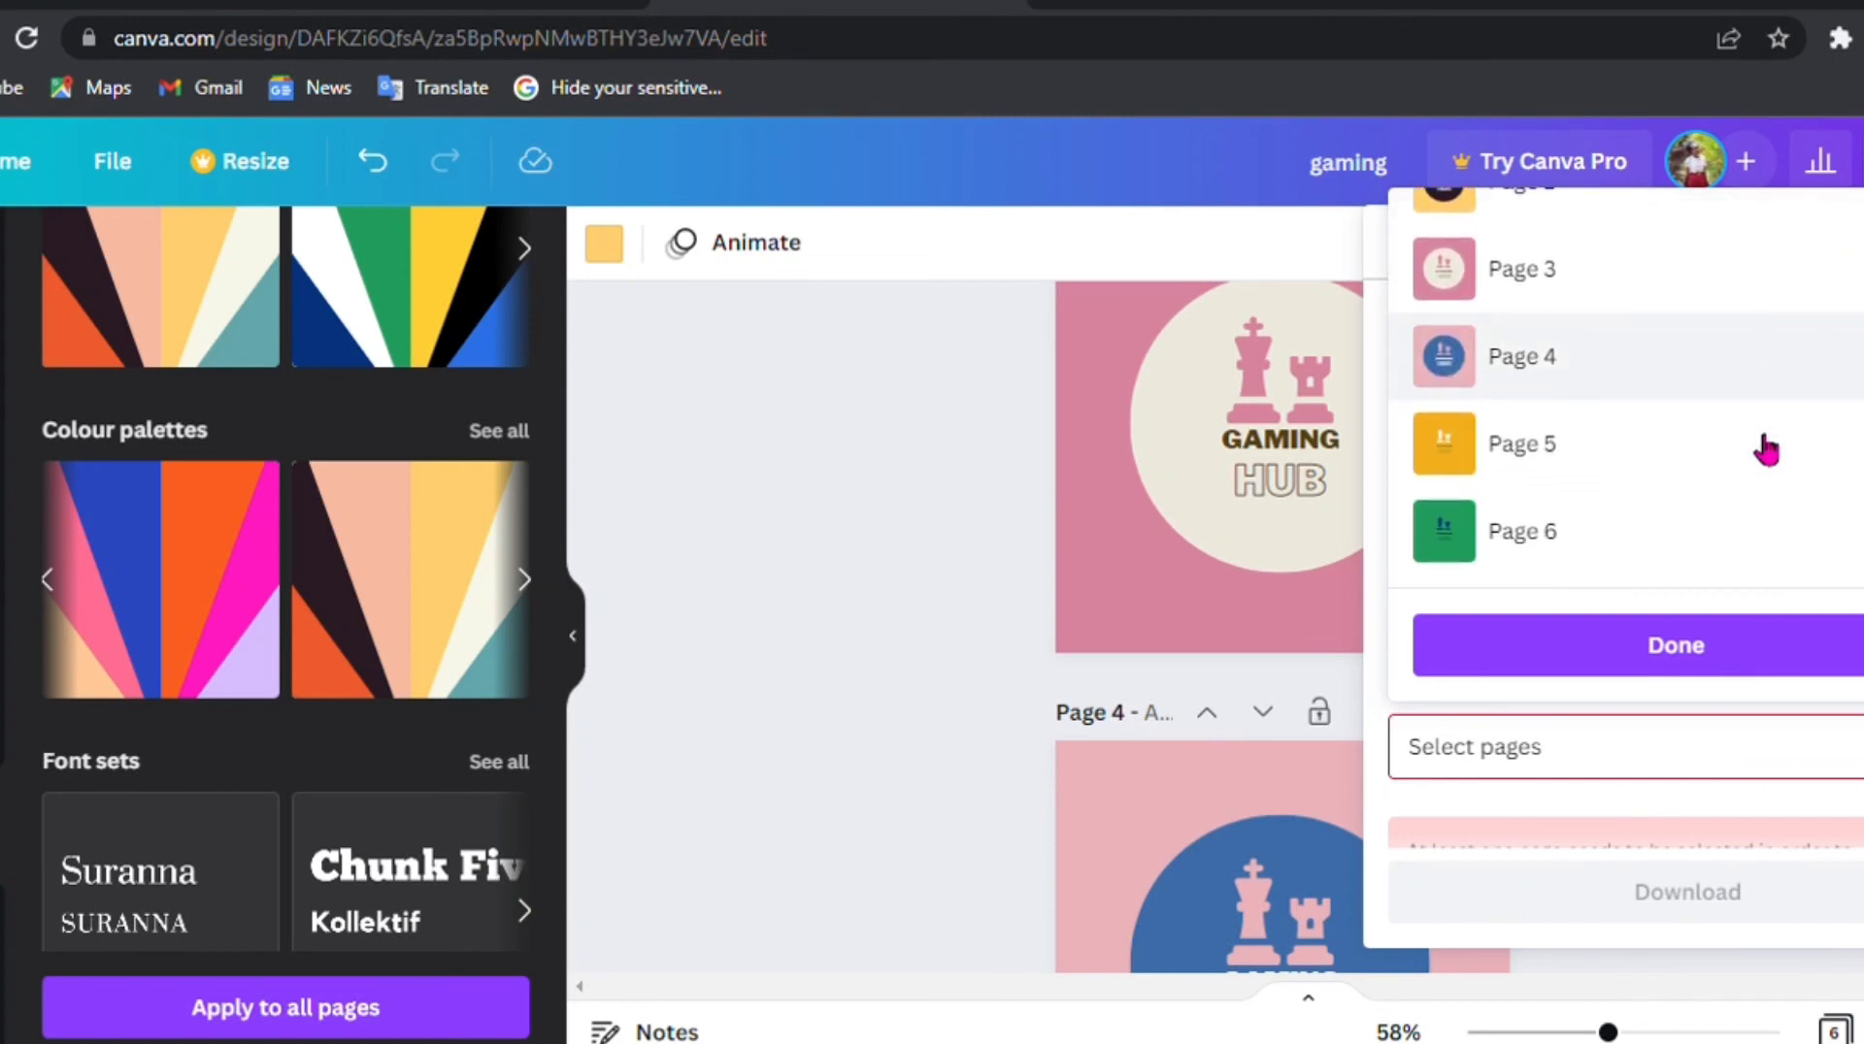
click(1588, 294)
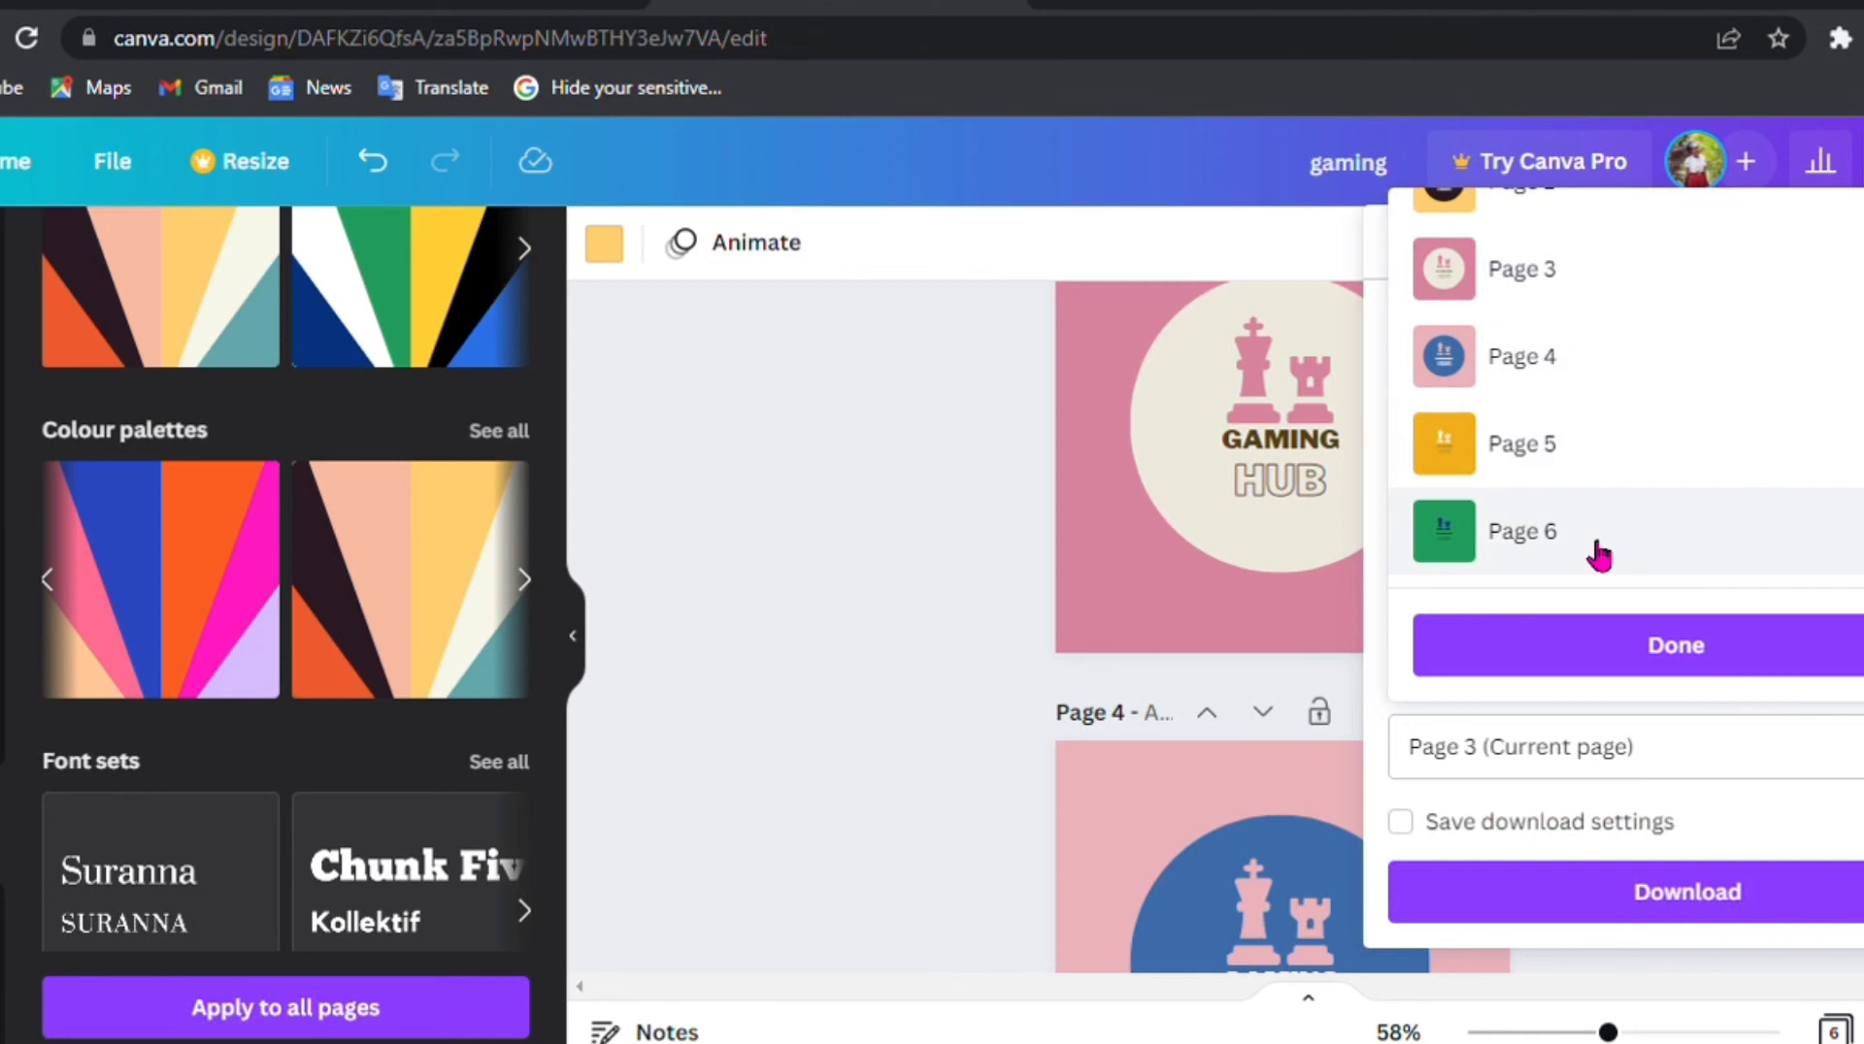
click(1614, 641)
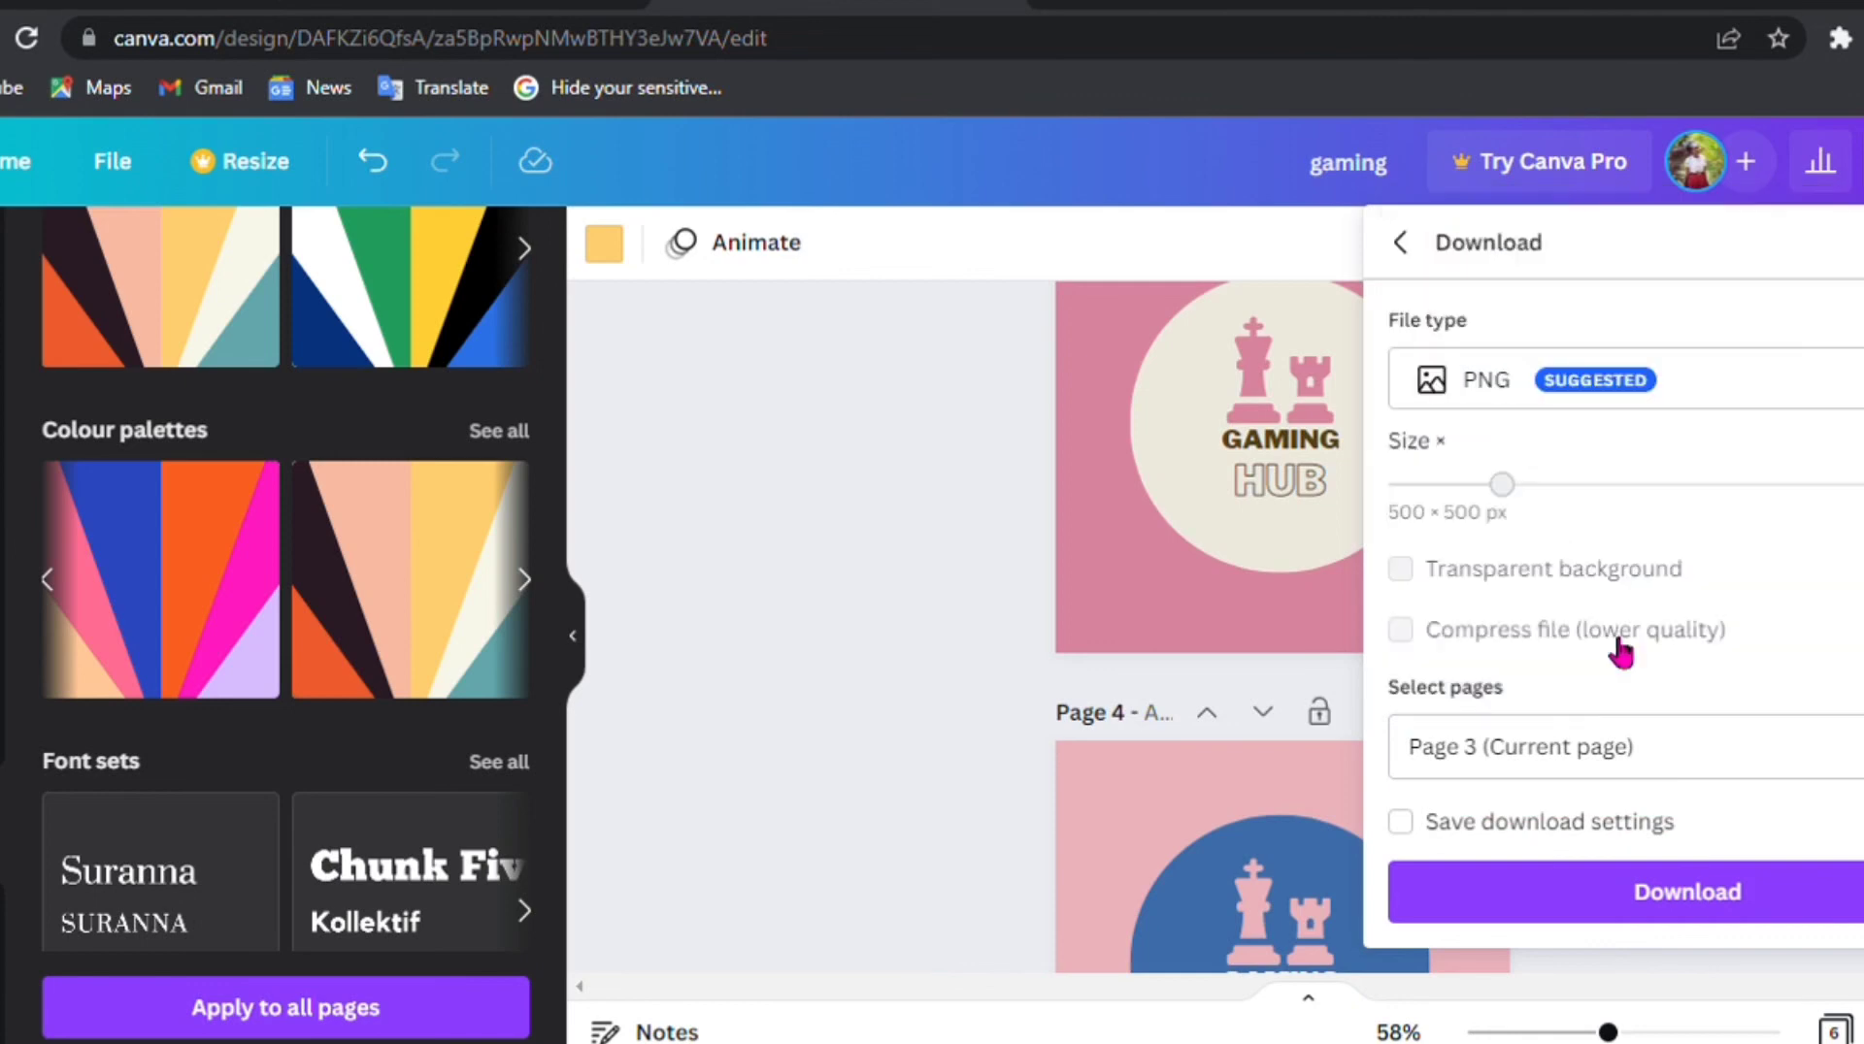
click(1677, 898)
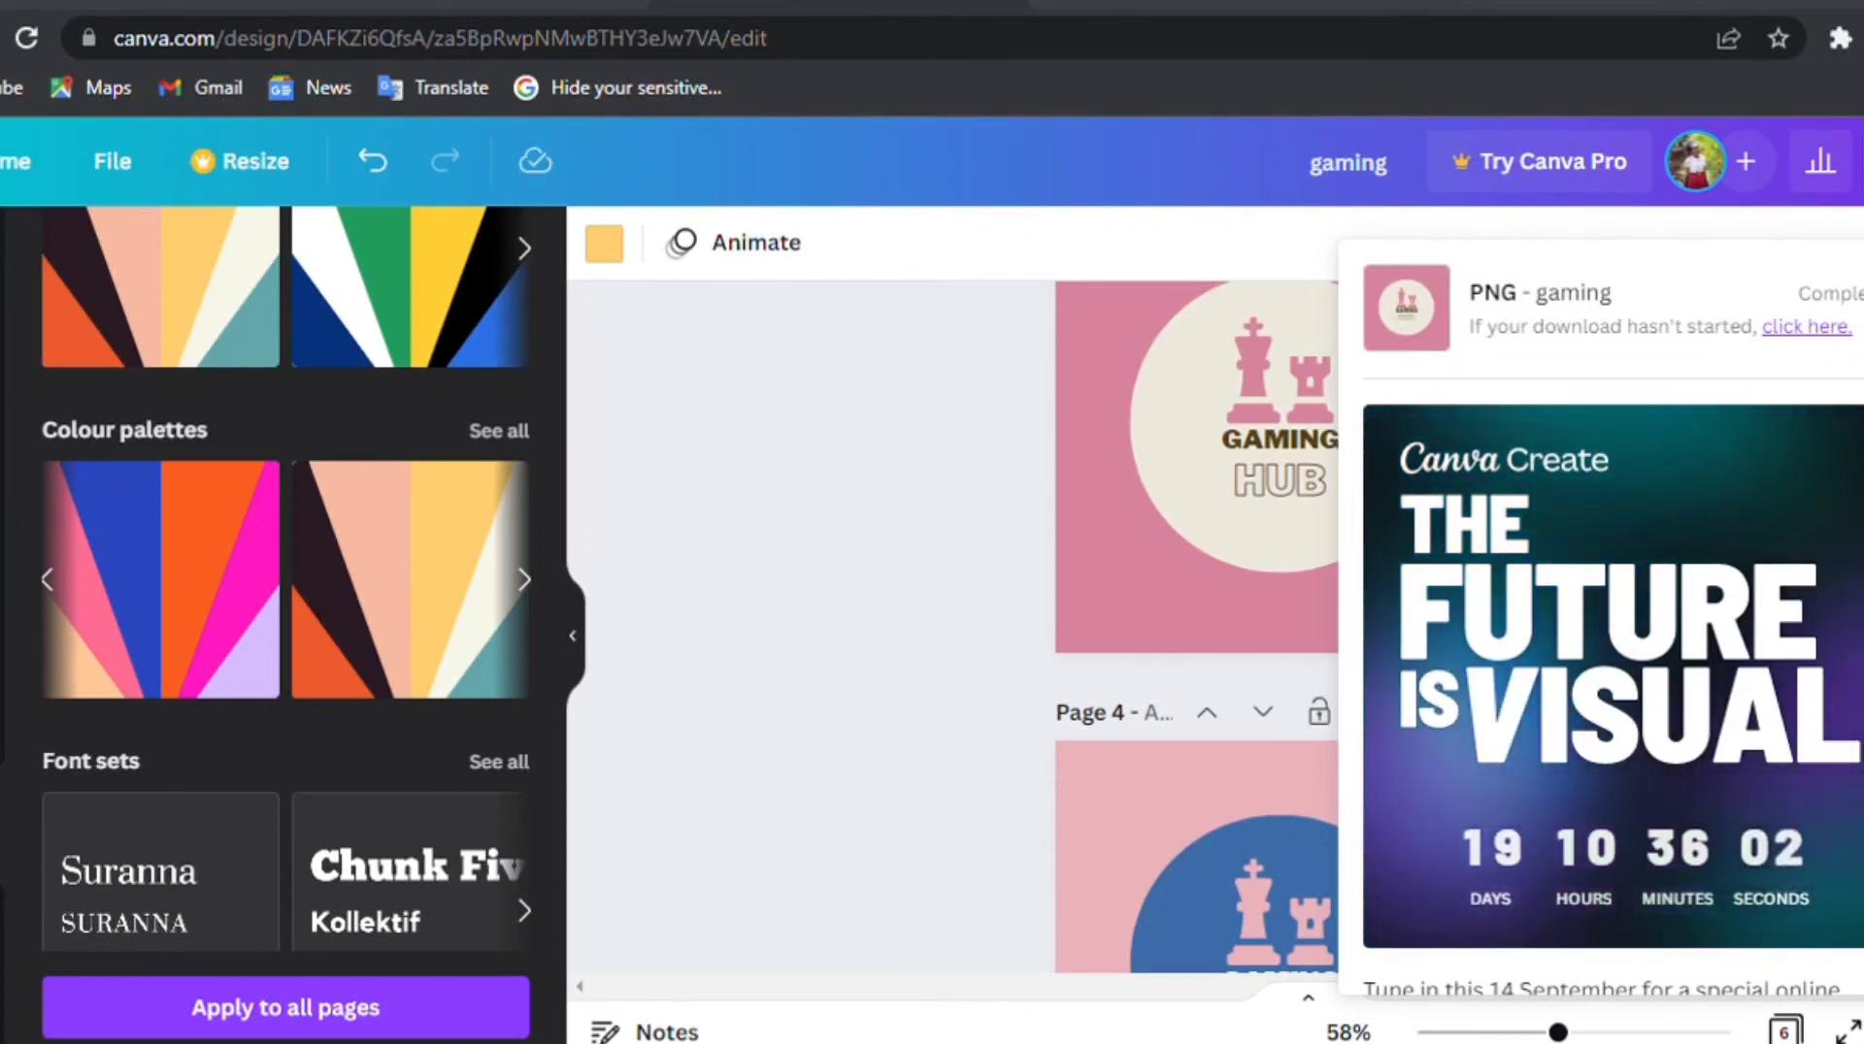
click(979, 448)
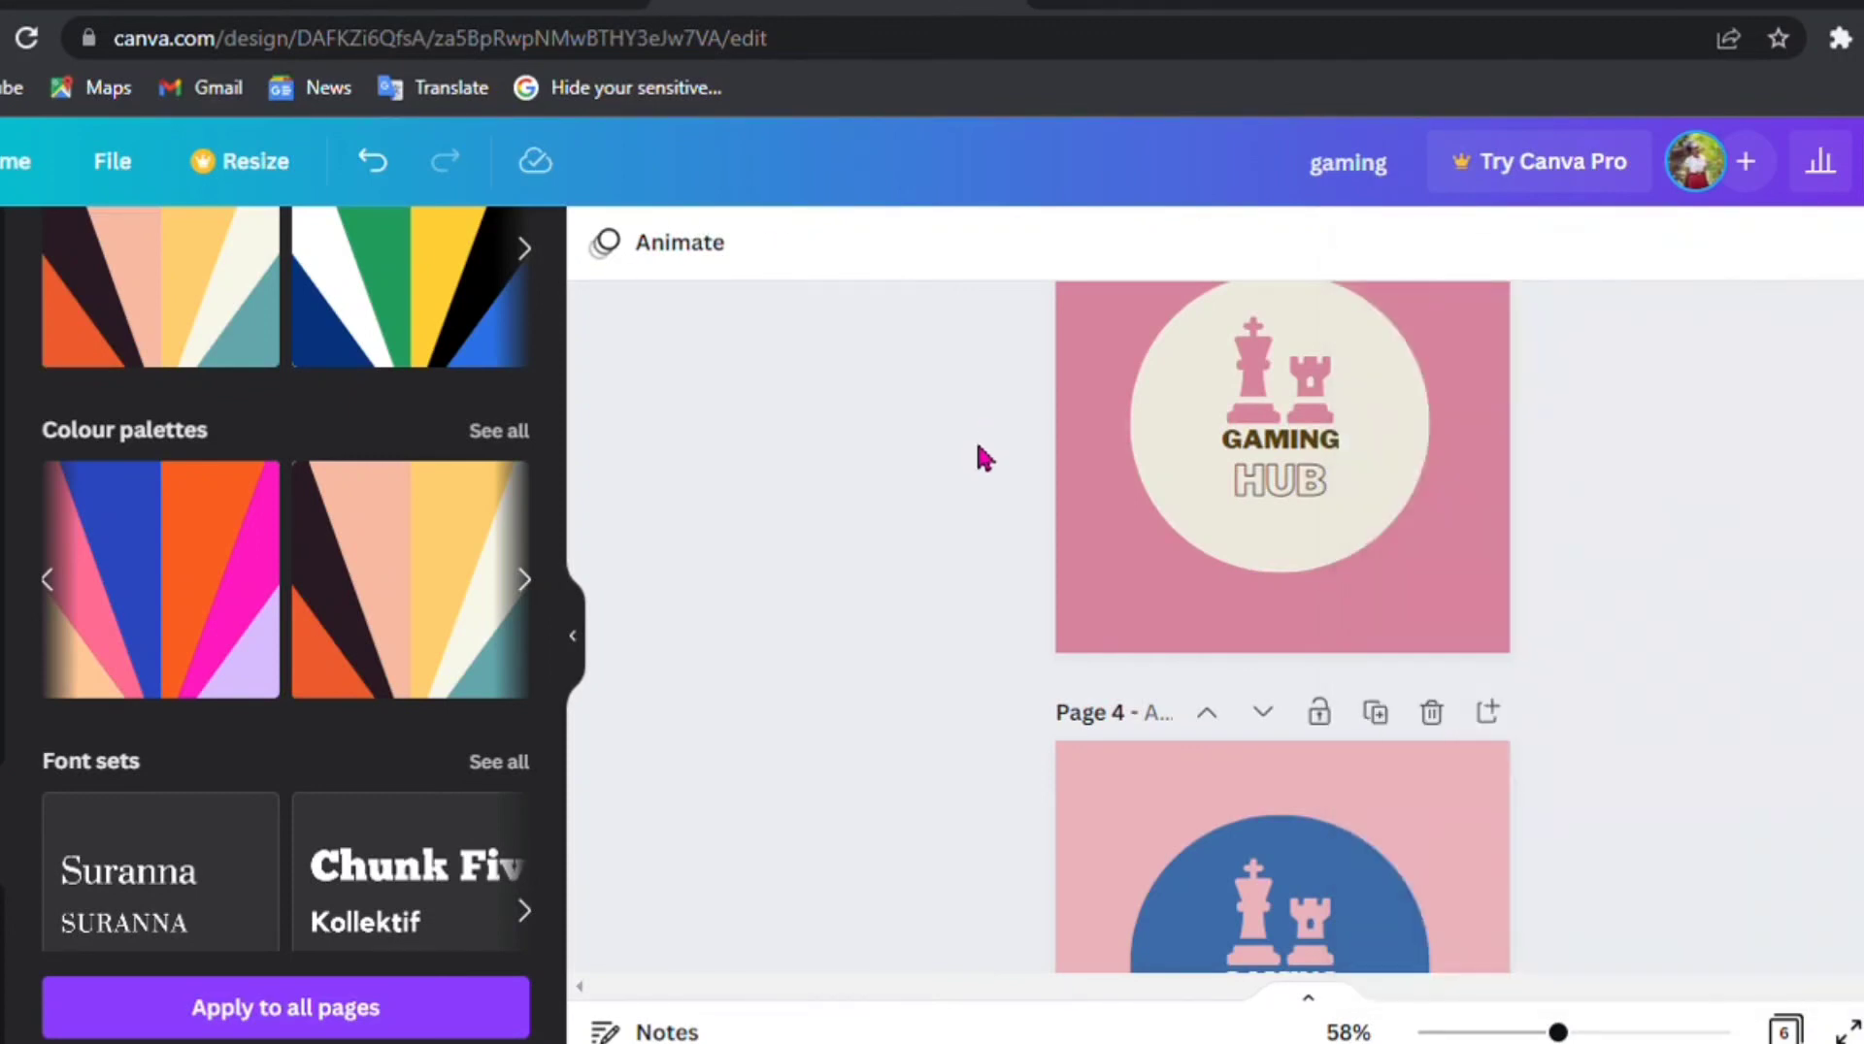
scroll(794, 666, down, 10)
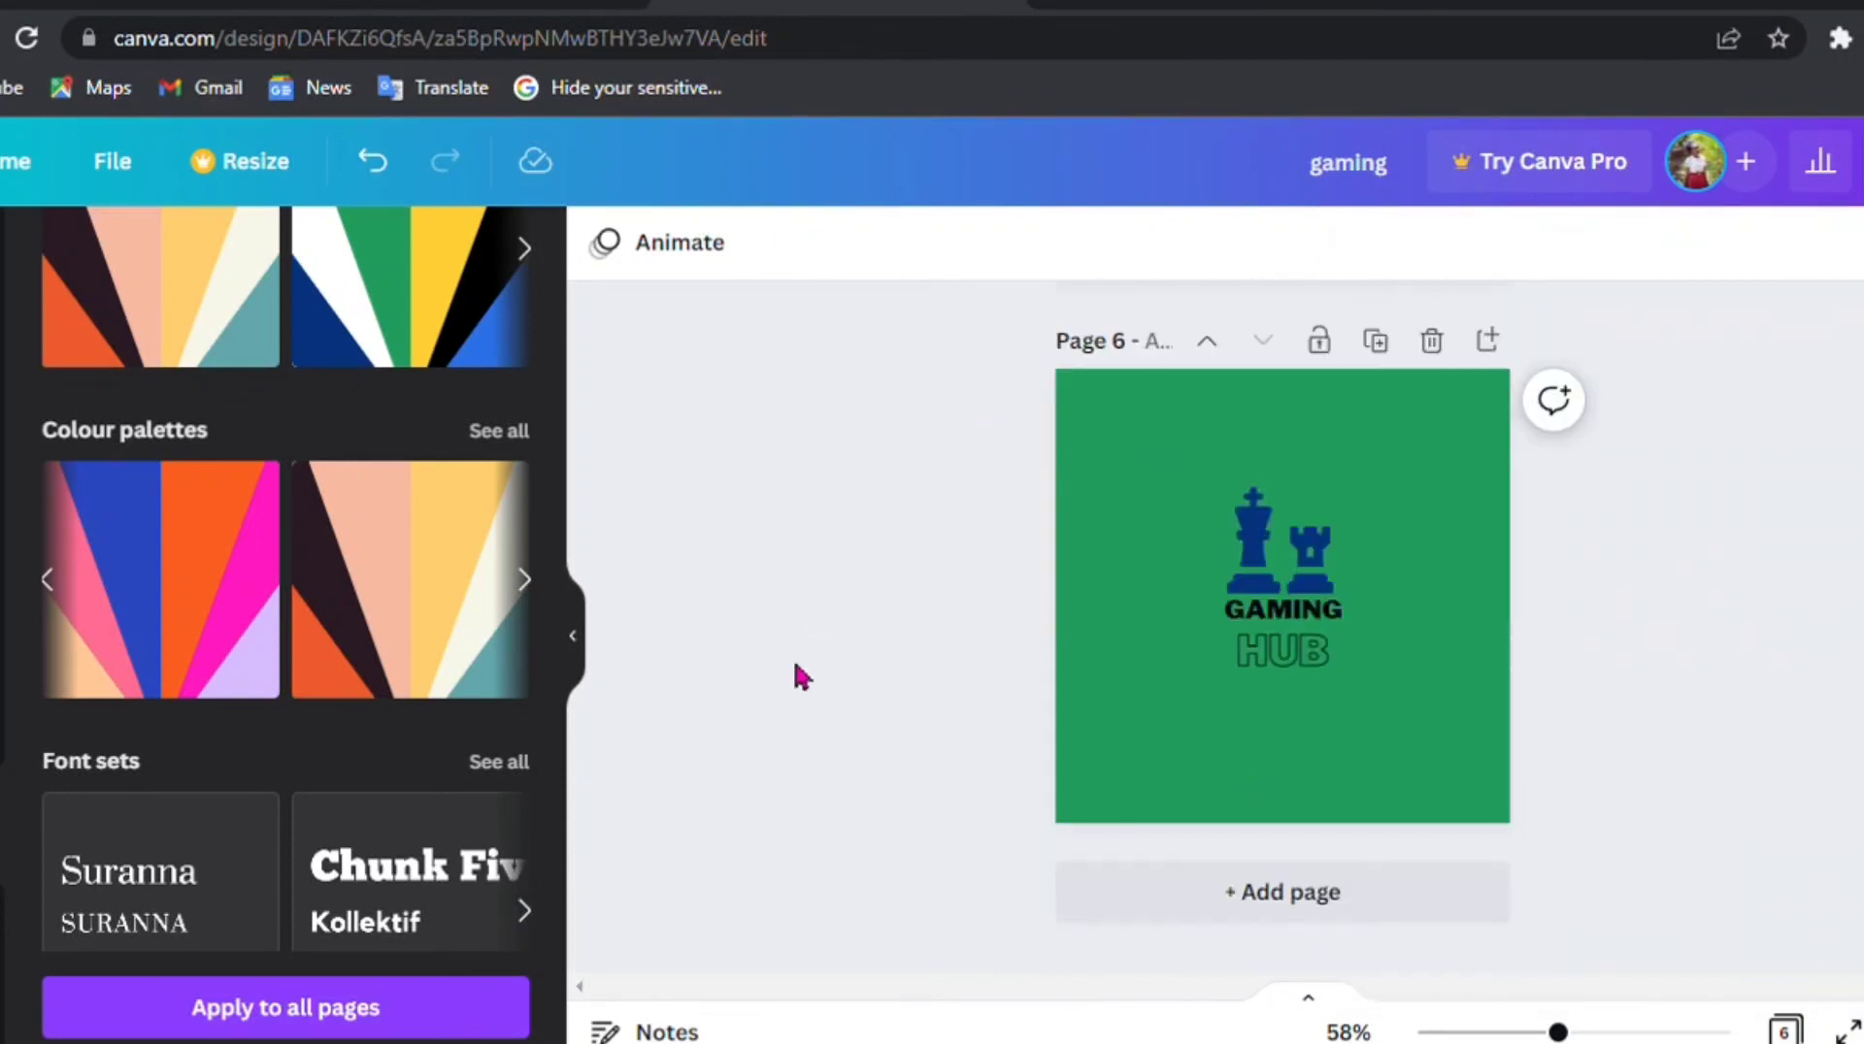
scroll(793, 665, up, 15)
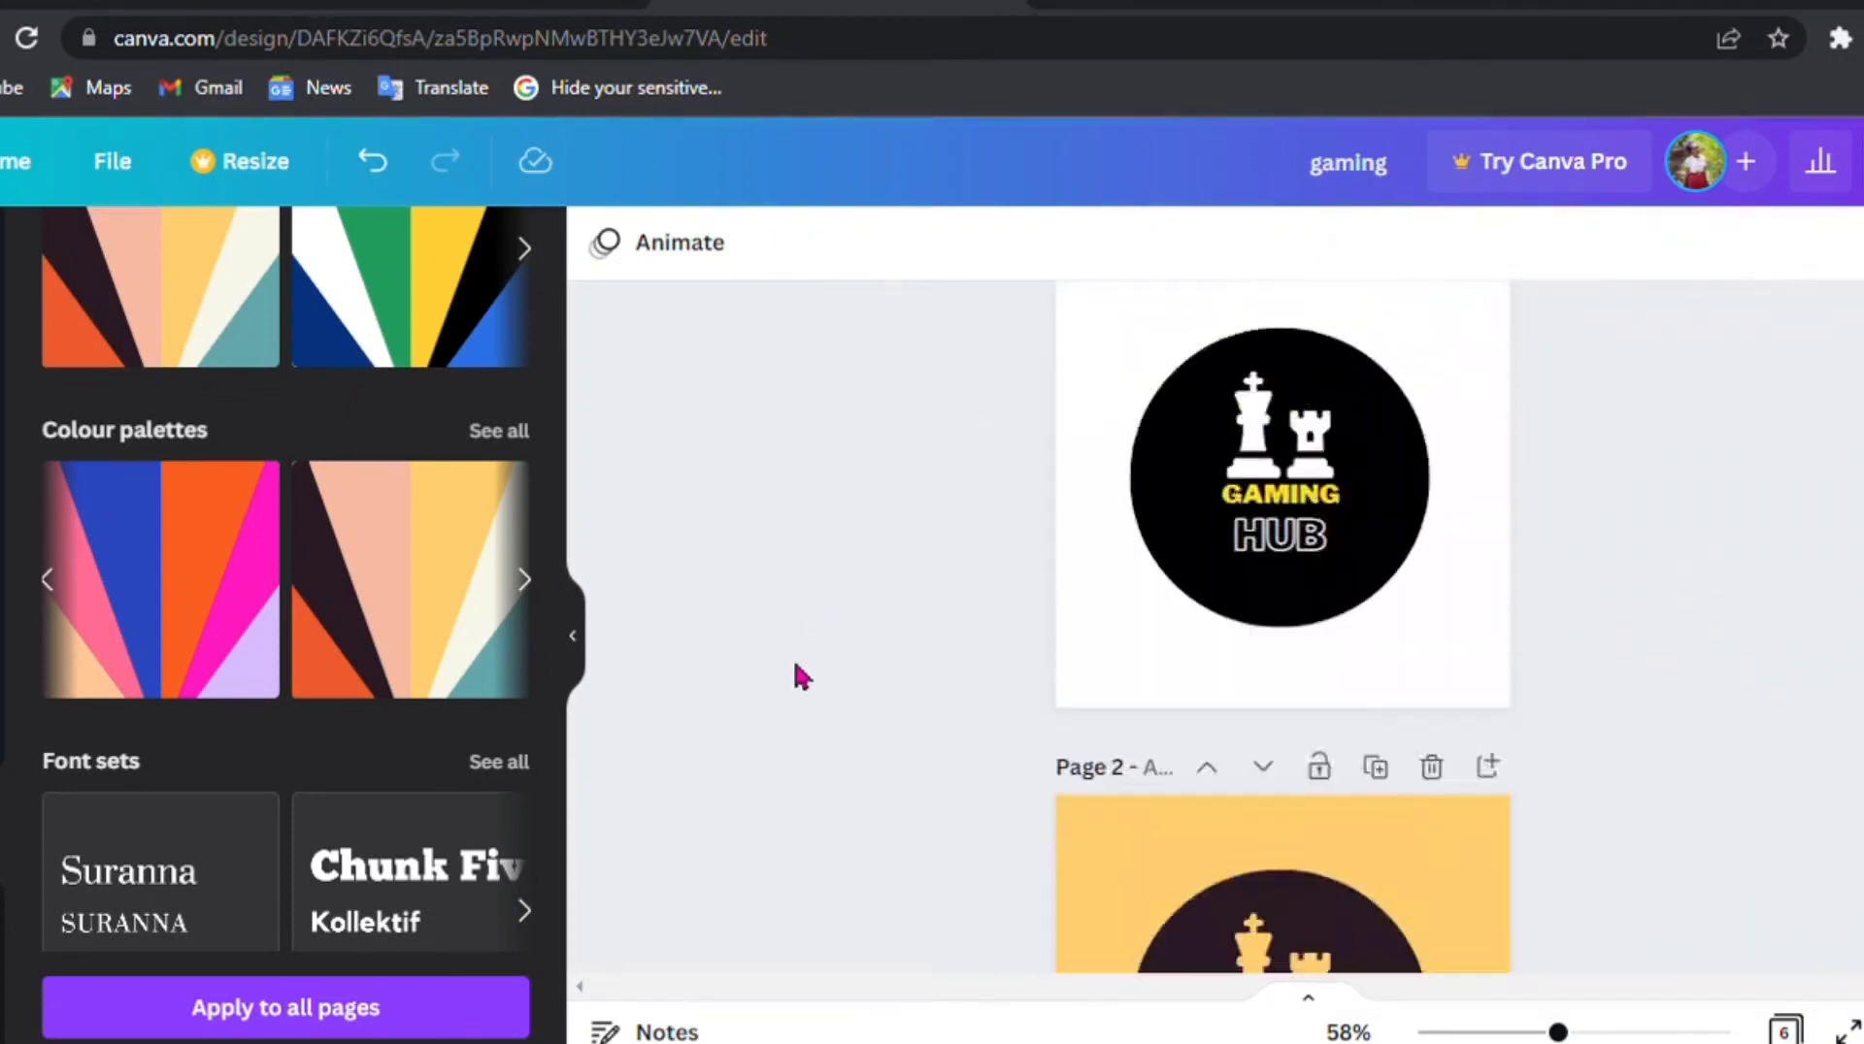